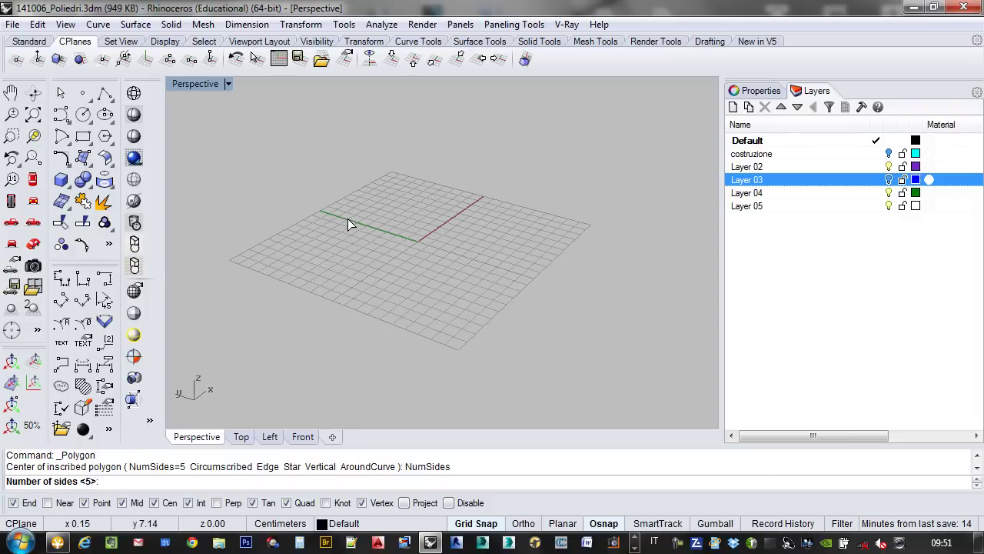
- Draw a four-sided inscribed polygon centred on the origin with a corner at 7, 7, giving a square 14 cm wide
{"action": "type", "text": "4"}
{"action": "key", "text": "Return"}
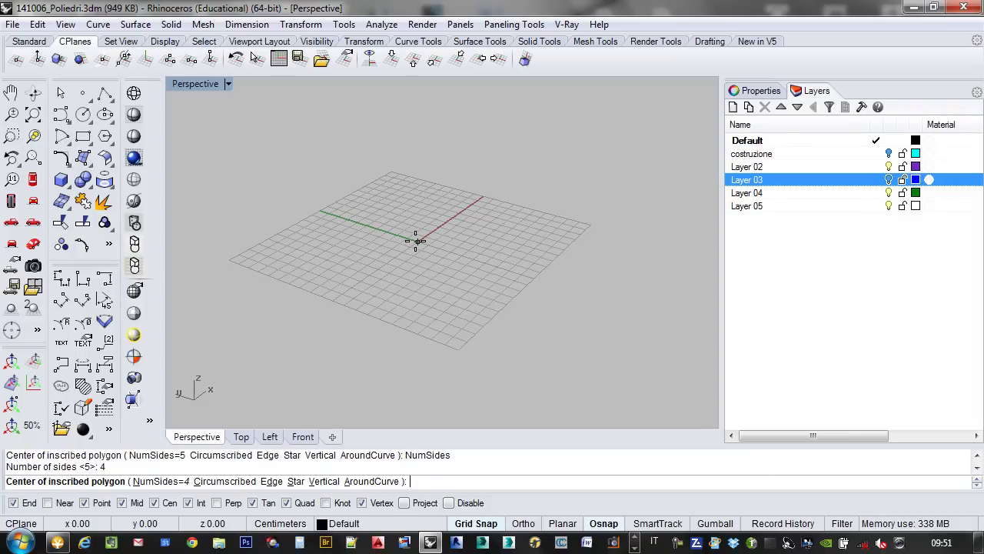
{"action": "left_click", "coordinate": [415, 241]}
{"action": "scroll", "coordinate": [398, 204], "scroll_direction": "up", "scroll_amount": 5}
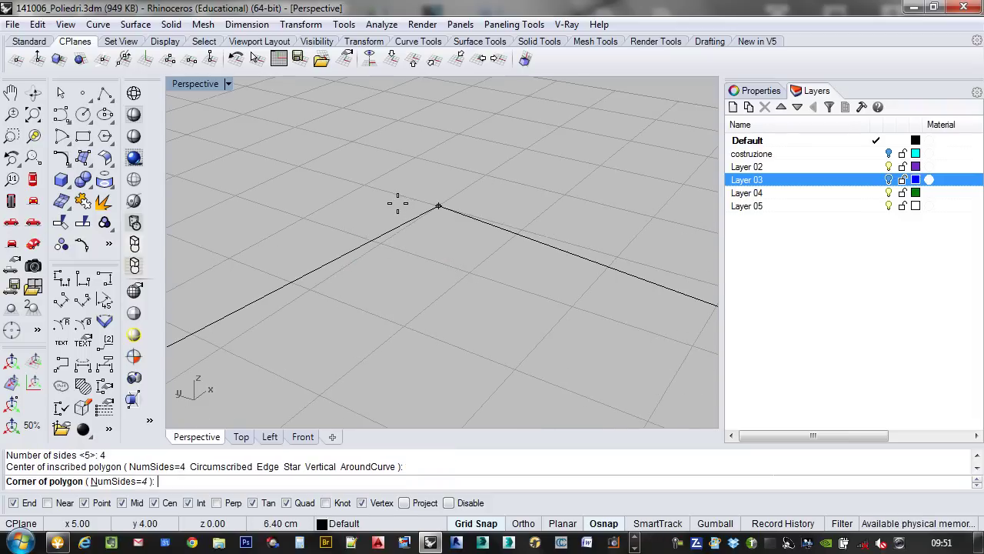
{"action": "scroll", "coordinate": [397, 204], "scroll_direction": "down", "scroll_amount": 4}
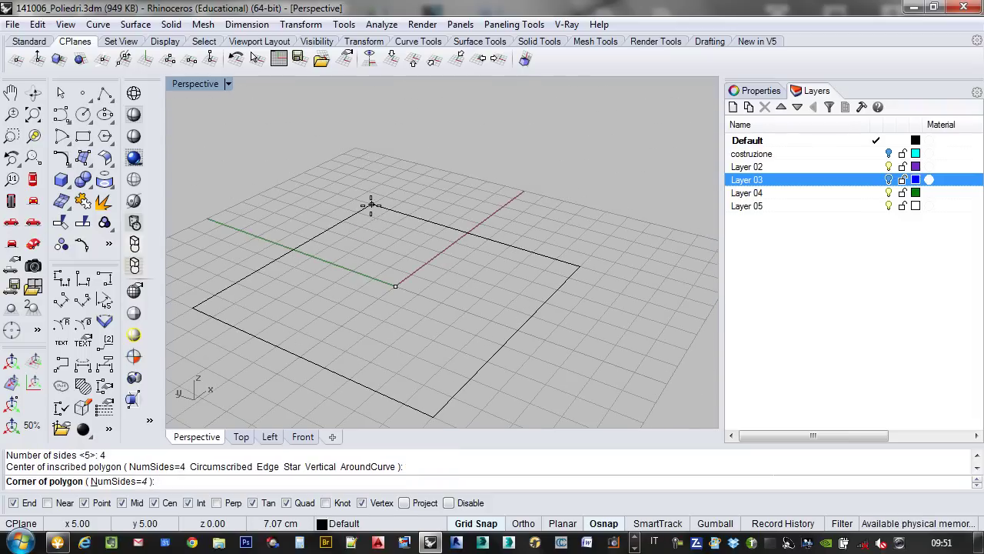
{"action": "left_click", "coordinate": [365, 180]}
{"action": "scroll", "coordinate": [400, 190], "scroll_direction": "down", "scroll_amount": 3}
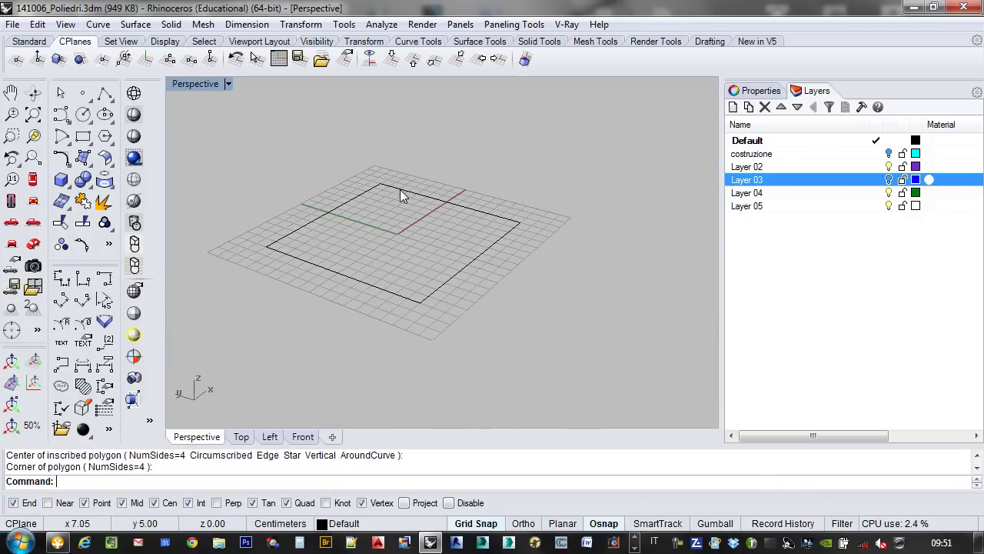
{"action": "scroll", "coordinate": [418, 199], "scroll_direction": "up", "scroll_amount": 3}
{"action": "scroll", "coordinate": [422, 199], "scroll_direction": "down", "scroll_amount": 3}
{"action": "right_click_drag", "start_coordinate": [421, 199], "coordinate": [426, 218]}
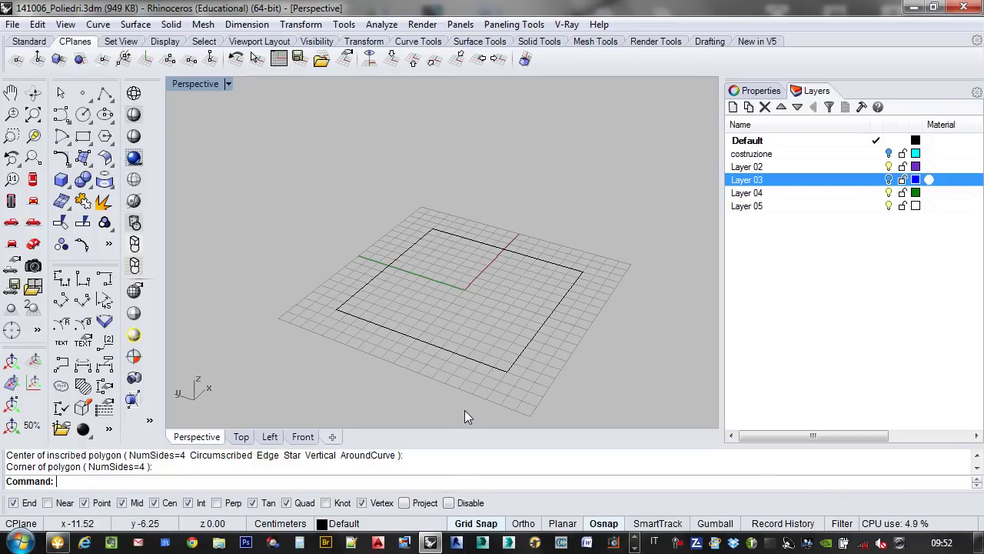
- Switch to the Lezione 02 Poliedri PDF in Acrobat, check the octahedron on the regular polyhedra page, and return to the Rhino model
{"action": "key", "text": "alt+Tab"}
{"action": "left_click", "coordinate": [605, 291], "text": "alt"}
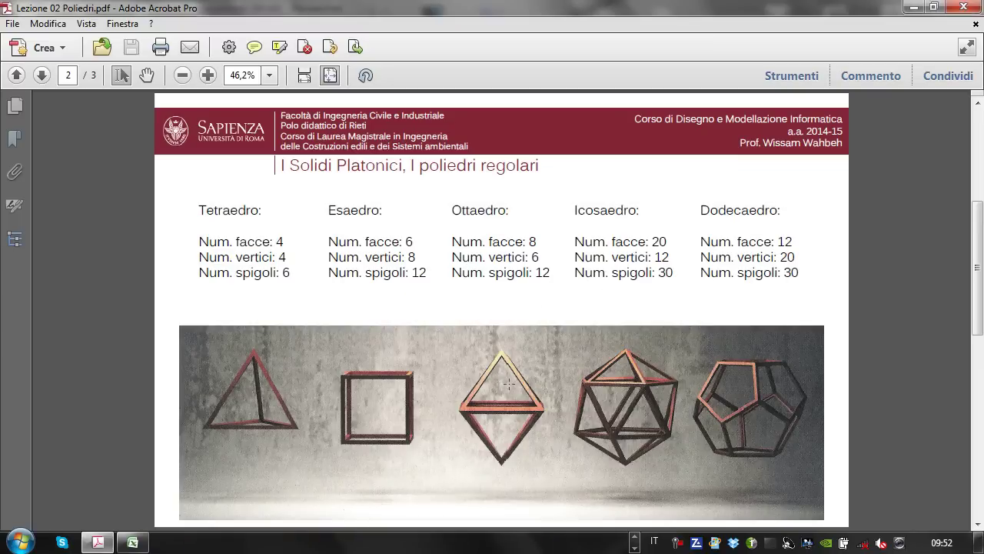
{"action": "left_click", "coordinate": [910, 9]}
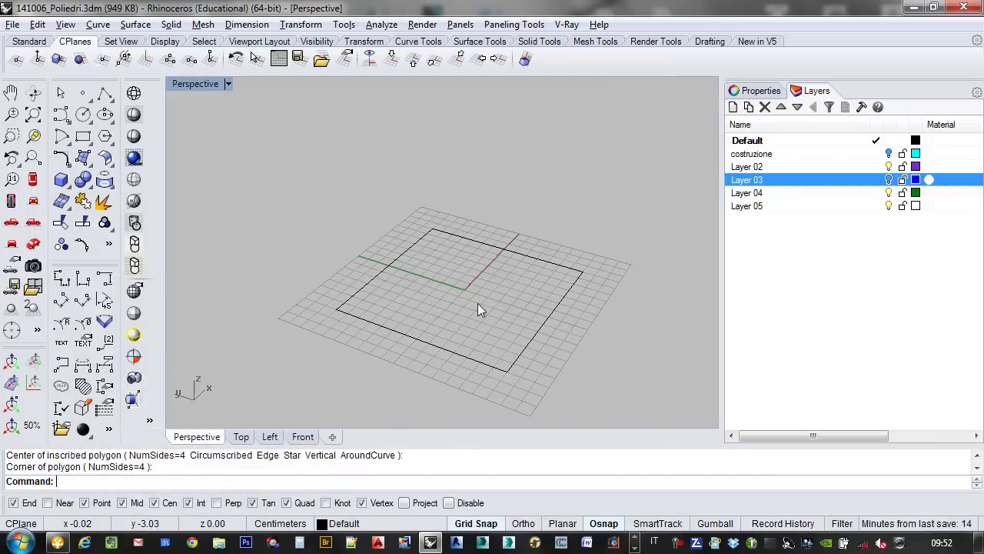
- Draw two circles centred on adjacent corners of the square, each with a radius reaching the other corner
{"action": "left_click", "coordinate": [83, 114]}
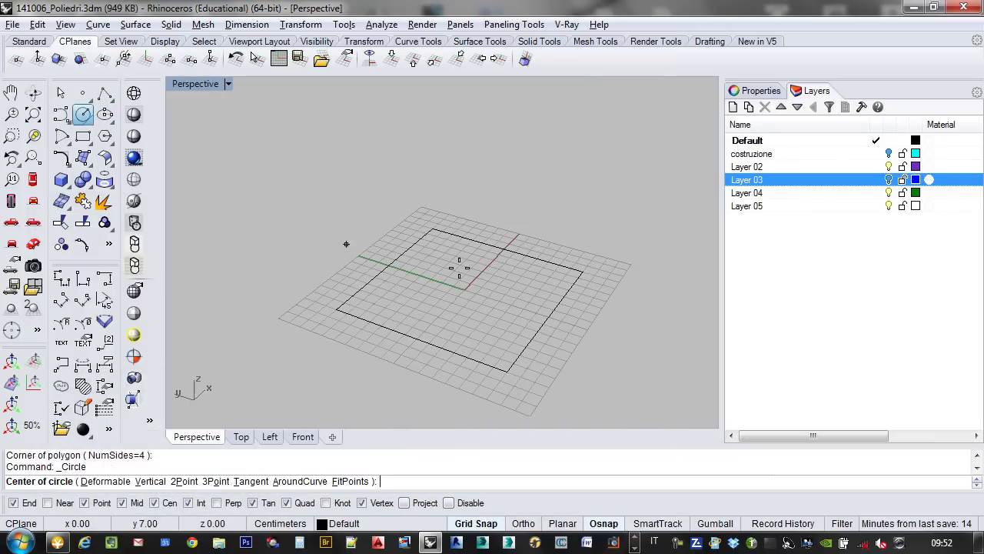
{"action": "left_click", "coordinate": [583, 271]}
{"action": "left_click", "coordinate": [435, 231]}
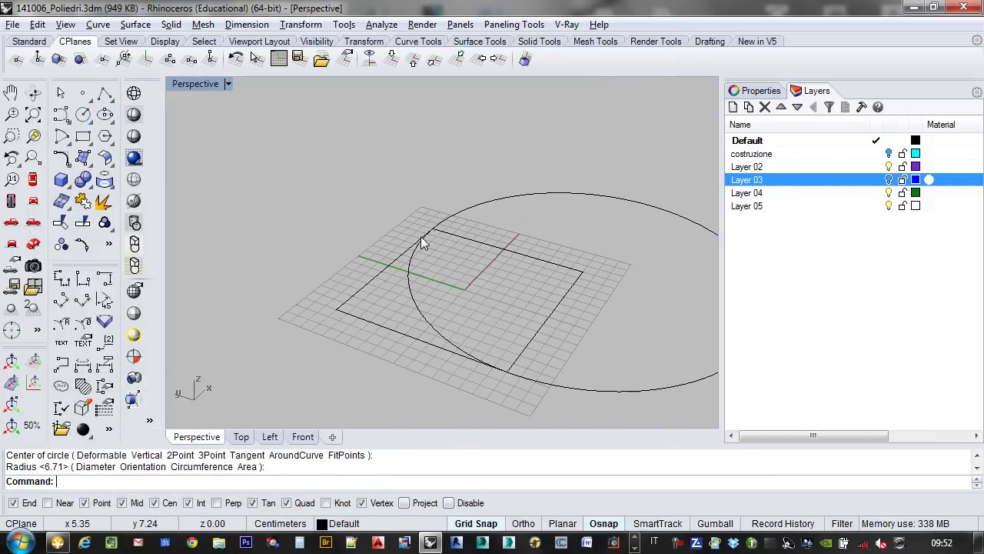
{"action": "right_click", "coordinate": [423, 240]}
{"action": "left_click", "coordinate": [432, 229]}
{"action": "left_click", "coordinate": [582, 273]}
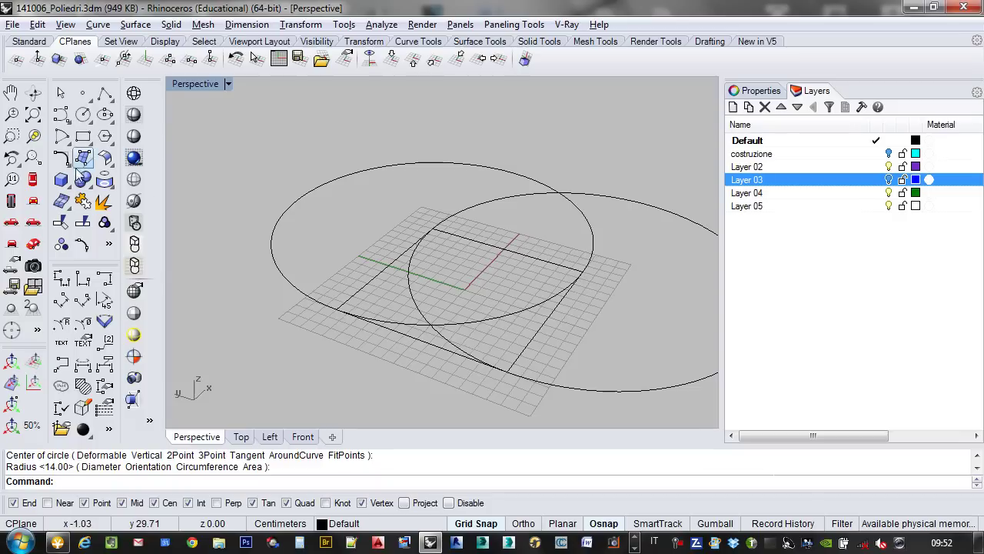
- Draw a closed triangular polyline joining the two circle centres and the circles' intersection inside the square
{"action": "left_click", "coordinate": [104, 93]}
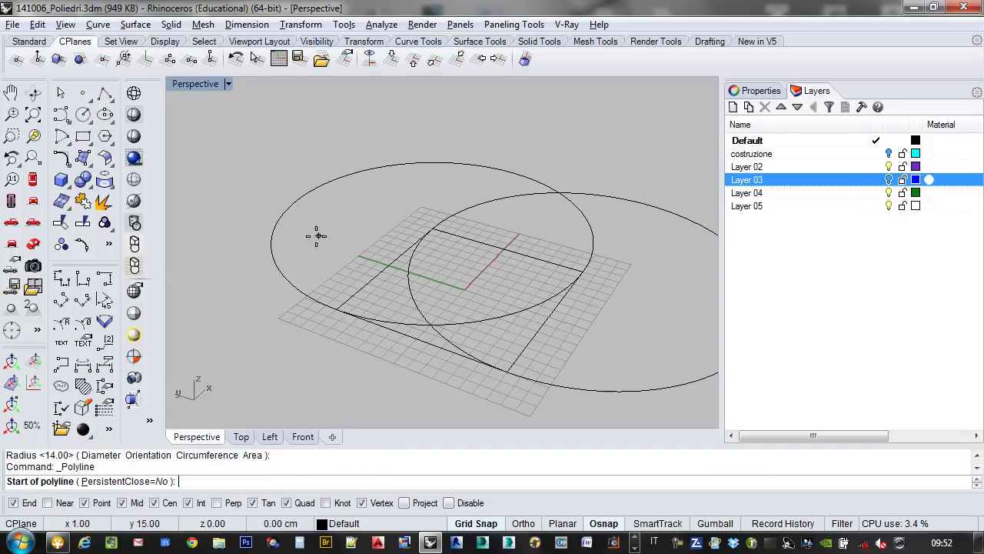
{"action": "left_click", "coordinate": [430, 229]}
{"action": "left_click", "coordinate": [431, 324]}
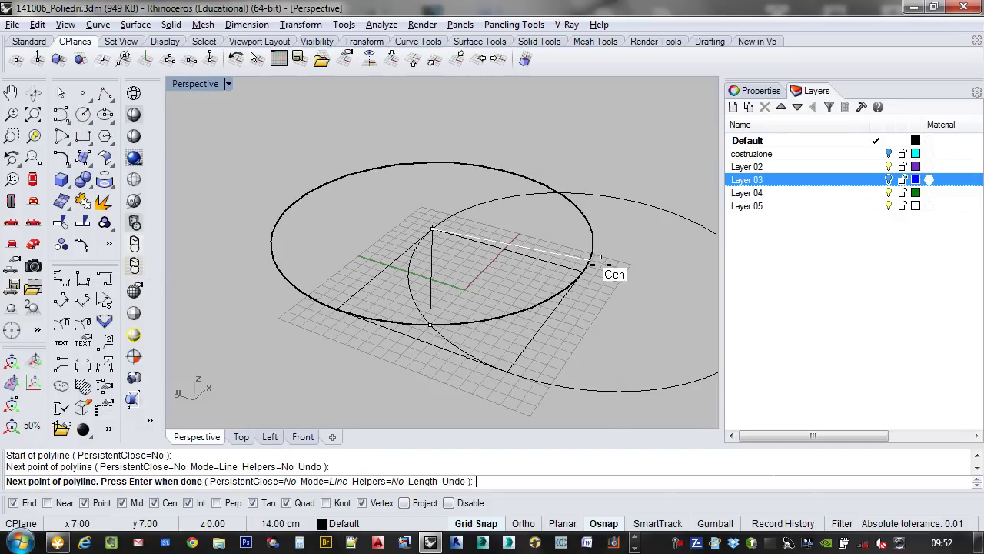
{"action": "left_click", "coordinate": [582, 271]}
{"action": "left_click", "coordinate": [432, 229]}
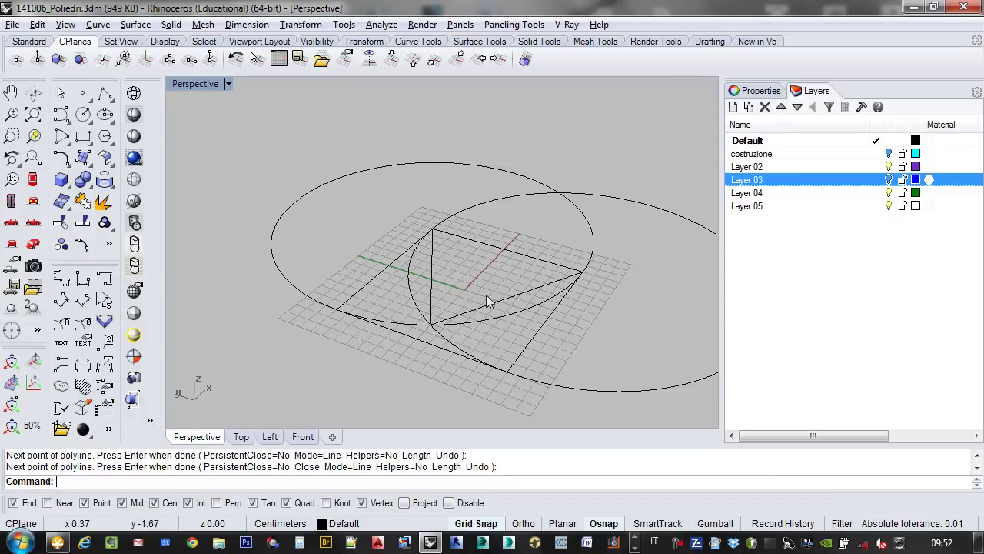
- Highlight the triangle and examine how it is built on the square's edge with the two circles
{"action": "left_click", "coordinate": [431, 277]}
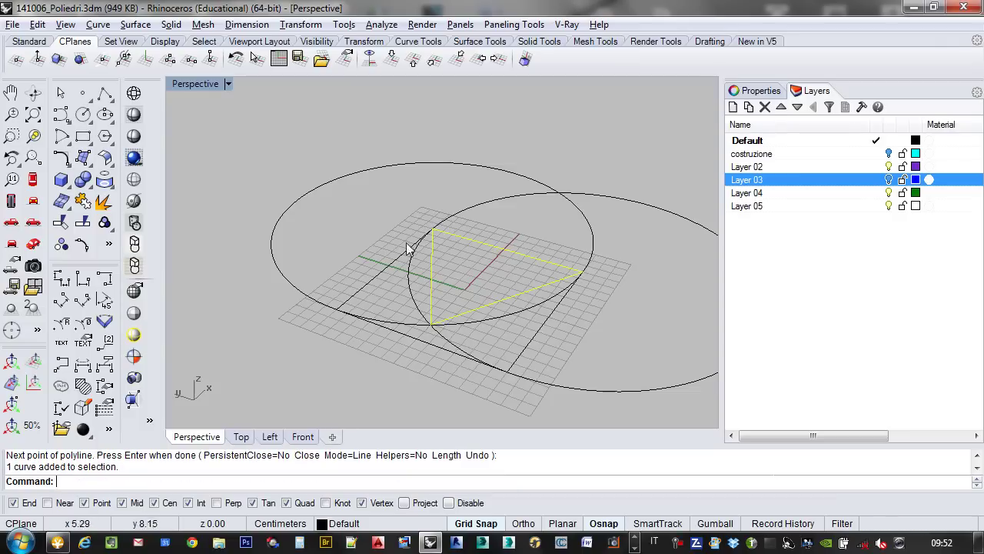
{"action": "scroll", "coordinate": [492, 290], "scroll_direction": "up", "scroll_amount": 3}
{"action": "scroll", "coordinate": [465, 300], "scroll_direction": "down", "scroll_amount": 5}
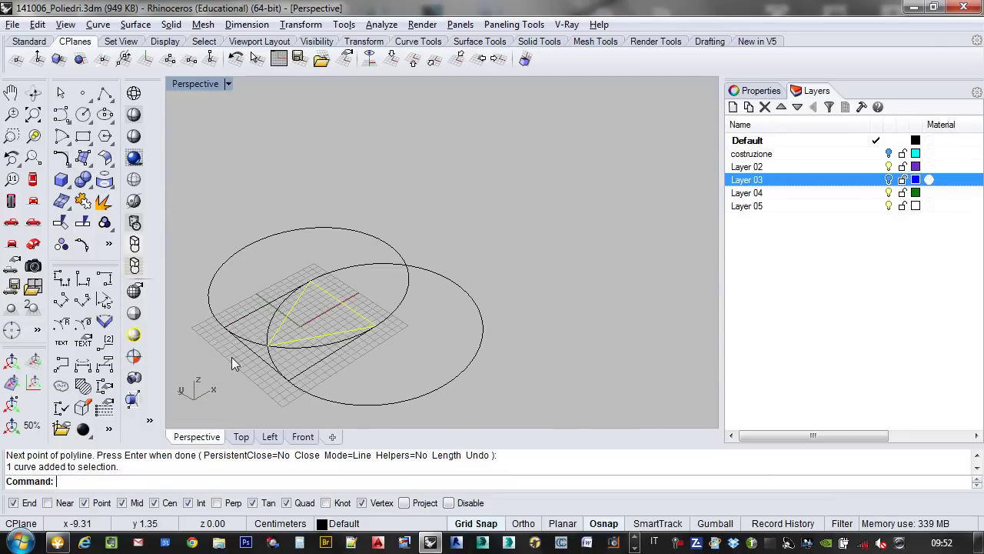
{"action": "scroll", "coordinate": [345, 293], "scroll_direction": "up", "scroll_amount": 2}
{"action": "left_click", "coordinate": [313, 280]}
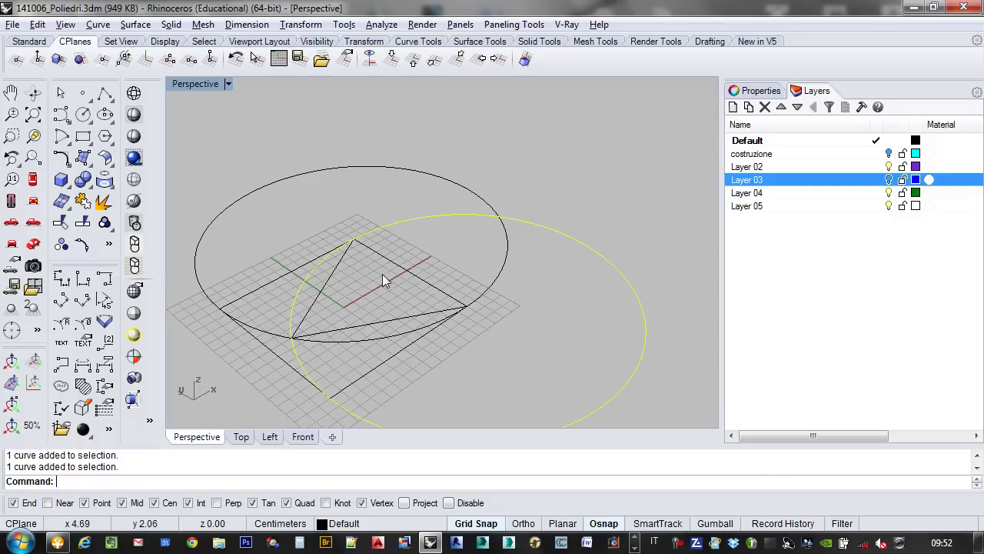
{"action": "scroll", "coordinate": [483, 237], "scroll_direction": "down", "scroll_amount": 2}
{"action": "key", "text": "Escape"}
{"action": "scroll", "coordinate": [431, 292], "scroll_direction": "up", "scroll_amount": 2}
{"action": "left_click", "coordinate": [392, 317]}
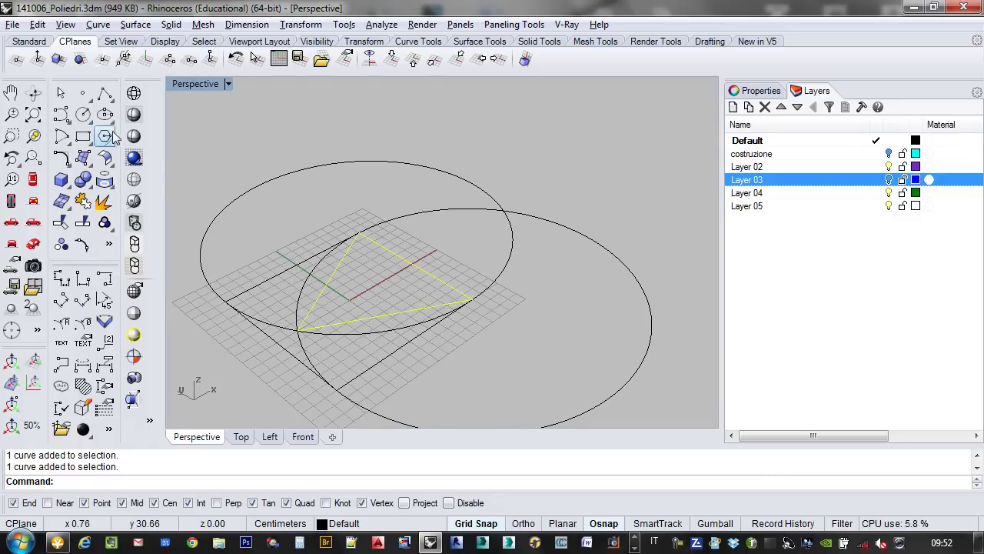
- Draw a vertical line upward from the square's centre, extending well above the circles
{"action": "left_click", "coordinate": [105, 93]}
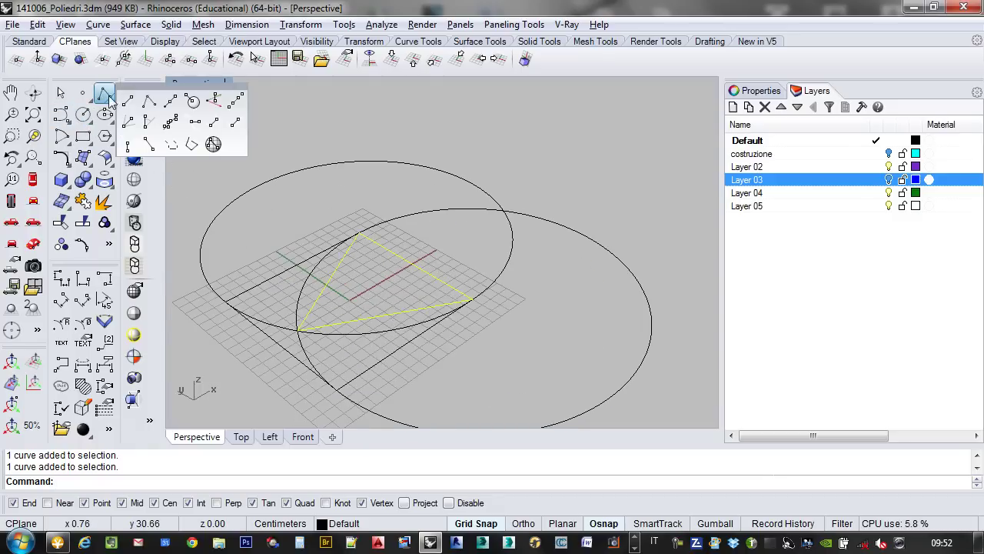
{"action": "left_click", "coordinate": [129, 102]}
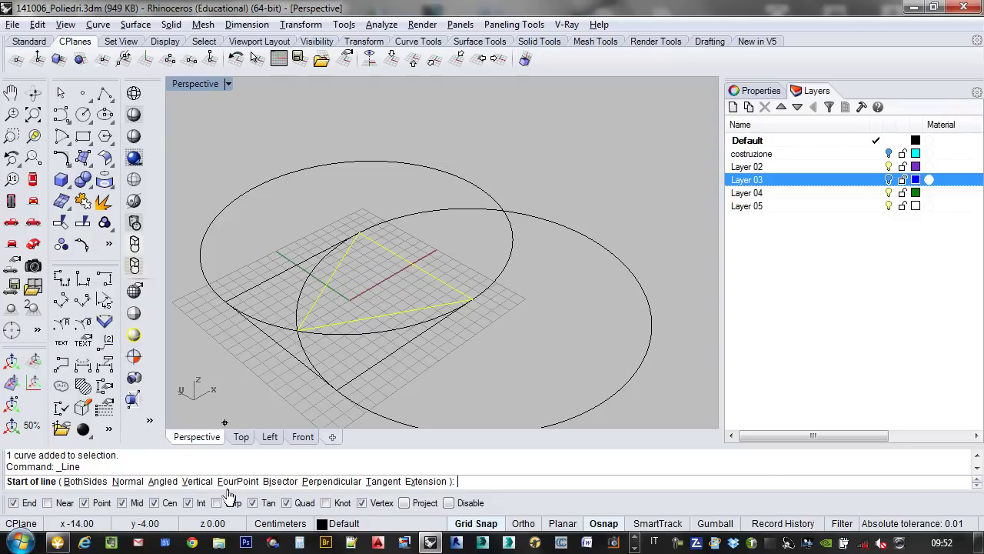
{"action": "left_click", "coordinate": [196, 481]}
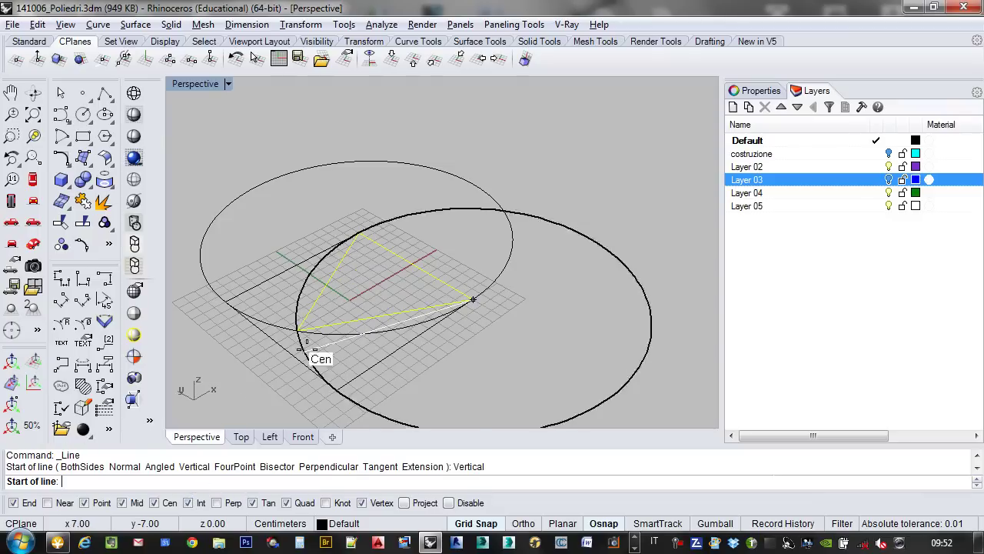
{"action": "left_click", "coordinate": [349, 300]}
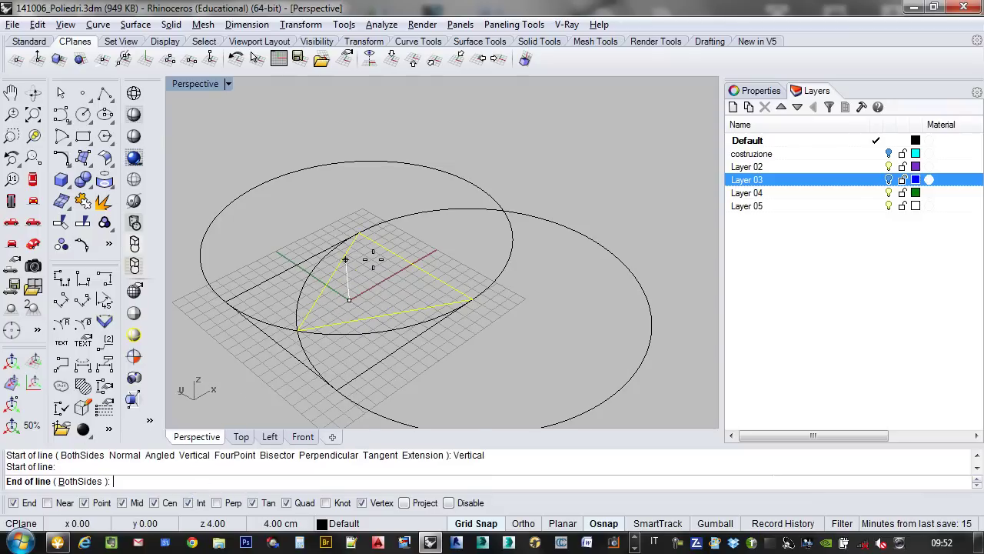
{"action": "left_click", "coordinate": [330, 87]}
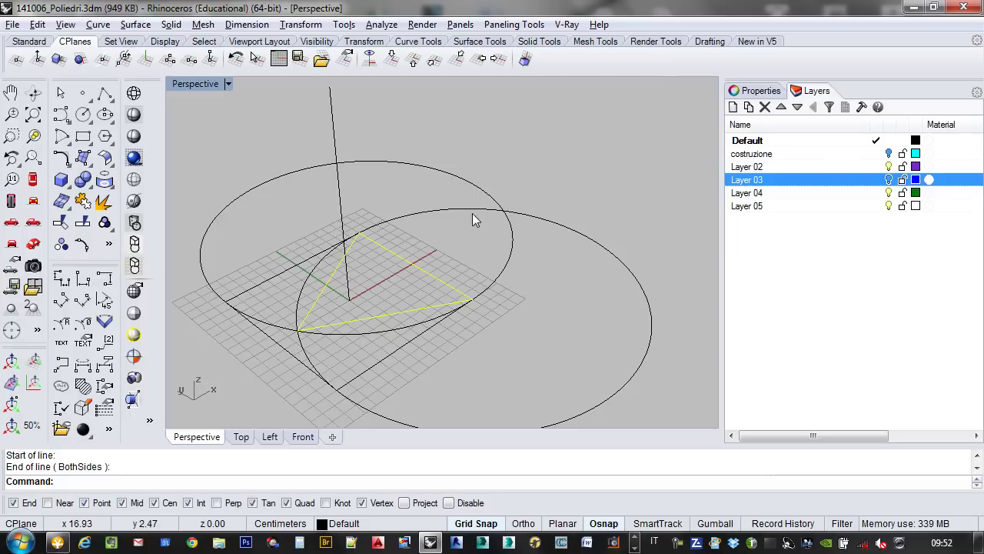
- Set a vertical construction plane with its origin at the square's centre and its X axis through the midpoint of the triangle's base edge
{"action": "left_click", "coordinate": [147, 60]}
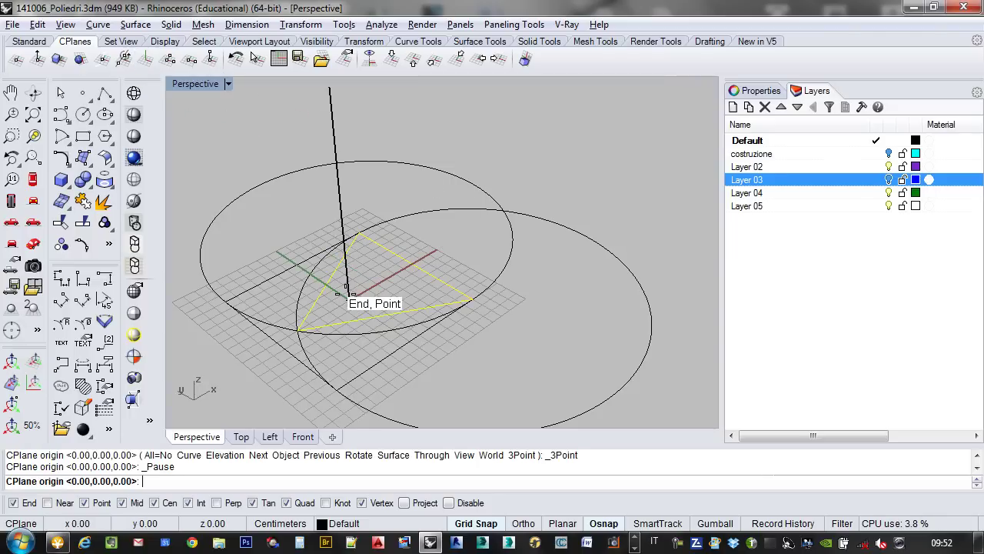
{"action": "left_click", "coordinate": [348, 291]}
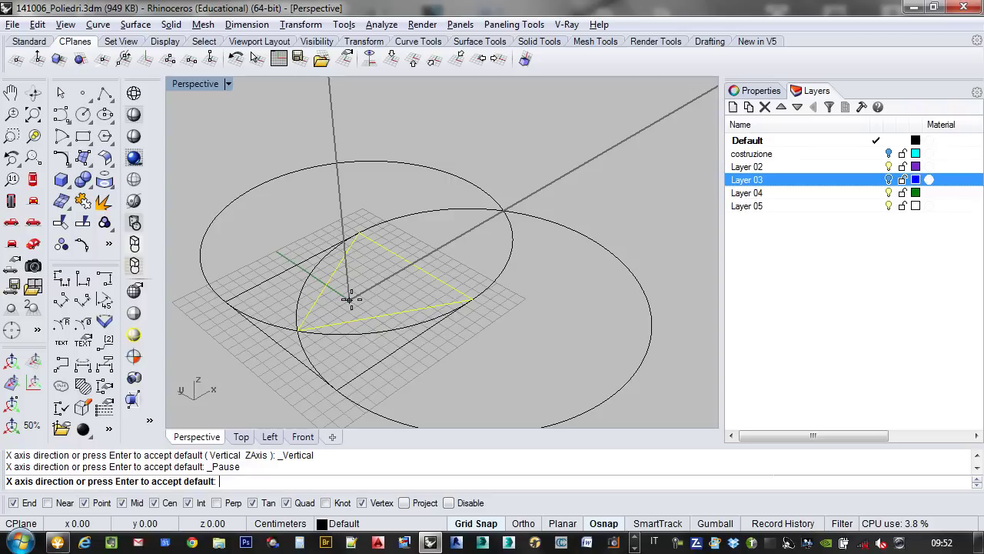
{"action": "left_click", "coordinate": [413, 264]}
{"action": "right_click_drag", "start_coordinate": [485, 302], "coordinate": [432, 321]}
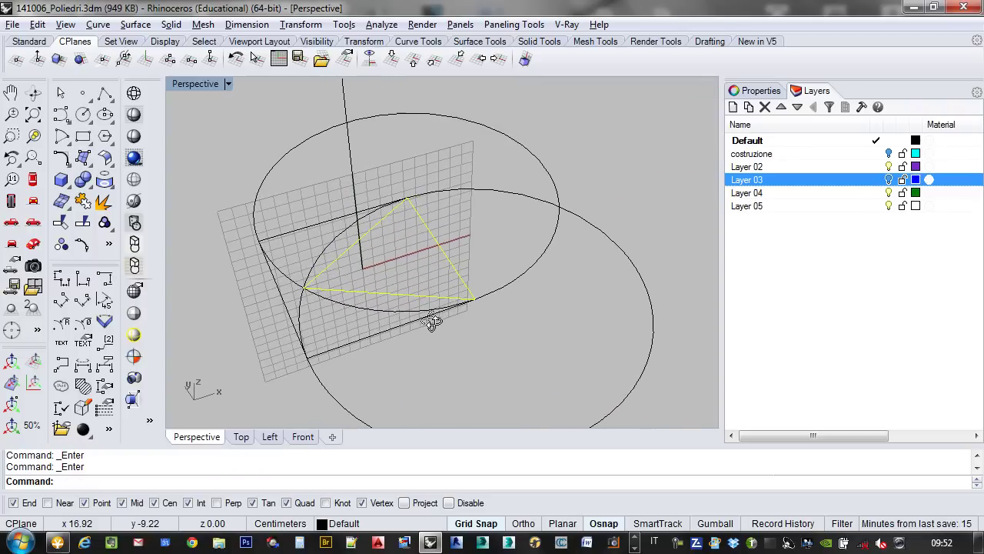
- Draw a circle on the vertical plane, centred on the midpoint of the triangle's base edge and passing through the opposite vertex
{"action": "left_click", "coordinate": [102, 135]}
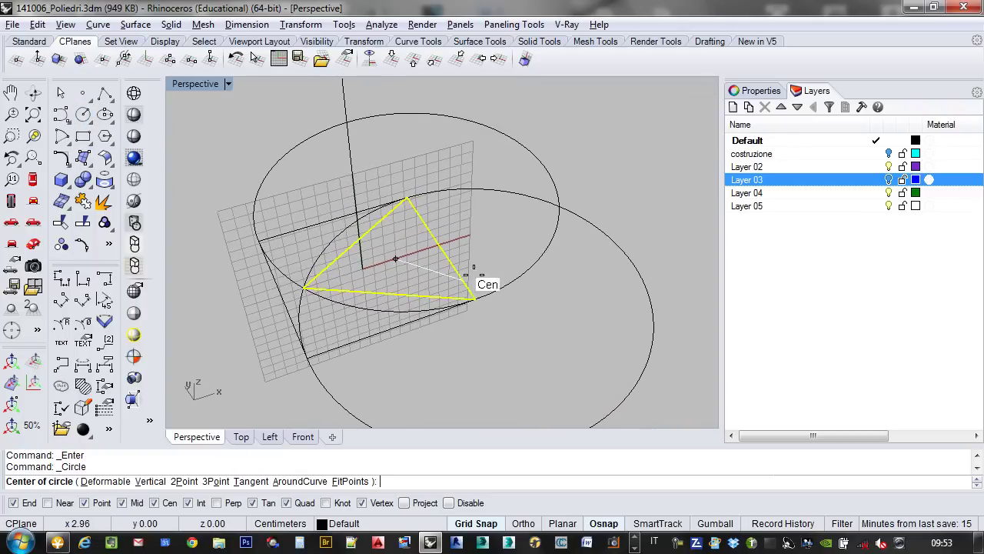
{"action": "left_click", "coordinate": [438, 244]}
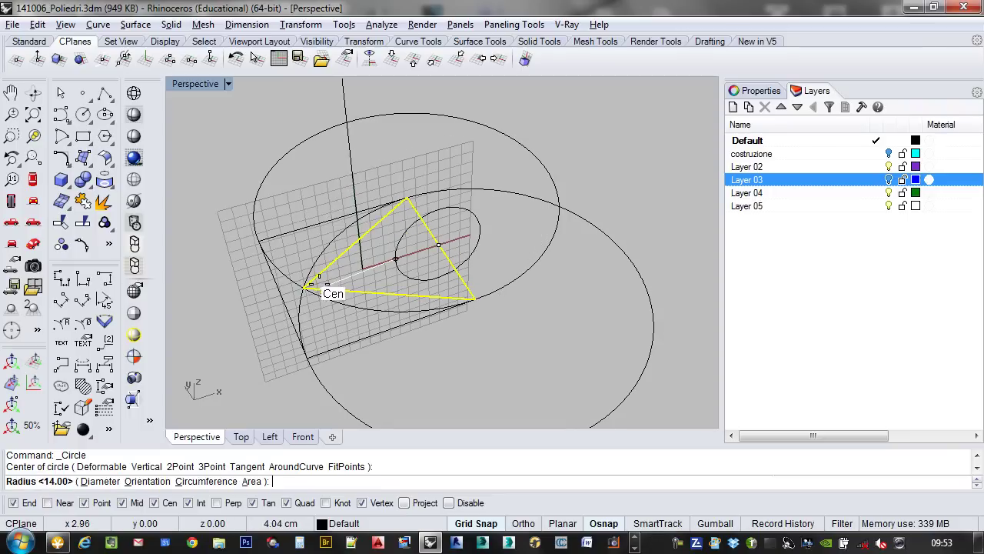
{"action": "left_click", "coordinate": [306, 288]}
- Intersect the upright circle with the vertical line to create a point where they cross above the square
{"action": "right_click_drag", "start_coordinate": [306, 289], "coordinate": [366, 262]}
{"action": "right_click_drag", "start_coordinate": [433, 288], "coordinate": [565, 346]}
{"action": "scroll", "coordinate": [534, 269], "scroll_direction": "up", "scroll_amount": 3}
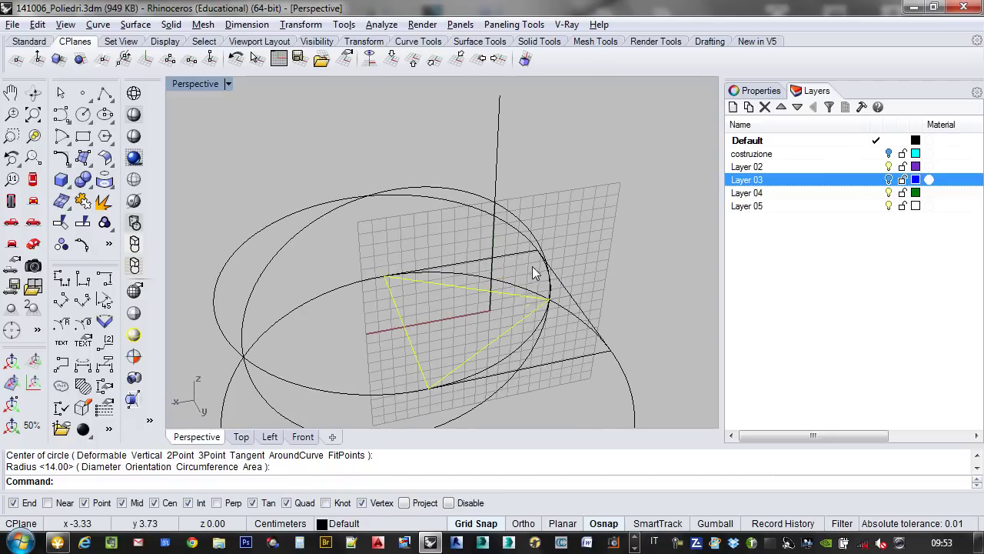
{"action": "right_click_drag", "start_coordinate": [534, 268], "coordinate": [515, 240]}
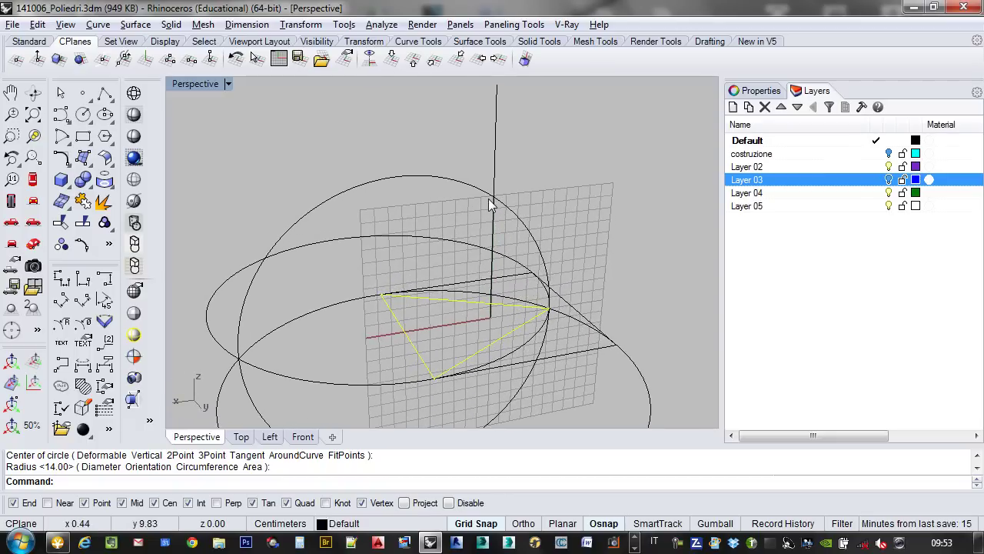
{"action": "right_click_drag", "start_coordinate": [496, 323], "coordinate": [514, 236]}
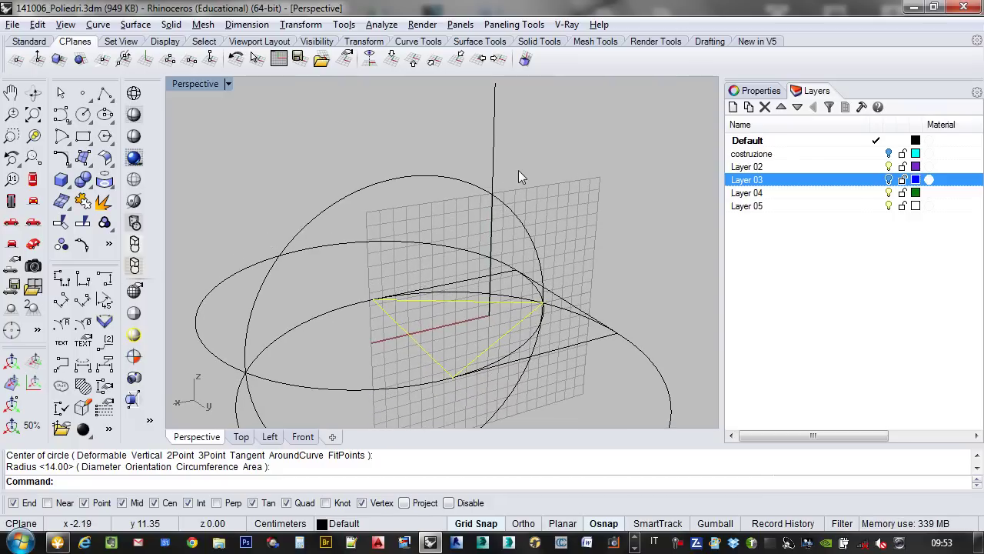
{"action": "left_click_drag", "start_coordinate": [541, 142], "coordinate": [488, 213]}
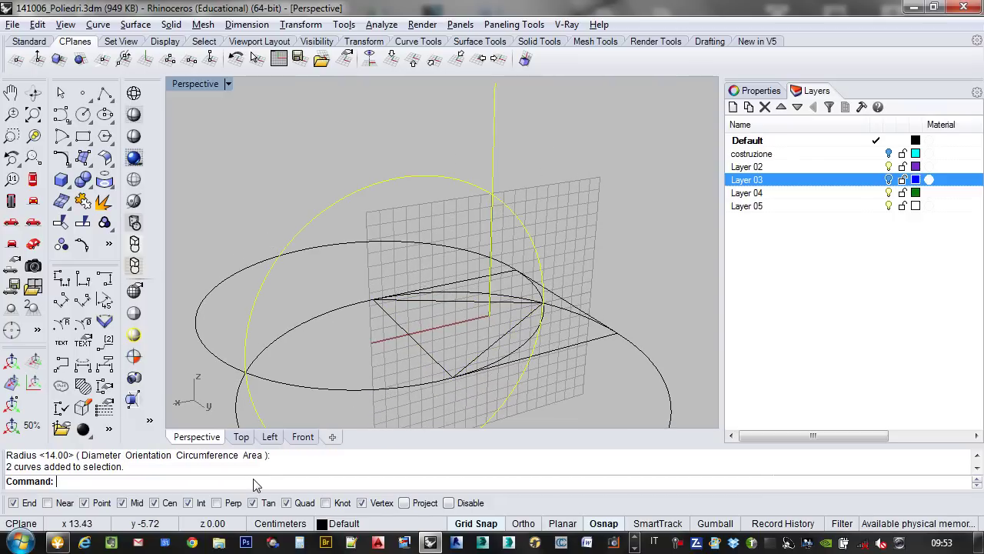
{"action": "key", "text": "Escape"}
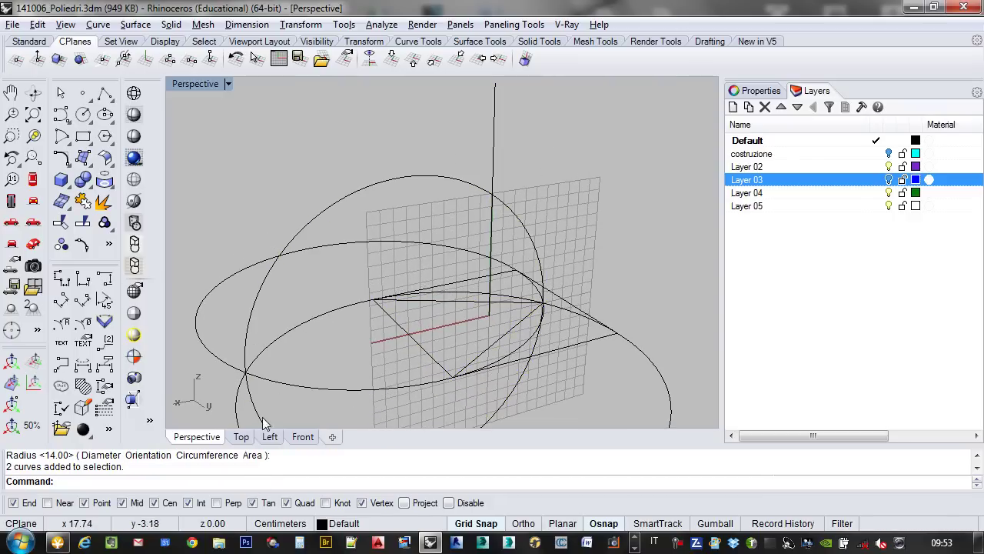
{"action": "type", "text": "Intersect"}
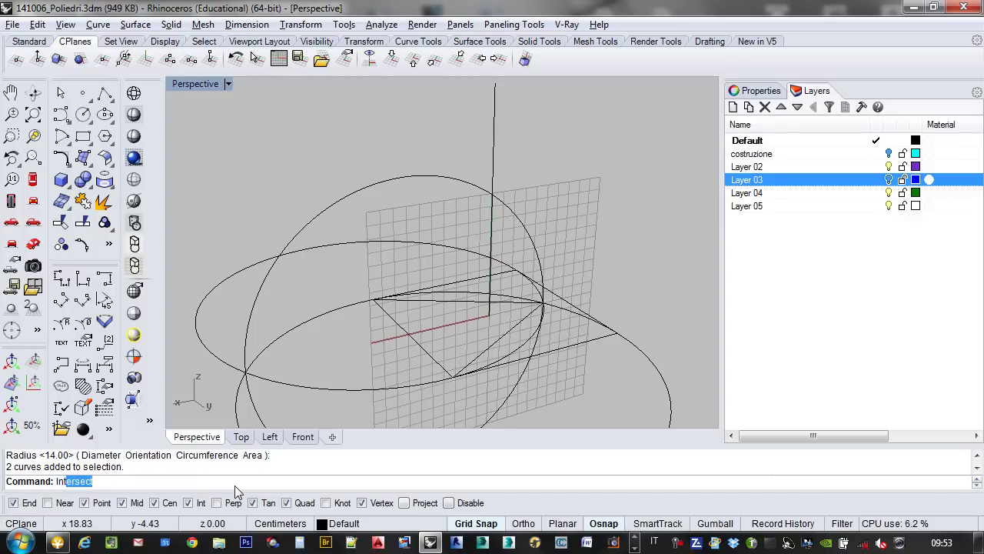
{"action": "key", "text": "Return"}
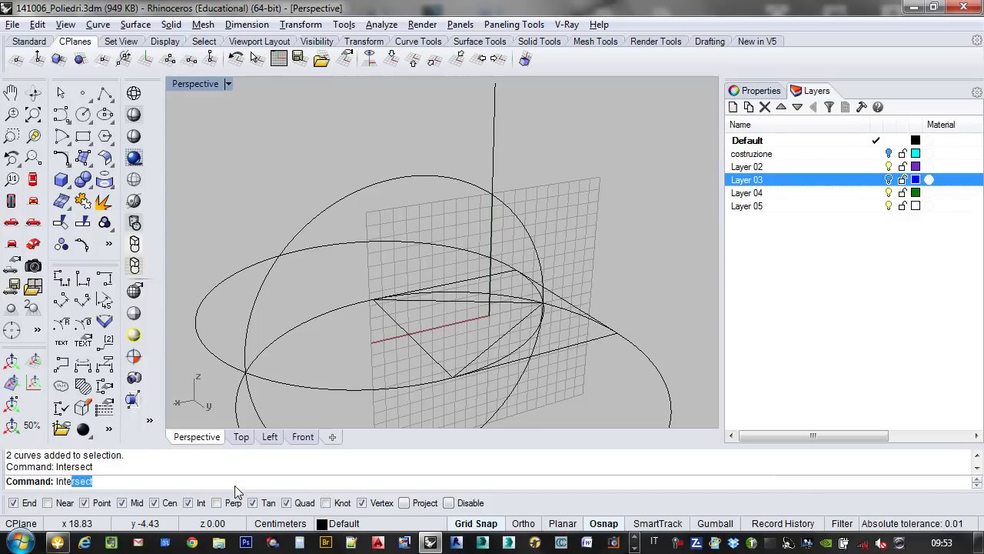
{"action": "left_click_drag", "start_coordinate": [547, 164], "coordinate": [462, 214]}
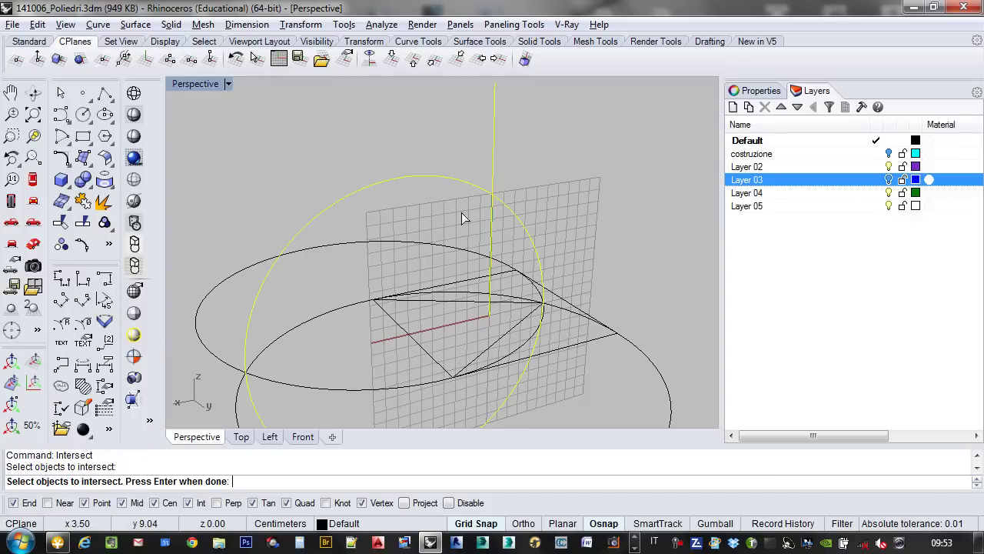
{"action": "key", "text": "Return"}
- Select the equilateral triangle and reset the construction plane to World Top
{"action": "right_click_drag", "start_coordinate": [540, 217], "coordinate": [513, 243]}
{"action": "left_click", "coordinate": [496, 339]}
{"action": "right_click_drag", "start_coordinate": [449, 380], "coordinate": [15, 323]}
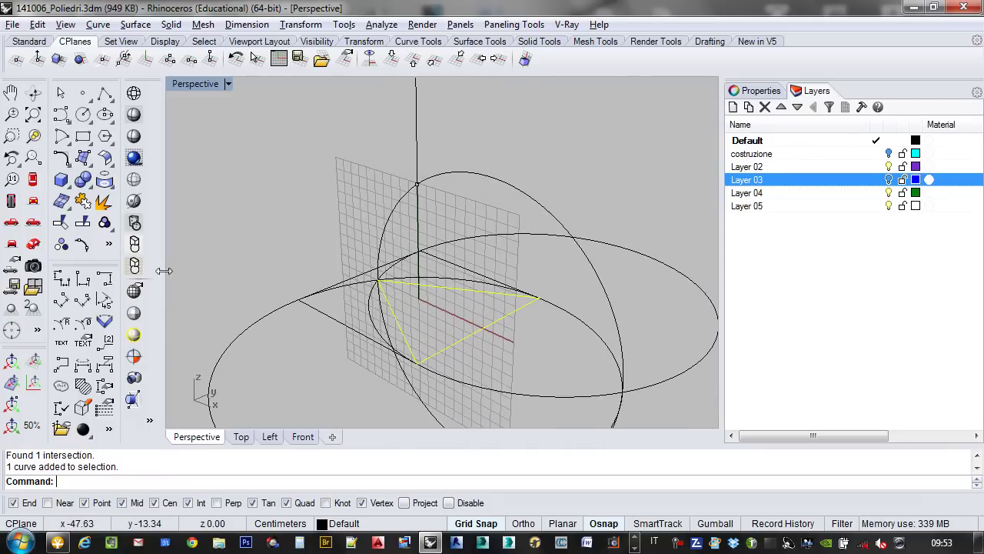
{"action": "left_click", "coordinate": [391, 59]}
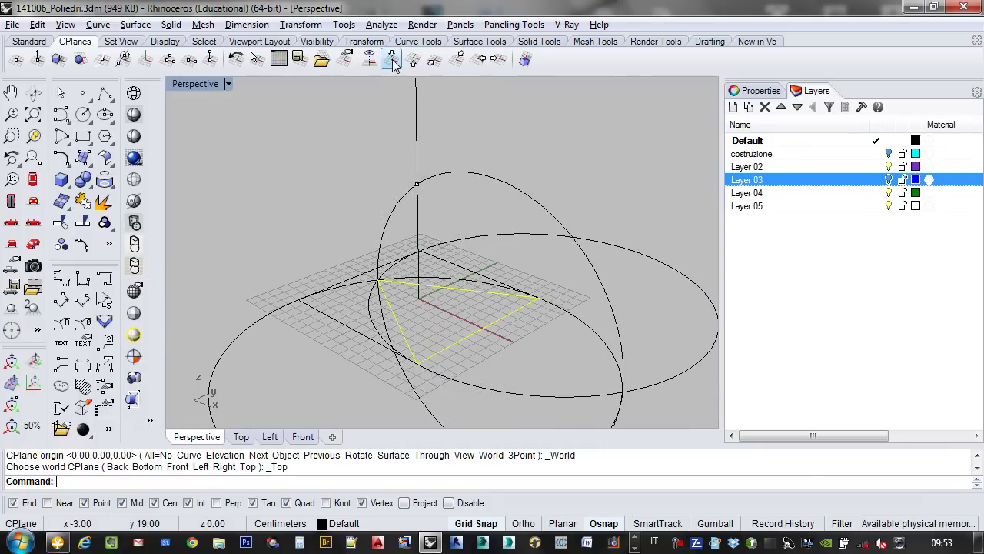
- Rotate the triangle with Rotate3D about its base edge, moving its opposite vertex onto the intersection point on the vertical line
{"action": "right_click_drag", "start_coordinate": [444, 126], "coordinate": [353, 264]}
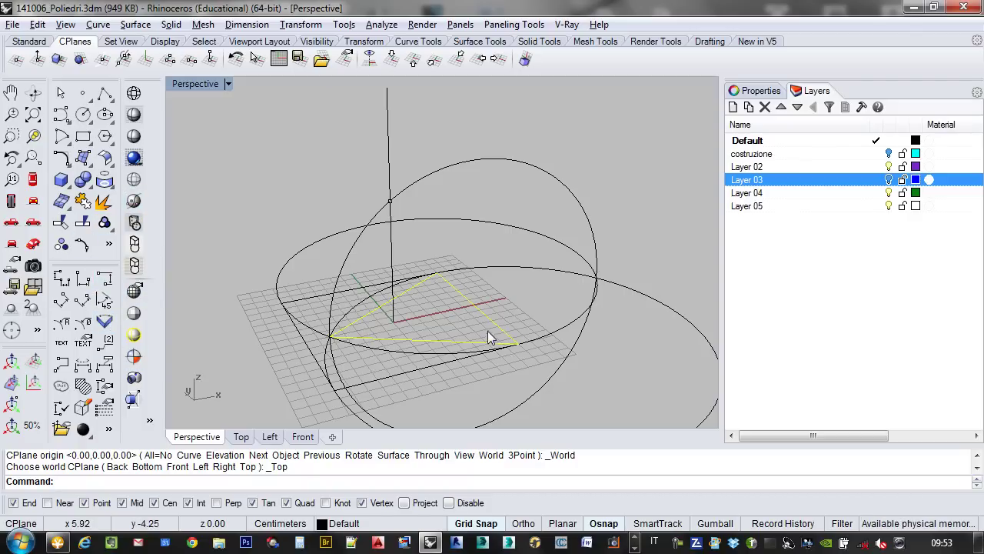
{"action": "right_click_drag", "start_coordinate": [487, 330], "coordinate": [325, 292]}
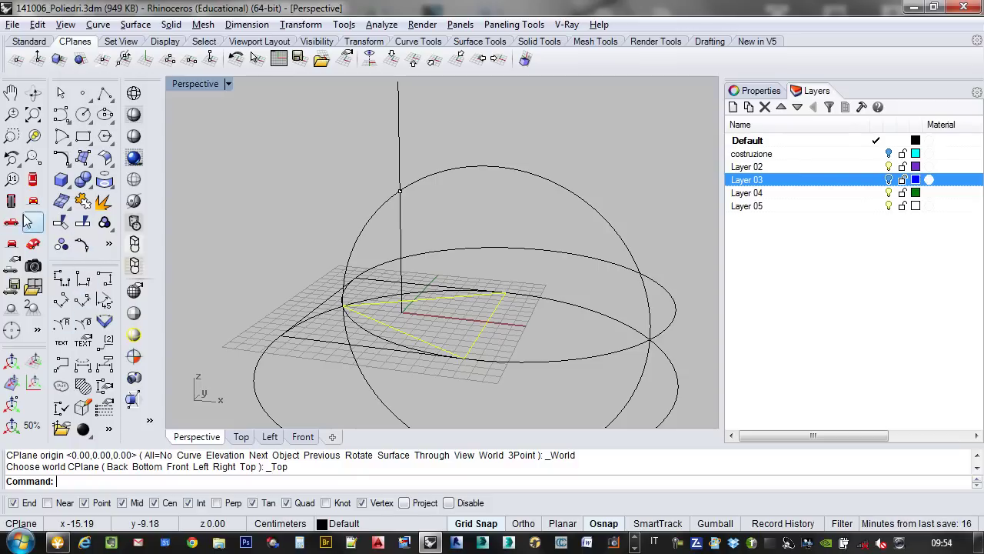
{"action": "type", "text": "otate"}
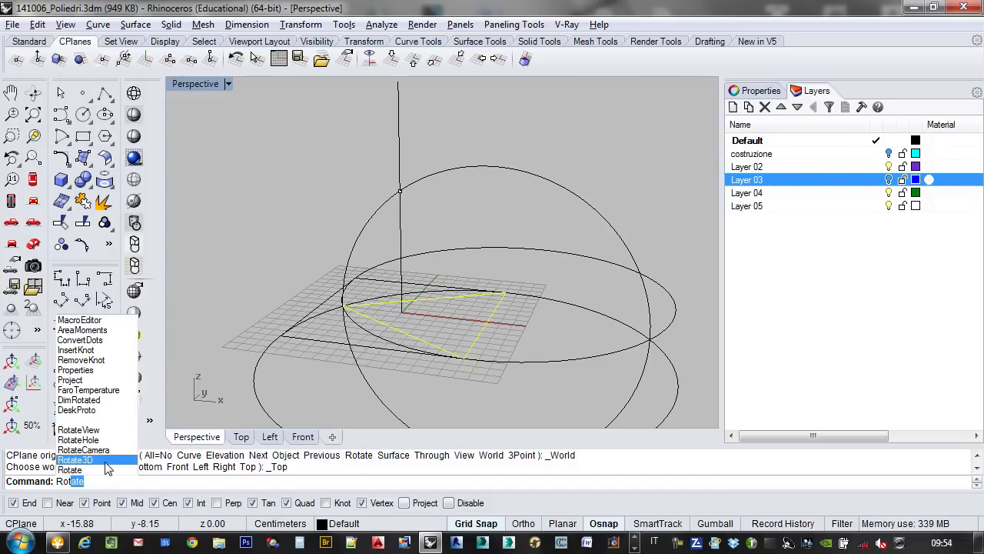
{"action": "left_click", "coordinate": [106, 460]}
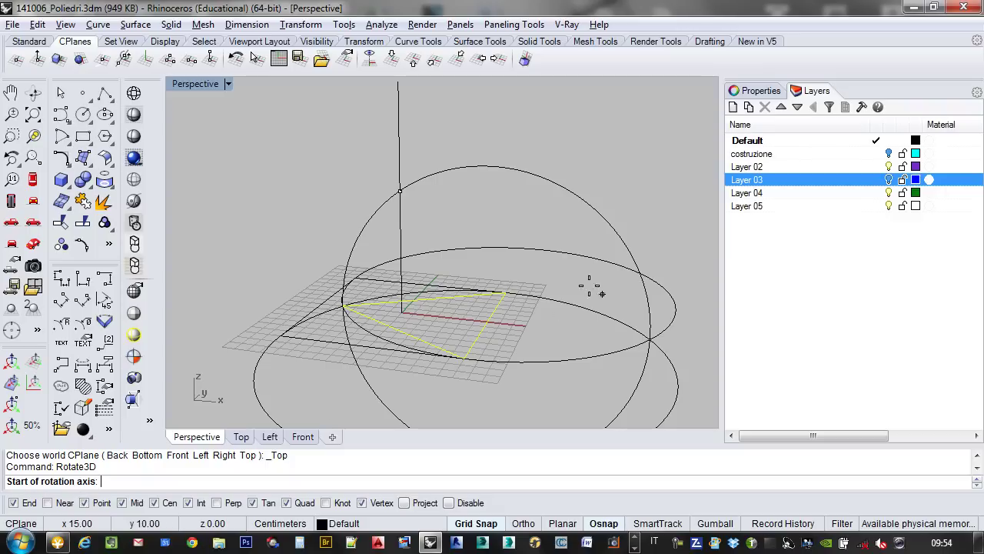
{"action": "left_click", "coordinate": [504, 293]}
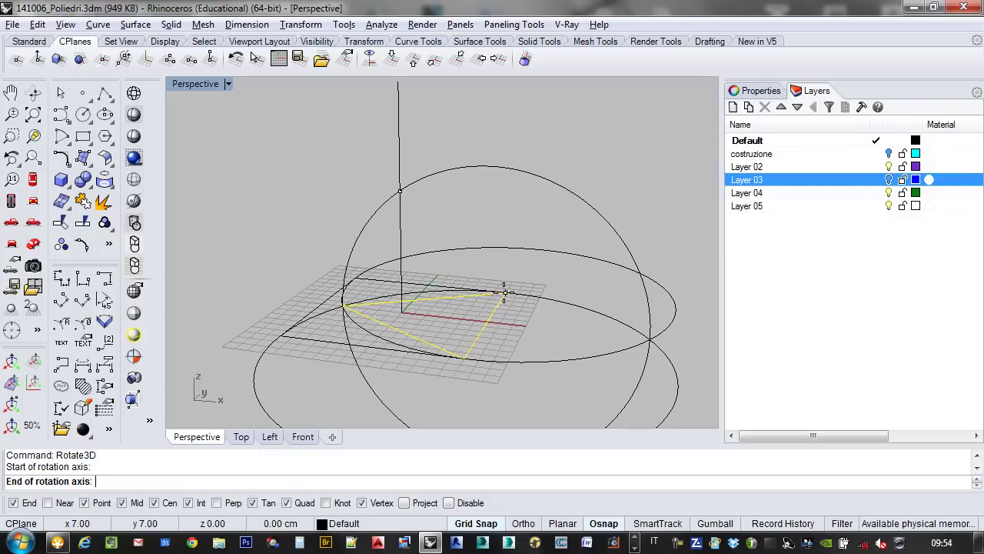
{"action": "left_click", "coordinate": [464, 358]}
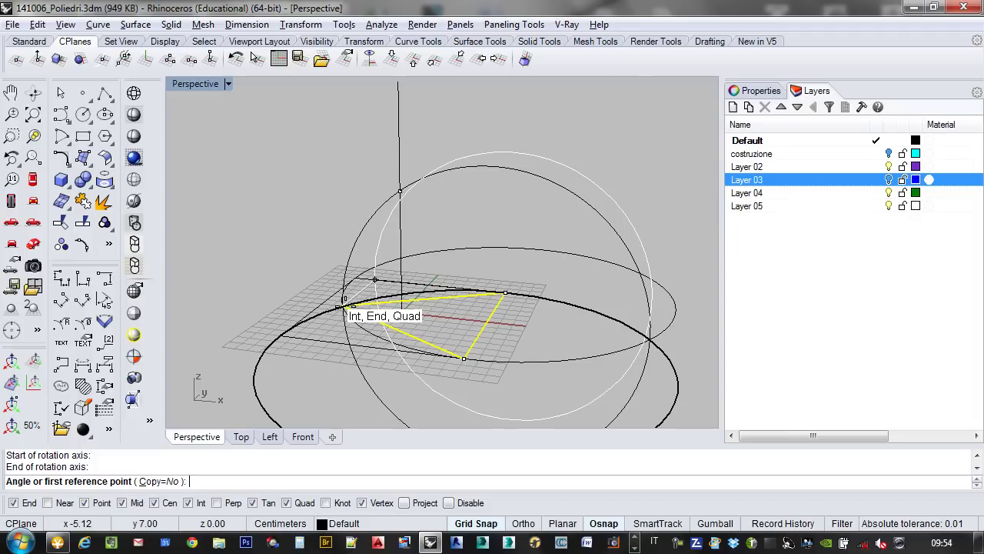
{"action": "left_click", "coordinate": [343, 301]}
{"action": "left_click", "coordinate": [399, 191]}
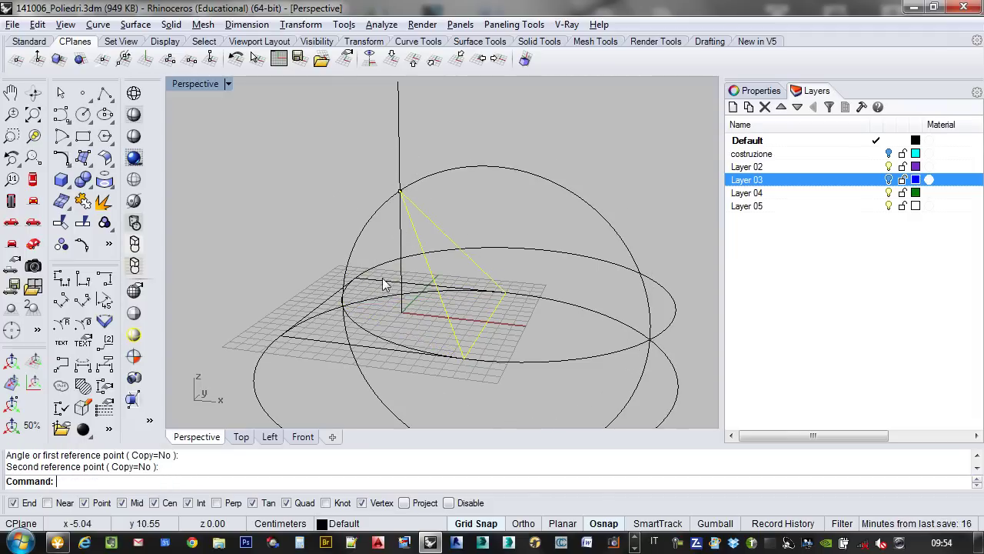
- Undo the triangle's 3D rotation and clear the selection
{"action": "right_click_drag", "start_coordinate": [384, 283], "coordinate": [373, 339]}
{"action": "key", "text": "ctrl+z"}
{"action": "key", "text": "Escape"}
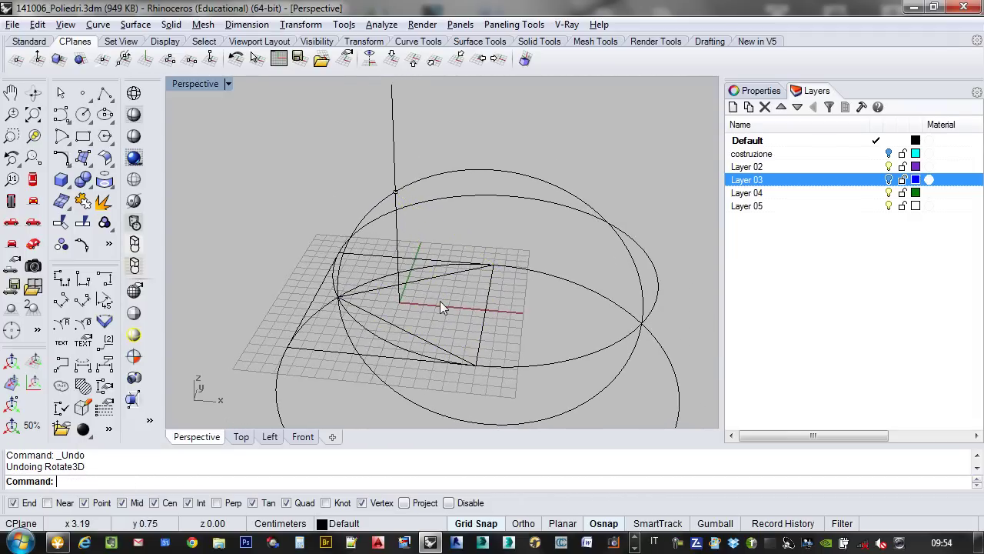
- Try offsetting the triangle inward by a distance of 1, and undo the offset
{"action": "type", "text": "Offset"}
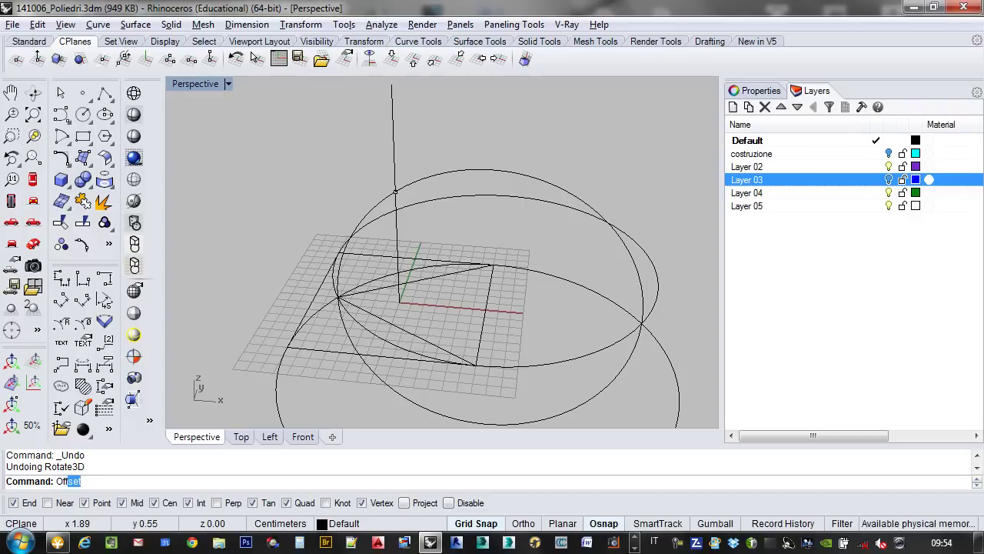
{"action": "key", "text": "Return"}
{"action": "scroll", "coordinate": [425, 333], "scroll_direction": "up", "scroll_amount": 2}
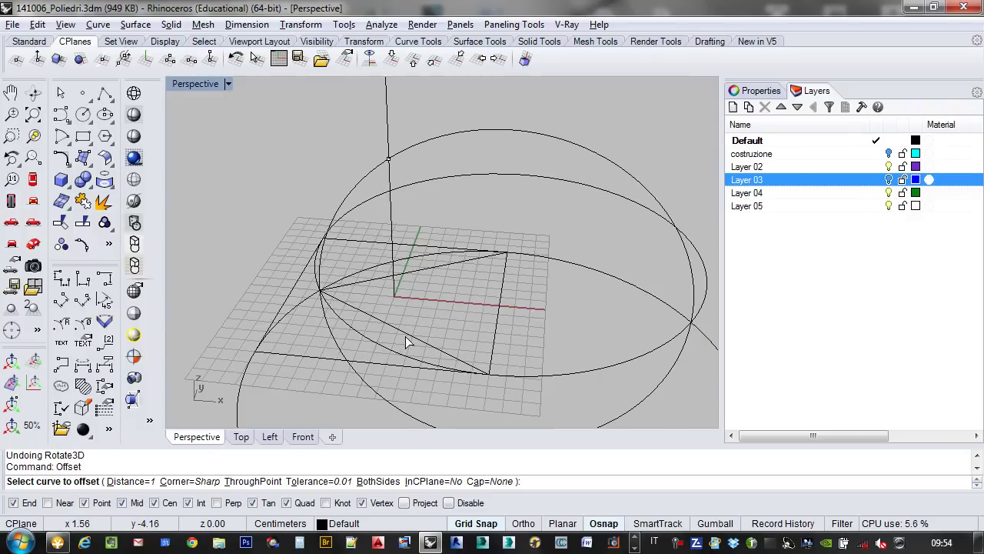
{"action": "left_click", "coordinate": [412, 339]}
{"action": "left_click", "coordinate": [446, 324]}
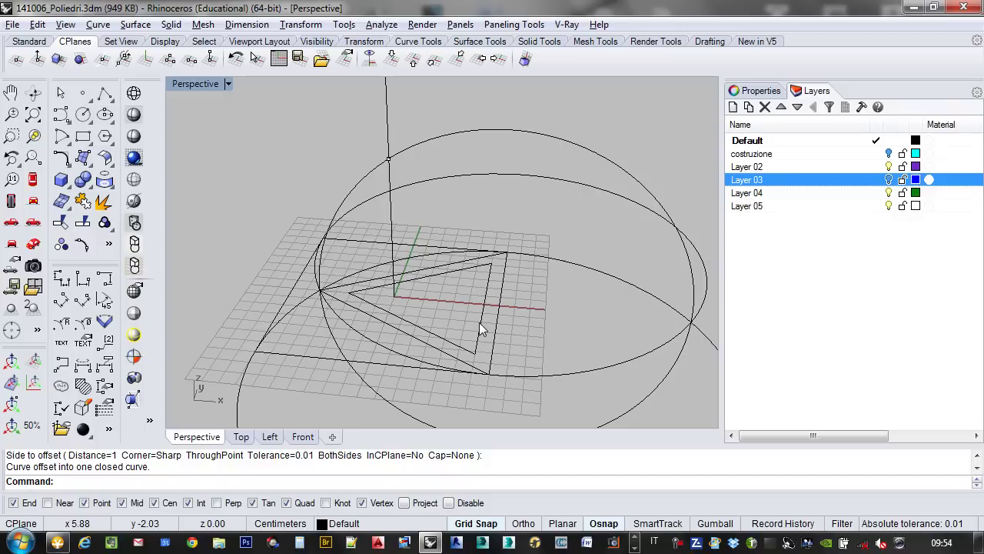
{"action": "right_click_drag", "start_coordinate": [478, 322], "coordinate": [465, 319]}
{"action": "key", "text": "ctrl+z"}
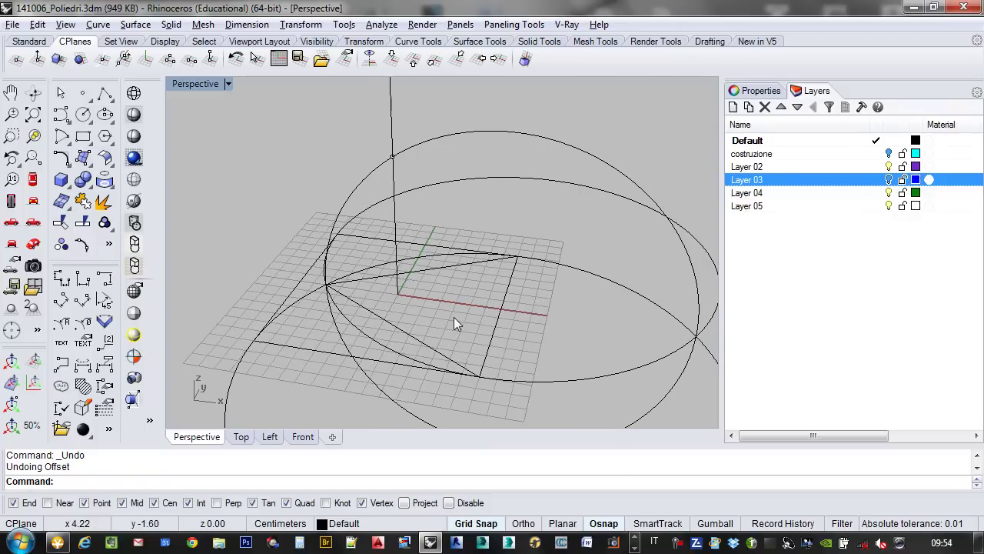
- Offset the triangle inward with the distance set to 0.6
{"action": "key", "text": "Return"}
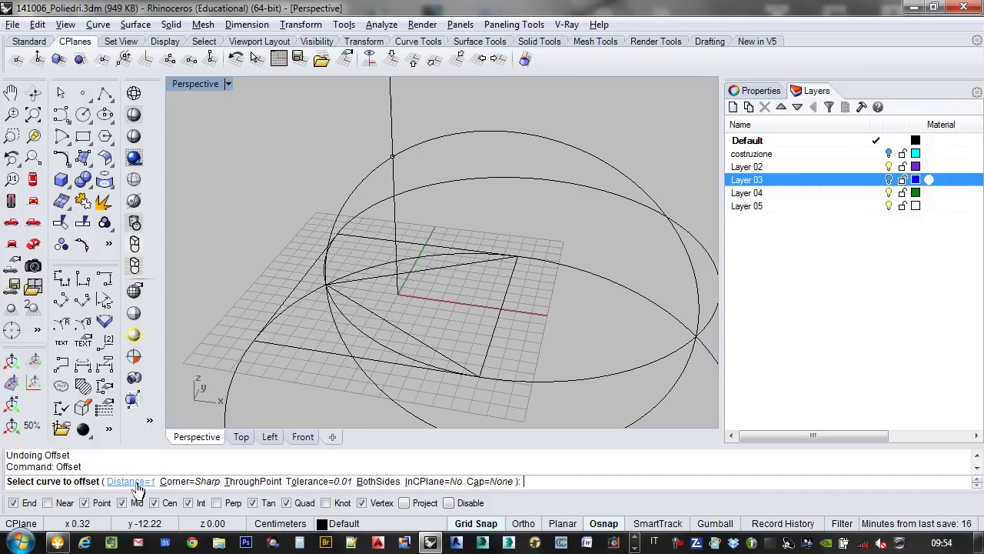
{"action": "left_click", "coordinate": [130, 480]}
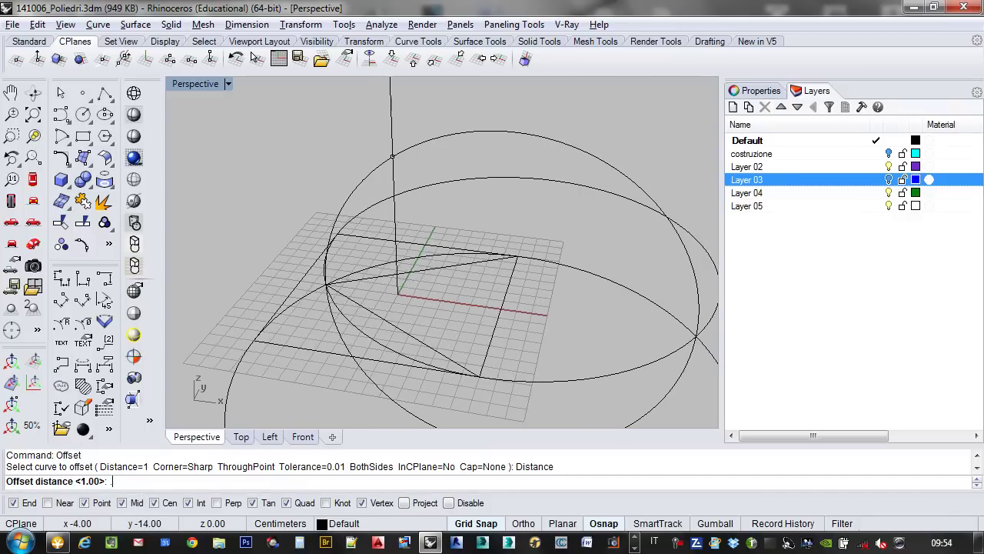
{"action": "type", "text": ".6"}
{"action": "key", "text": "Return"}
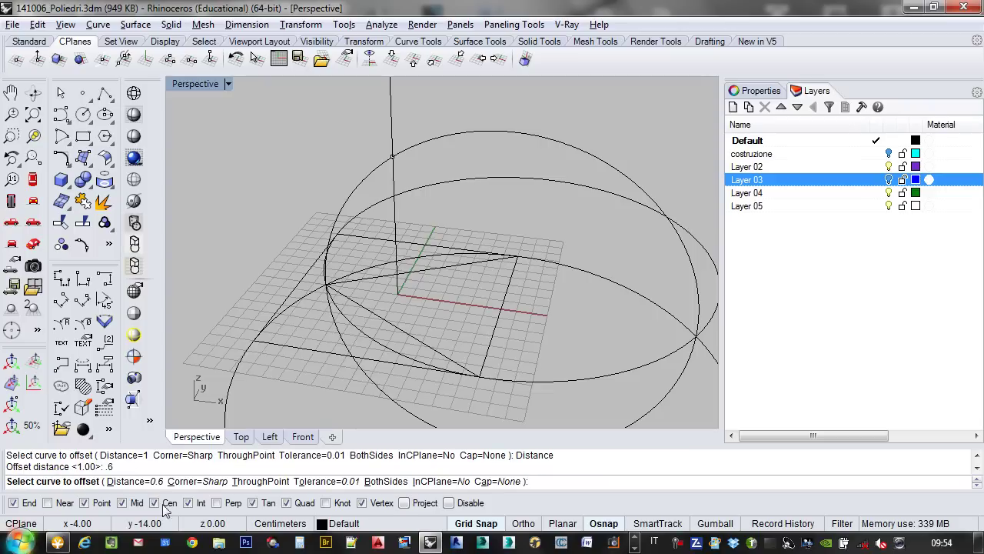
{"action": "left_click", "coordinate": [429, 350]}
{"action": "left_click", "coordinate": [447, 325]}
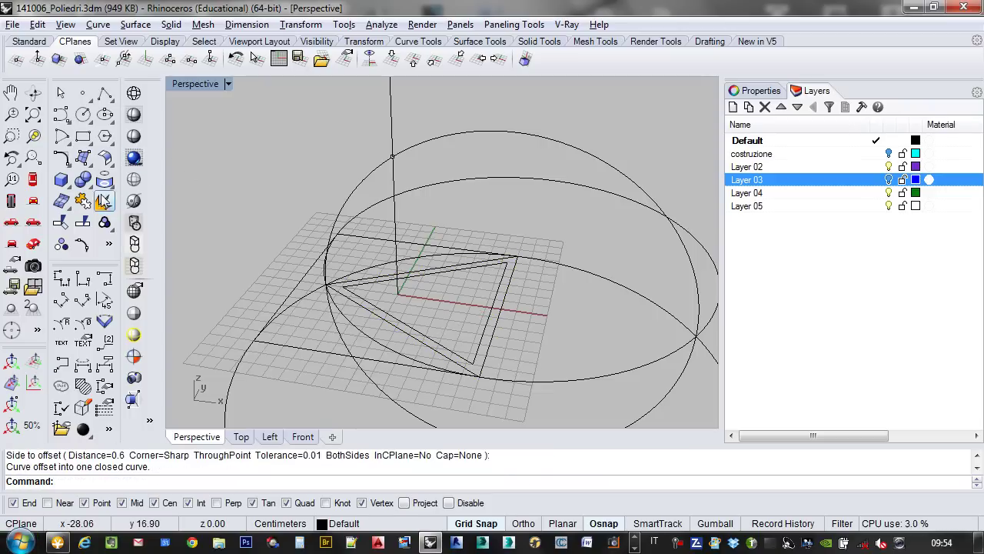
- Build a planar surface between the outer and inner triangles to form a triangular frame
{"action": "left_click", "coordinate": [83, 164]}
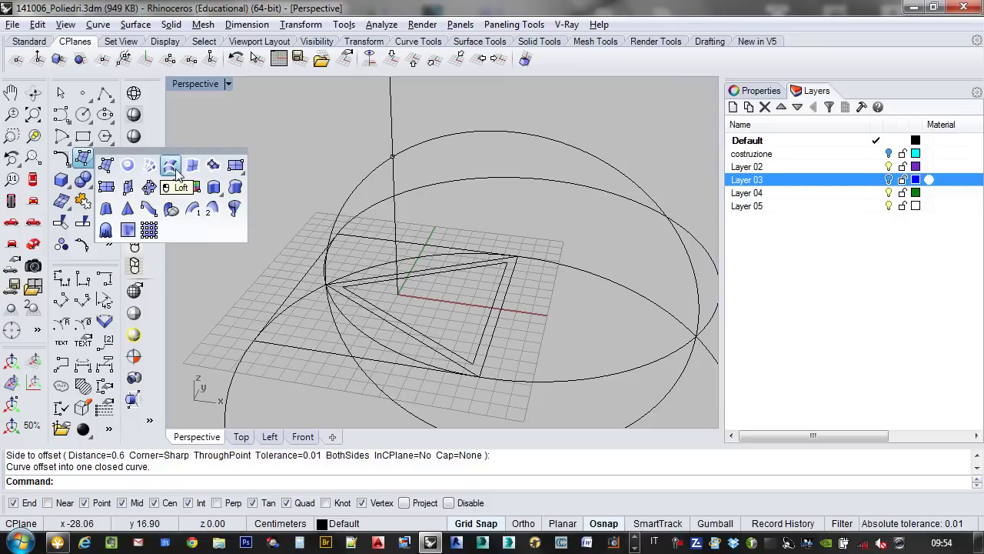
{"action": "left_click", "coordinate": [106, 164]}
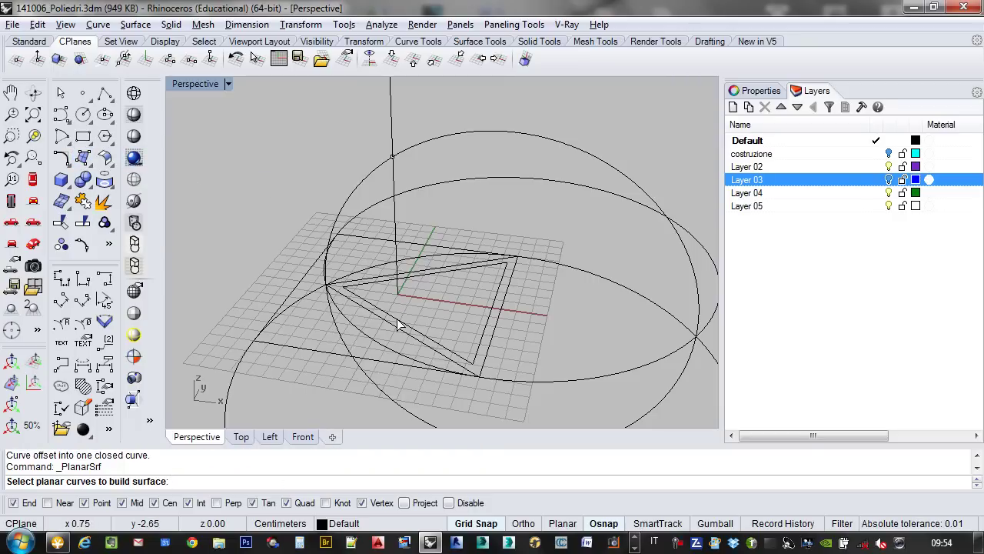
{"action": "left_click", "coordinate": [397, 317]}
{"action": "left_click", "coordinate": [385, 323]}
{"action": "key", "text": "Return"}
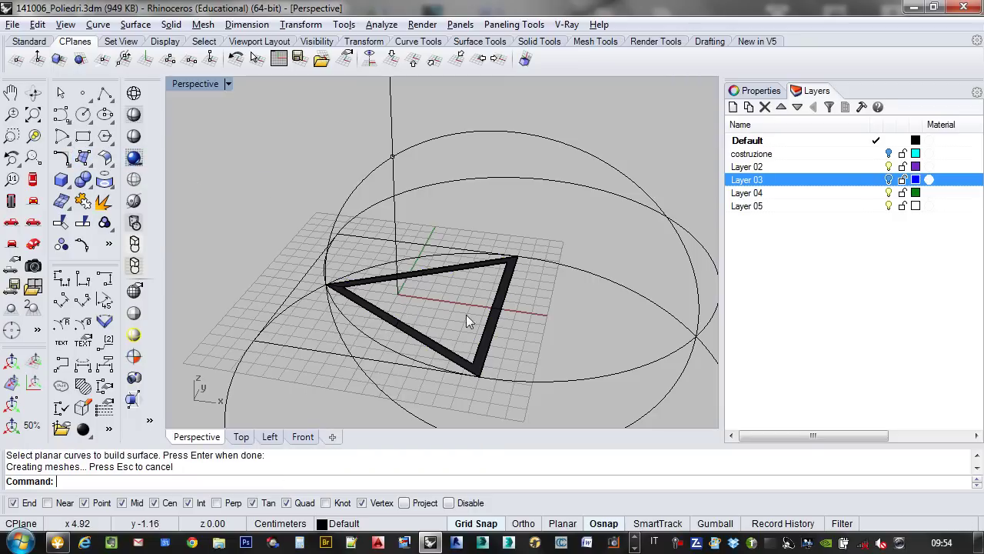
- Switch the Perspective view's display mode to Ghosted
{"action": "left_click", "coordinate": [496, 321]}
{"action": "left_click", "coordinate": [532, 296]}
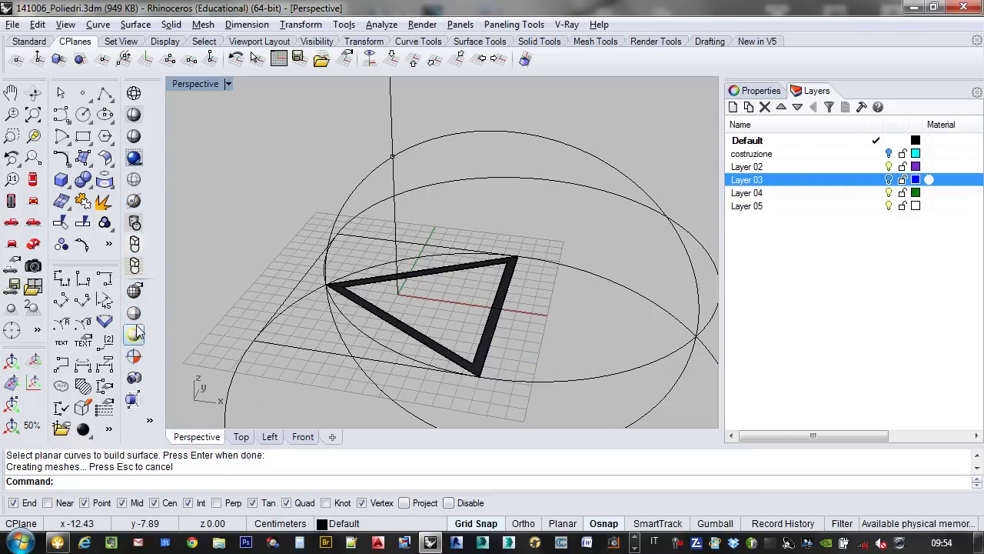
{"action": "left_click", "coordinate": [133, 180]}
{"action": "right_click_drag", "start_coordinate": [577, 306], "coordinate": [463, 320]}
- Rotate the triangular frame surface in 3D about its edge on the square base, from its opposite vertex to the apex point on the vertical axis
{"action": "left_click_drag", "start_coordinate": [422, 314], "coordinate": [394, 333]}
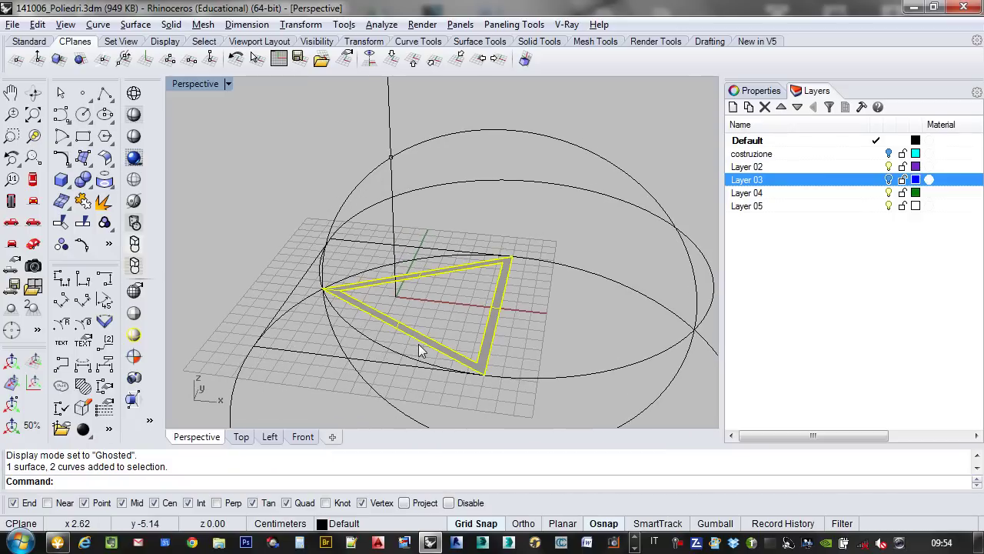
{"action": "left_click", "coordinate": [419, 338]}
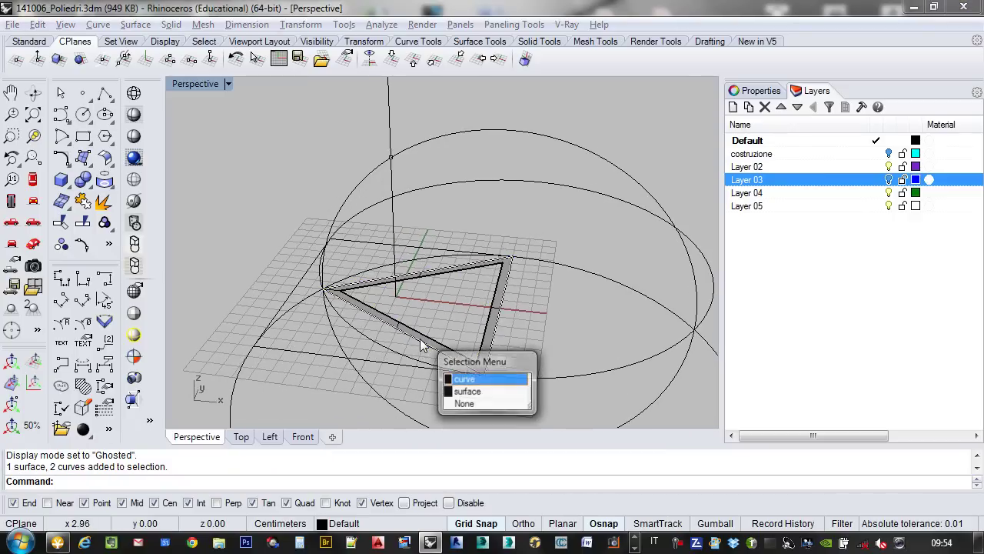
{"action": "left_click", "coordinate": [465, 392]}
{"action": "right_click_drag", "start_coordinate": [462, 394], "coordinate": [399, 314]}
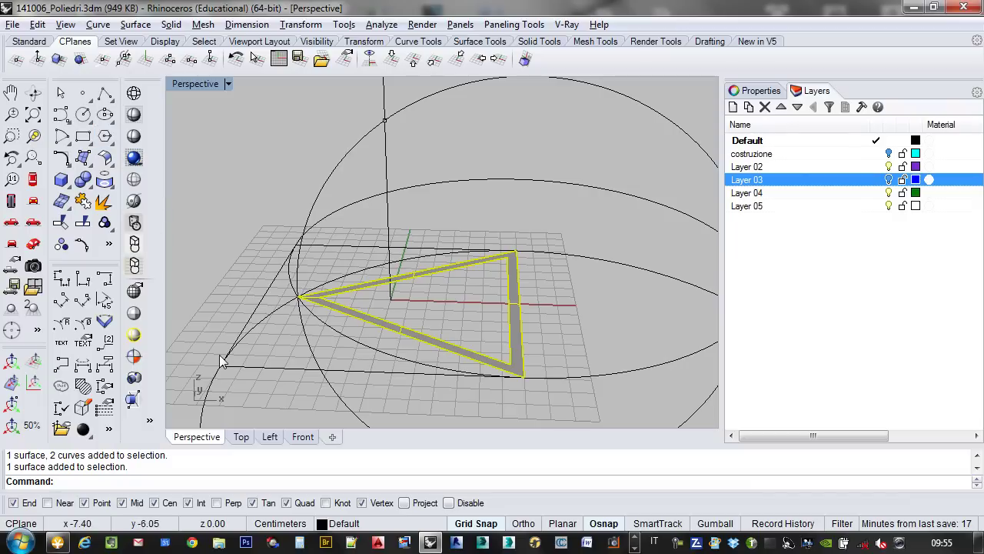
{"action": "type", "text": "Rotate3D"}
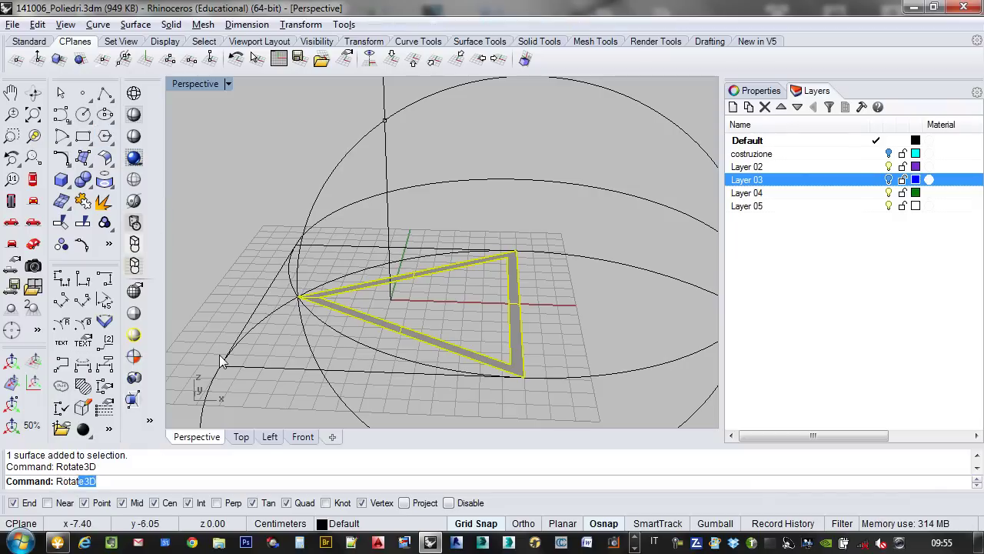
{"action": "key", "text": "Return"}
{"action": "left_click", "coordinate": [517, 250]}
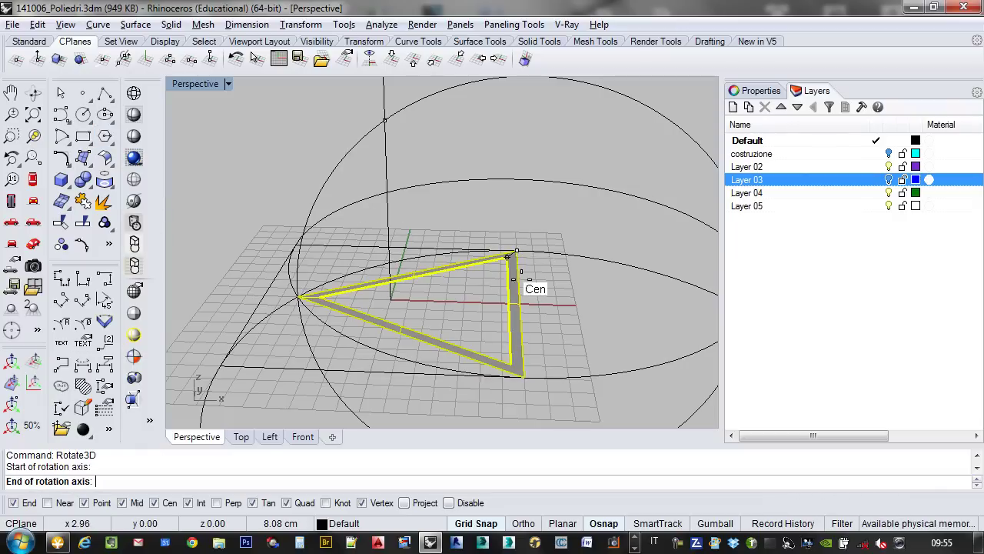
{"action": "left_click", "coordinate": [525, 376]}
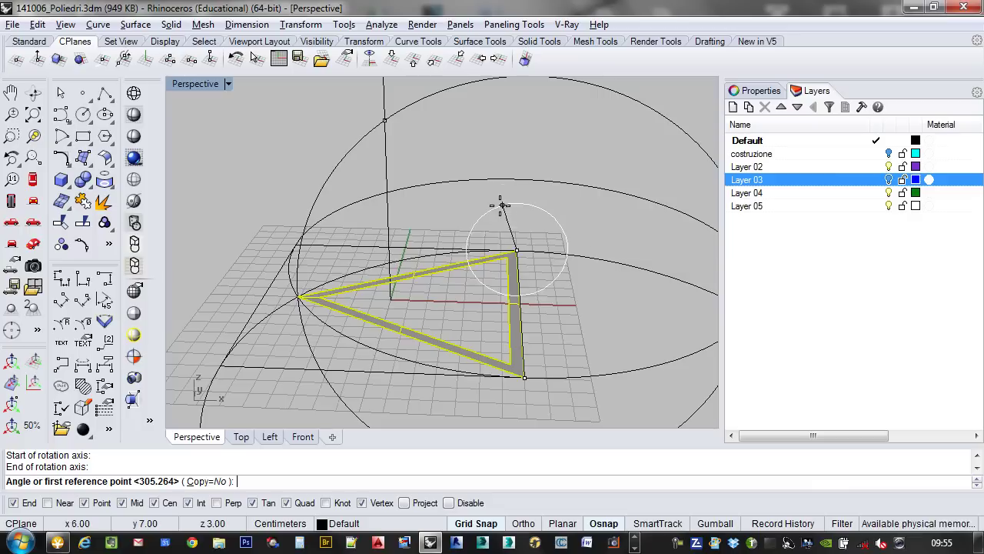
{"action": "left_click", "coordinate": [299, 296]}
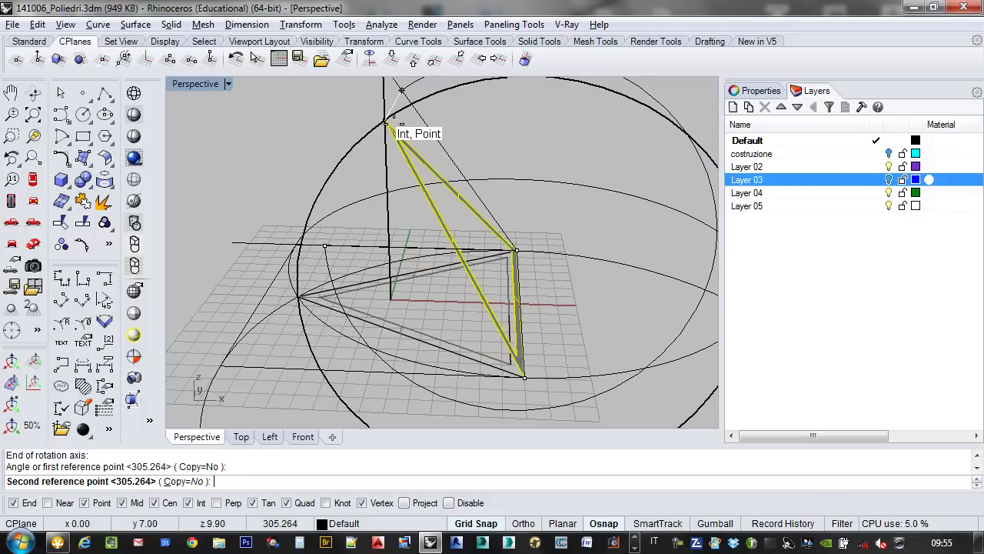
{"action": "left_click", "coordinate": [394, 129]}
- Polar-array the tilted frame face around the base centre with 4 items over 360 degrees, and save the file
{"action": "right_click_drag", "start_coordinate": [394, 130], "coordinate": [412, 298]}
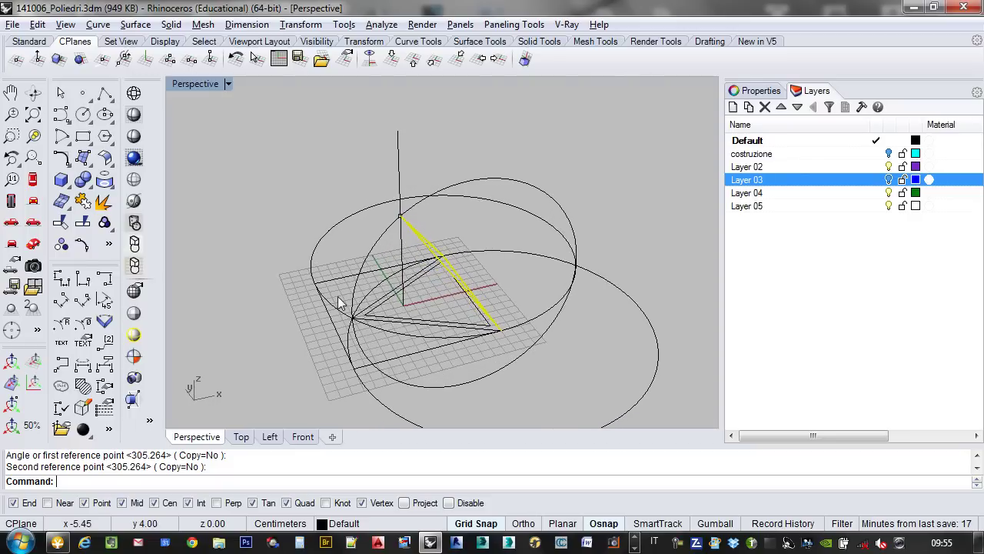
{"action": "right_click_drag", "start_coordinate": [469, 322], "coordinate": [435, 304]}
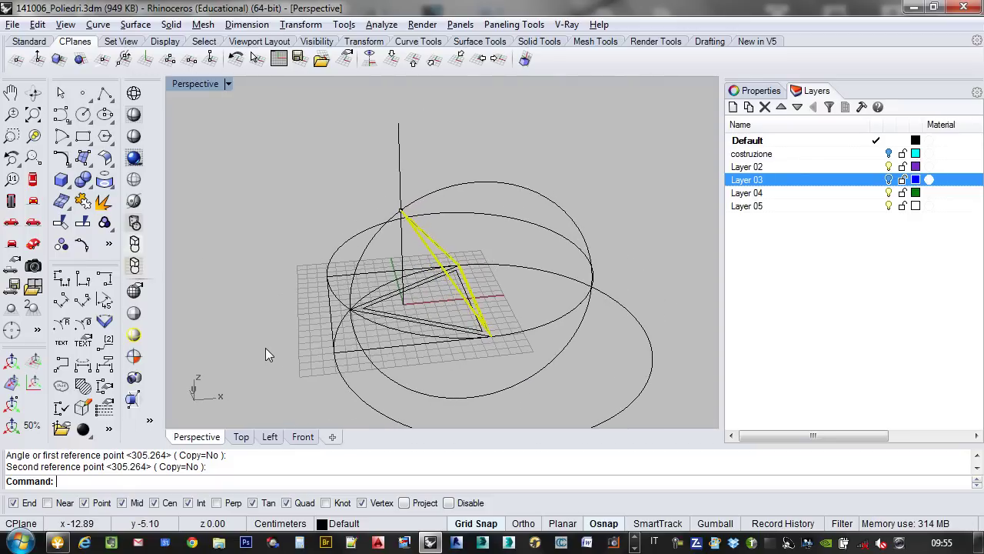
{"action": "key", "text": "Up"}
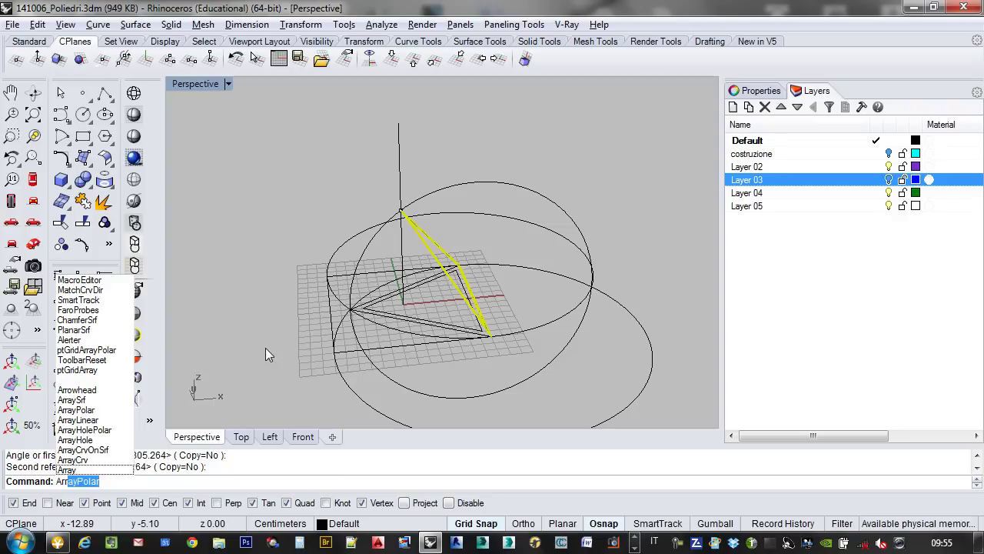
{"action": "key", "text": "Return"}
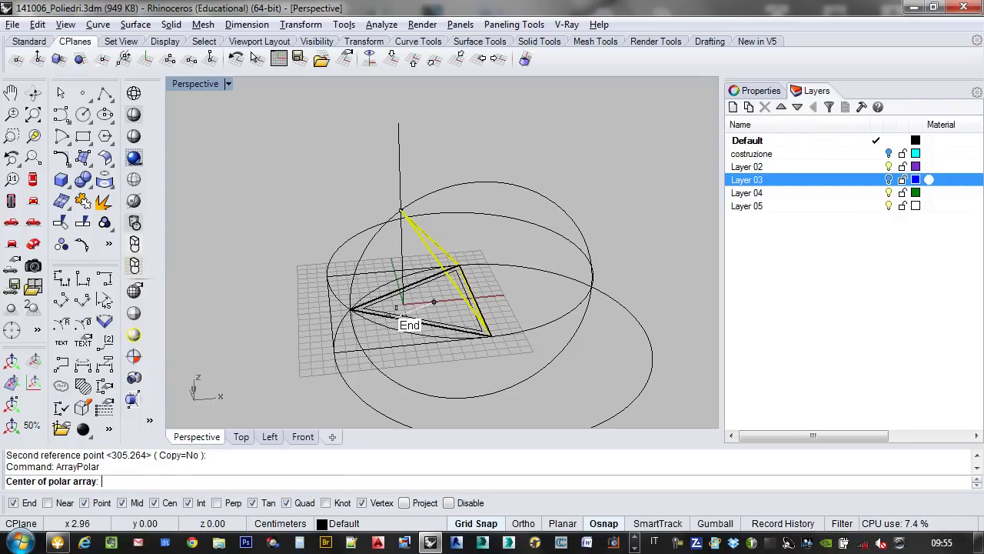
{"action": "left_click", "coordinate": [400, 305]}
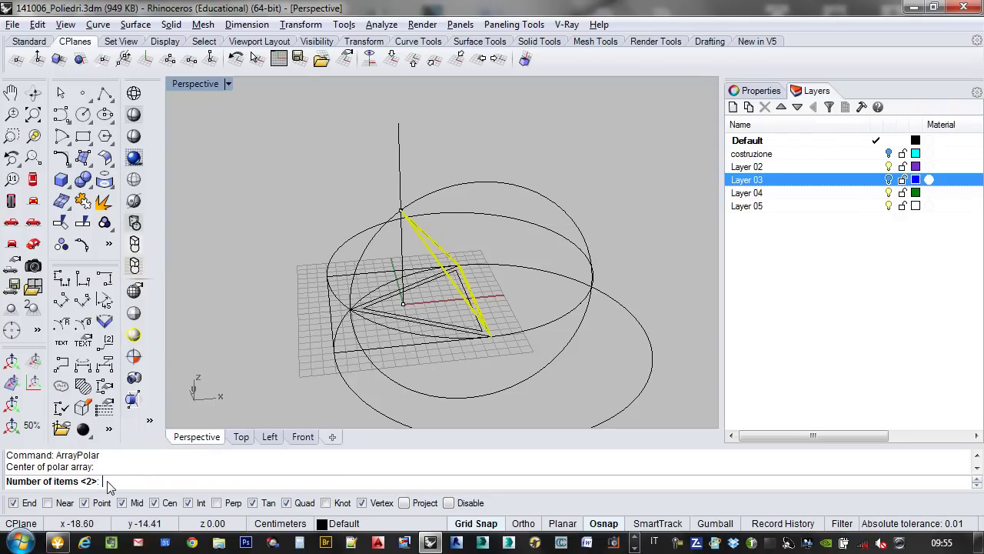
{"action": "type", "text": "4"}
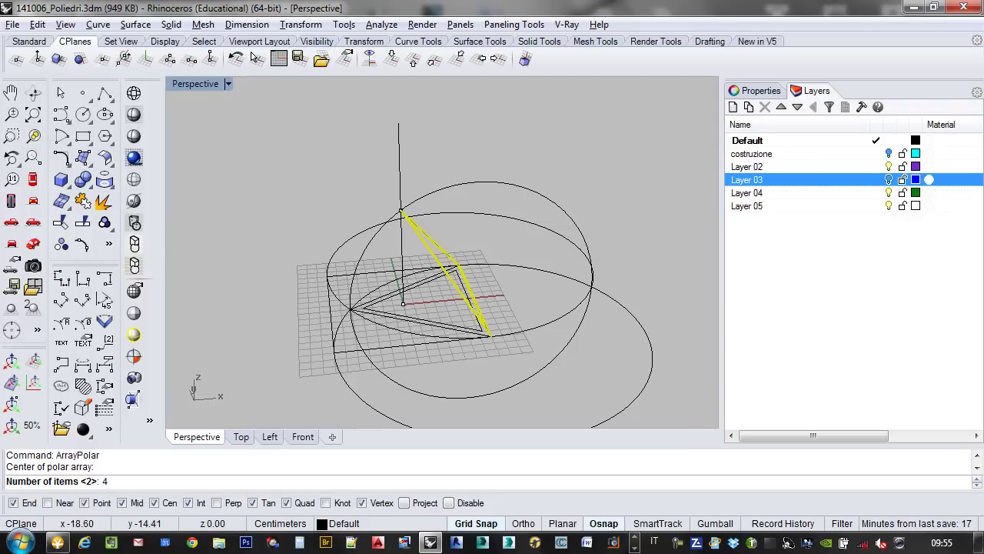
{"action": "key", "text": "Return"}
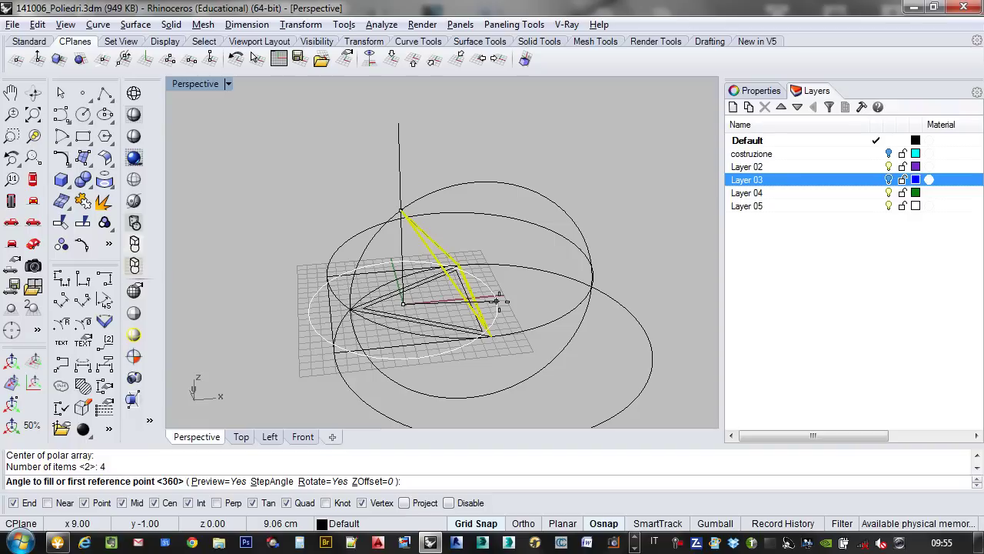
{"action": "key", "text": "Return"}
{"action": "key", "text": "Return"}
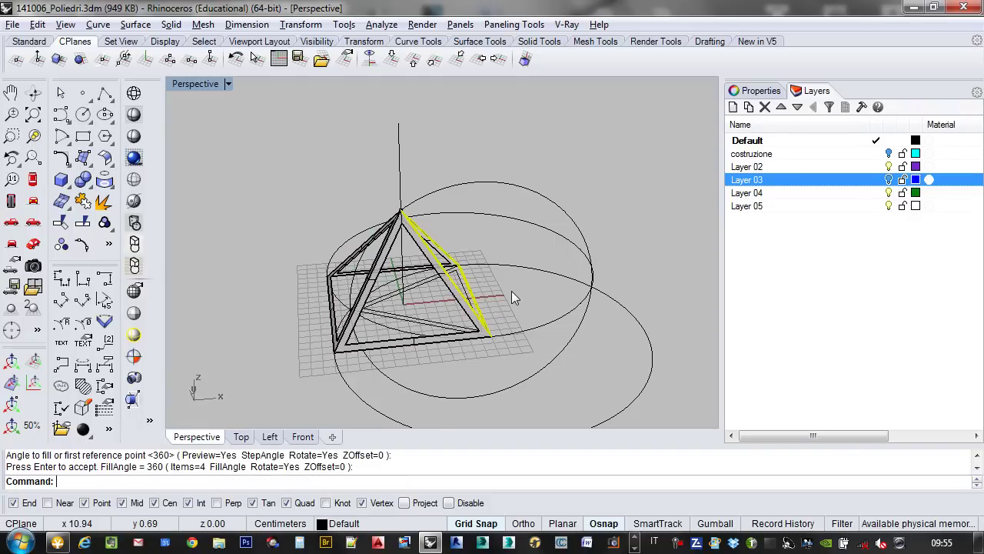
{"action": "right_click_drag", "start_coordinate": [542, 298], "coordinate": [607, 399]}
{"action": "key", "text": "ctrl+s"}
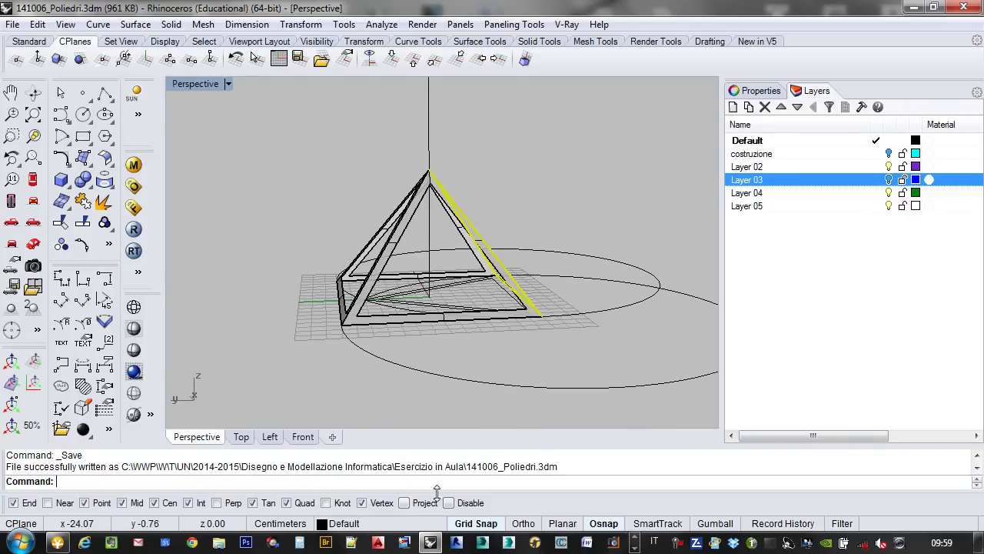
- In the Front view, mirror a copy of all four pyramid frame faces below the horizontal base line
{"action": "left_click", "coordinate": [303, 436]}
{"action": "scroll", "coordinate": [453, 273], "scroll_direction": "up", "scroll_amount": 2}
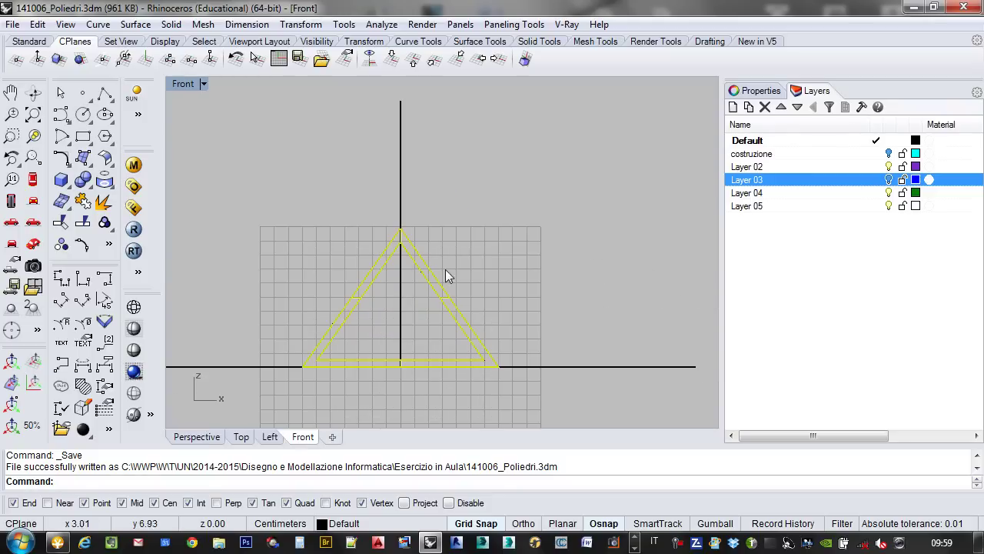
{"action": "left_click_drag", "start_coordinate": [463, 258], "coordinate": [414, 318]}
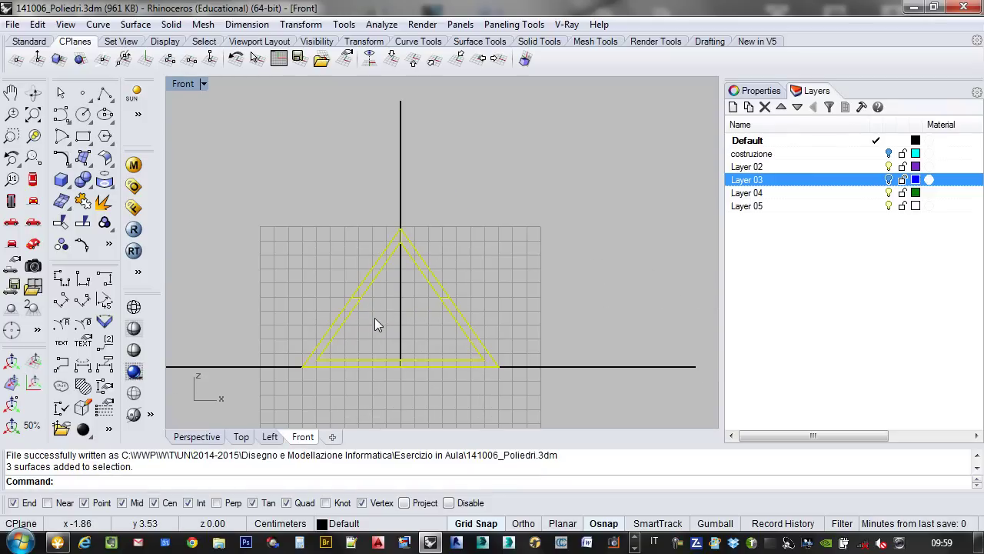
{"action": "left_click", "coordinate": [359, 284], "text": "ctrl"}
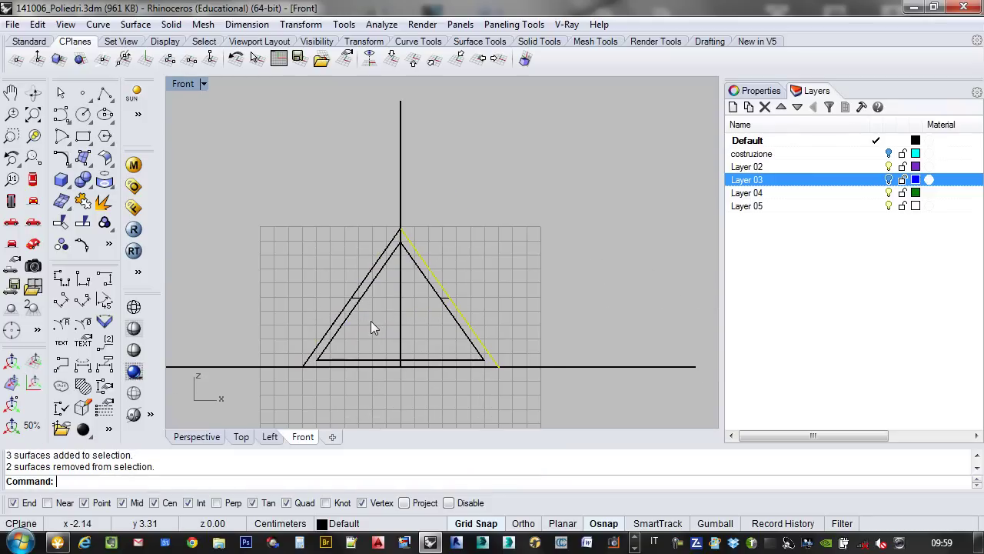
{"action": "left_click_drag", "start_coordinate": [372, 321], "coordinate": [307, 263]}
{"action": "scroll", "coordinate": [416, 319], "scroll_direction": "down", "scroll_amount": 1}
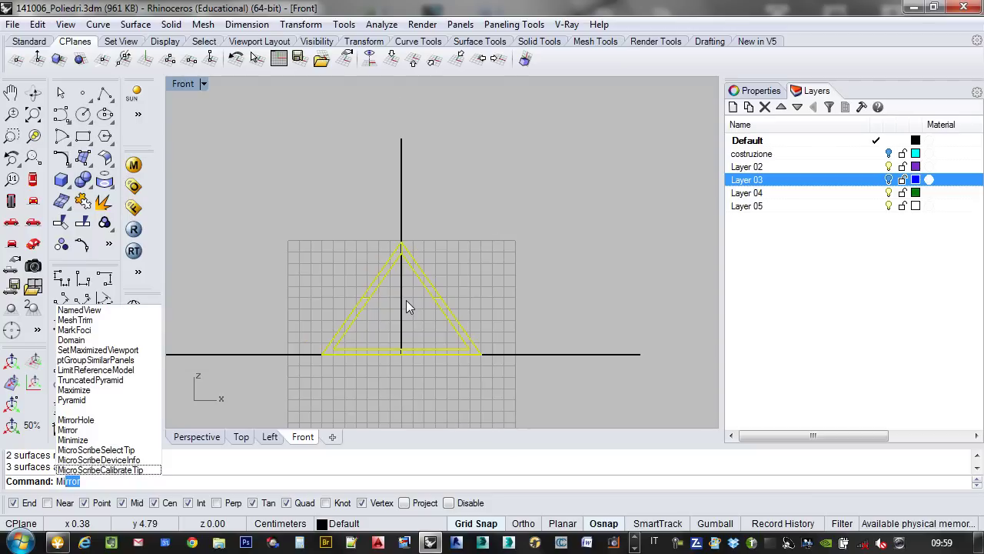
{"action": "key", "text": "Return"}
{"action": "left_click", "coordinate": [482, 354]}
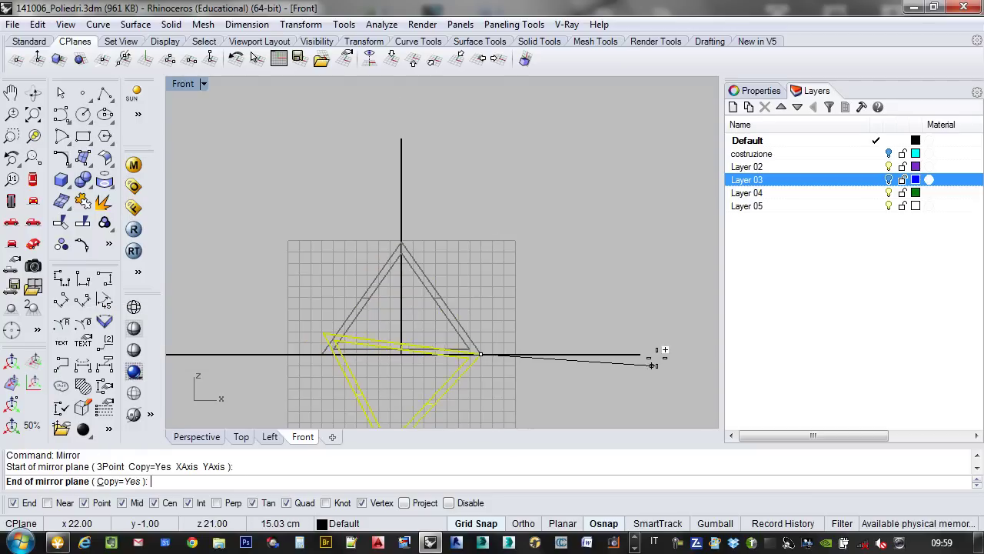
{"action": "left_click", "coordinate": [638, 354]}
- Select the upper and lower frame faces and join them into one polysurface in the Perspective view
{"action": "scroll", "coordinate": [546, 261], "scroll_direction": "down", "scroll_amount": 1}
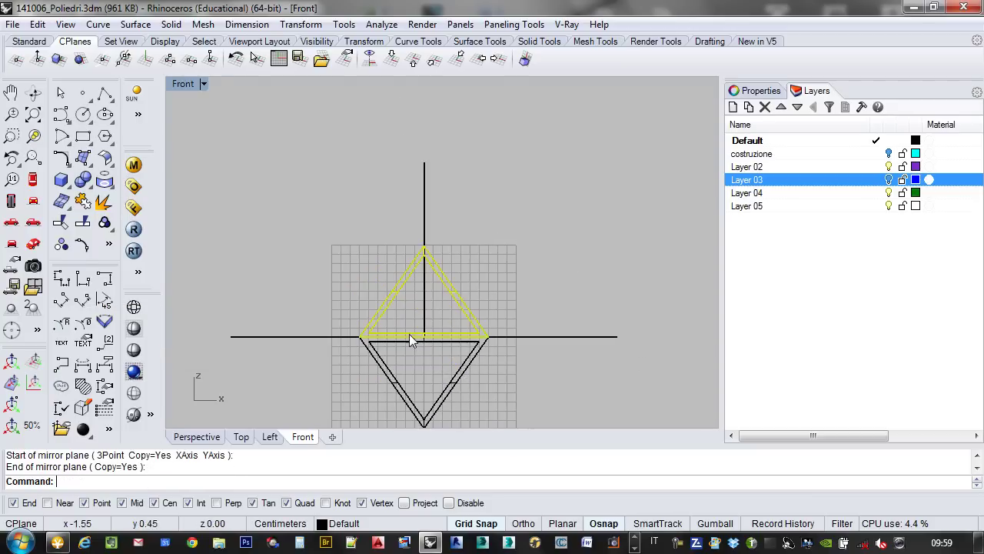
{"action": "scroll", "coordinate": [454, 296], "scroll_direction": "down", "scroll_amount": 1}
{"action": "scroll", "coordinate": [465, 327], "scroll_direction": "up", "scroll_amount": 2}
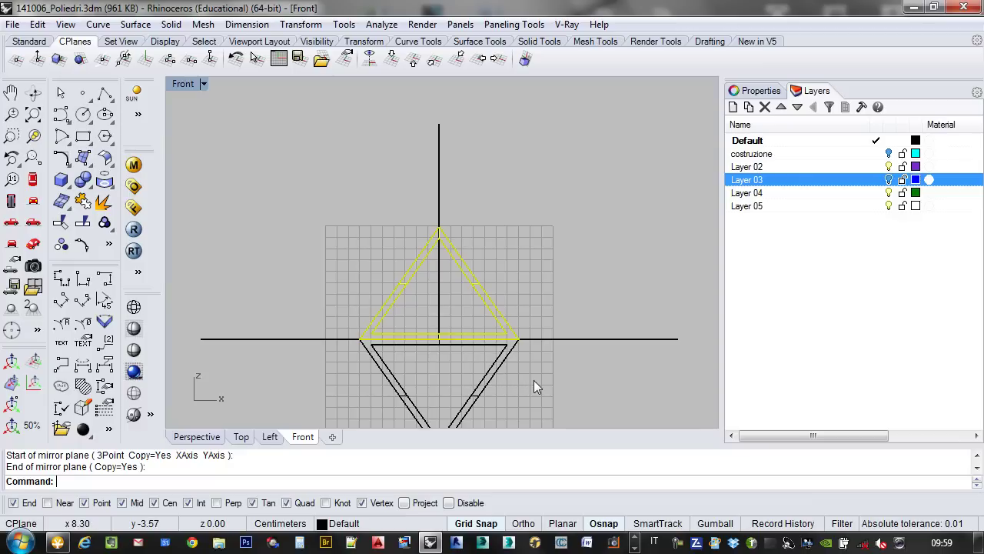
{"action": "left_click_drag", "start_coordinate": [538, 375], "coordinate": [343, 401]}
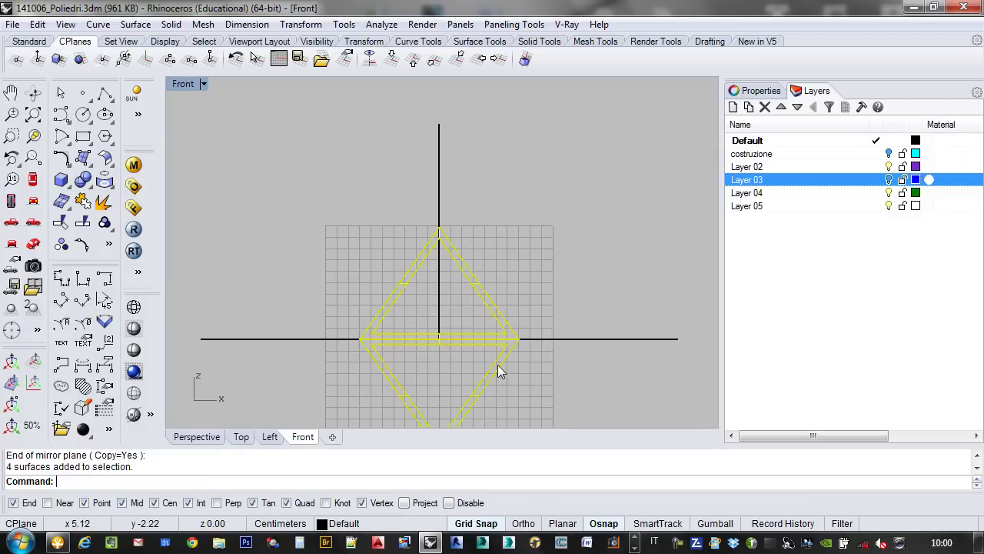
{"action": "left_click", "coordinate": [196, 437]}
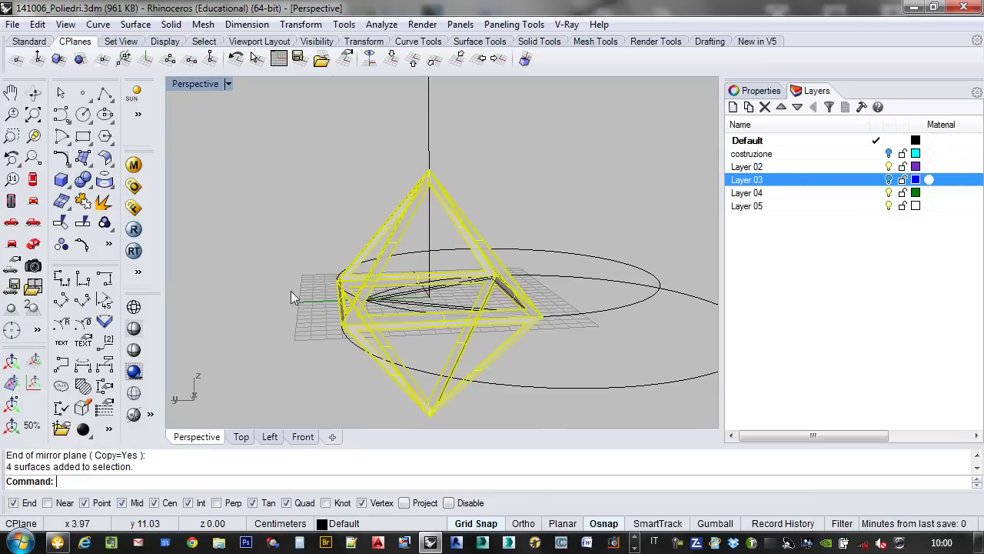
{"action": "right_click_drag", "start_coordinate": [292, 298], "coordinate": [511, 336]}
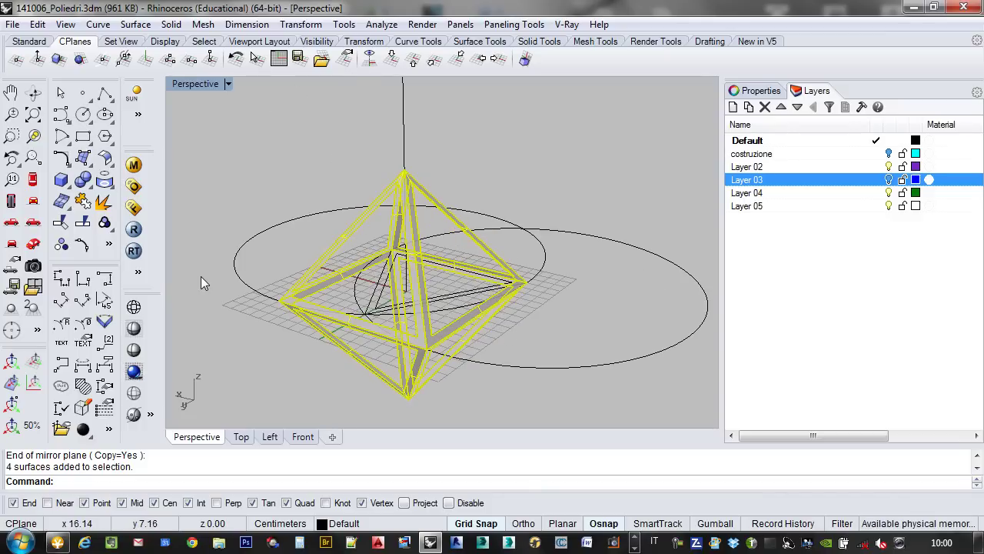
{"action": "left_click", "coordinate": [83, 203]}
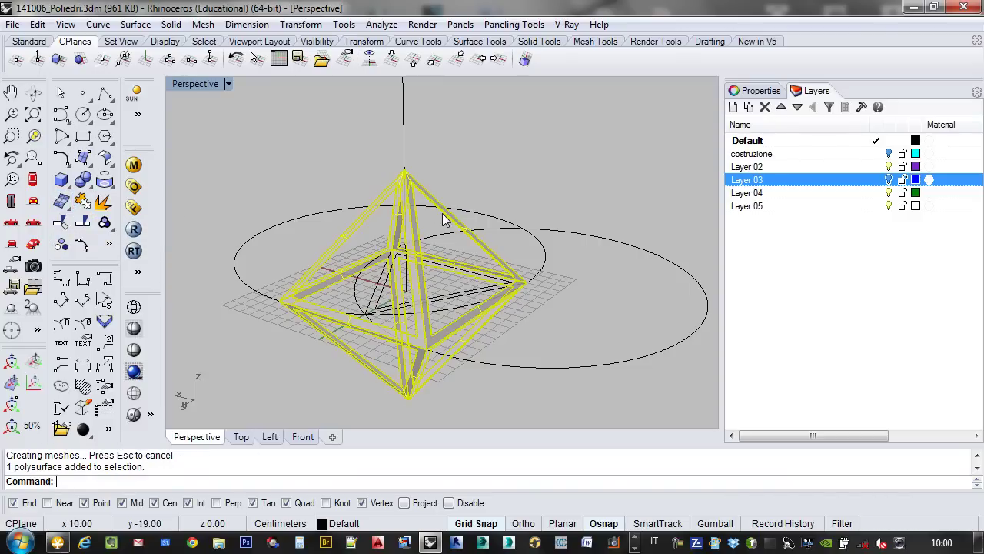
{"action": "right_click_drag", "start_coordinate": [445, 221], "coordinate": [418, 295]}
{"action": "key", "text": "Escape"}
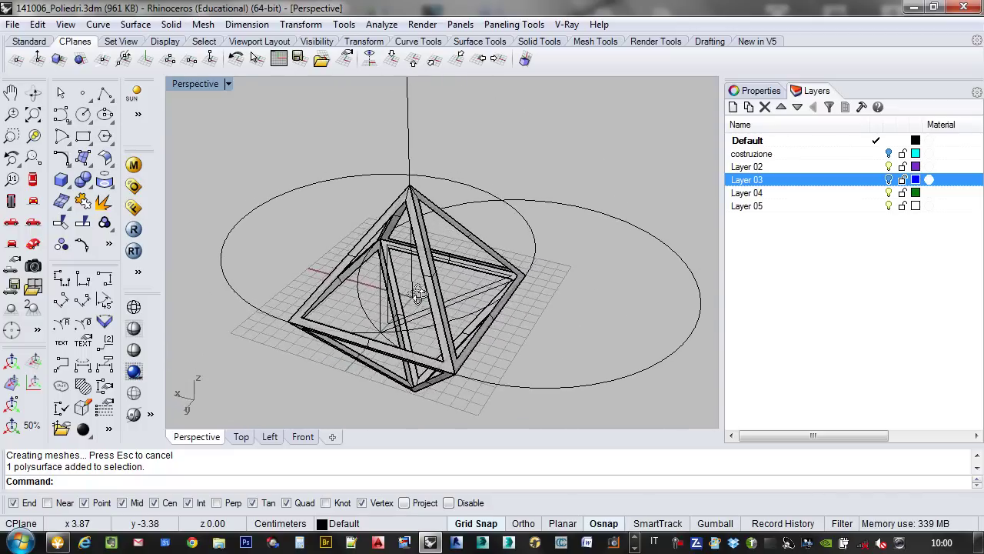
- Offset the joined octahedron frame inward as a solid with OffsetSrf, using a distance of 0.3 and flipping the direction arrows to the inside
{"action": "scroll", "coordinate": [418, 295], "scroll_direction": "up", "scroll_amount": 6}
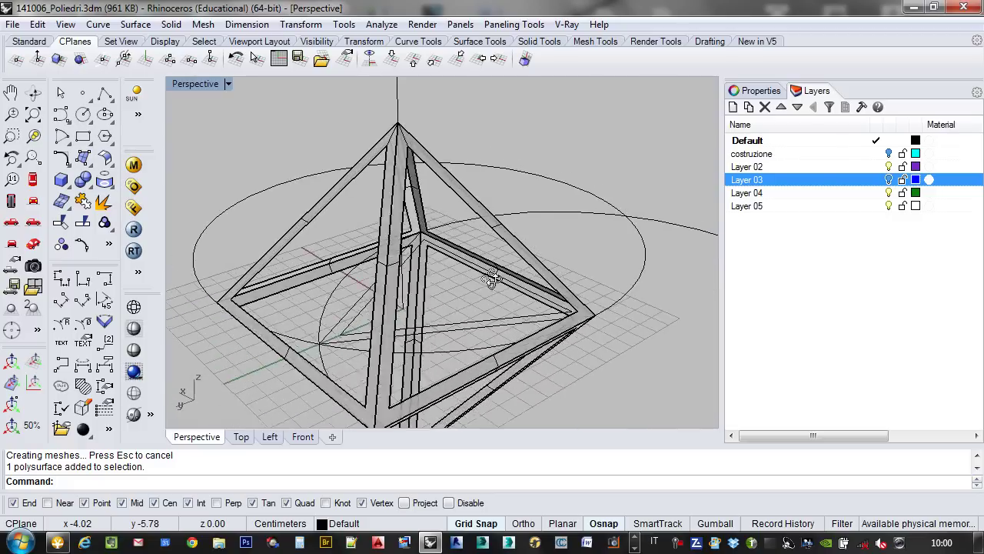
{"action": "right_click_drag", "start_coordinate": [492, 281], "coordinate": [519, 245]}
{"action": "left_click", "coordinate": [518, 241]}
{"action": "key", "text": "Escape"}
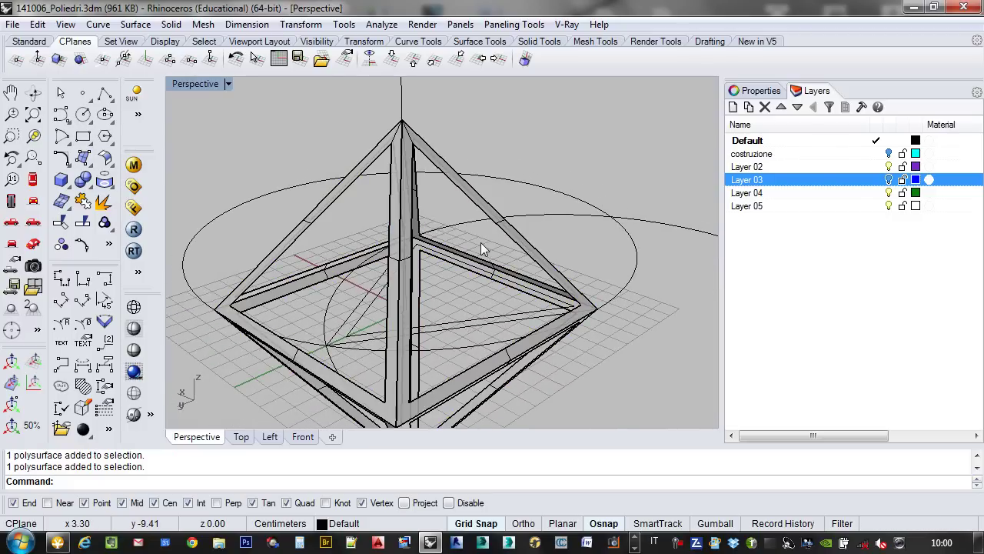
{"action": "type", "text": "Offset"}
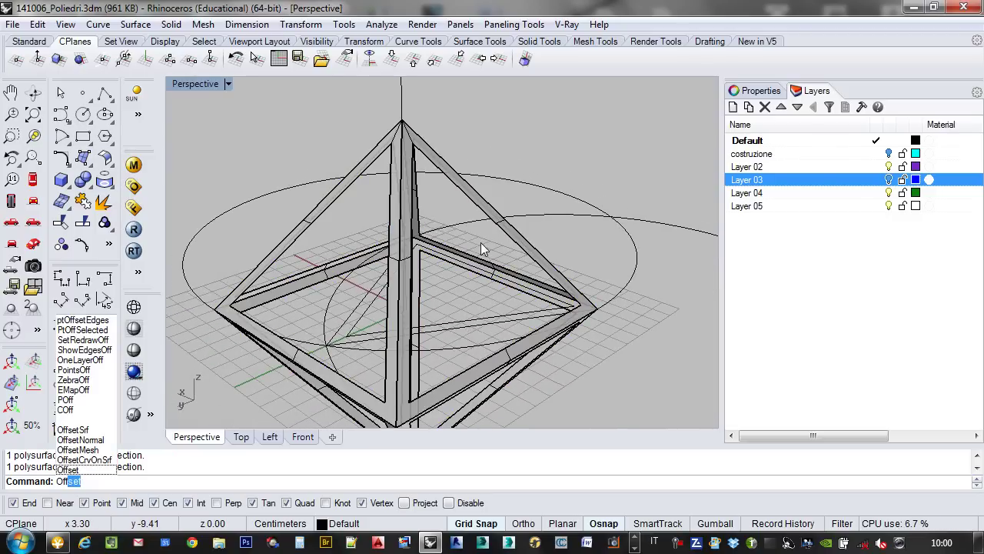
{"action": "left_click", "coordinate": [73, 430]}
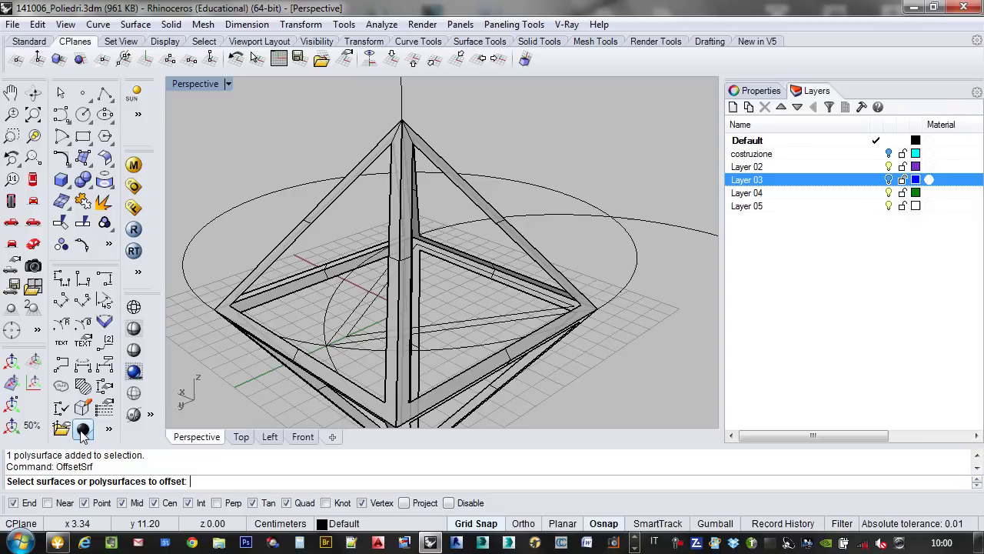
{"action": "left_click", "coordinate": [323, 213]}
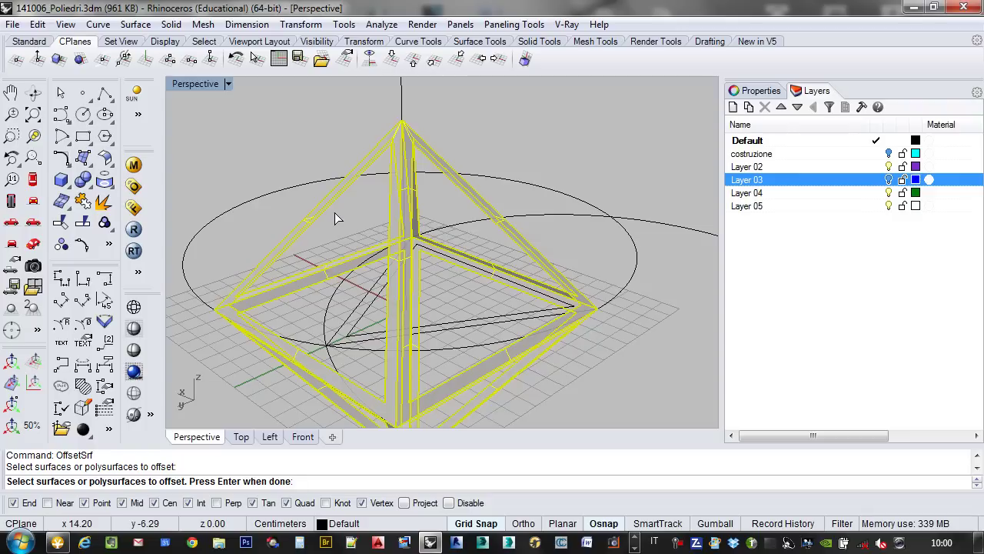
{"action": "key", "text": "Return"}
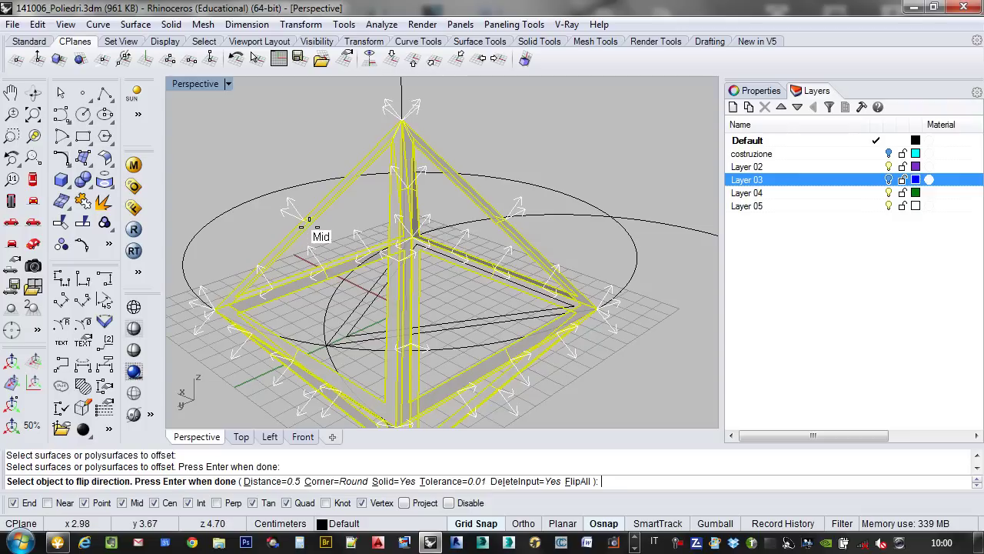
{"action": "right_click_drag", "start_coordinate": [419, 154], "coordinate": [439, 157]}
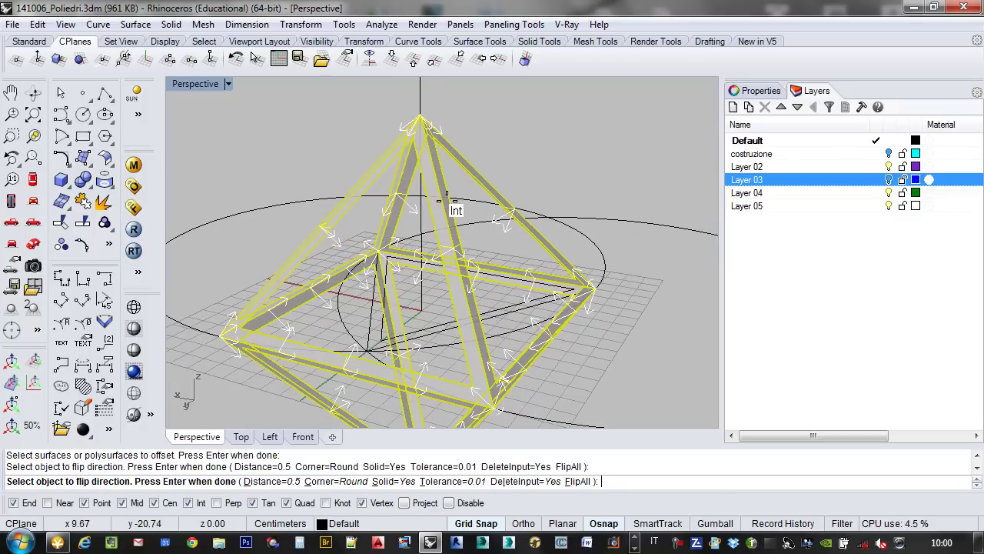
{"action": "right_click_drag", "start_coordinate": [445, 201], "coordinate": [350, 236]}
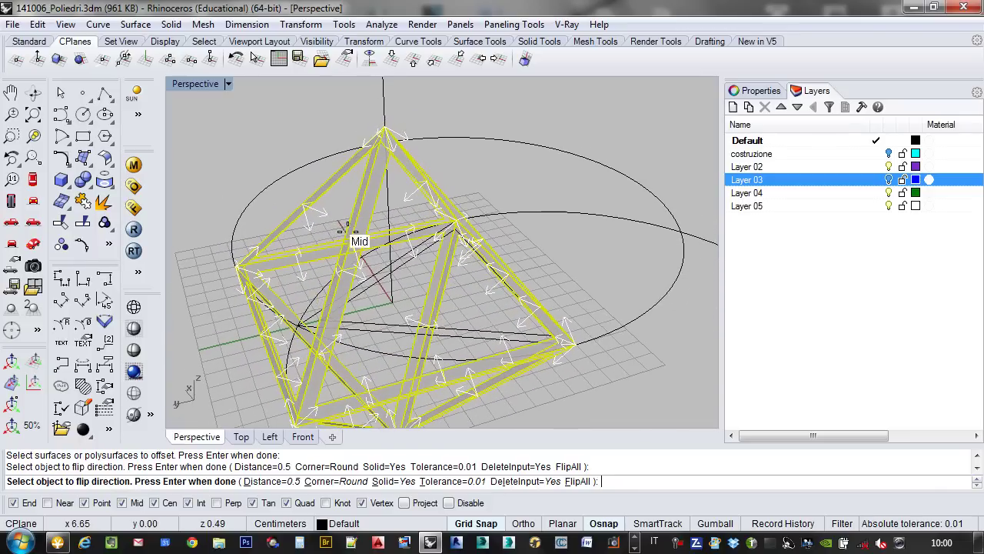
{"action": "left_click", "coordinate": [270, 482]}
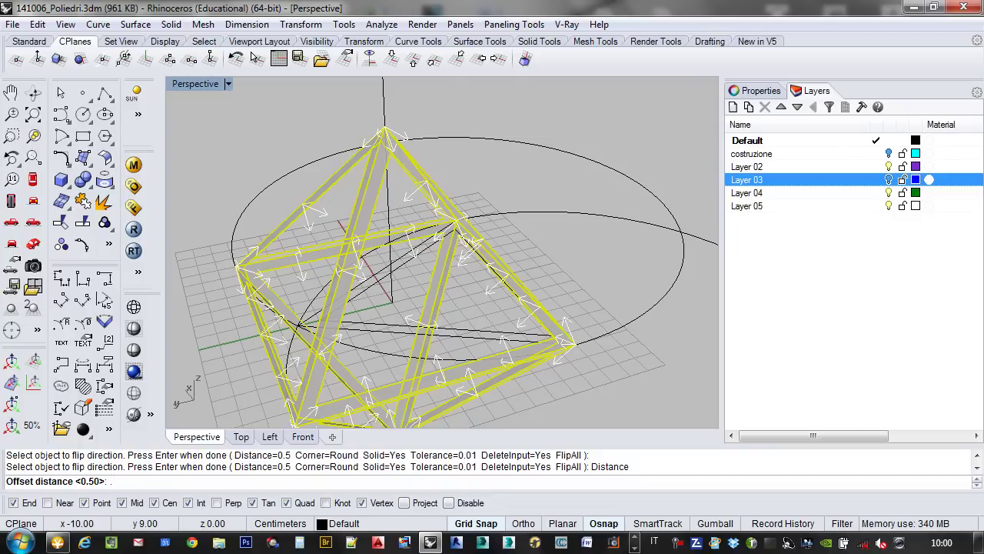
{"action": "key", "text": "Return"}
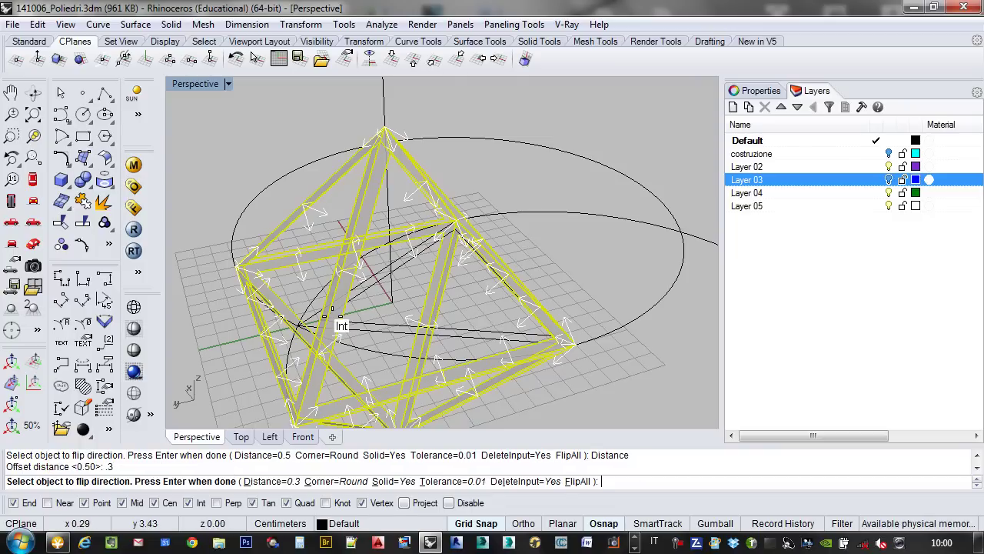
{"action": "key", "text": "Return"}
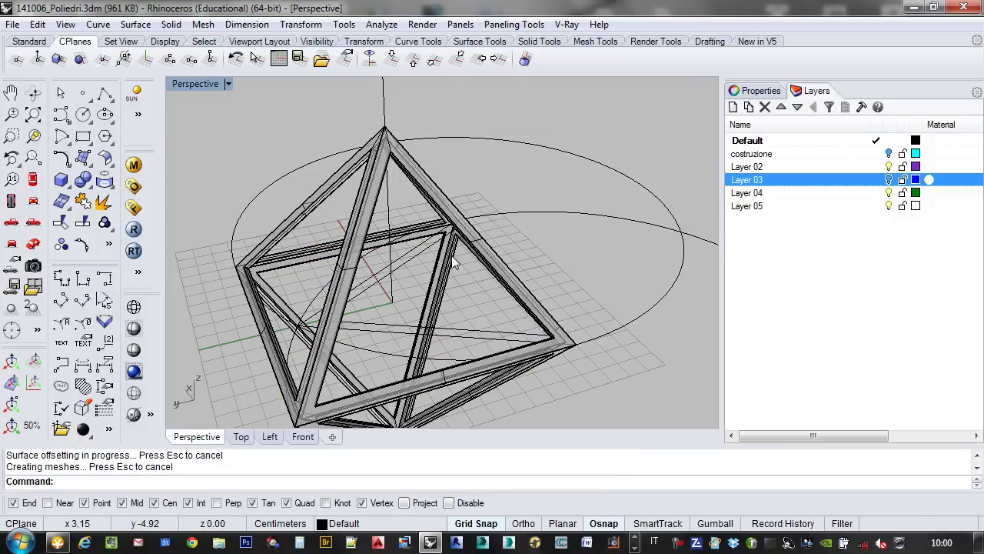
- Examine the thickened octahedron frame up close and from several sides, and check the regular polyhedra page of the lesson PDF in Adobe Acrobat
{"action": "right_click_drag", "start_coordinate": [334, 319], "coordinate": [465, 231]}
{"action": "scroll", "coordinate": [442, 244], "scroll_direction": "up", "scroll_amount": 5}
{"action": "scroll", "coordinate": [435, 246], "scroll_direction": "down", "scroll_amount": 3}
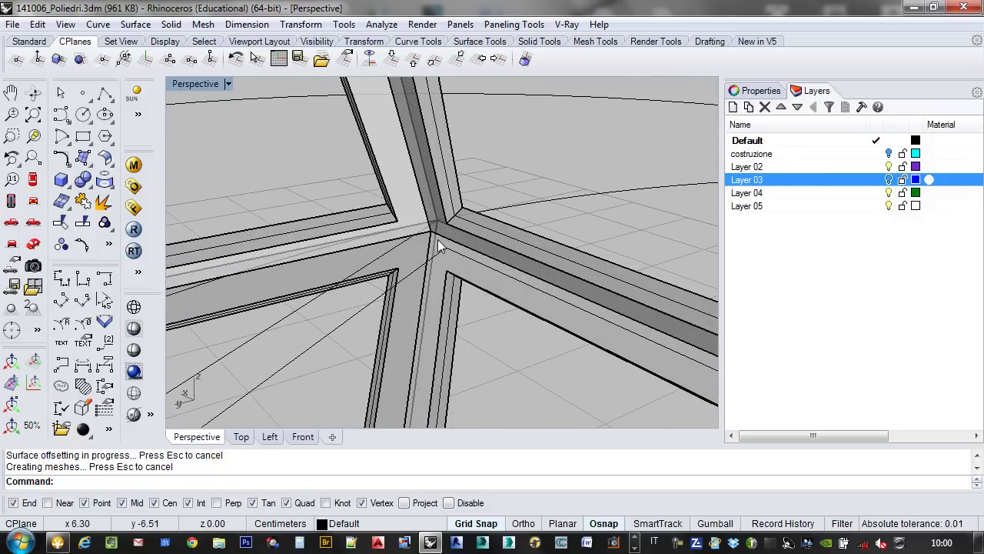
{"action": "scroll", "coordinate": [426, 243], "scroll_direction": "down", "scroll_amount": 5}
{"action": "right_click_drag", "start_coordinate": [426, 243], "coordinate": [550, 224]}
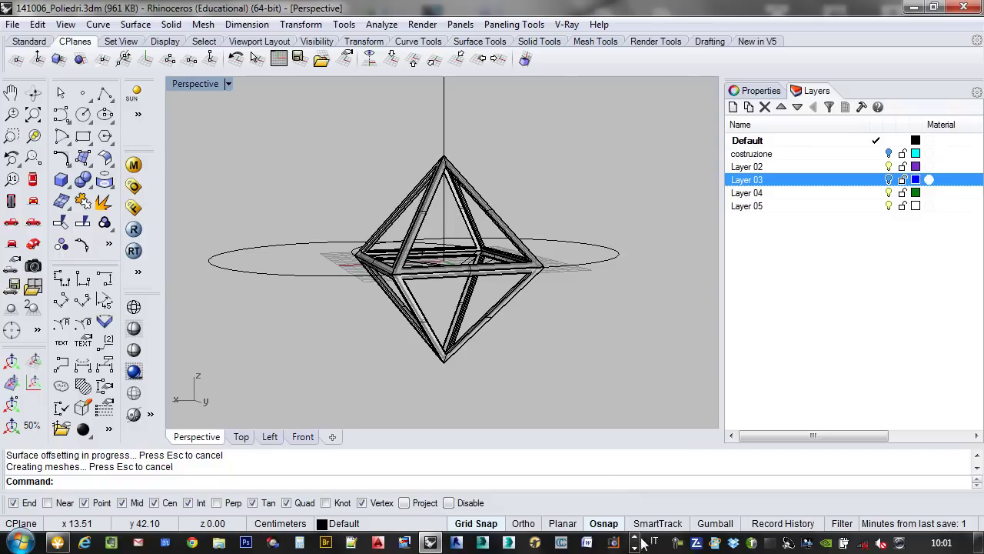
{"action": "right_click_drag", "start_coordinate": [564, 335], "coordinate": [604, 402]}
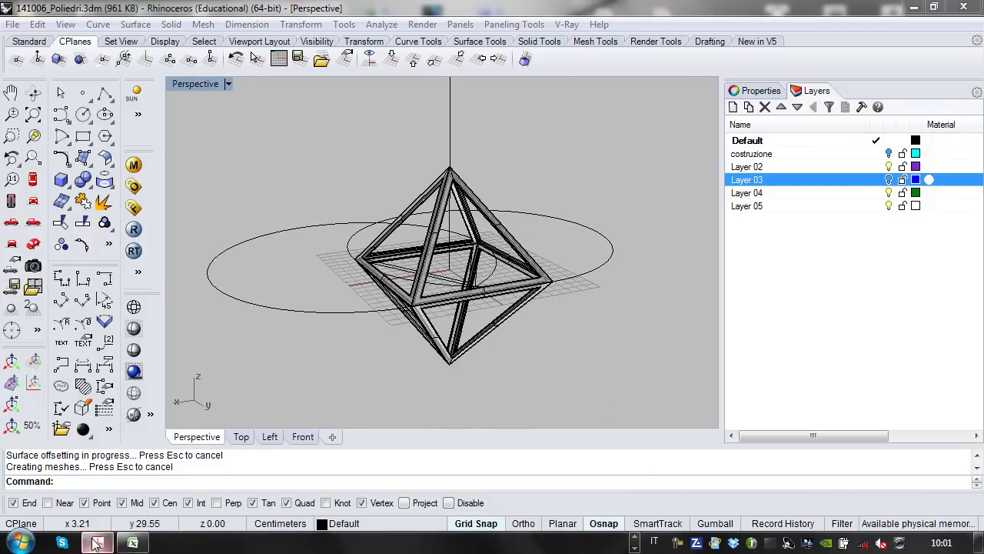
{"action": "left_click", "coordinate": [98, 542]}
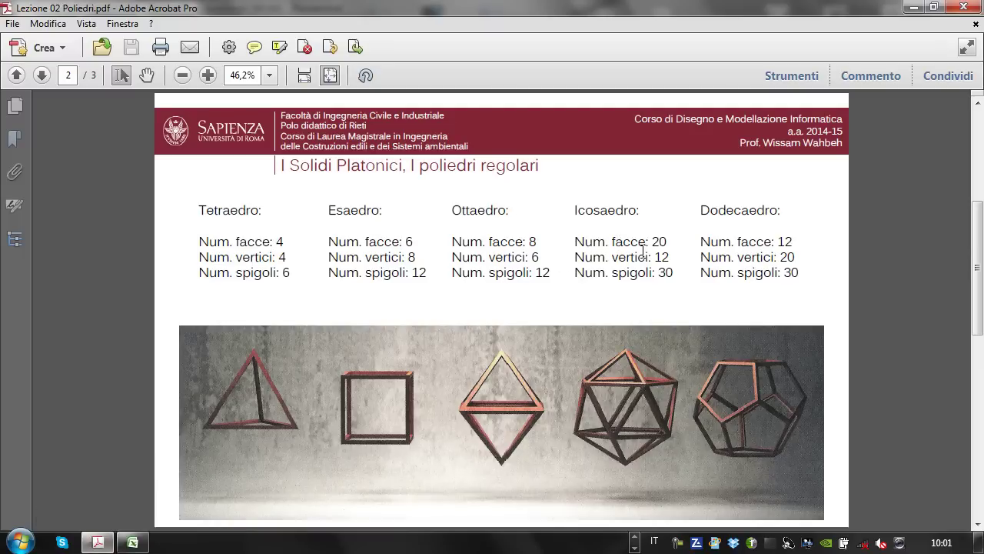
{"action": "left_click", "coordinate": [914, 6]}
- Move the octahedron frame together with all its construction curves well away from the grid to clear the origin
{"action": "scroll", "coordinate": [532, 323], "scroll_direction": "down", "scroll_amount": 3}
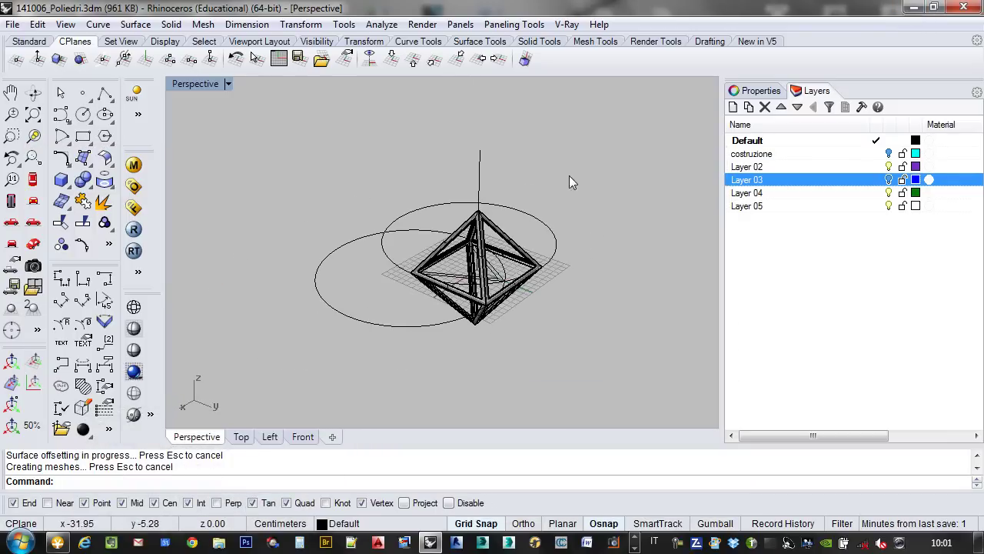
{"action": "left_click_drag", "start_coordinate": [605, 143], "coordinate": [207, 370]}
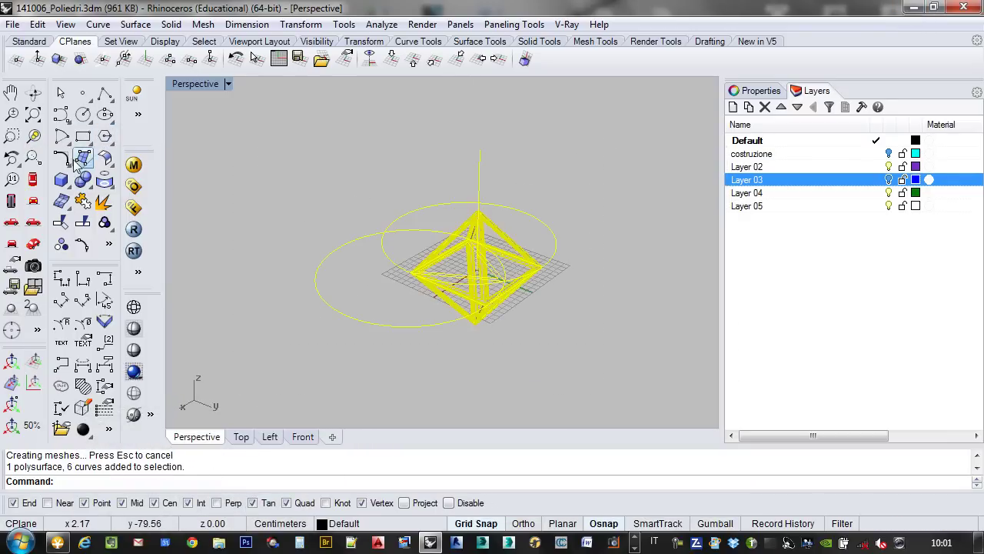
{"action": "type", "text": "Mova"}
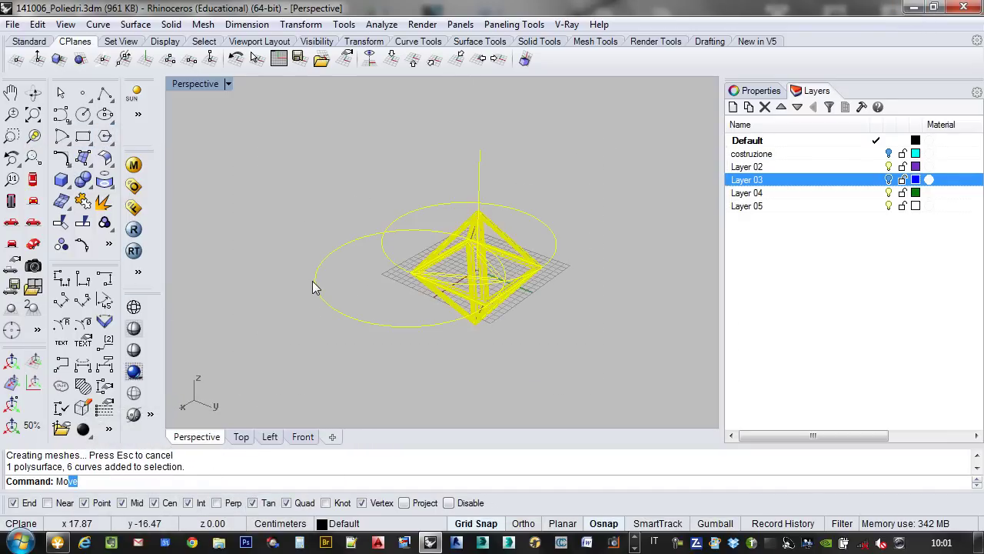
{"action": "key", "text": "BackSpace"}
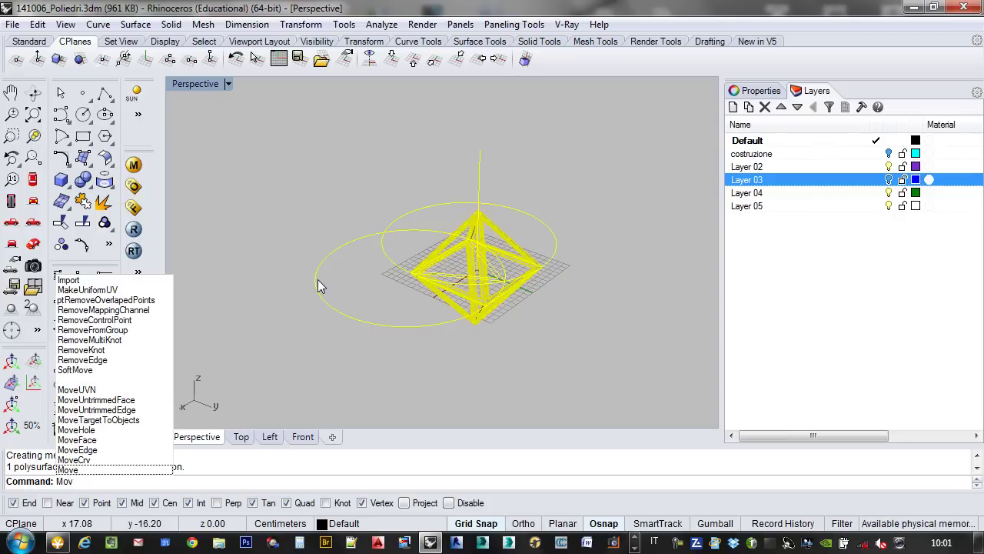
{"action": "left_click", "coordinate": [103, 469]}
{"action": "left_click", "coordinate": [533, 307]}
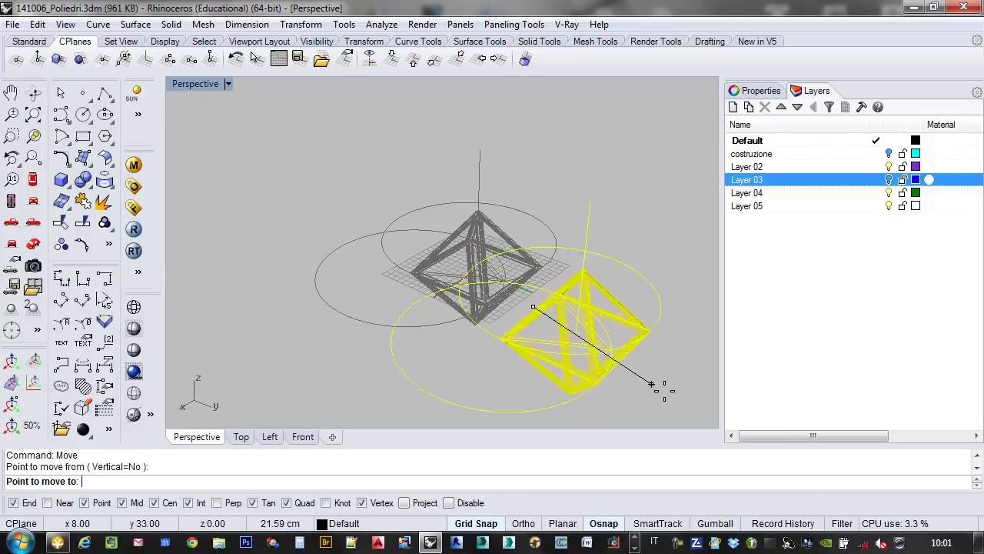
{"action": "scroll", "coordinate": [633, 340], "scroll_direction": "down", "scroll_amount": 8}
{"action": "scroll", "coordinate": [466, 320], "scroll_direction": "up", "scroll_amount": 4}
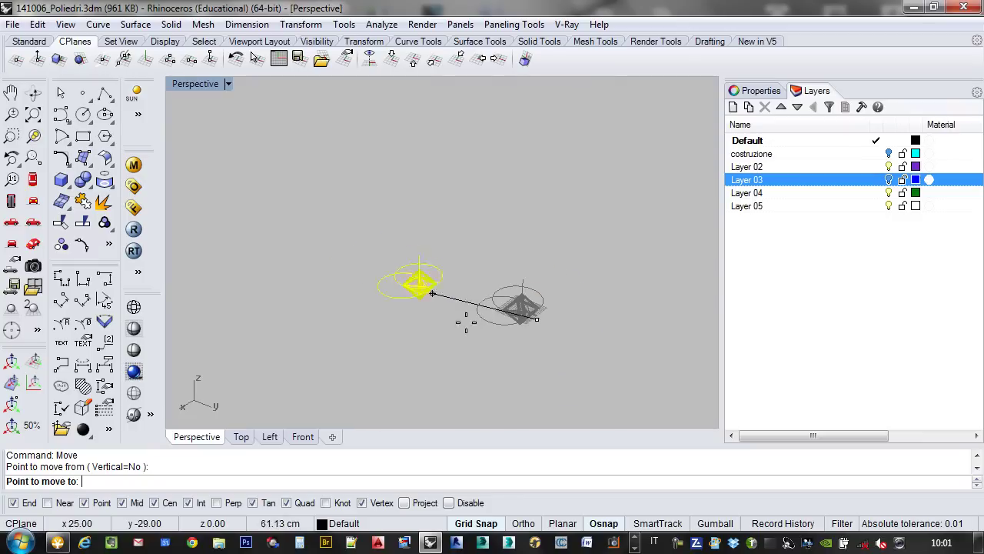
{"action": "left_click", "coordinate": [661, 353]}
- Consult the regular polyhedra page of the lesson PDF in Adobe Acrobat, and return to the empty grid in Rhinoceros
{"action": "scroll", "coordinate": [492, 307], "scroll_direction": "up", "scroll_amount": 5}
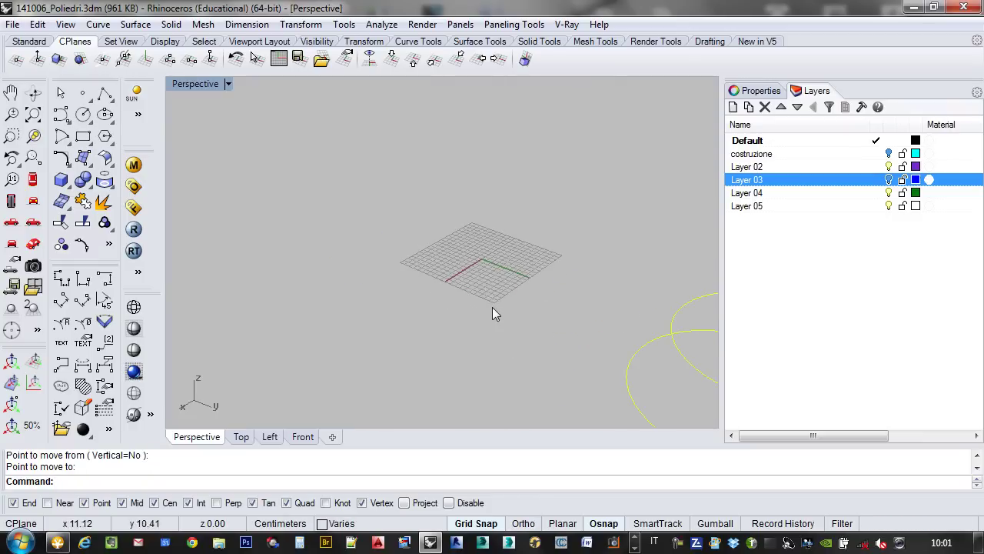
{"action": "scroll", "coordinate": [470, 254], "scroll_direction": "up", "scroll_amount": 4}
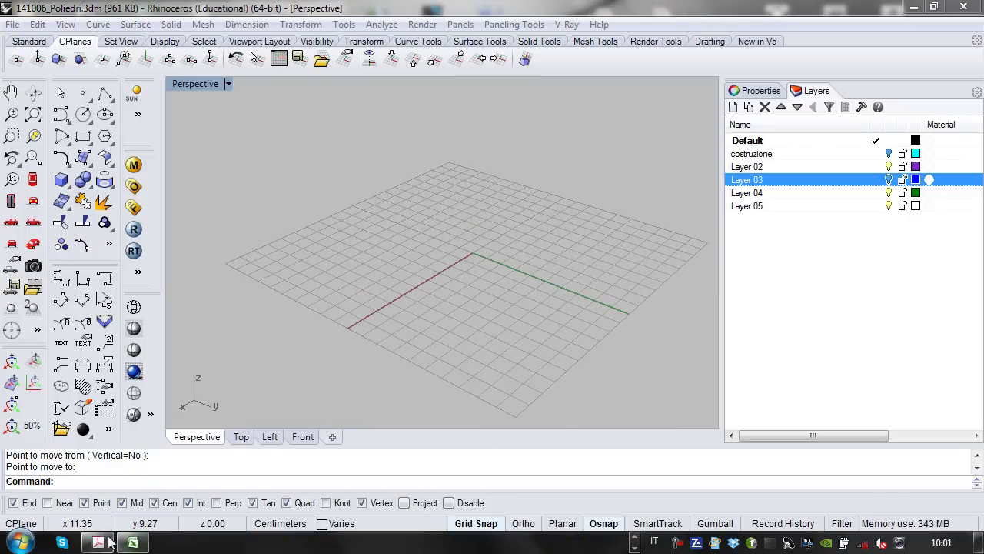
{"action": "left_click", "coordinate": [98, 542]}
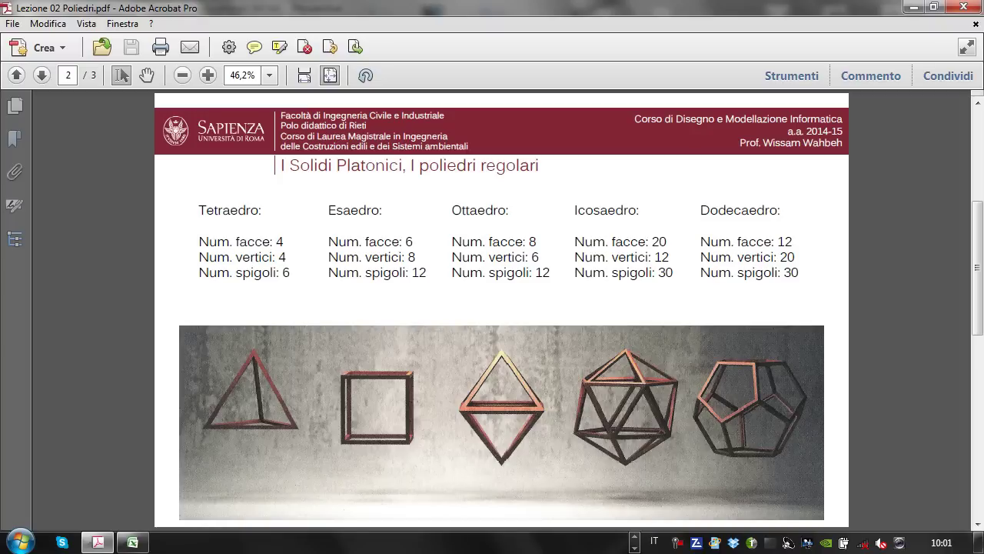
{"action": "left_click", "coordinate": [912, 8]}
{"action": "right_click_drag", "start_coordinate": [441, 264], "coordinate": [505, 181]}
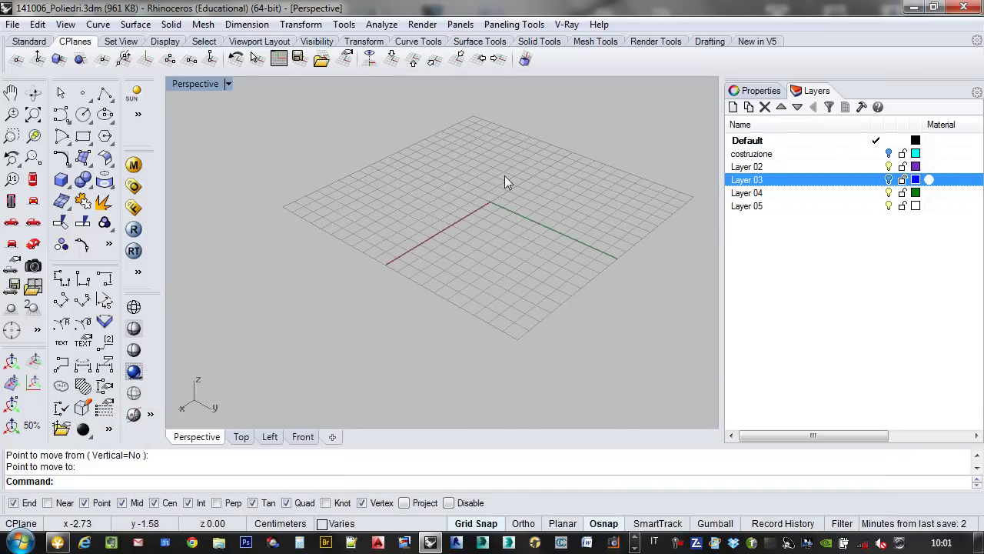
{"action": "scroll", "coordinate": [508, 173], "scroll_direction": "up", "scroll_amount": 3}
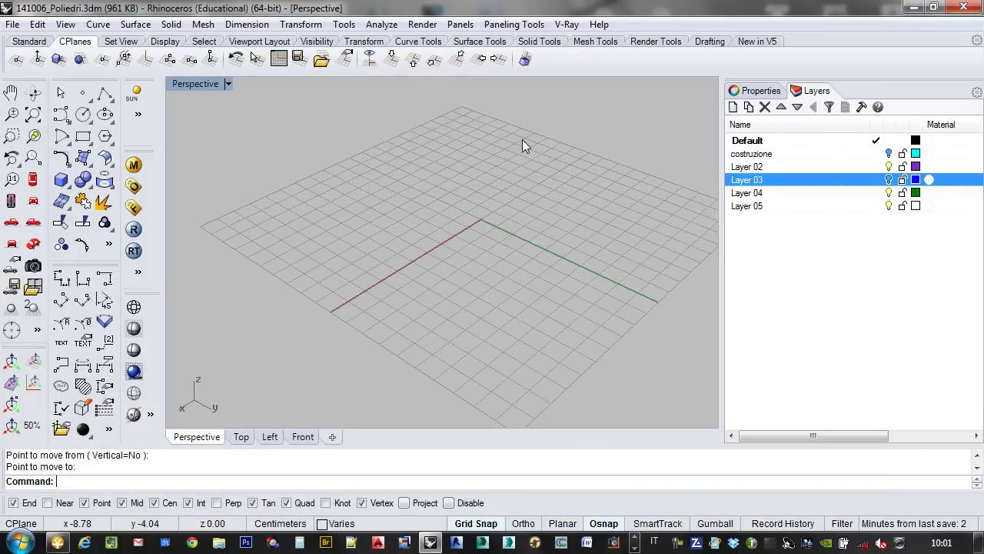
- Draw an inscribed polygon with 5 sides, centred on the origin with a corner at x -7, y 0
{"action": "left_click", "coordinate": [106, 137]}
{"action": "left_click", "coordinate": [161, 482]}
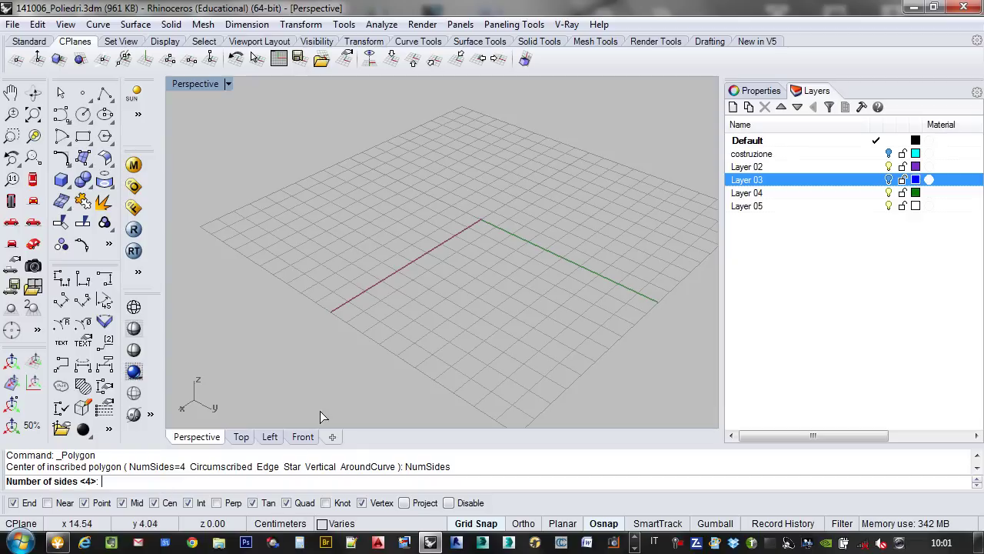
{"action": "key", "text": "Return"}
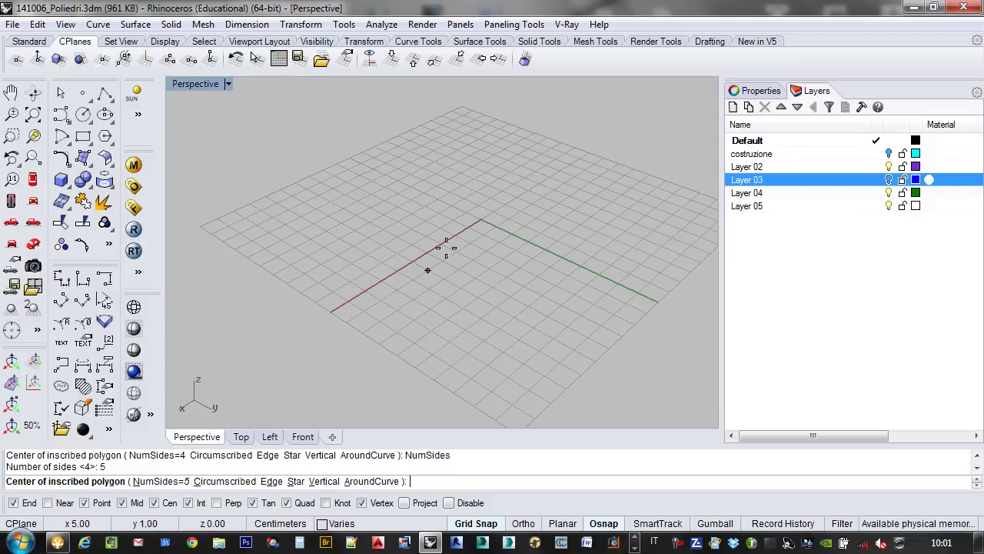
{"action": "left_click", "coordinate": [478, 222]}
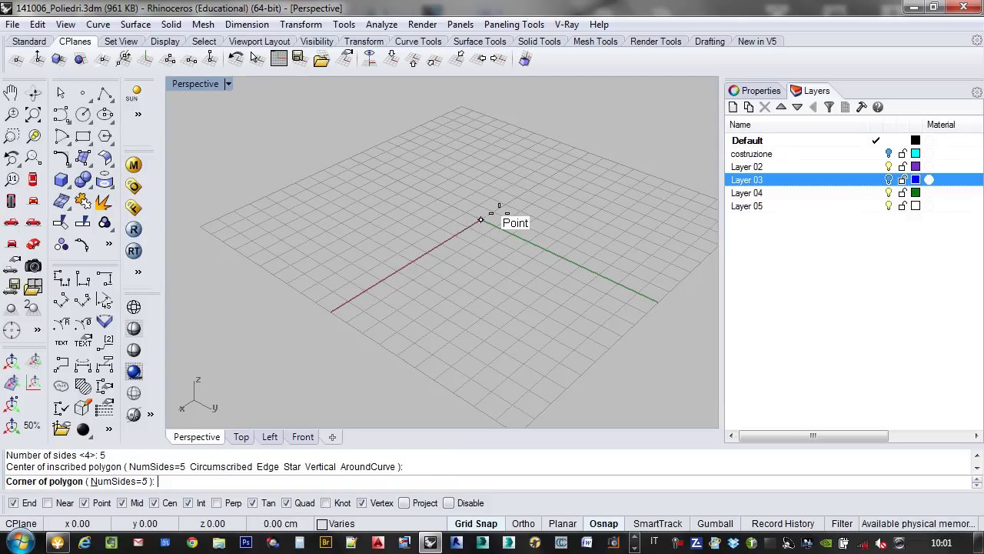
{"action": "left_click", "coordinate": [564, 174]}
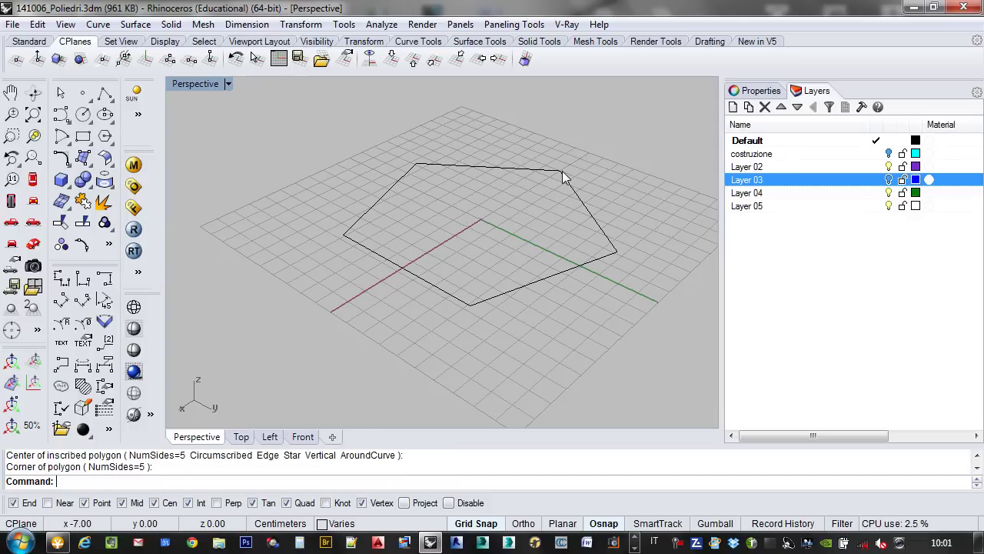
{"action": "right_click_drag", "start_coordinate": [562, 171], "coordinate": [442, 283]}
{"action": "left_click", "coordinate": [440, 284]}
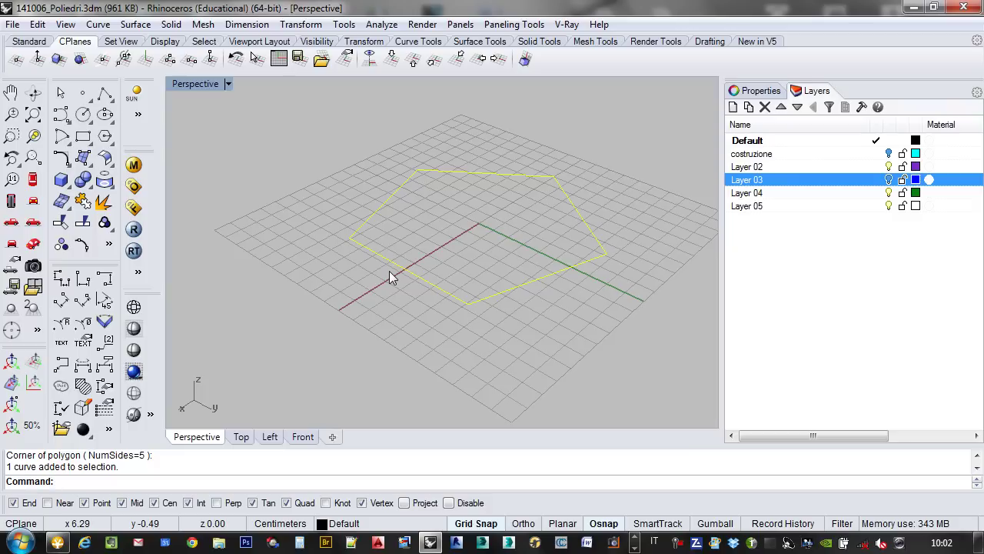
{"action": "type", "text": "Mir"}
{"action": "key", "text": "Return"}
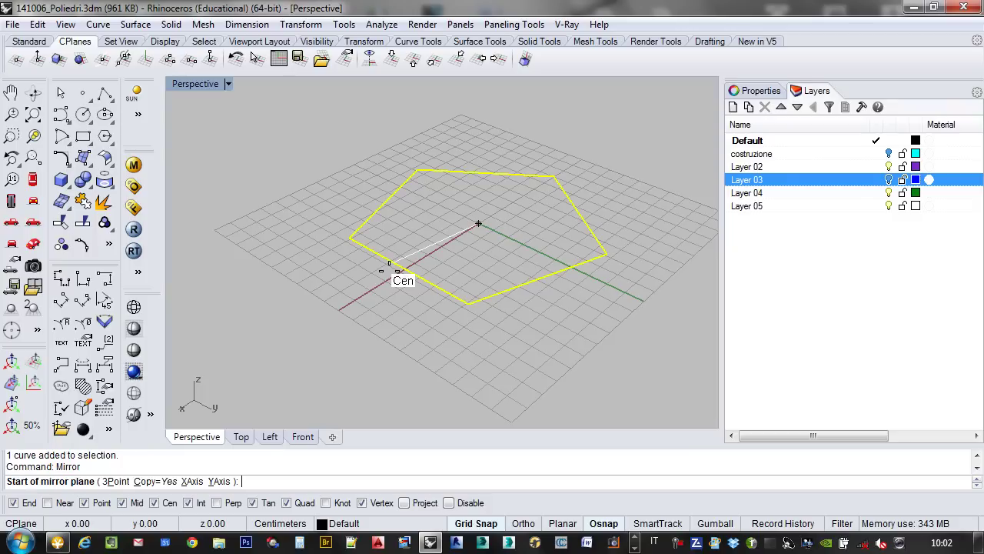
{"action": "left_click", "coordinate": [350, 239]}
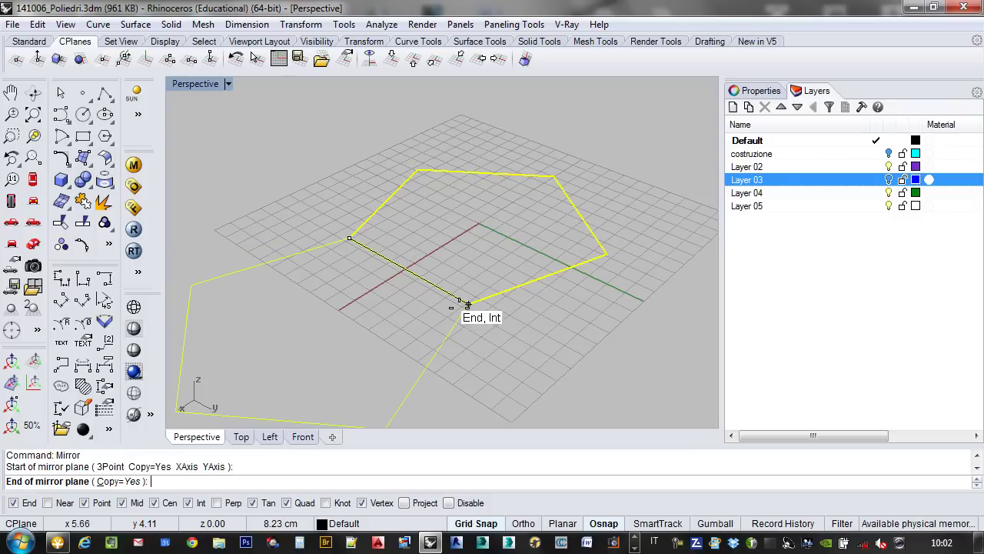
{"action": "key", "text": "Escape"}
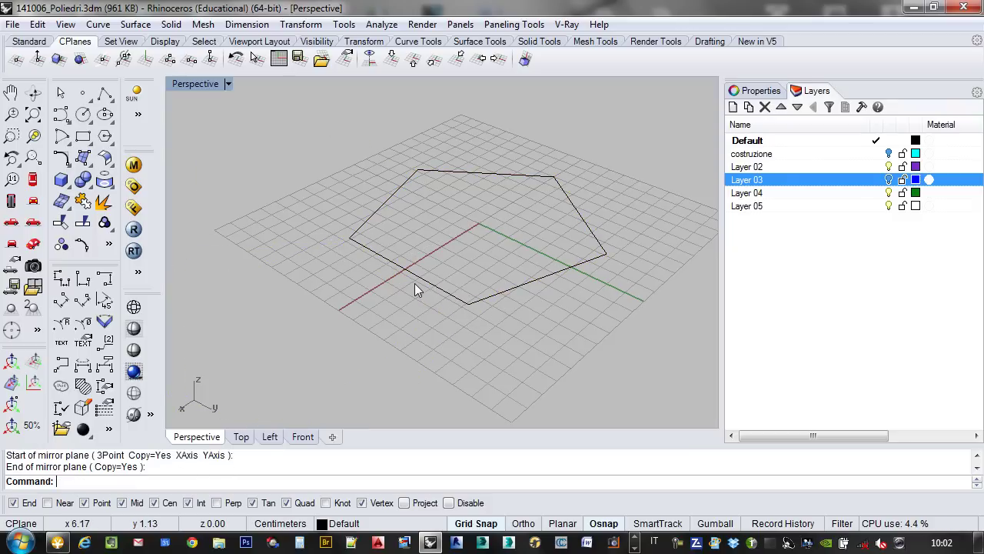
- Offset the pentagon inward by 0.6 to make a concentric inner pentagon
{"action": "type", "text": "Offset"}
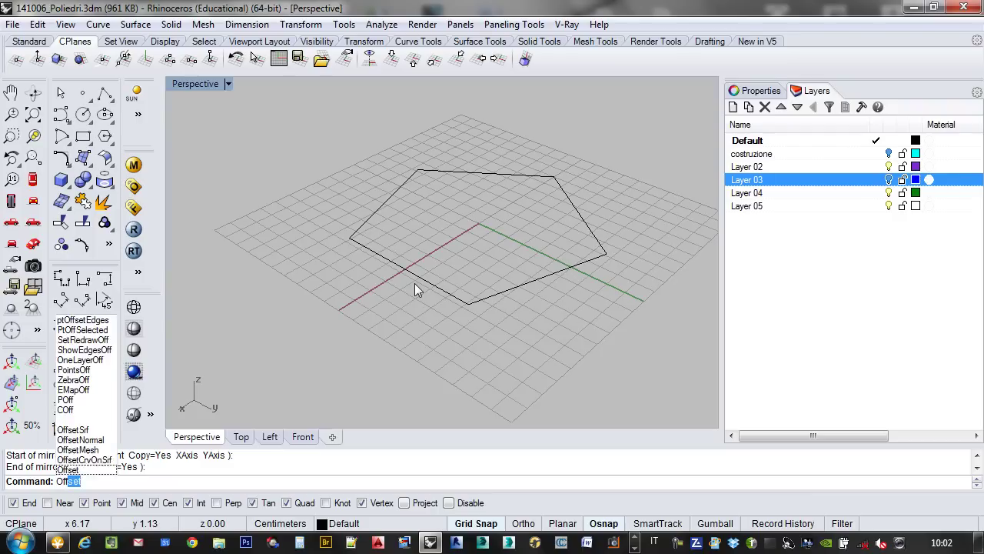
{"action": "key", "text": "Return"}
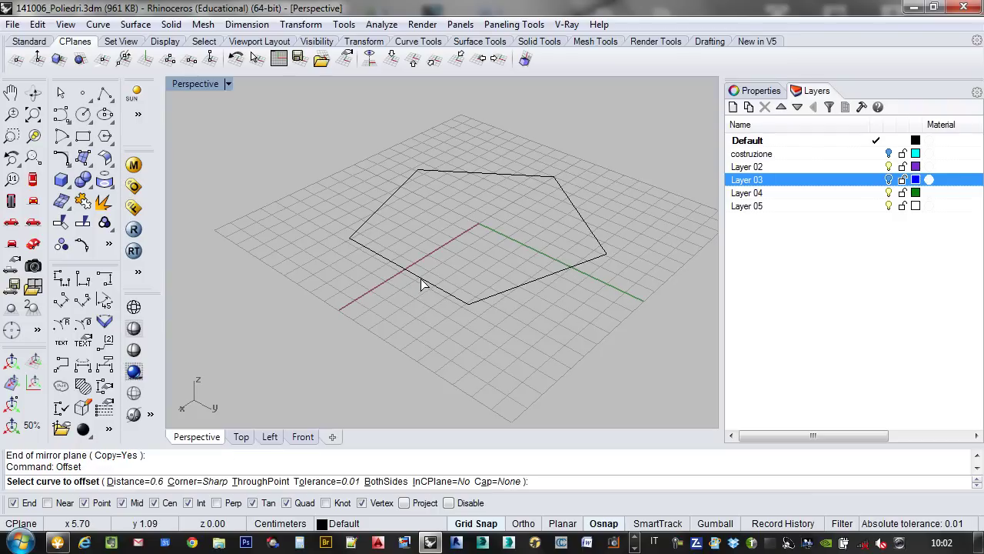
{"action": "left_click", "coordinate": [421, 279]}
{"action": "left_click", "coordinate": [450, 261]}
{"action": "scroll", "coordinate": [451, 260], "scroll_direction": "up", "scroll_amount": 3}
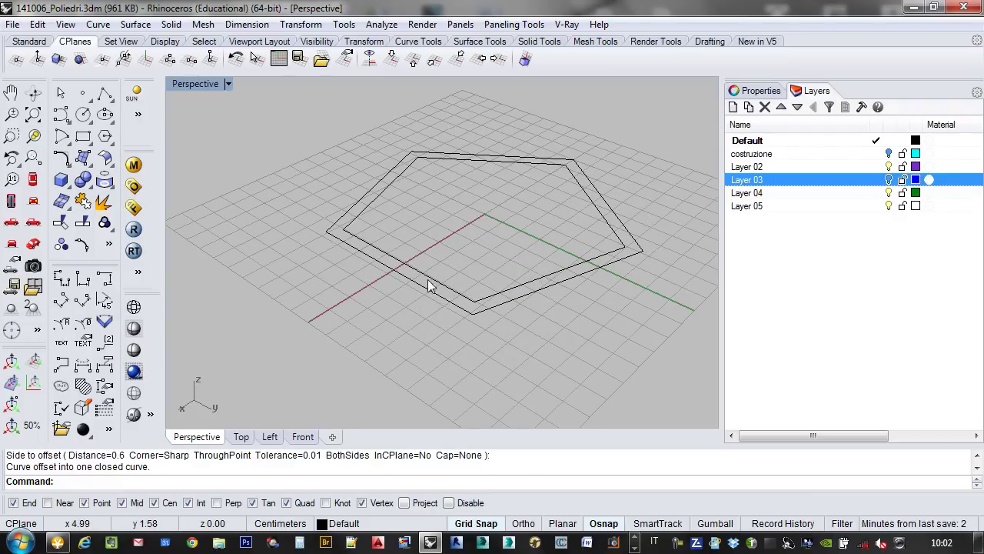
- Create a planar surface between the outer and inner pentagon curves
{"action": "key", "text": "ctrl+a"}
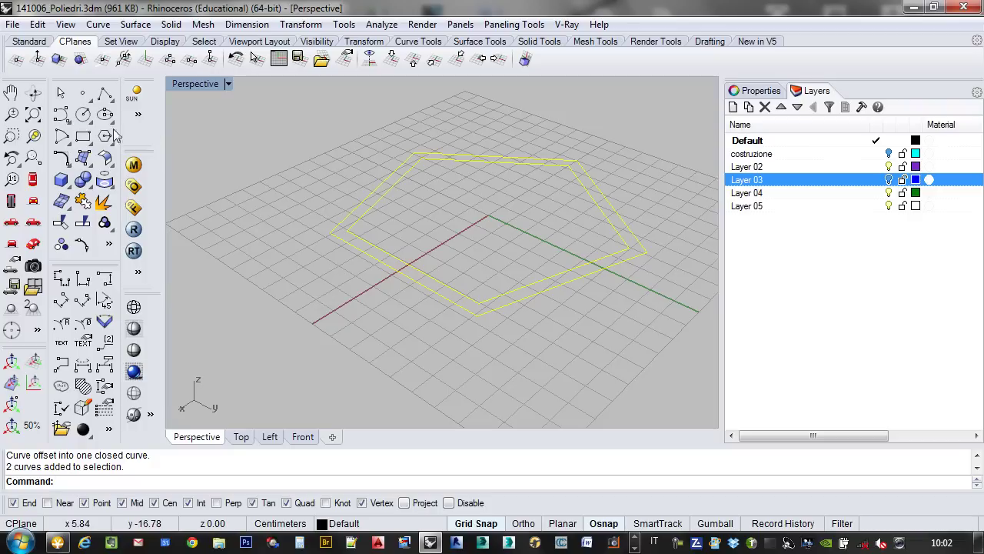
{"action": "key", "text": "Escape"}
{"action": "left_click", "coordinate": [79, 160]}
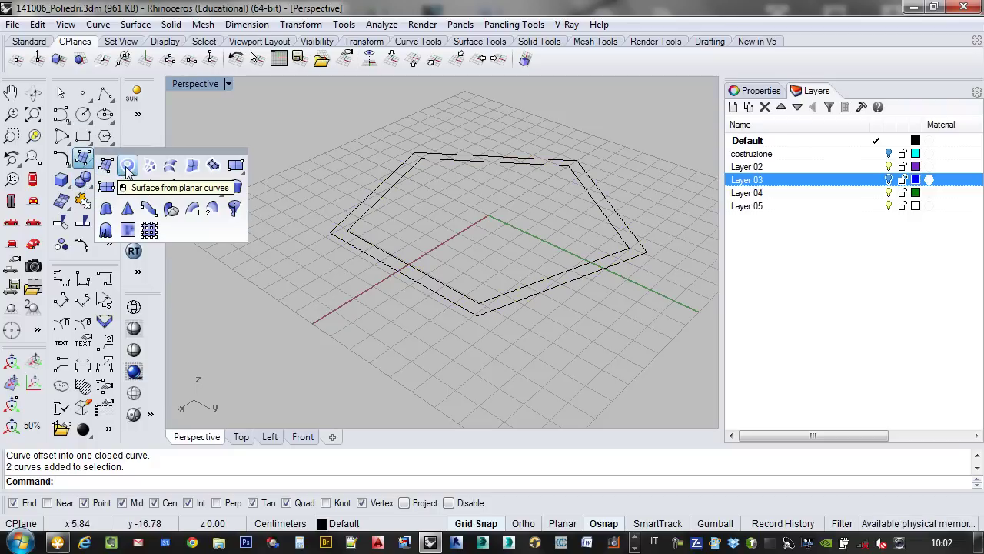
{"action": "left_click", "coordinate": [128, 167]}
{"action": "left_click_drag", "start_coordinate": [449, 259], "coordinate": [369, 331]}
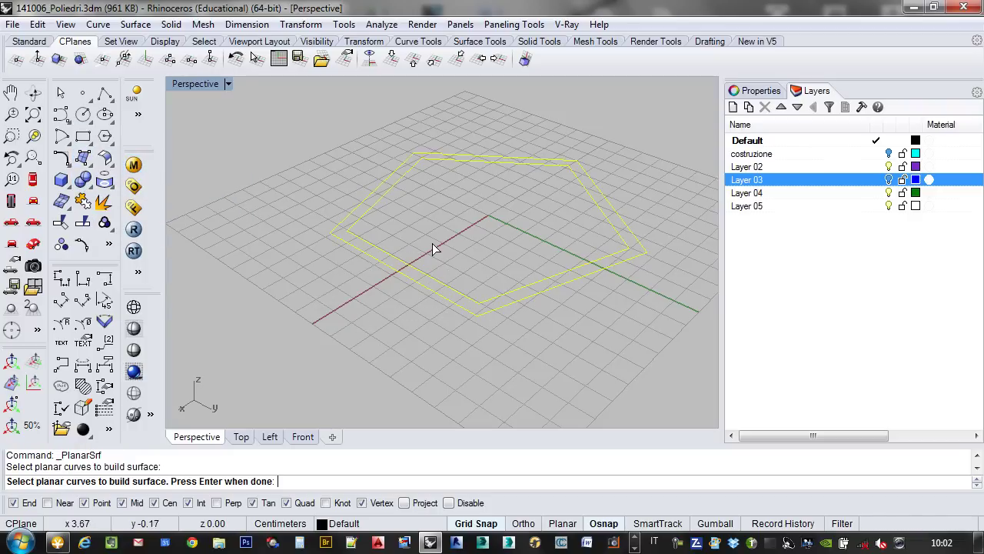
{"action": "key", "text": "Return"}
- Mirror a copy of the pentagonal frame surface across its outer edge that crosses the red X axis
{"action": "left_click", "coordinate": [429, 286]}
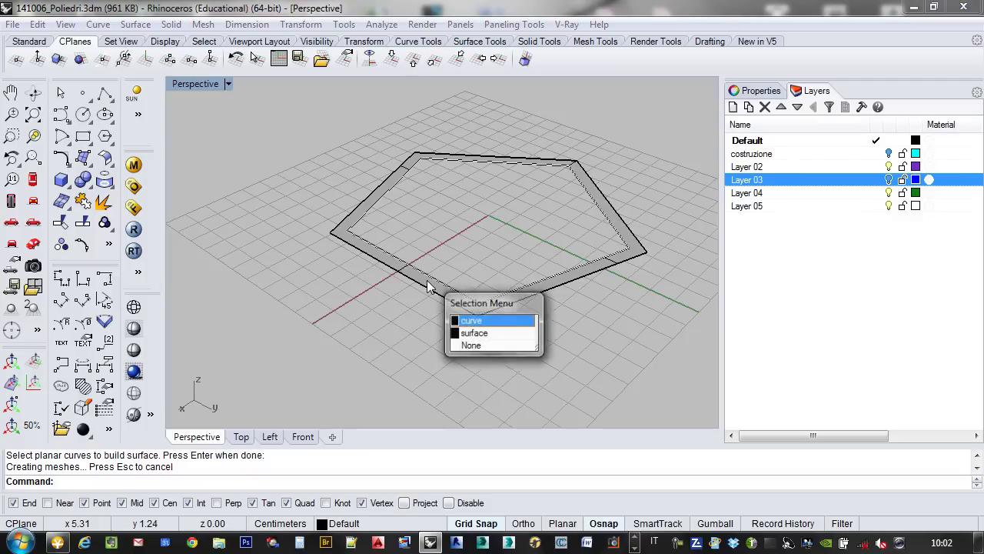
{"action": "left_click", "coordinate": [472, 331]}
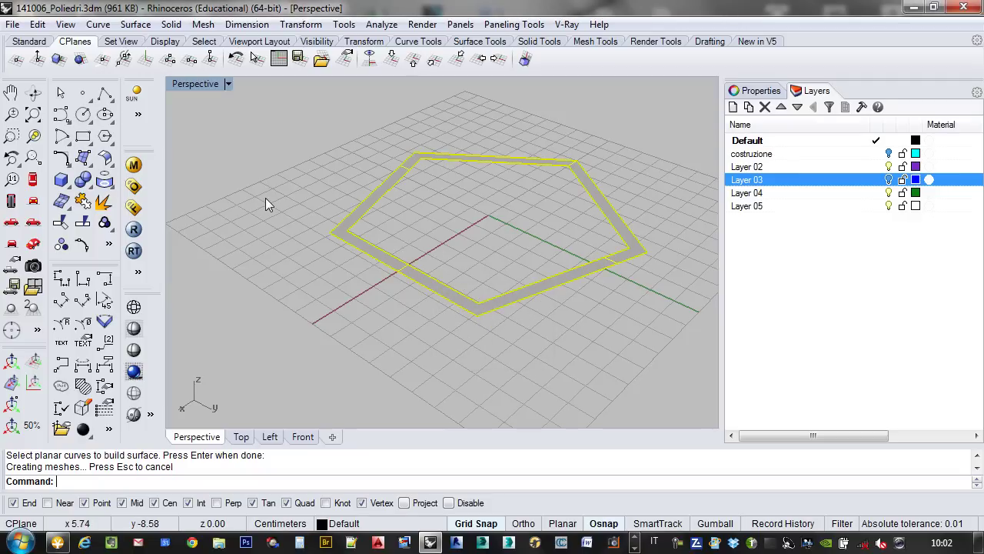
{"action": "type", "text": "ù"}
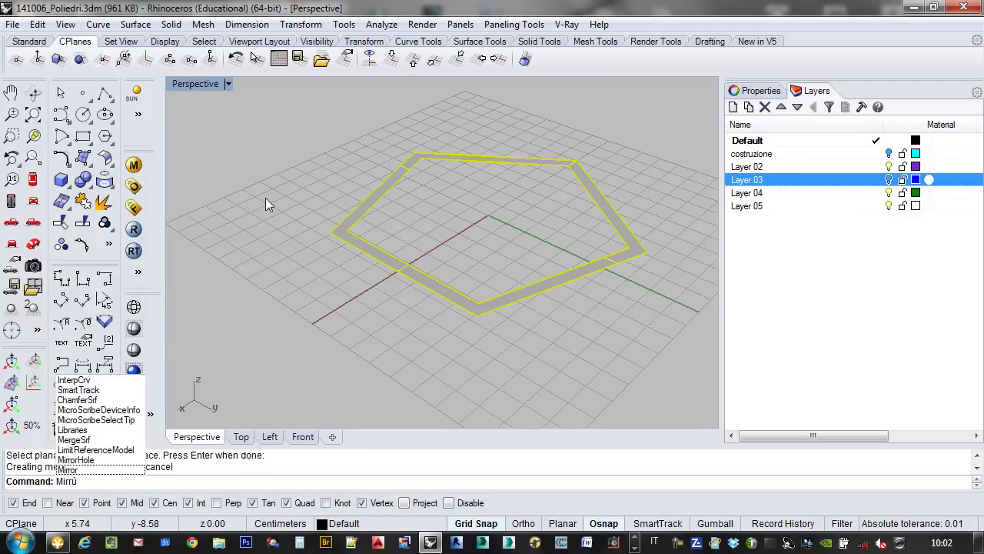
{"action": "key", "text": "Return"}
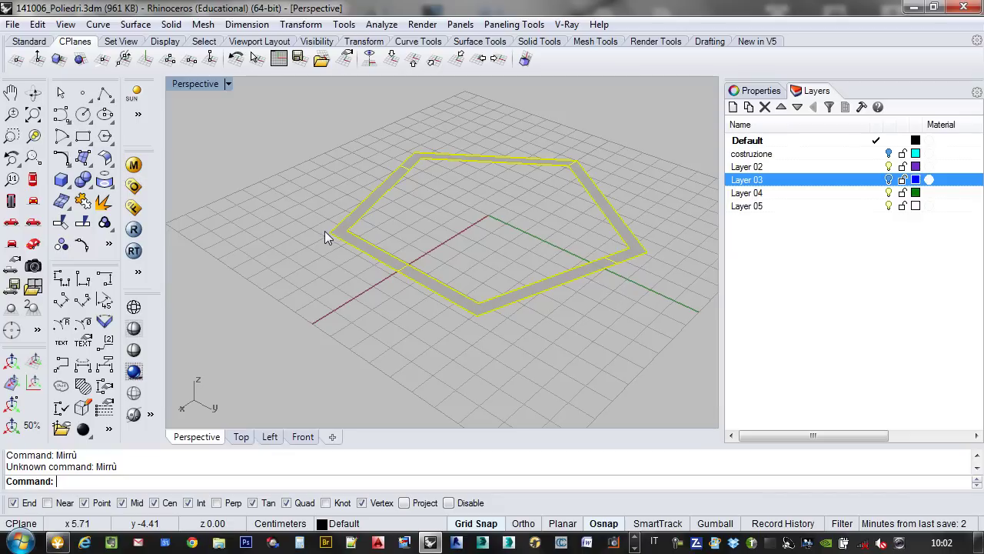
{"action": "right_click", "coordinate": [336, 238]}
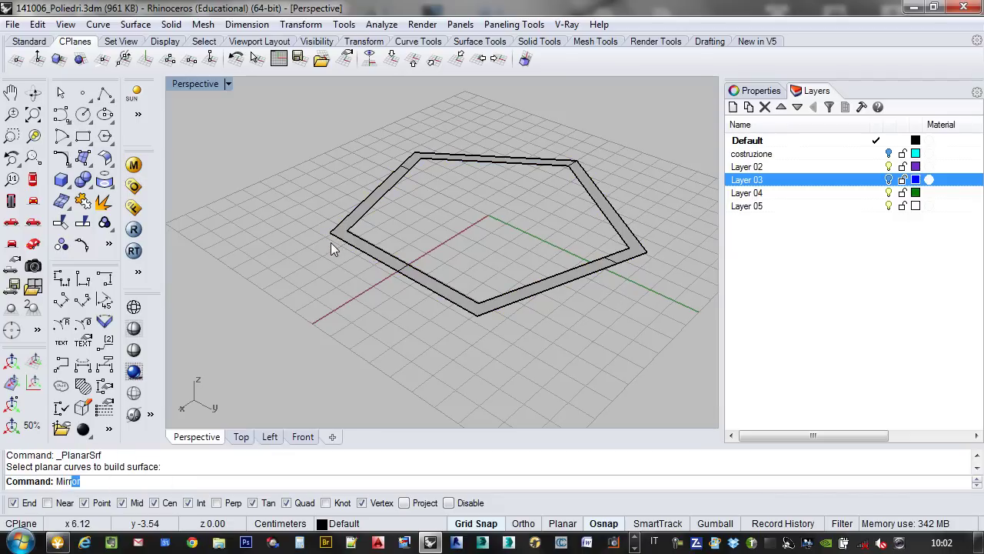
{"action": "key", "text": "Return"}
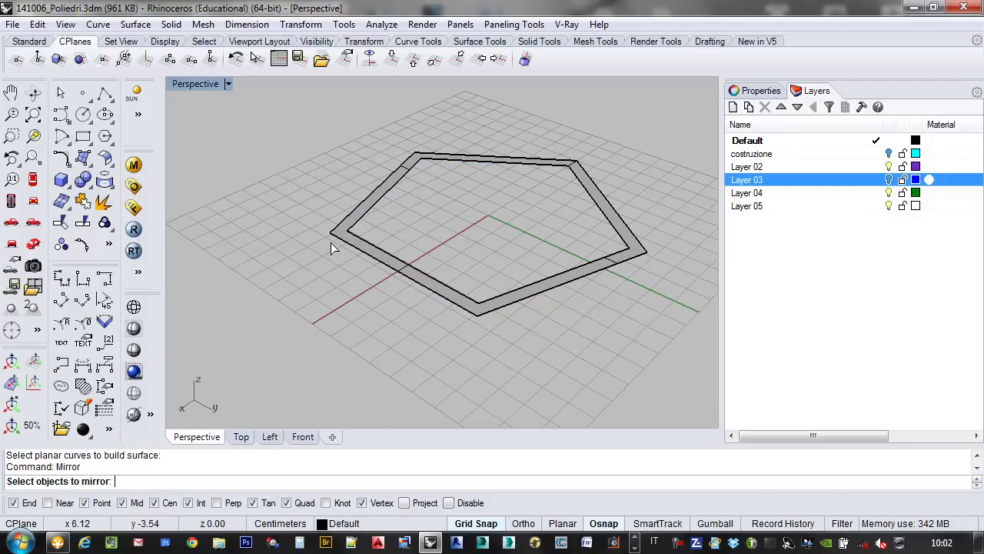
{"action": "left_click", "coordinate": [386, 260]}
{"action": "left_click", "coordinate": [433, 304]}
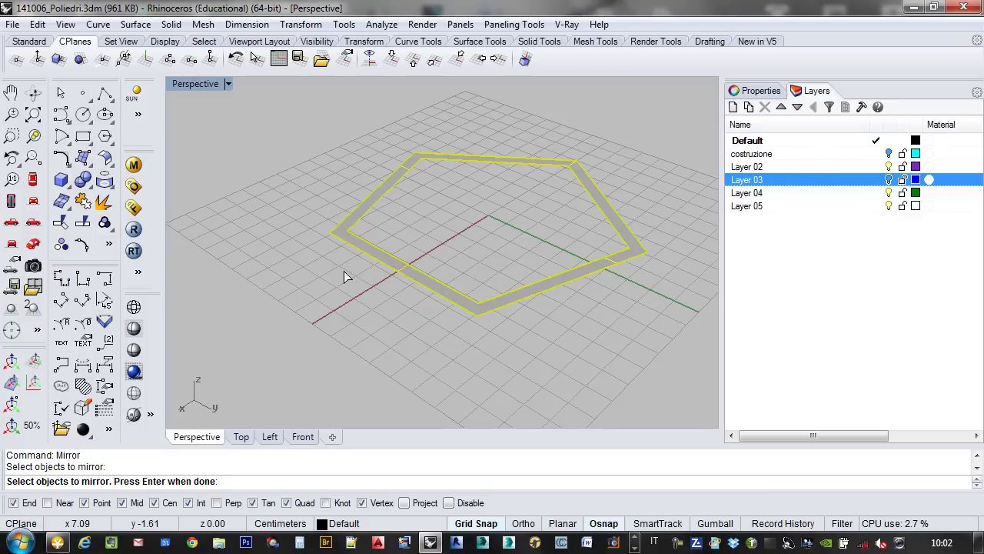
{"action": "right_click", "coordinate": [343, 271]}
{"action": "left_click", "coordinate": [331, 232]}
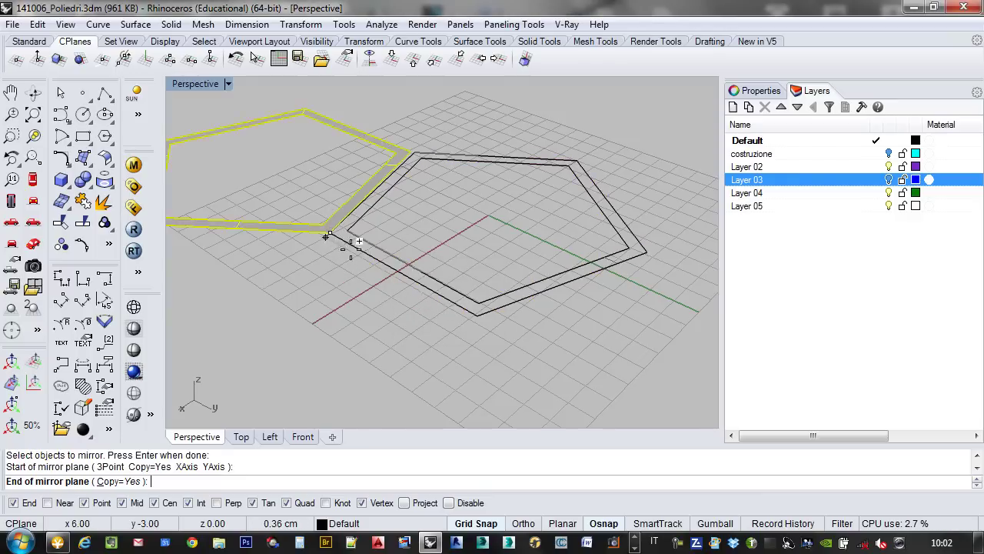
{"action": "left_click", "coordinate": [478, 313]}
- Mirror a second copy of the original frame surface across its outer edge that crosses the green Y axis
{"action": "scroll", "coordinate": [505, 306], "scroll_direction": "down", "scroll_amount": 3}
{"action": "right_click_drag", "start_coordinate": [505, 307], "coordinate": [469, 384]}
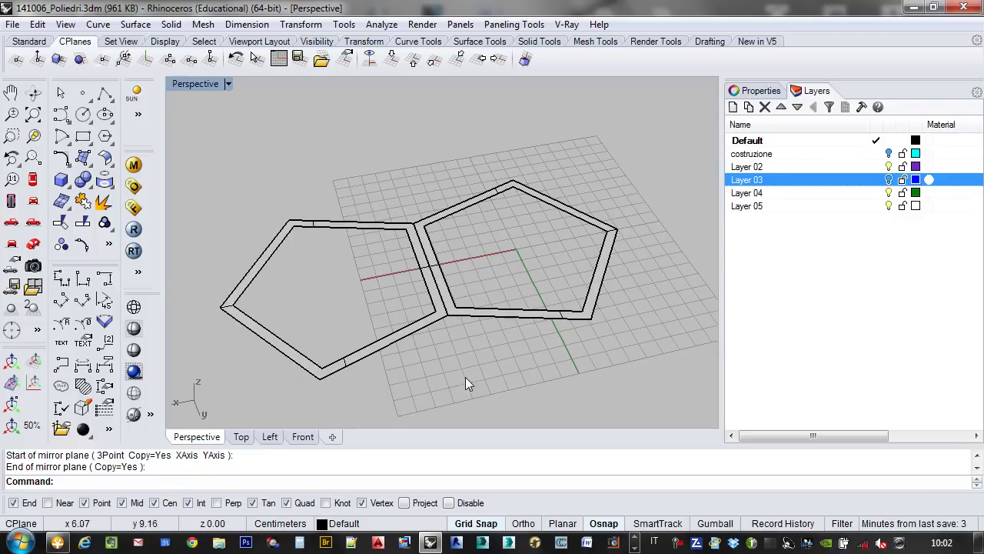
{"action": "left_click", "coordinate": [468, 316]}
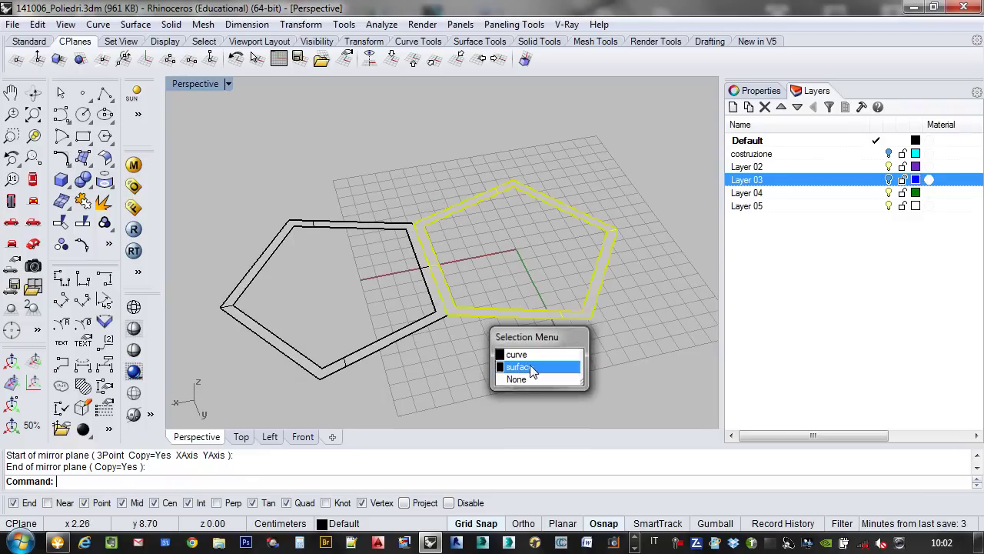
{"action": "left_click", "coordinate": [523, 352]}
{"action": "key", "text": "Return"}
{"action": "left_click", "coordinate": [448, 316]}
{"action": "left_click", "coordinate": [589, 316]}
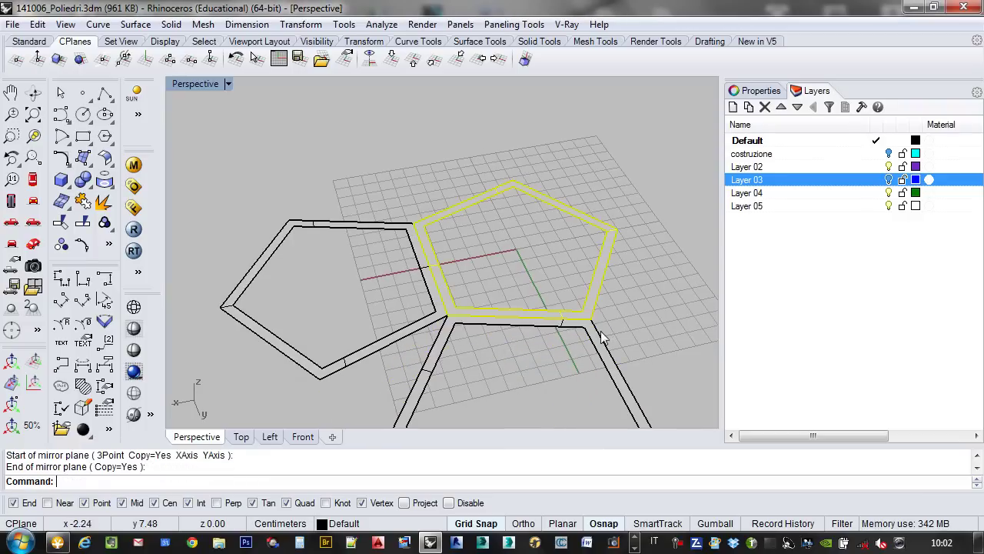
- Draw a line from the origin through the corner shared by the three pentagonal frames, ending in the gap between the two copies
{"action": "scroll", "coordinate": [496, 309], "scroll_direction": "down", "scroll_amount": 1}
{"action": "scroll", "coordinate": [496, 309], "scroll_direction": "down", "scroll_amount": 1}
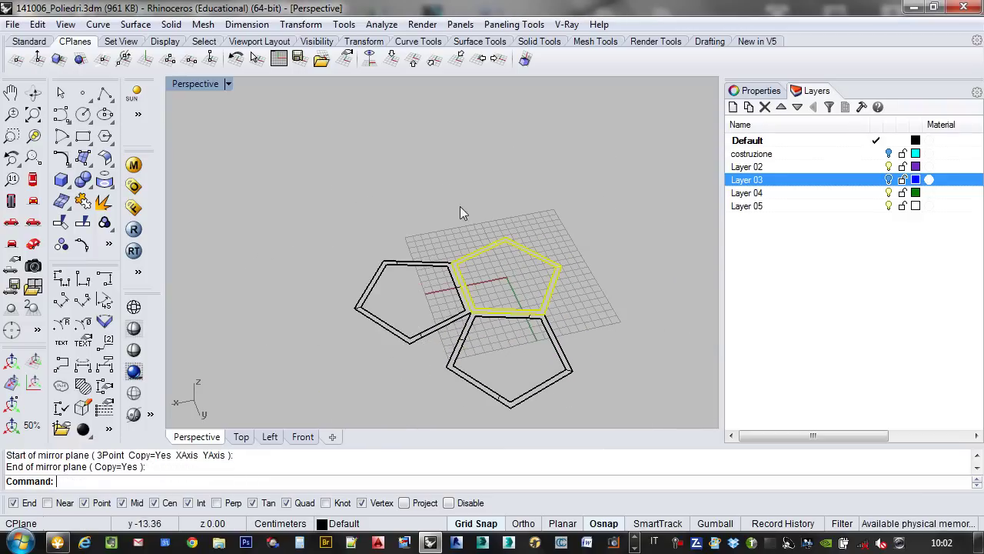
{"action": "right_click_drag", "start_coordinate": [476, 297], "coordinate": [549, 298]}
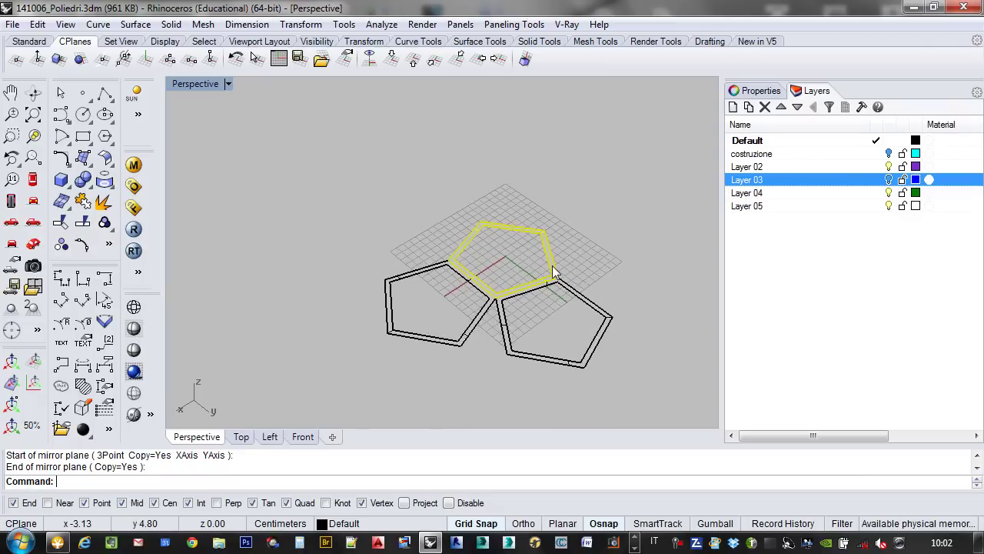
{"action": "scroll", "coordinate": [501, 332], "scroll_direction": "up", "scroll_amount": 3}
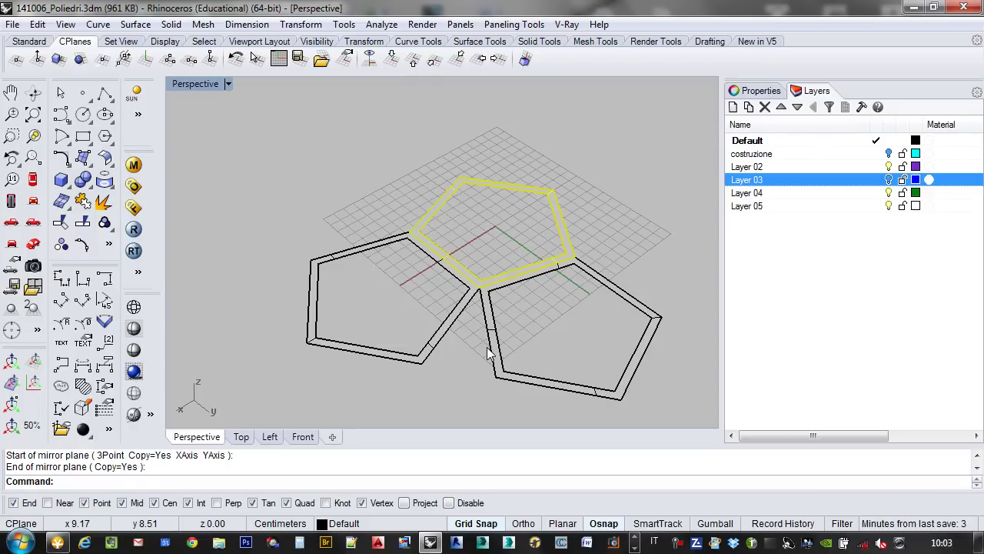
{"action": "right_click_drag", "start_coordinate": [435, 354], "coordinate": [520, 300]}
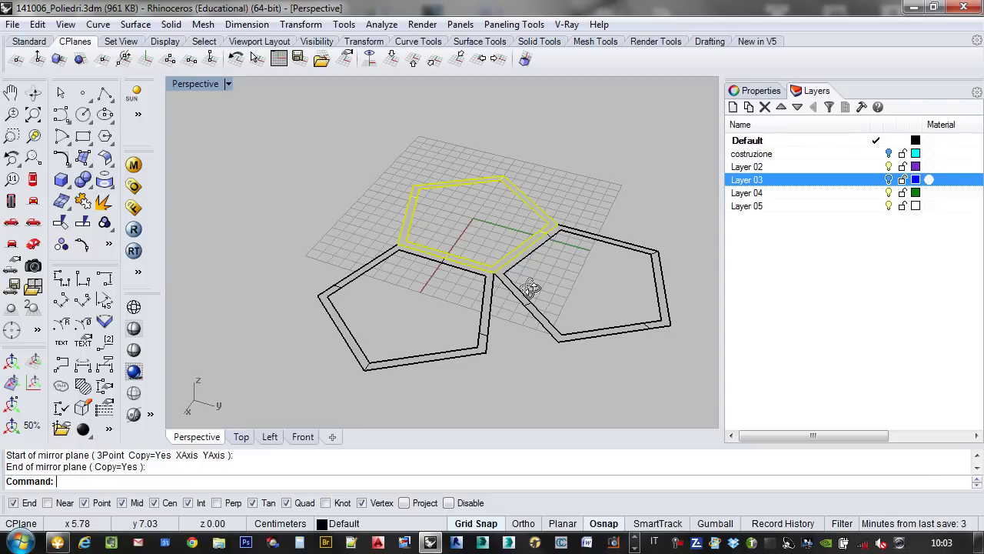
{"action": "right_click_drag", "start_coordinate": [527, 282], "coordinate": [510, 340]}
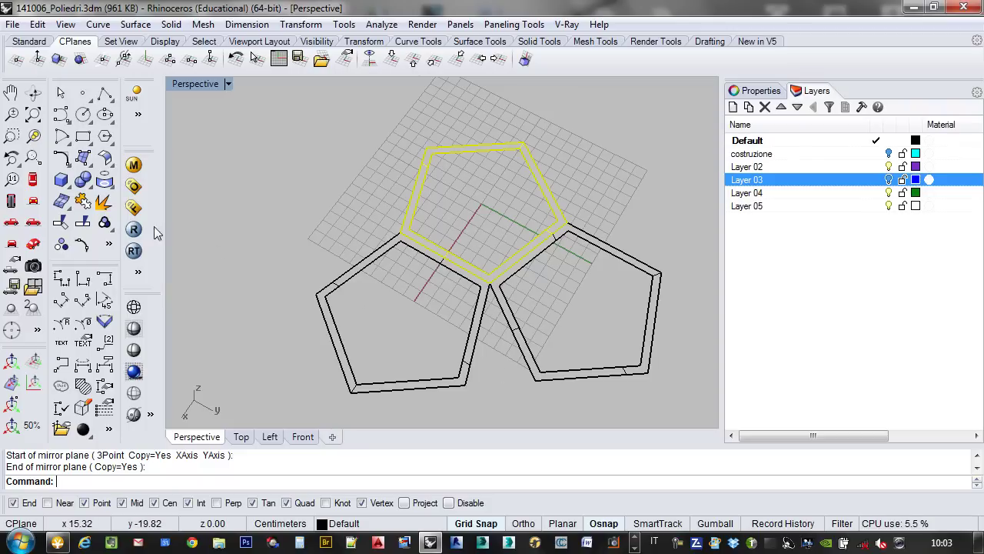
{"action": "left_click", "coordinate": [104, 94]}
{"action": "left_click", "coordinate": [137, 108]}
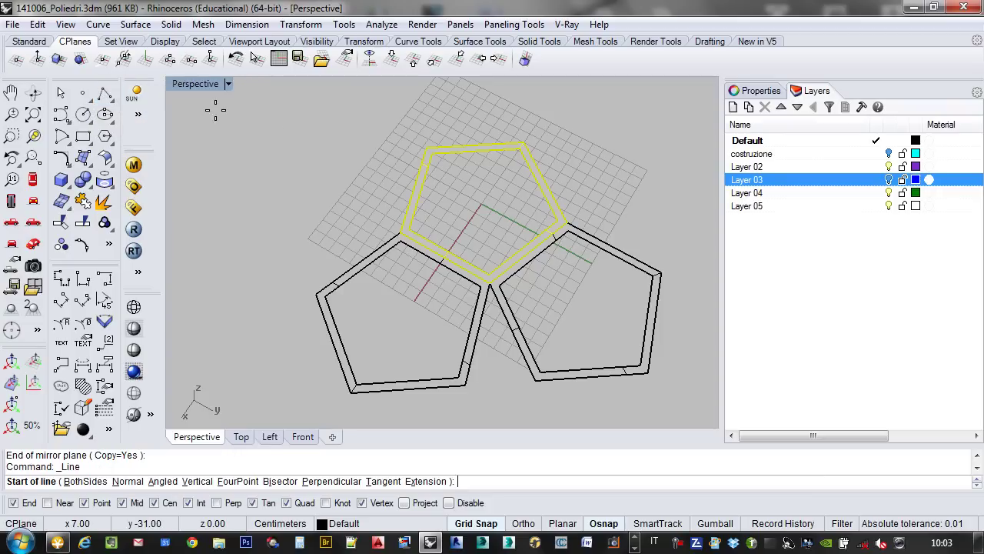
{"action": "left_click", "coordinate": [482, 205]}
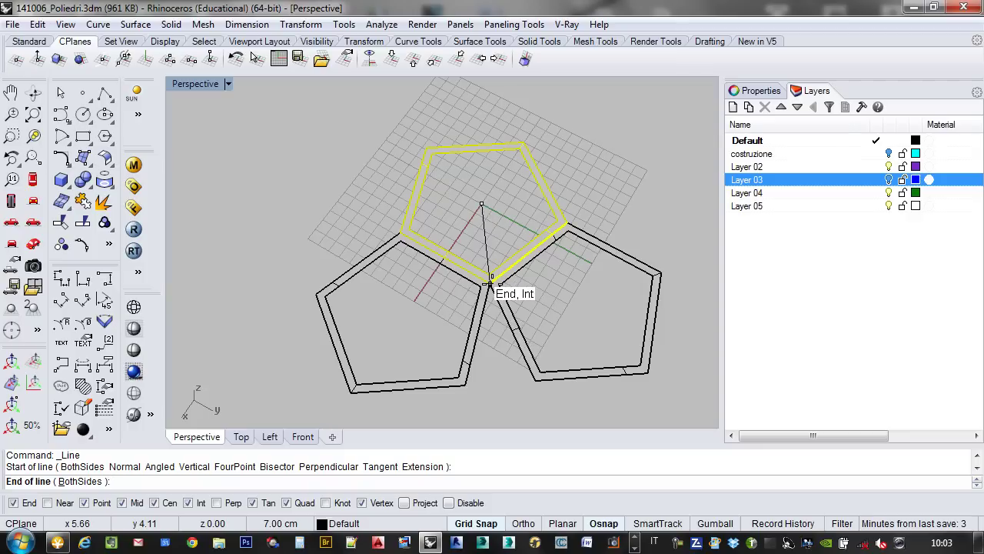
{"action": "left_click", "coordinate": [504, 413]}
- Examine the three flat pentagonal frames and the line from the origin from several sides
{"action": "right_click_drag", "start_coordinate": [559, 375], "coordinate": [402, 228]}
{"action": "scroll", "coordinate": [402, 300], "scroll_direction": "up", "scroll_amount": 3}
{"action": "right_click_drag", "start_coordinate": [402, 301], "coordinate": [329, 278]}
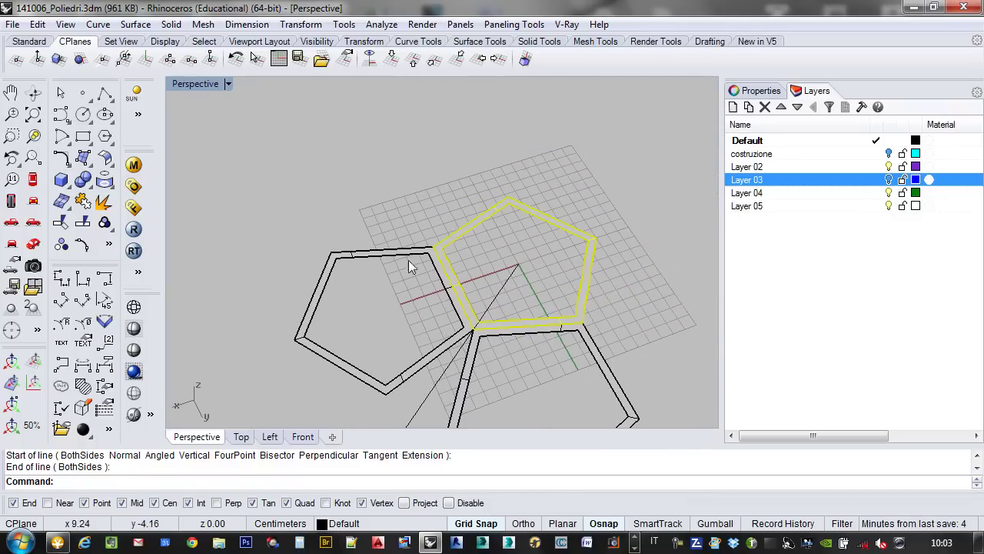
{"action": "right_click_drag", "start_coordinate": [471, 364], "coordinate": [566, 281]}
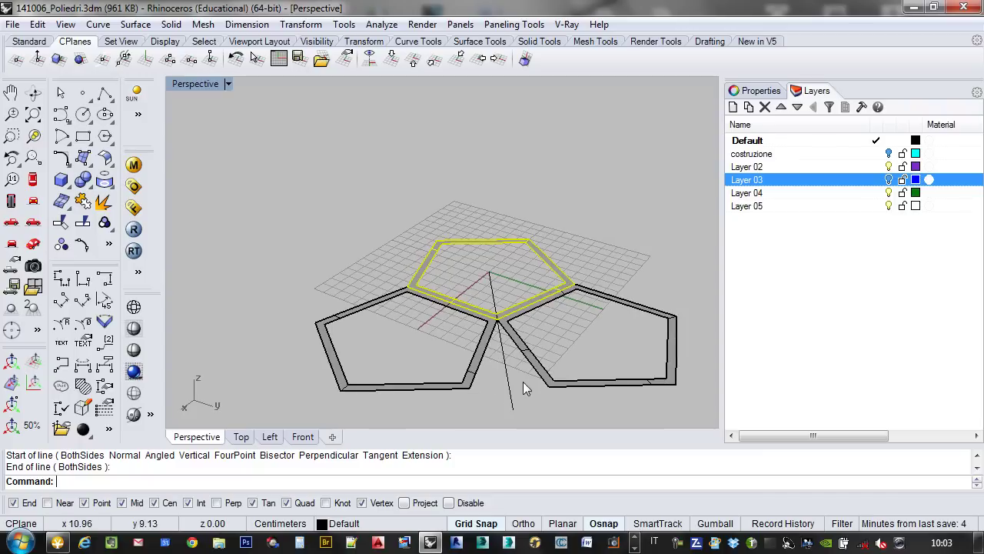
{"action": "right_click_drag", "start_coordinate": [523, 385], "coordinate": [375, 388]}
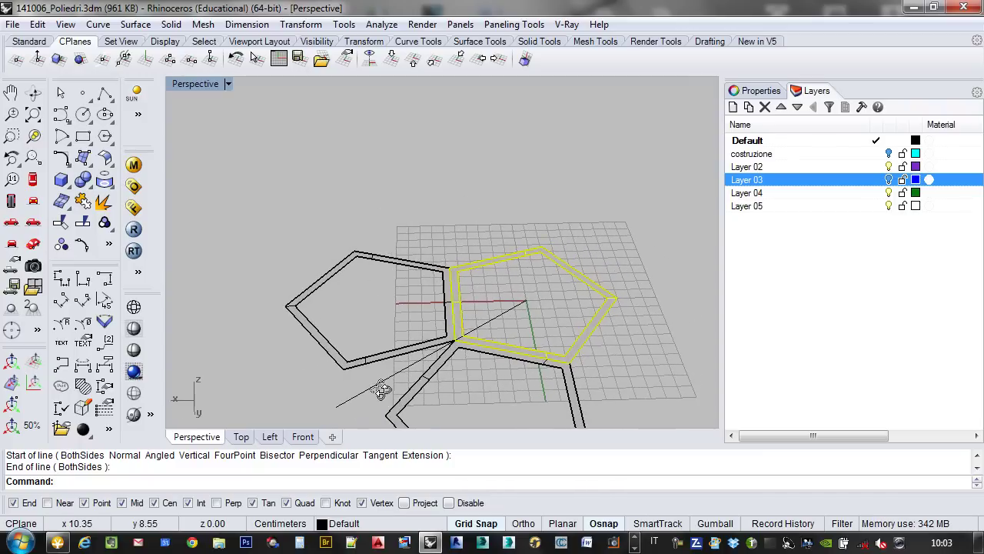
{"action": "mouse_move", "coordinate": [475, 371]}
{"action": "right_mouse_down"}
{"action": "mouse_move", "coordinate": [562, 351]}
{"action": "mouse_move", "coordinate": [488, 375]}
{"action": "right_mouse_up"}
{"action": "right_click_drag", "start_coordinate": [440, 294], "coordinate": [499, 308]}
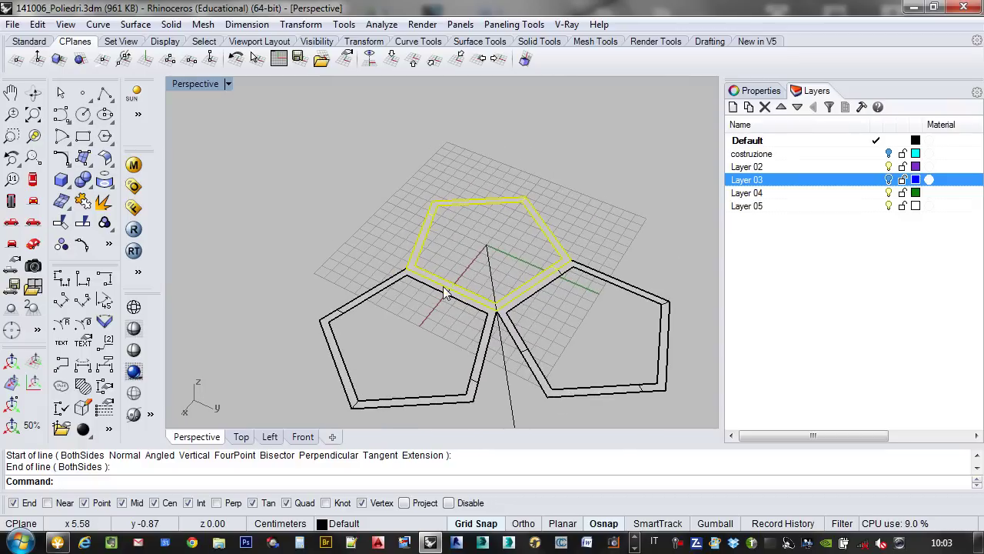
{"action": "right_click_drag", "start_coordinate": [538, 335], "coordinate": [529, 300]}
- Draw a line from the far end of the Y-side fold edge to the X-side copy's free corner next to the gap
{"action": "left_click", "coordinate": [110, 98]}
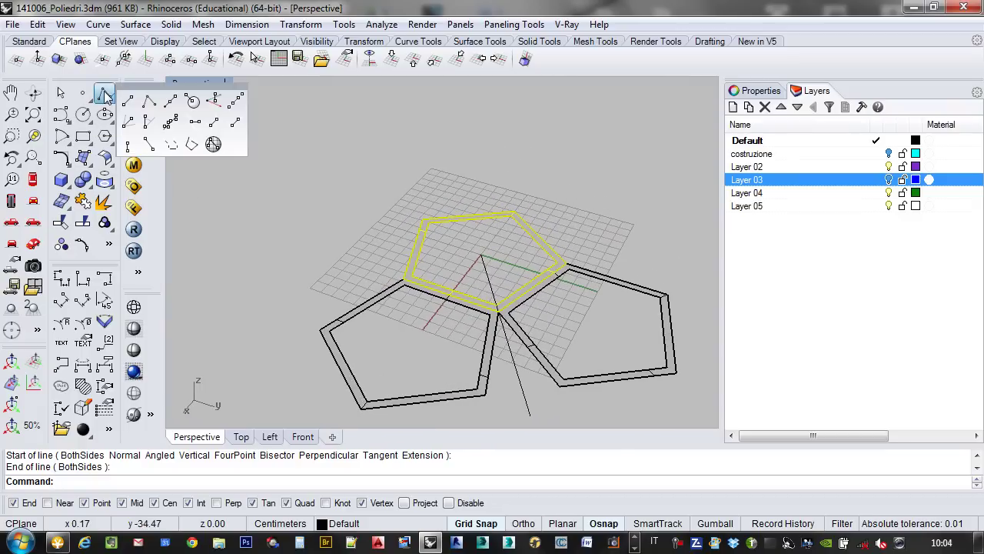
{"action": "left_click", "coordinate": [125, 99]}
{"action": "left_click", "coordinate": [569, 266]}
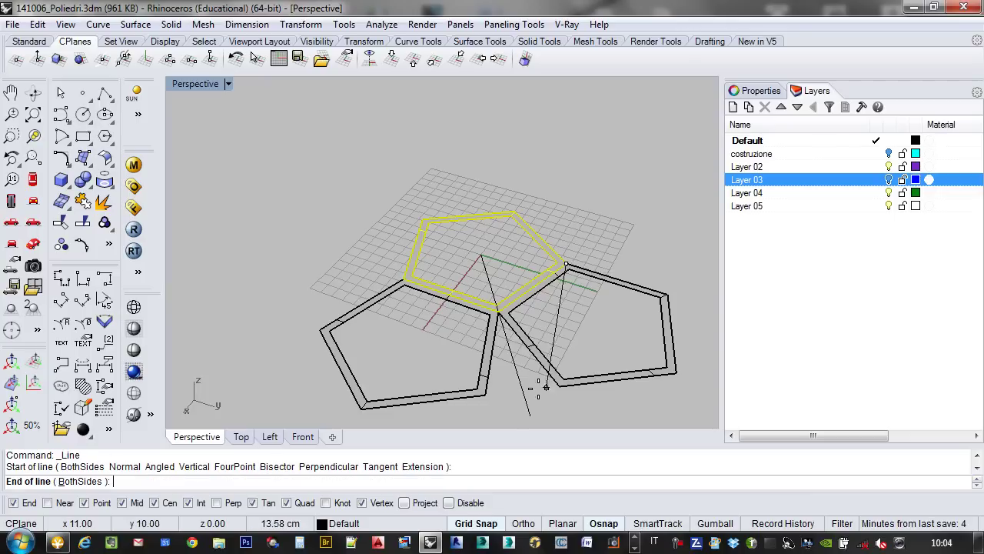
{"action": "left_click", "coordinate": [487, 393]}
{"action": "right_click", "coordinate": [560, 310]}
{"action": "right_click", "coordinate": [559, 305]}
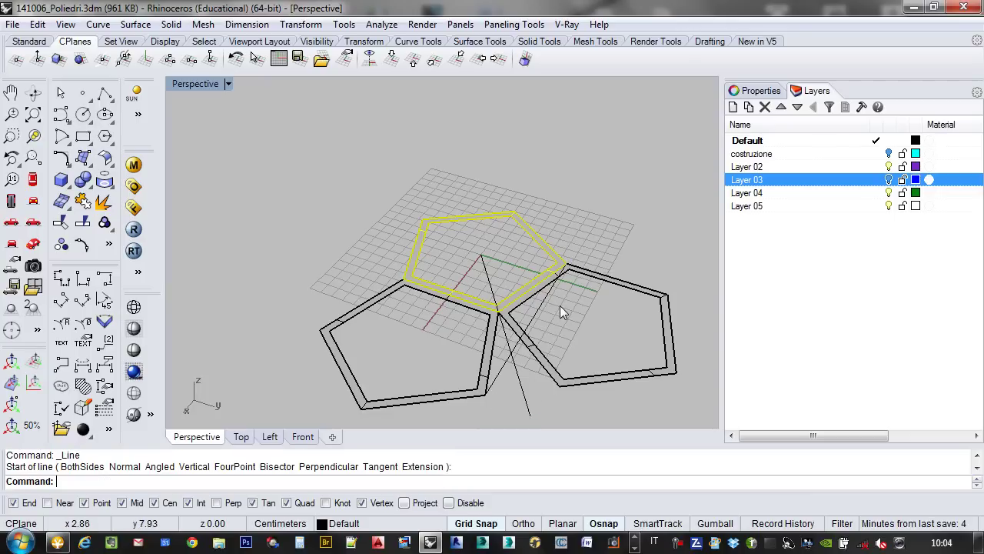
- Set a vertical construction plane with its origin at the midpoint of the new line and its X axis toward the far end of the Y-side fold edge
{"action": "right_click_drag", "start_coordinate": [356, 263], "coordinate": [378, 297]}
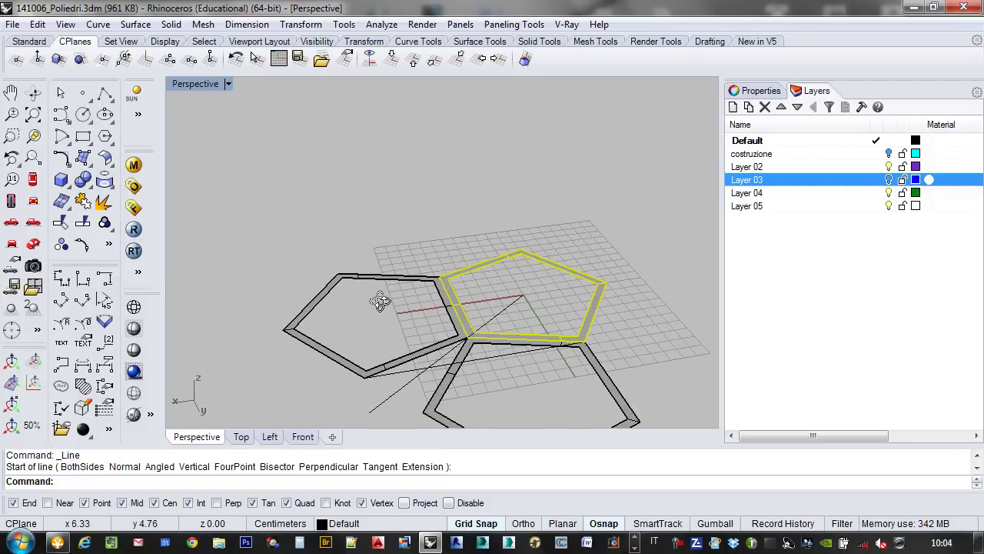
{"action": "scroll", "coordinate": [511, 348], "scroll_direction": "up", "scroll_amount": 2}
{"action": "scroll", "coordinate": [513, 350], "scroll_direction": "down", "scroll_amount": 2}
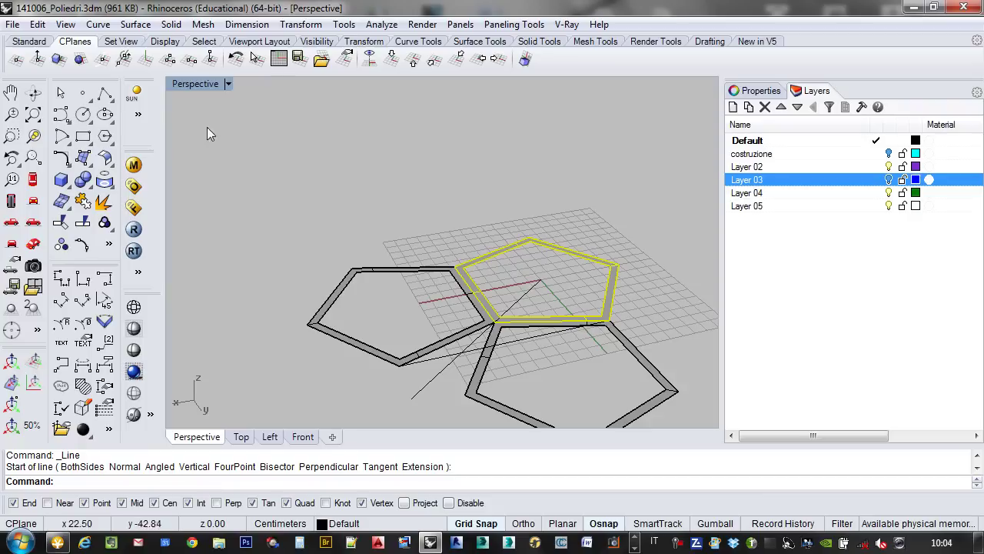
{"action": "left_click", "coordinate": [146, 60]}
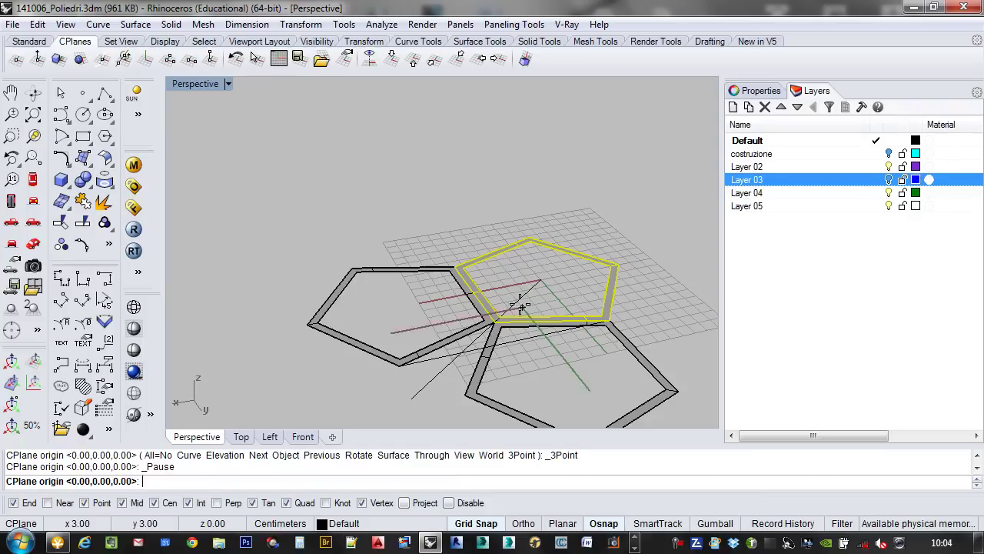
{"action": "left_click", "coordinate": [504, 336]}
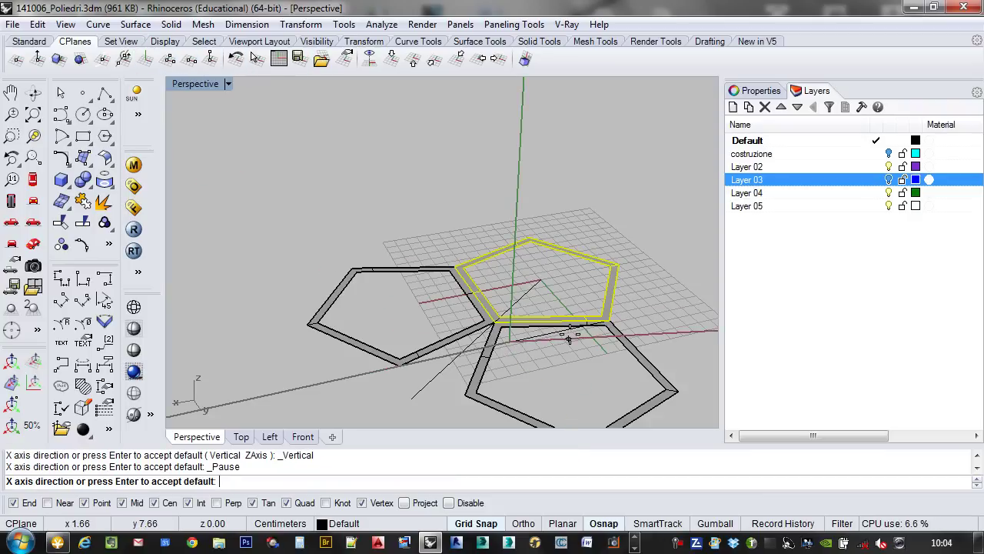
{"action": "left_click", "coordinate": [608, 323]}
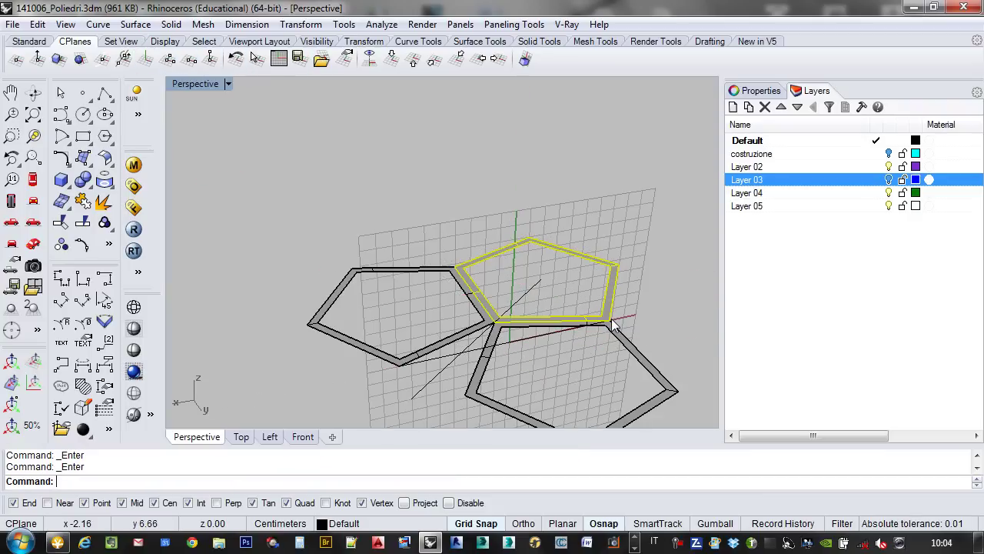
{"action": "right_click_drag", "start_coordinate": [608, 323], "coordinate": [525, 336]}
{"action": "key", "text": "Escape"}
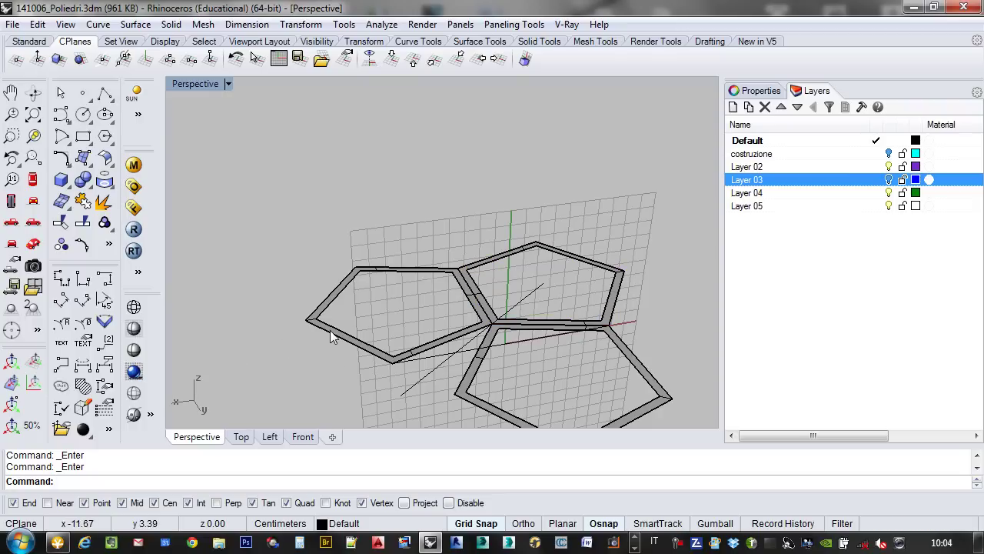
- Draw a circle centred on the construction plane origin through the X-side copy's free corner
{"action": "left_click", "coordinate": [331, 332]}
{"action": "right_click_drag", "start_coordinate": [390, 363], "coordinate": [342, 290]}
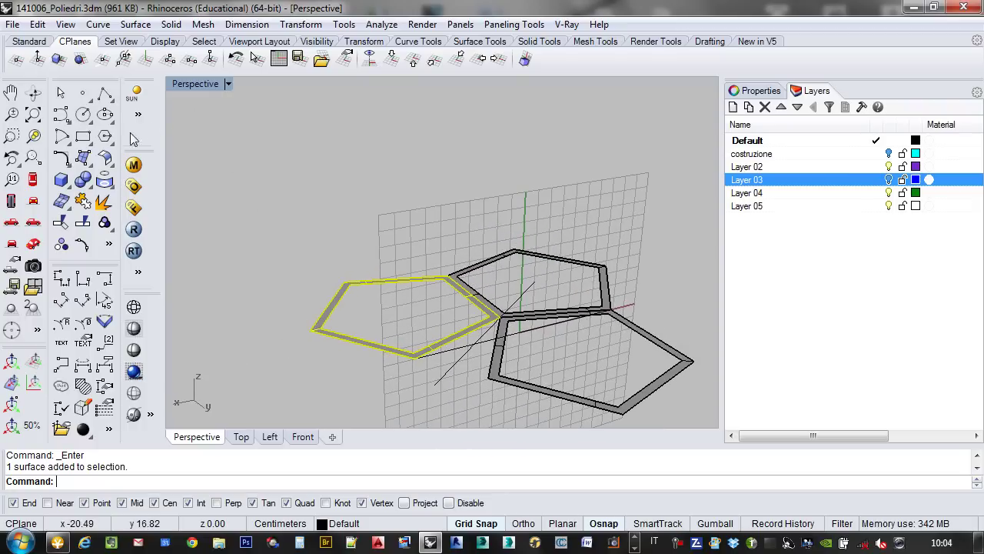
{"action": "left_click", "coordinate": [83, 114]}
{"action": "left_click", "coordinate": [520, 331]}
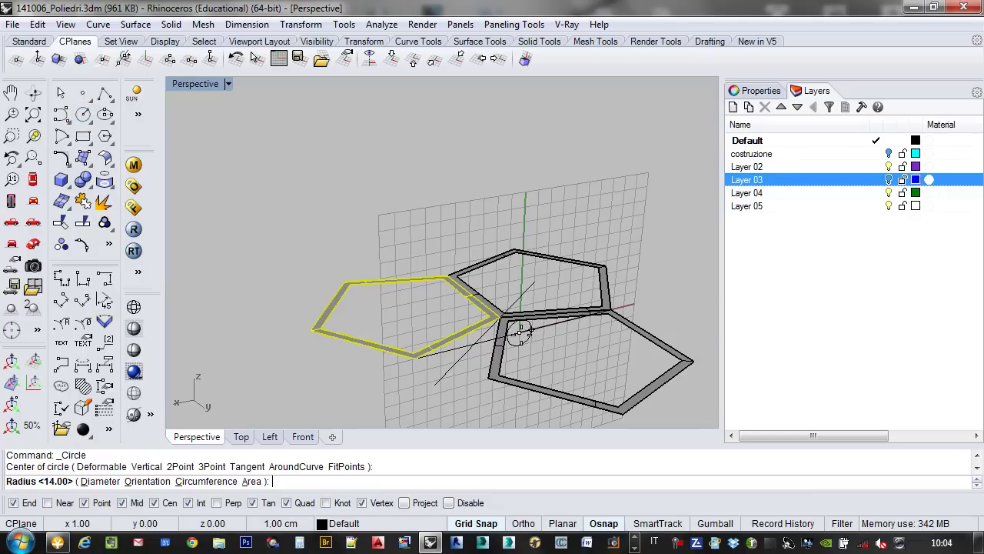
{"action": "left_click", "coordinate": [454, 377]}
{"action": "right_click_drag", "start_coordinate": [454, 377], "coordinate": [480, 369]}
{"action": "scroll", "coordinate": [481, 369], "scroll_direction": "up", "scroll_amount": 2}
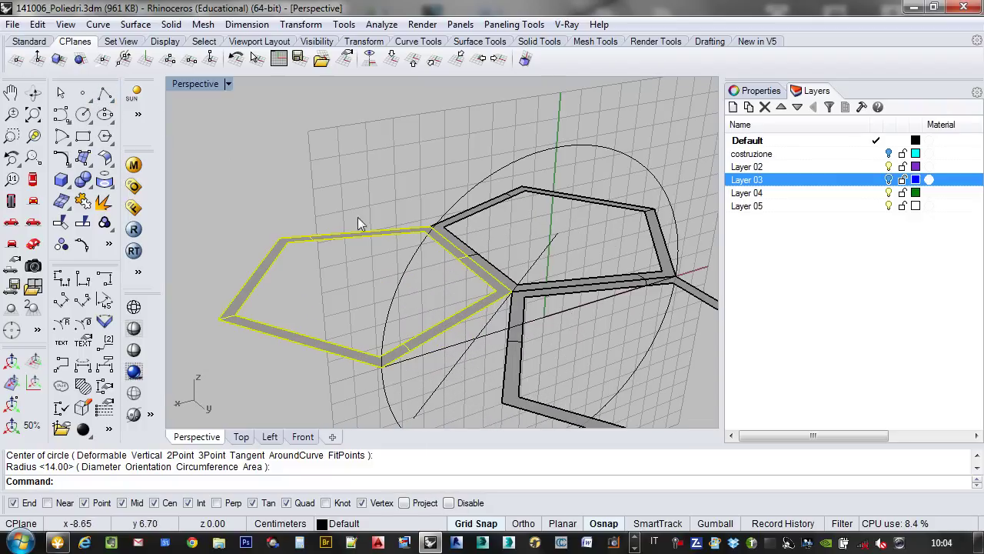
{"action": "right_click_drag", "start_coordinate": [453, 217], "coordinate": [451, 206]}
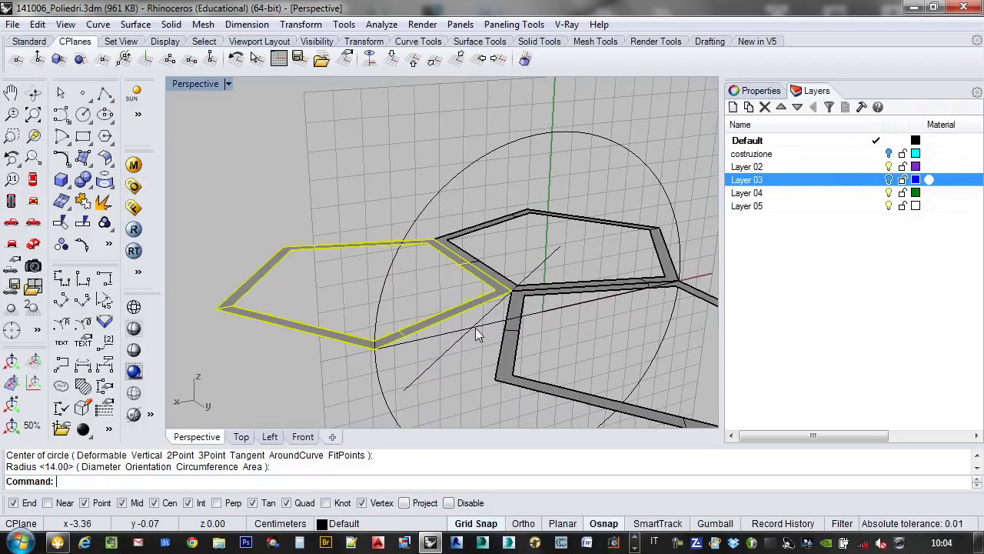
{"action": "right_click_drag", "start_coordinate": [477, 332], "coordinate": [408, 220]}
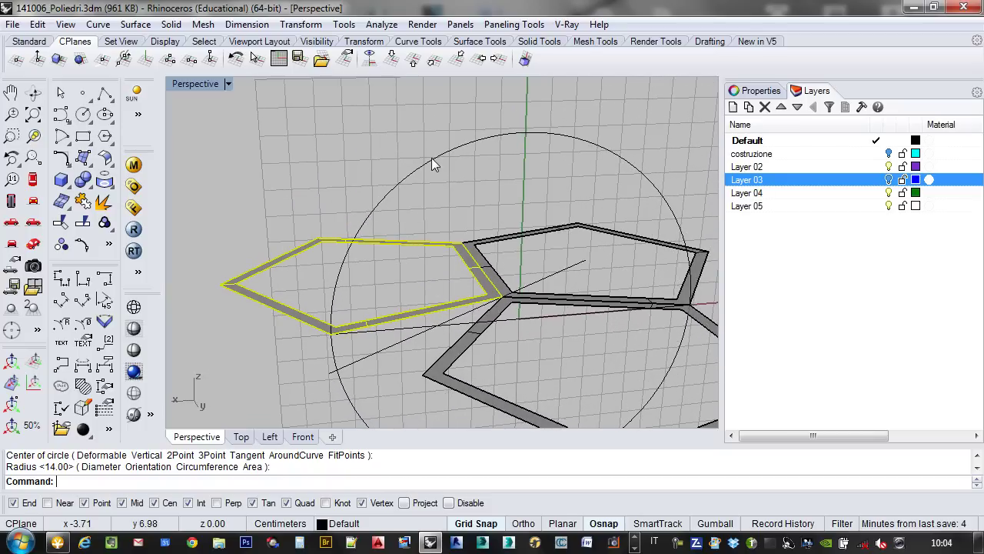
{"action": "right_click_drag", "start_coordinate": [432, 164], "coordinate": [470, 343]}
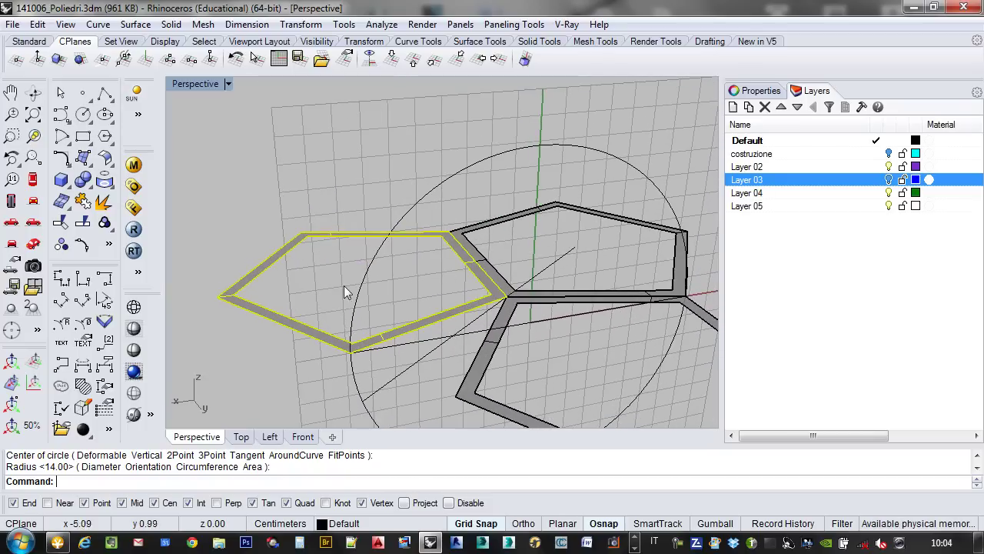
{"action": "left_click", "coordinate": [103, 93]}
{"action": "left_click", "coordinate": [128, 100]}
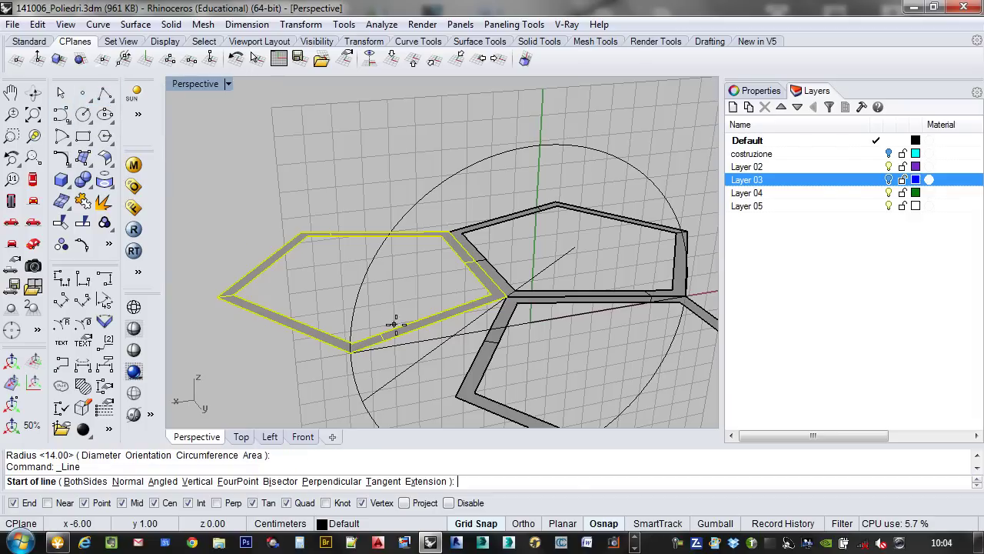
{"action": "left_click", "coordinate": [194, 480]}
{"action": "left_click", "coordinate": [453, 336]}
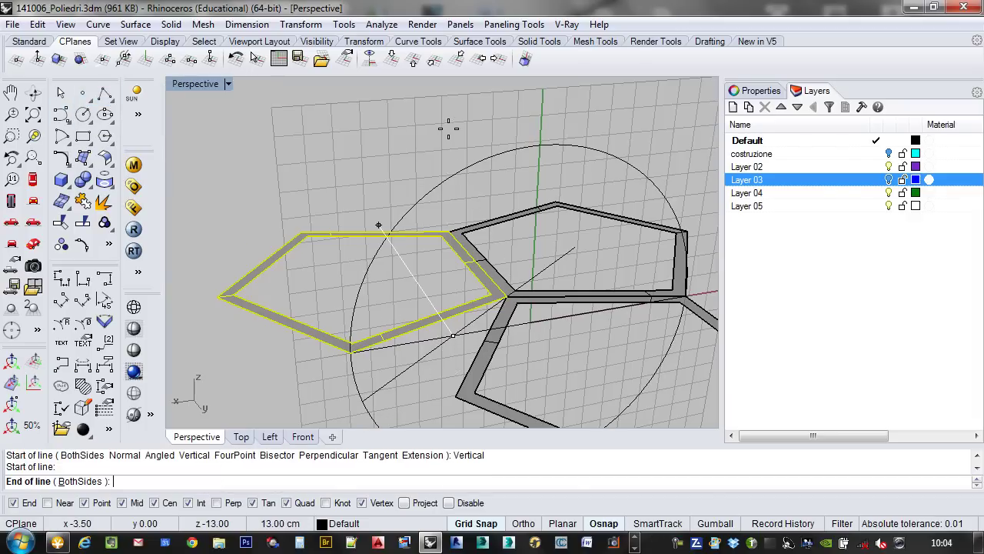
{"action": "key", "text": "Escape"}
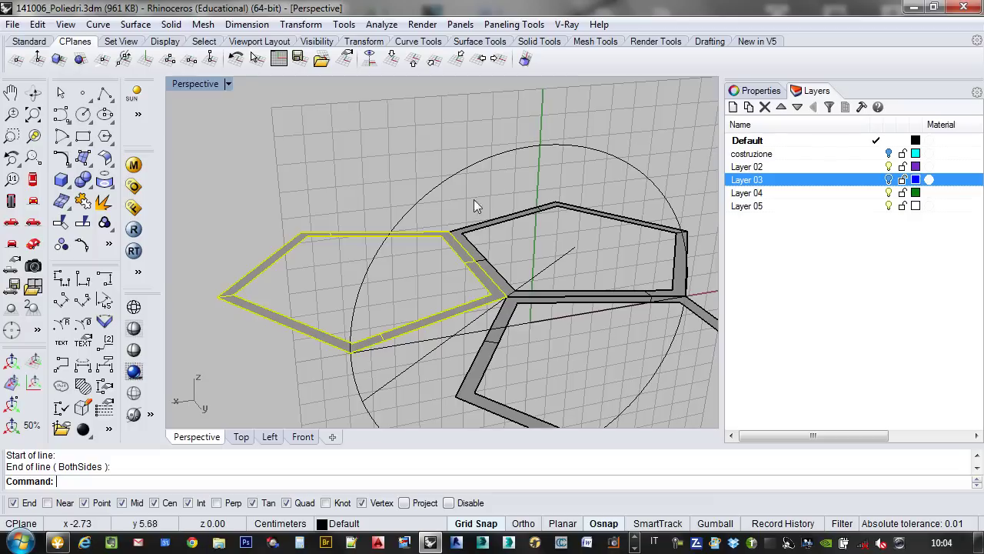
{"action": "key", "text": "Escape"}
- Draw a vertical line with Ortho on, from the intersection of the two construction lines to above the circle
{"action": "right_click_drag", "start_coordinate": [456, 282], "coordinate": [442, 278]}
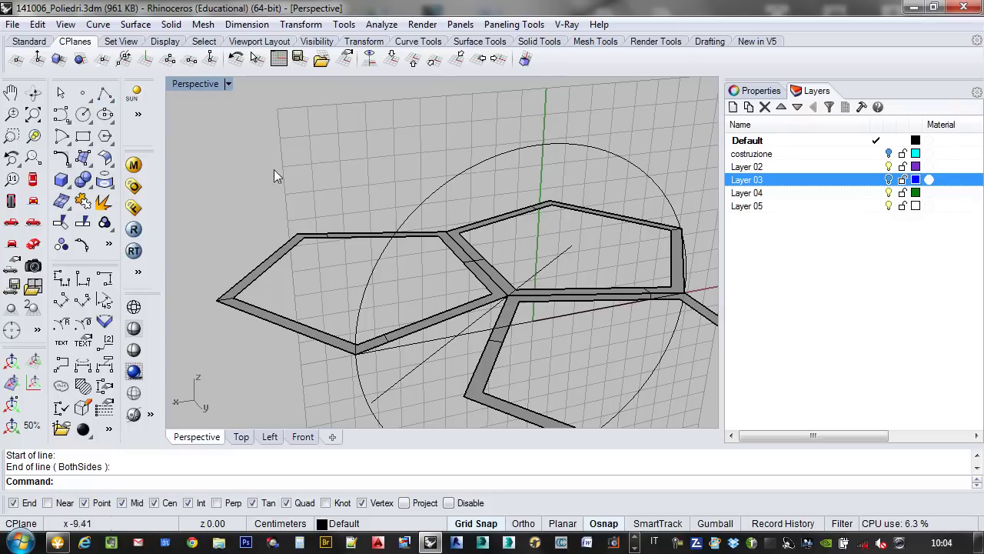
{"action": "left_click", "coordinate": [106, 93]}
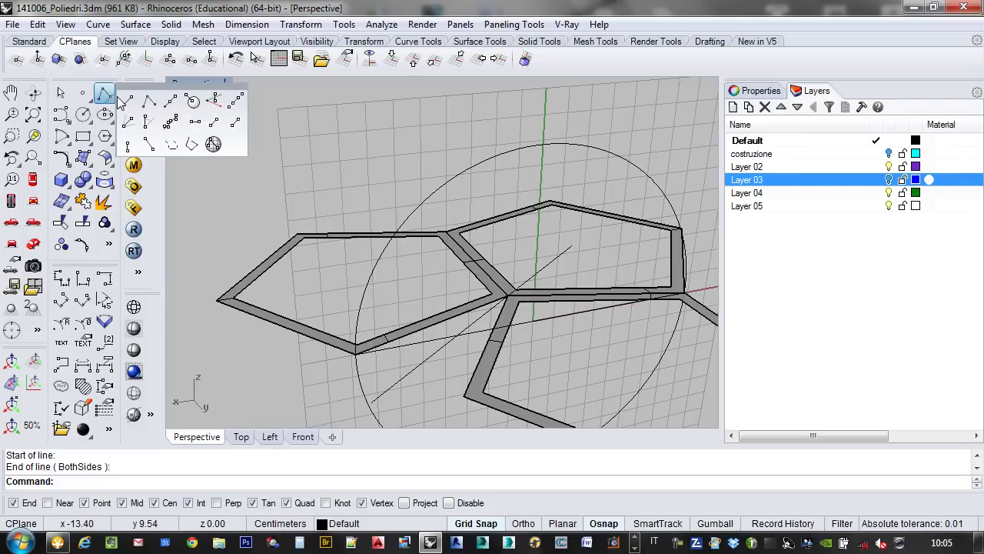
{"action": "left_click", "coordinate": [125, 101]}
{"action": "left_click", "coordinate": [457, 336]}
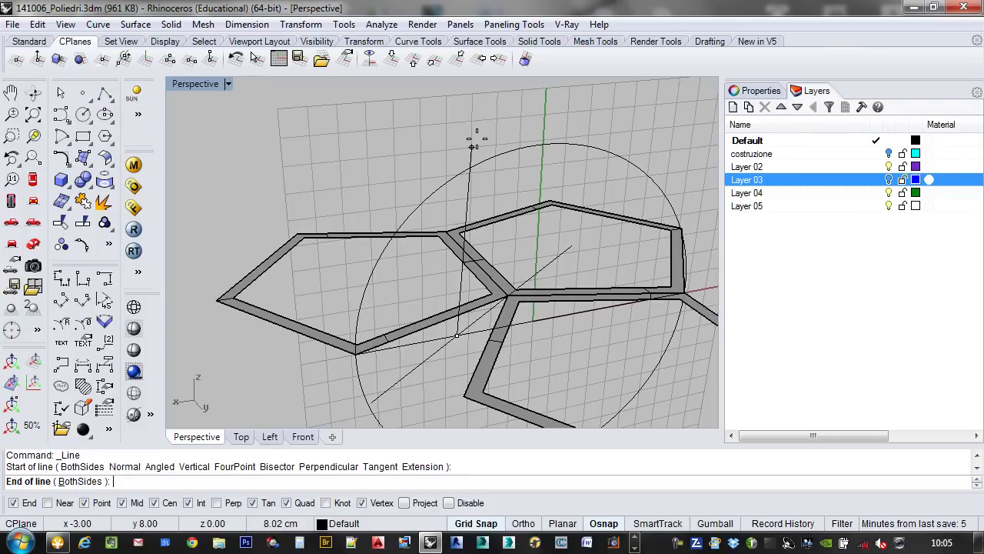
{"action": "key", "text": "F8"}
{"action": "left_click", "coordinate": [459, 95]}
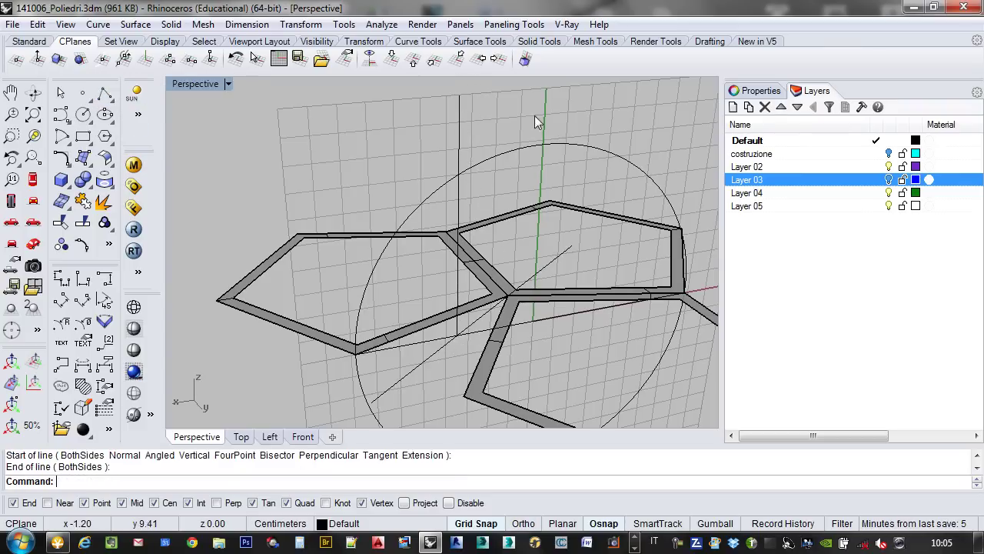
{"action": "right_click_drag", "start_coordinate": [521, 277], "coordinate": [400, 352]}
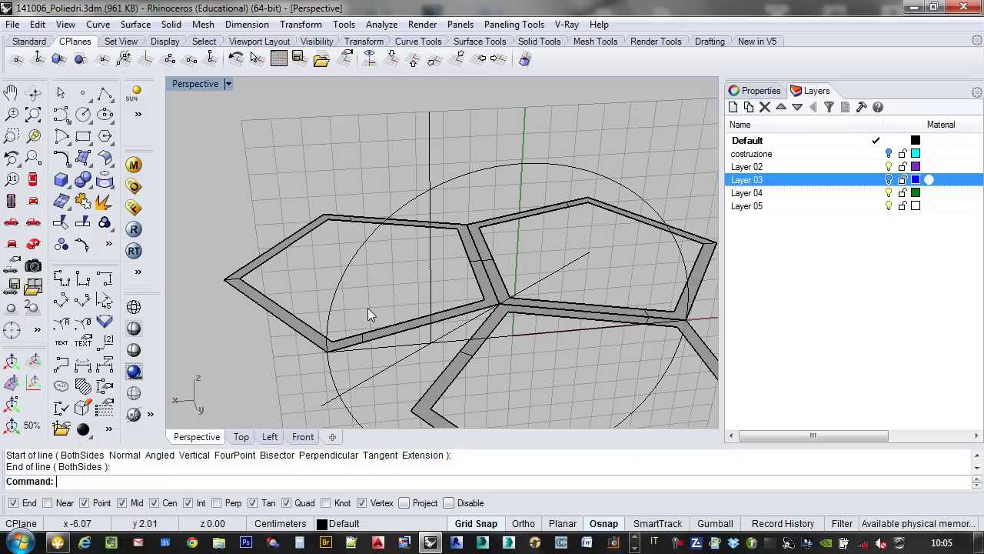
{"action": "right_click_drag", "start_coordinate": [367, 310], "coordinate": [403, 309]}
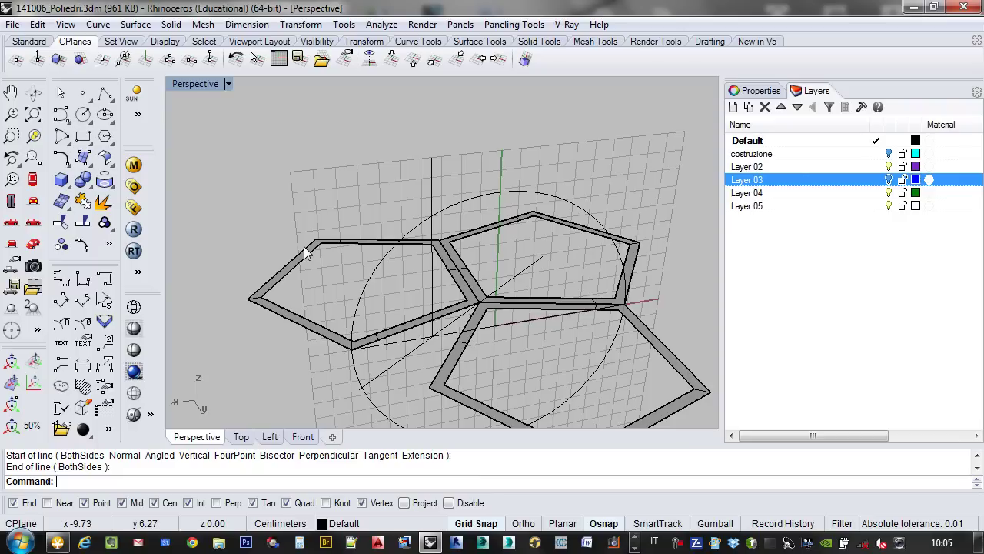
{"action": "type", "text": "Rot"}
{"action": "key", "text": "Return"}
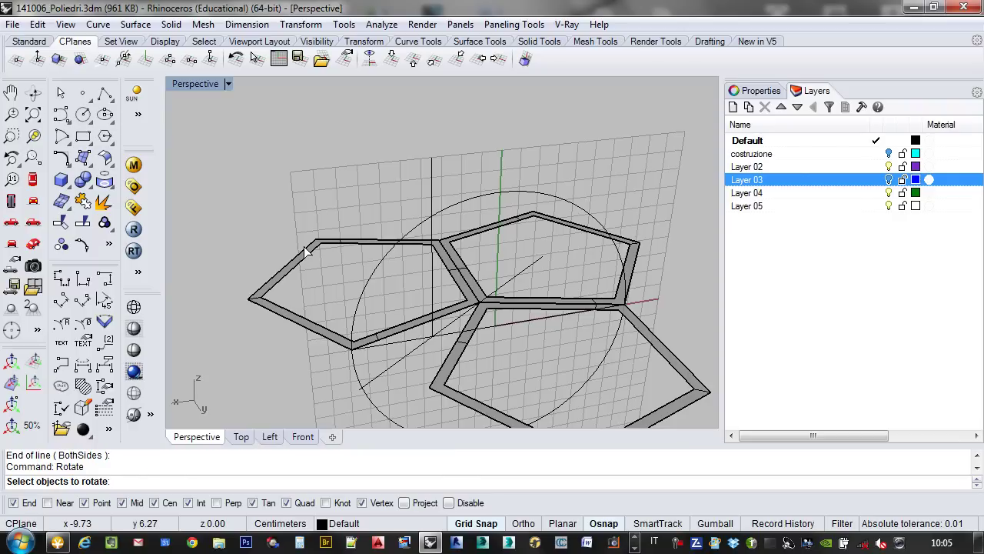
{"action": "key", "text": "Escape"}
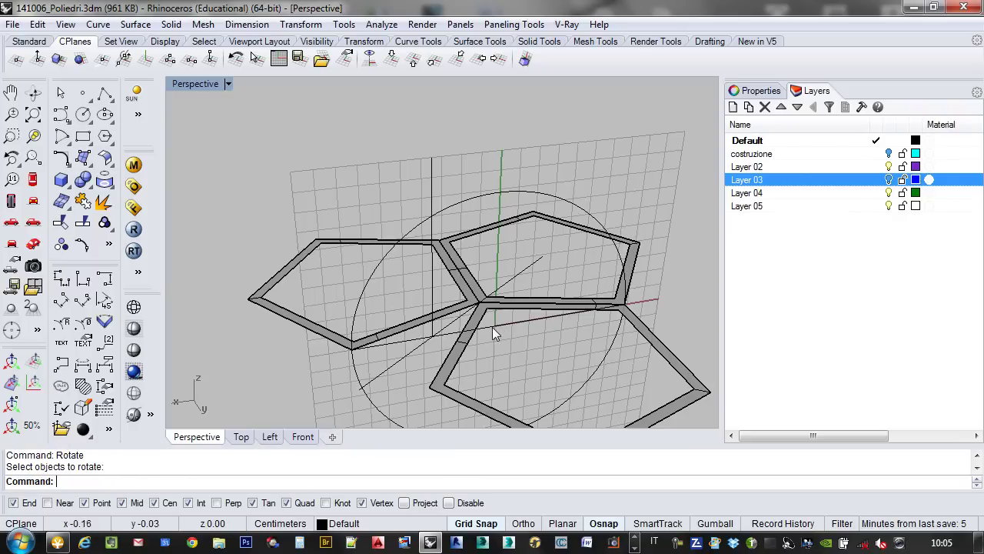
{"action": "left_click", "coordinate": [451, 319]}
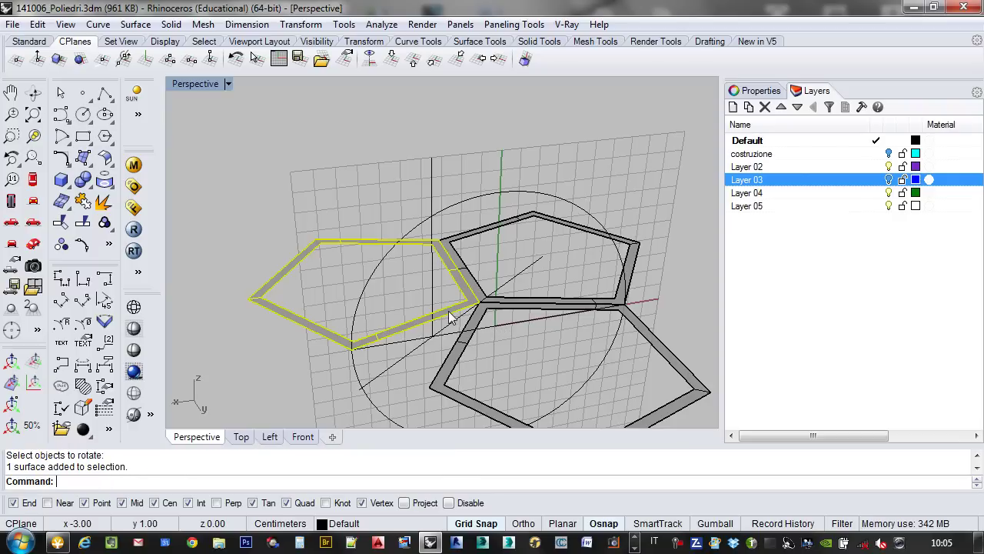
{"action": "key", "text": "Escape"}
- Rotate the X-side frame about the construction plane origin, from its free corner to where the circle meets the vertical line
{"action": "key", "text": "Return"}
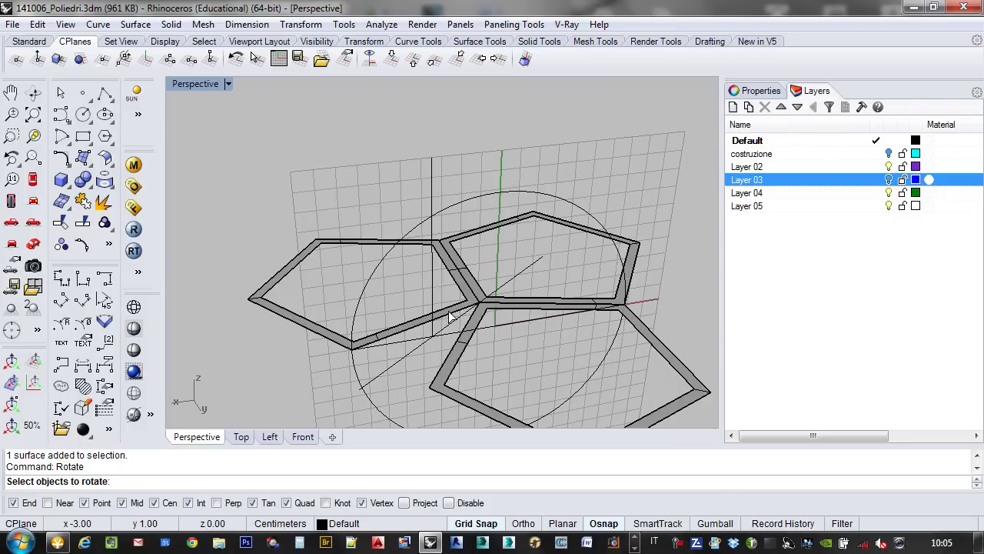
{"action": "left_click", "coordinate": [451, 319]}
{"action": "key", "text": "Return"}
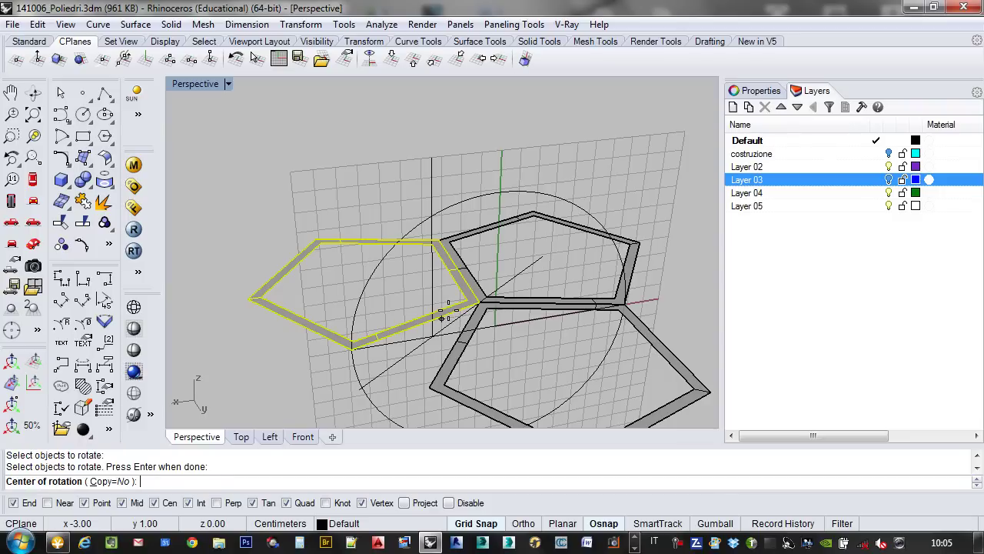
{"action": "left_click", "coordinate": [494, 328]}
{"action": "left_click", "coordinate": [351, 349]}
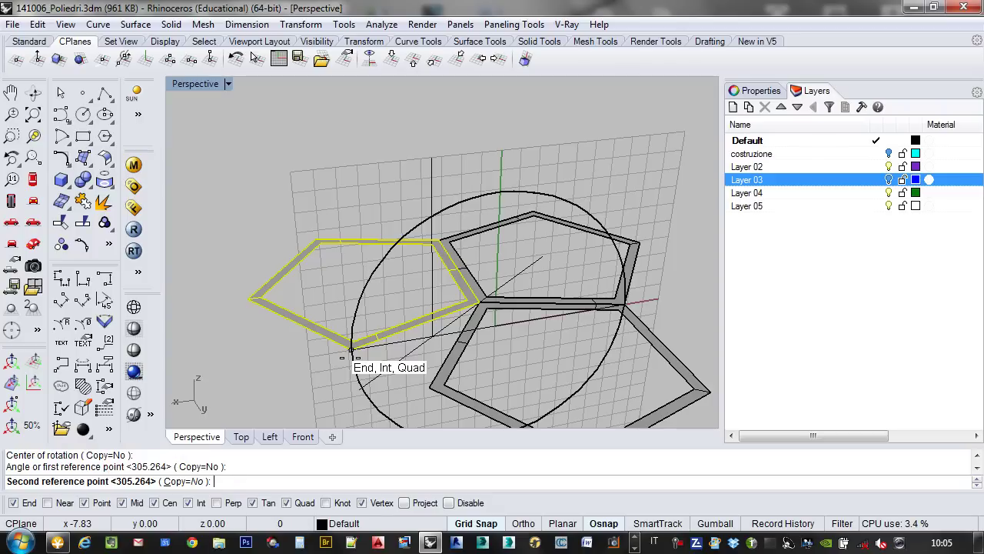
{"action": "left_click", "coordinate": [437, 223]}
- Delete the flat Y-side copy of the pentagonal frame
{"action": "right_click_drag", "start_coordinate": [437, 223], "coordinate": [702, 298]}
{"action": "left_click", "coordinate": [675, 300]}
{"action": "key", "text": "Delete"}
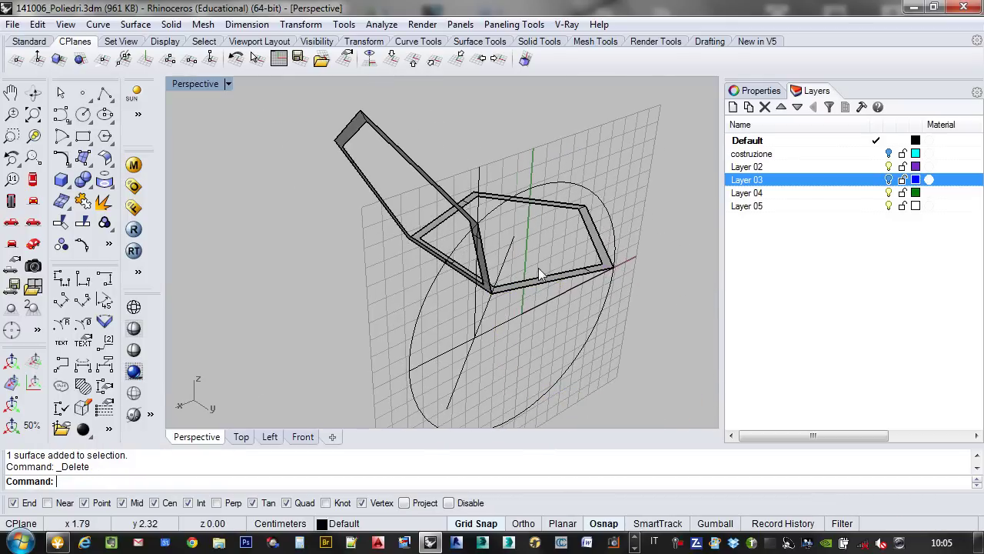
- Select the folded pentagonal frame and reset the construction plane to World Top
{"action": "right_click_drag", "start_coordinate": [541, 276], "coordinate": [431, 323]}
{"action": "left_click", "coordinate": [460, 194]}
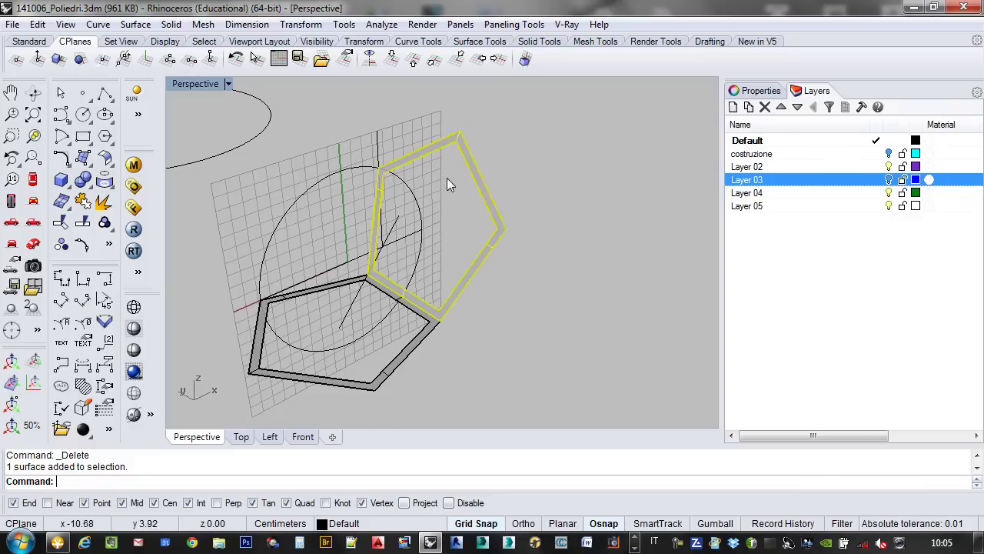
{"action": "right_click_drag", "start_coordinate": [474, 219], "coordinate": [521, 269]}
{"action": "right_click_drag", "start_coordinate": [514, 294], "coordinate": [322, 271]}
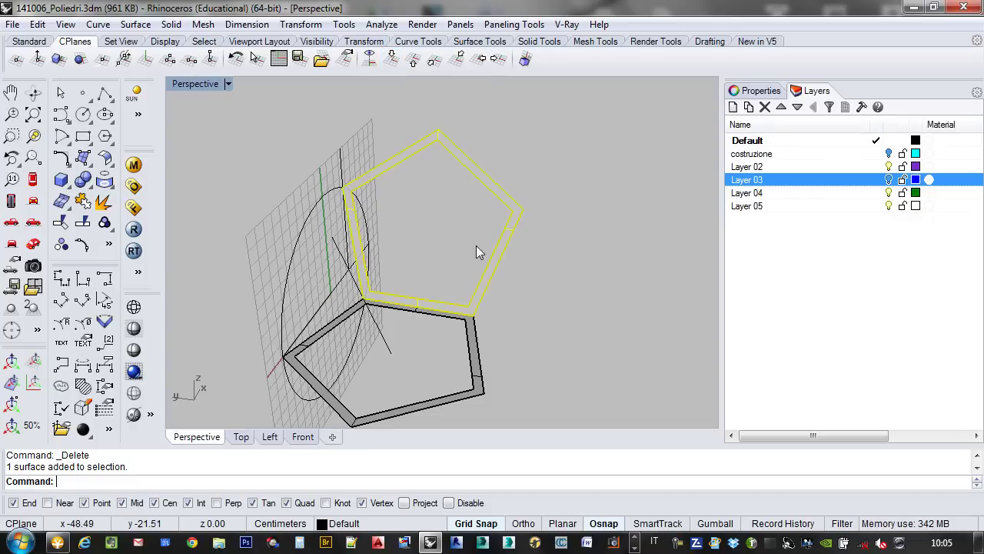
{"action": "right_click_drag", "start_coordinate": [476, 249], "coordinate": [462, 289]}
{"action": "scroll", "coordinate": [355, 273], "scroll_direction": "up", "scroll_amount": 3}
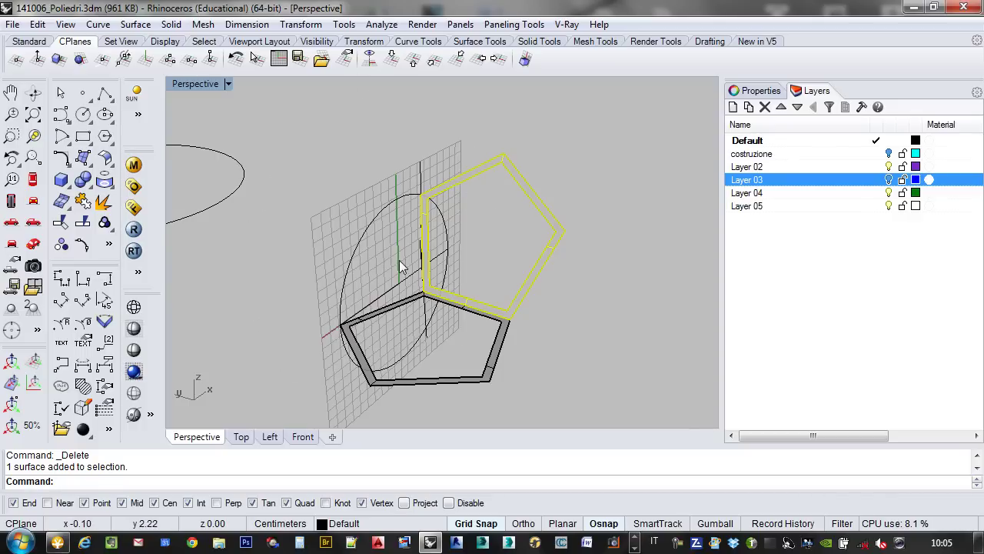
{"action": "right_click_drag", "start_coordinate": [398, 259], "coordinate": [369, 244]}
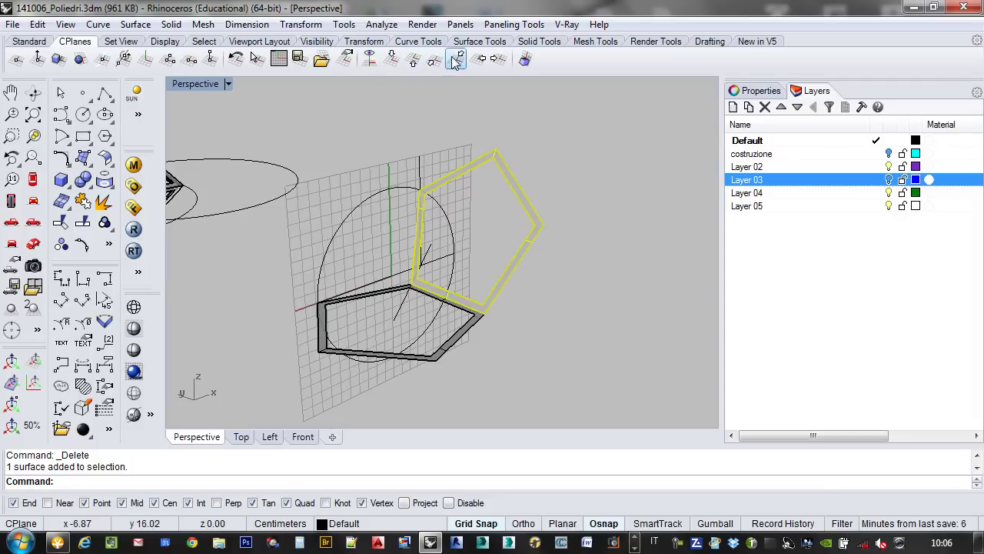
{"action": "left_click", "coordinate": [391, 60]}
{"action": "right_click_drag", "start_coordinate": [412, 295], "coordinate": [549, 287]}
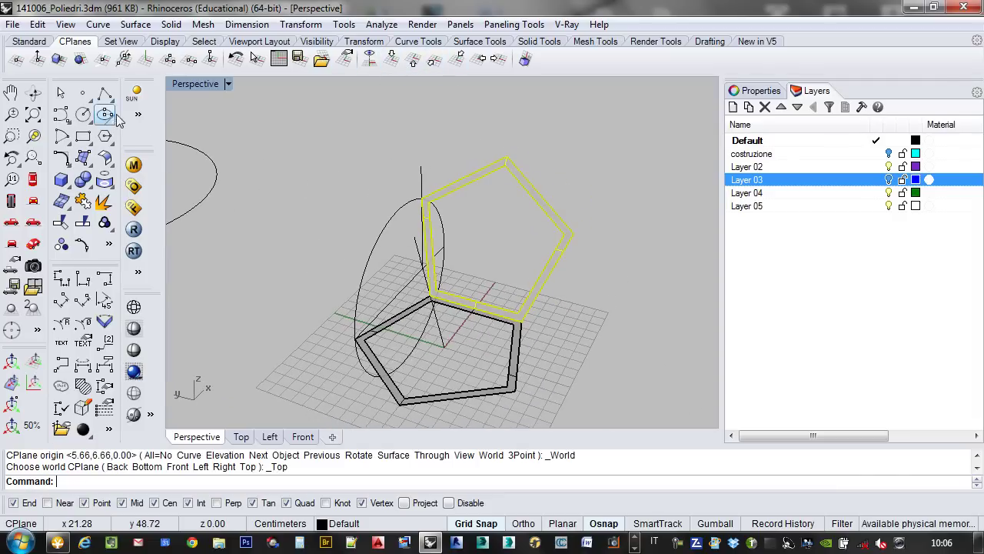
- Polar-array the folded pentagonal frame around the base pentagon's centre with 5 items over a 360° fill angle
{"action": "type", "text": "ArrayPolar"}
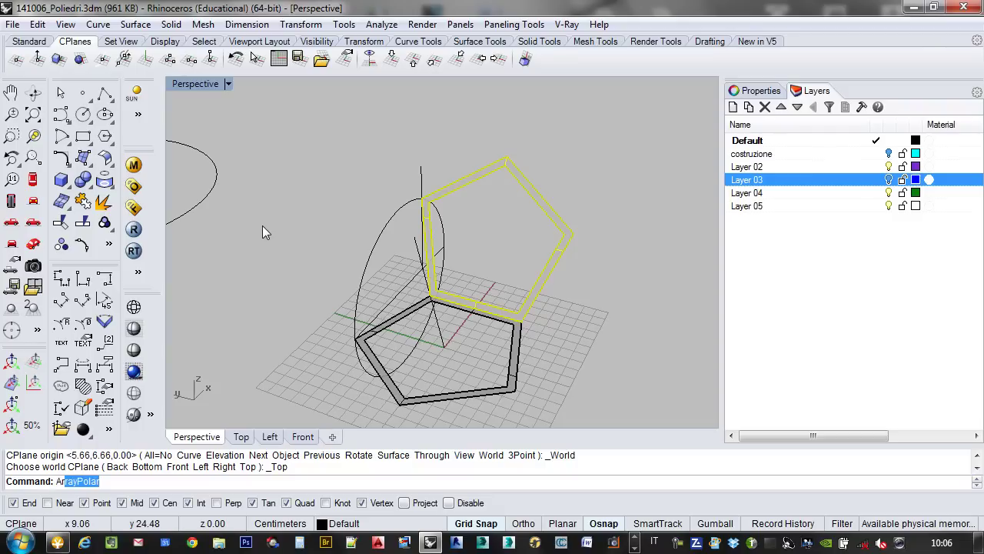
{"action": "key", "text": "Return"}
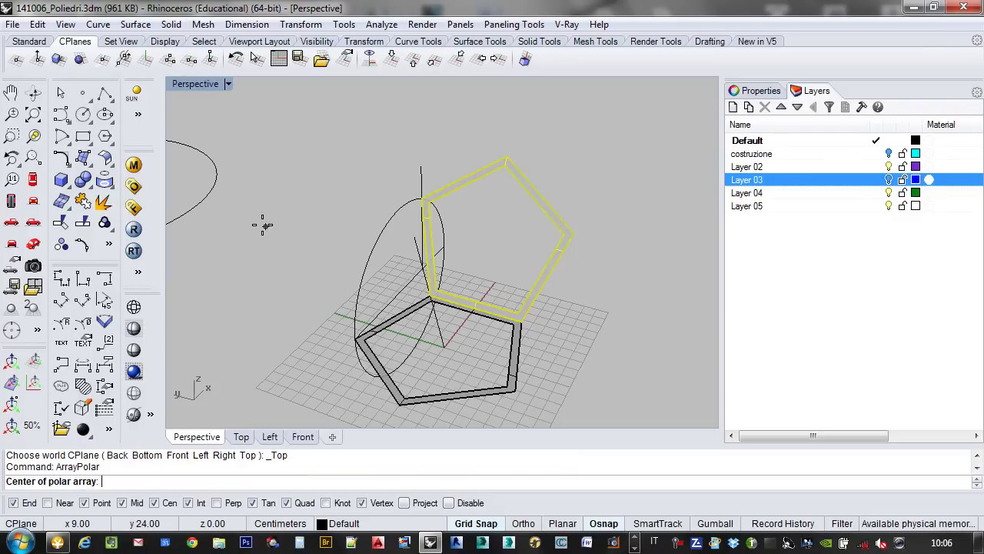
{"action": "left_click", "coordinate": [443, 346]}
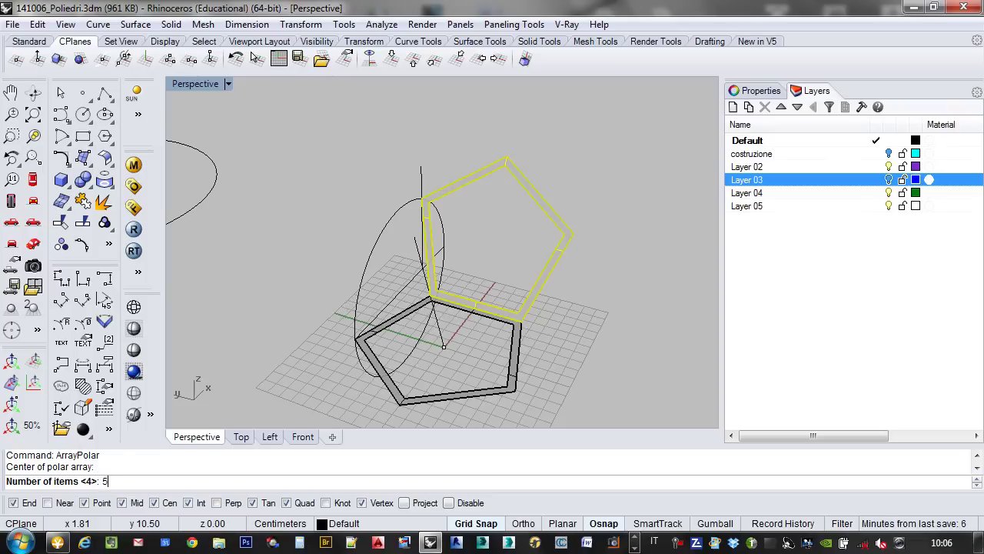
{"action": "key", "text": "Return"}
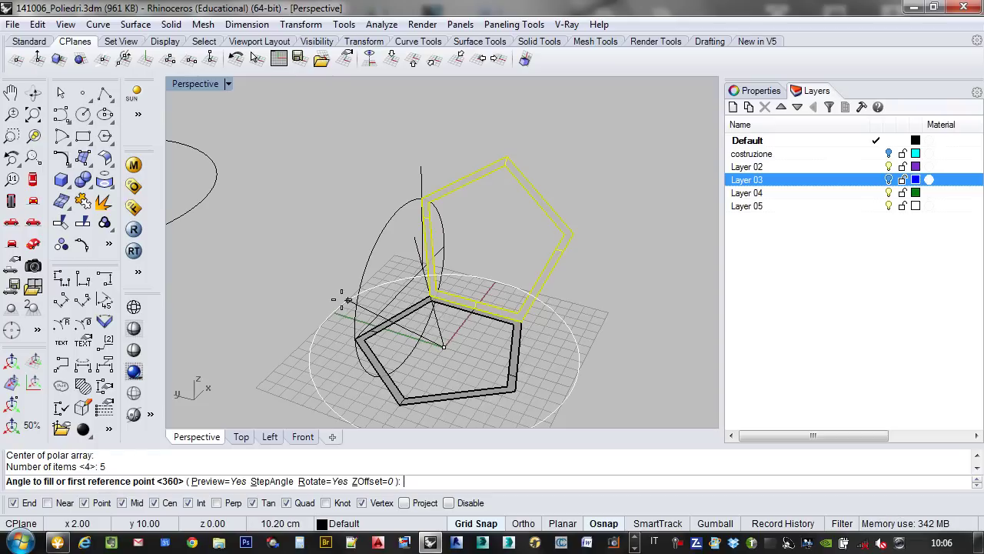
{"action": "key", "text": "Return"}
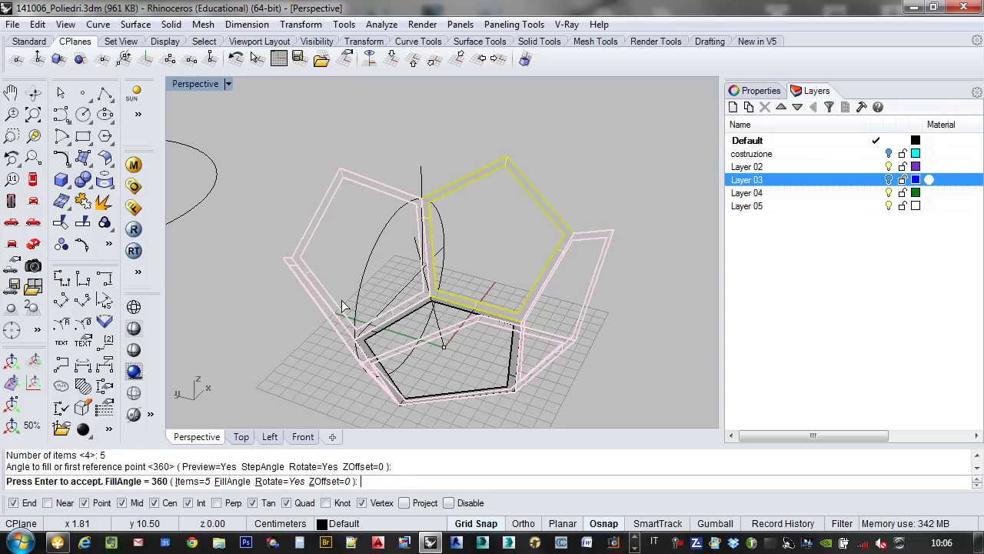
{"action": "right_click_drag", "start_coordinate": [346, 200], "coordinate": [559, 146]}
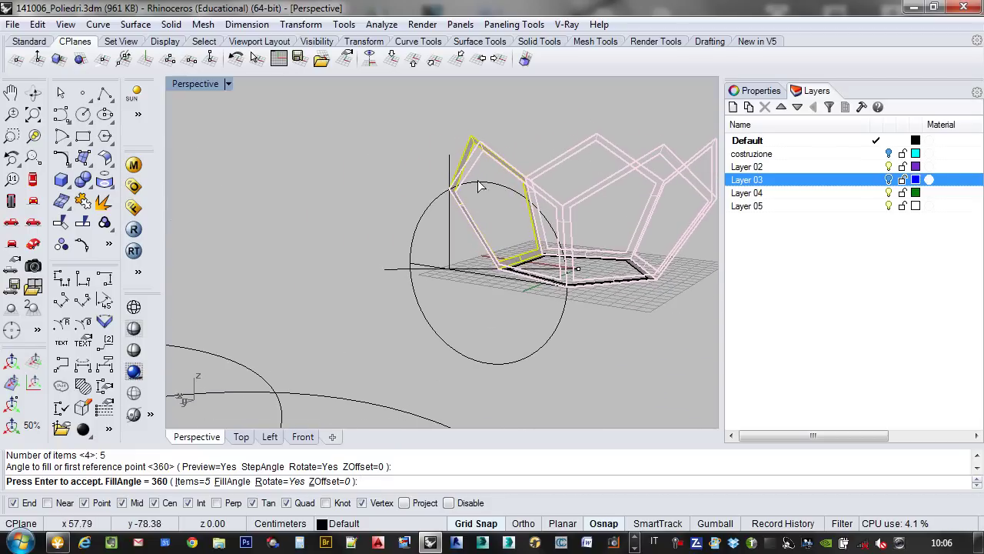
{"action": "key", "text": "Return"}
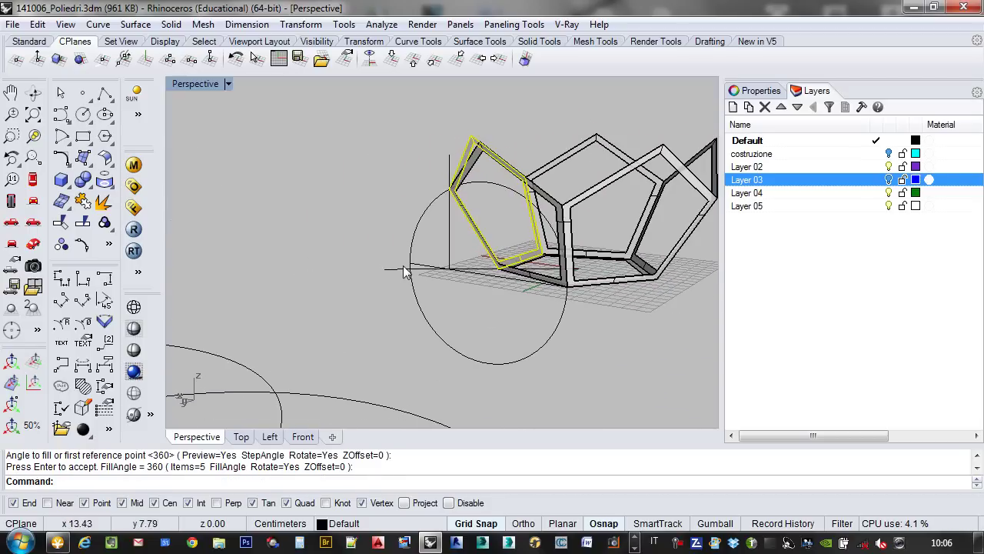
{"action": "right_click_drag", "start_coordinate": [616, 230], "coordinate": [518, 260]}
{"action": "scroll", "coordinate": [519, 260], "scroll_direction": "up", "scroll_amount": 2}
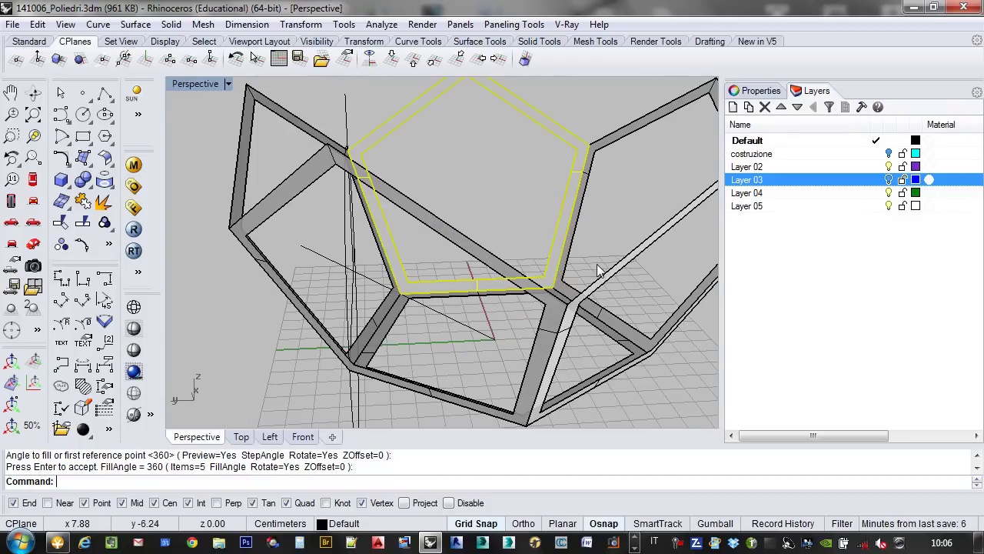
{"action": "scroll", "coordinate": [601, 271], "scroll_direction": "down", "scroll_amount": 2}
{"action": "left_click_drag", "start_coordinate": [628, 126], "coordinate": [559, 192]}
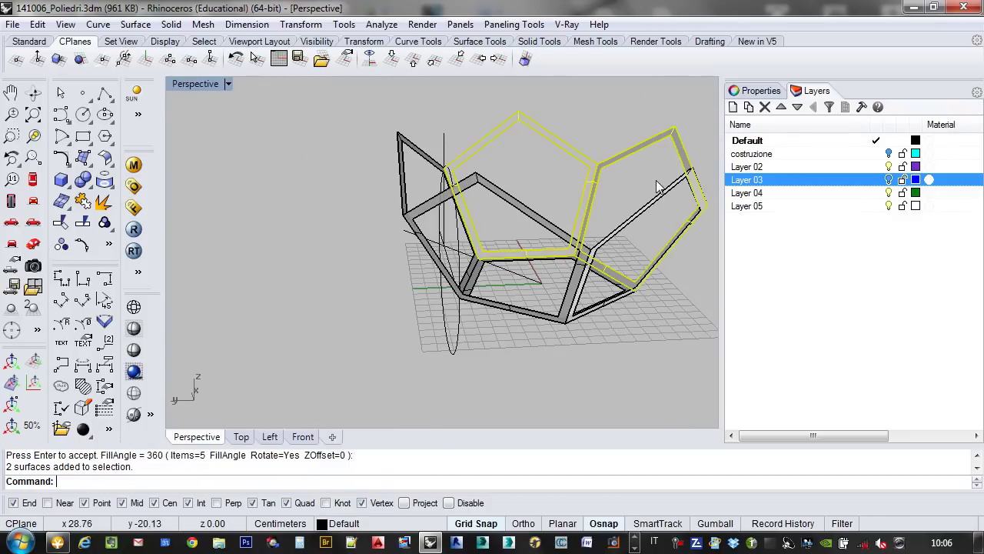
{"action": "left_click_drag", "start_coordinate": [599, 266], "coordinate": [533, 344]}
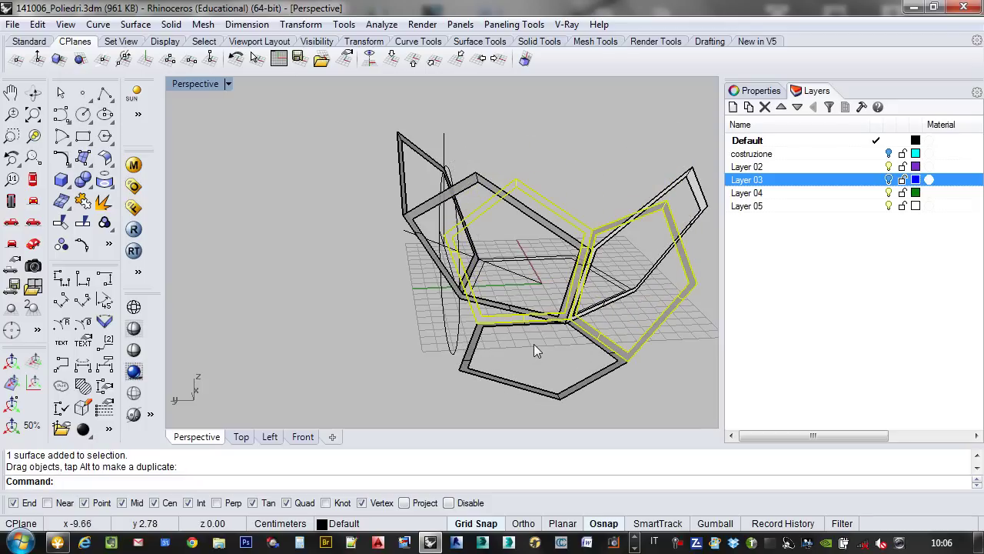
{"action": "key", "text": "ctrl+z"}
- Select the five folded pentagonal frames and add the base pentagon's surface to the selection
{"action": "right_click_drag", "start_coordinate": [534, 344], "coordinate": [613, 202]}
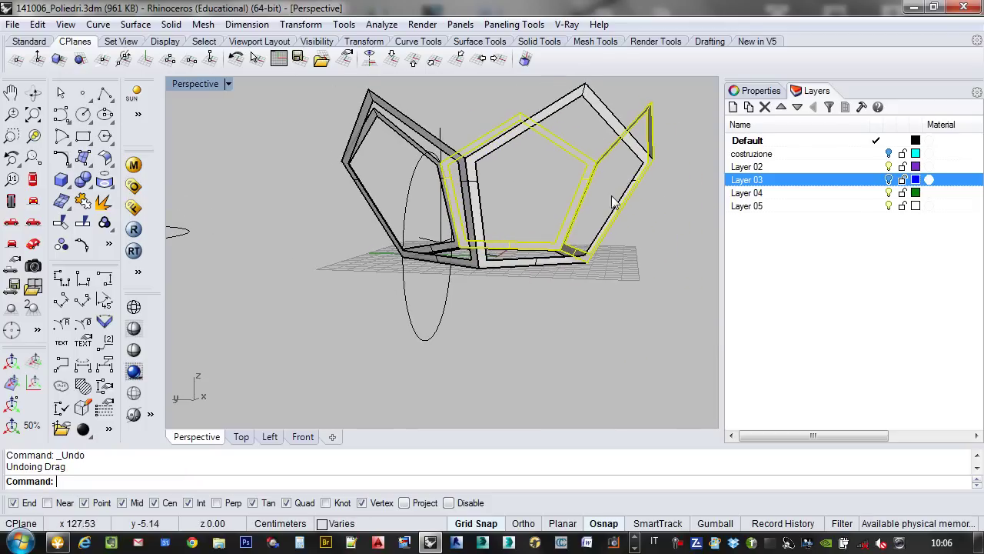
{"action": "left_click_drag", "start_coordinate": [687, 117], "coordinate": [532, 179]}
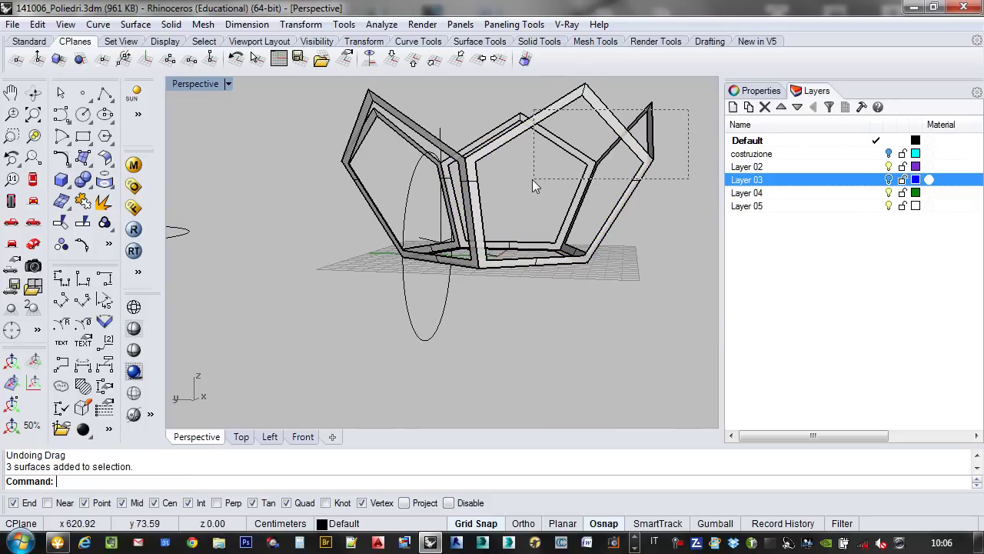
{"action": "left_click", "coordinate": [391, 100], "text": "shift"}
{"action": "right_click_drag", "start_coordinate": [507, 304], "coordinate": [538, 334]}
{"action": "left_click", "coordinate": [546, 330], "text": "shift"}
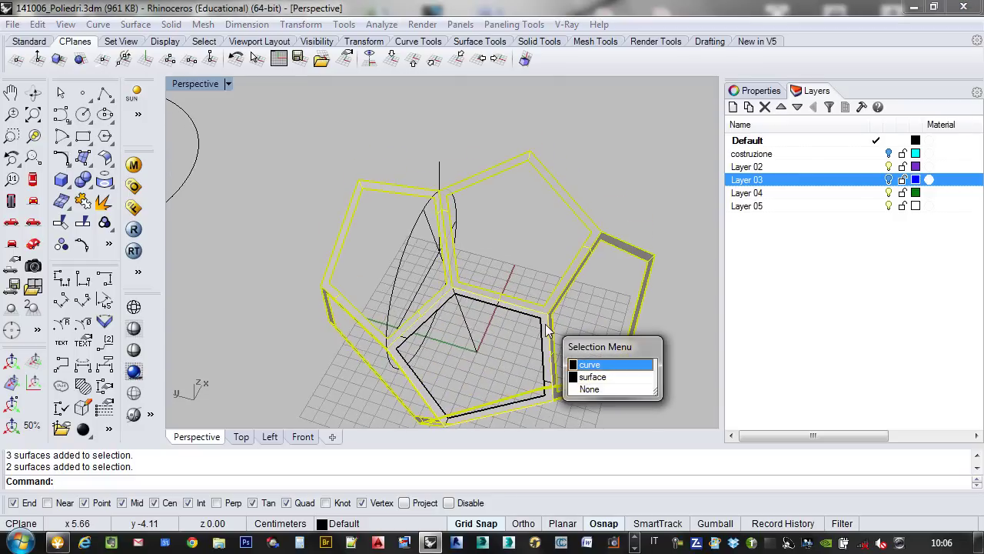
{"action": "left_click", "coordinate": [586, 376]}
{"action": "right_click_drag", "start_coordinate": [586, 376], "coordinate": [455, 409]}
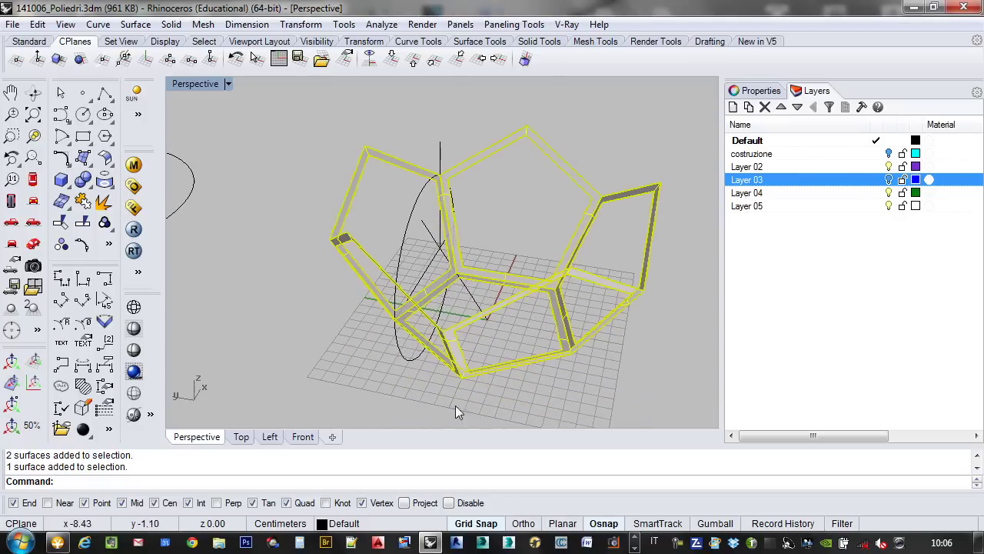
- Switch to the Left view to show the selected frames in side elevation
{"action": "left_click", "coordinate": [300, 438]}
{"action": "scroll", "coordinate": [362, 271], "scroll_direction": "up", "scroll_amount": 3}
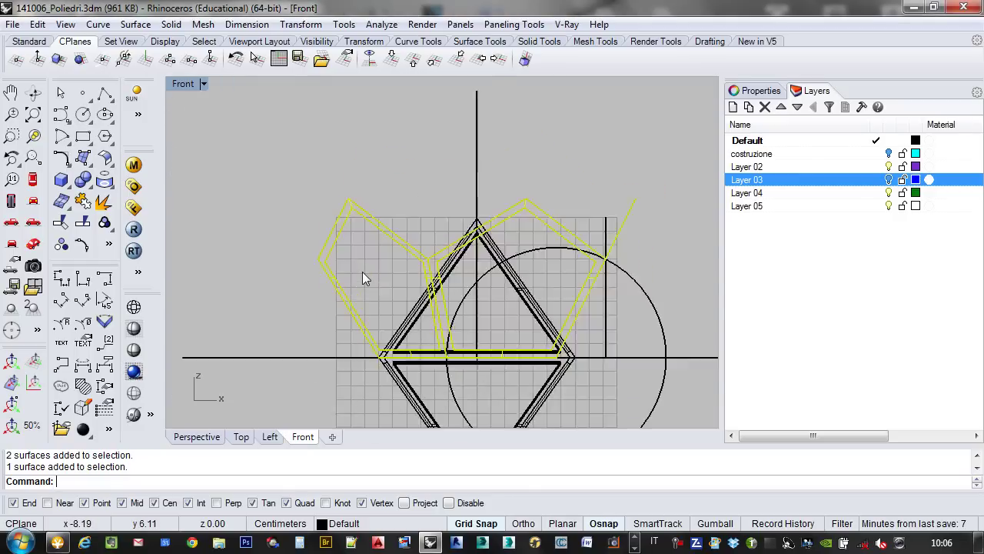
{"action": "scroll", "coordinate": [362, 271], "scroll_direction": "down", "scroll_amount": 5}
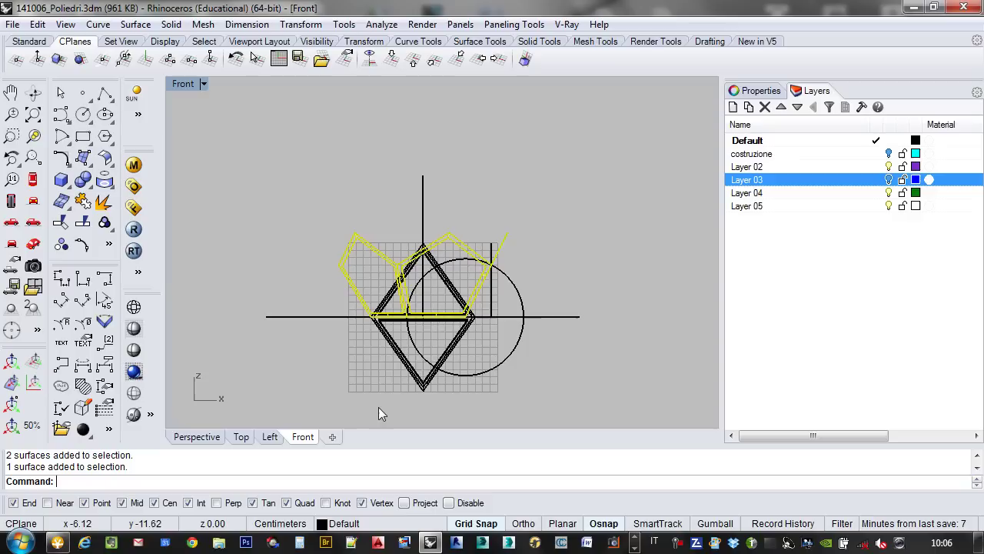
{"action": "left_click", "coordinate": [269, 437]}
{"action": "scroll", "coordinate": [417, 215], "scroll_direction": "up", "scroll_amount": 4}
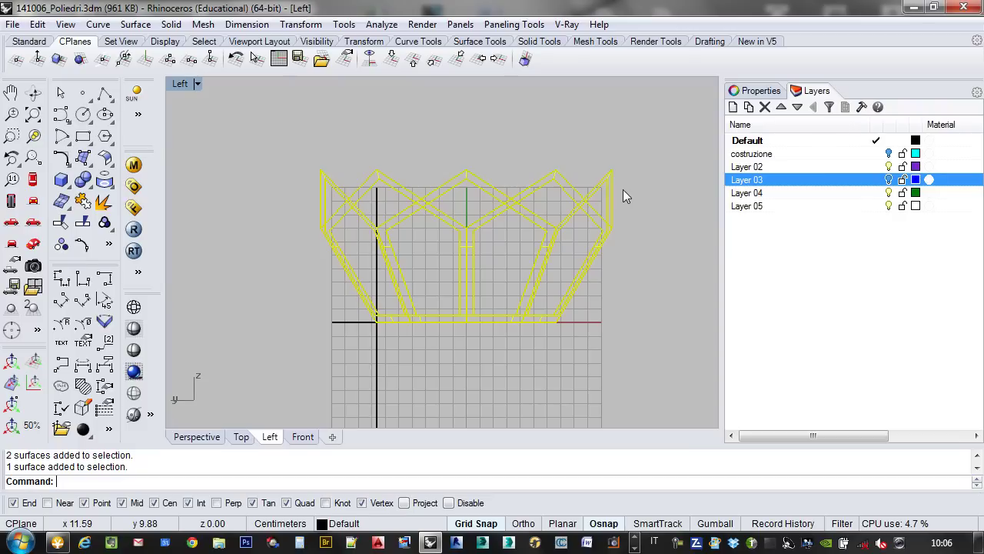
{"action": "scroll", "coordinate": [517, 217], "scroll_direction": "up", "scroll_amount": 3}
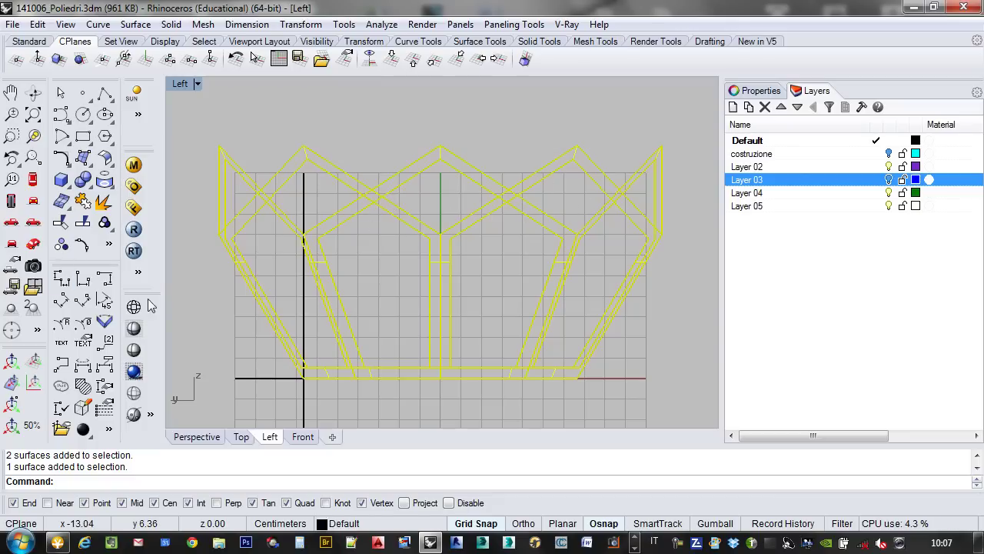
{"action": "scroll", "coordinate": [406, 261], "scroll_direction": "down", "scroll_amount": 5}
{"action": "right_click_drag", "start_coordinate": [429, 258], "coordinate": [442, 255]}
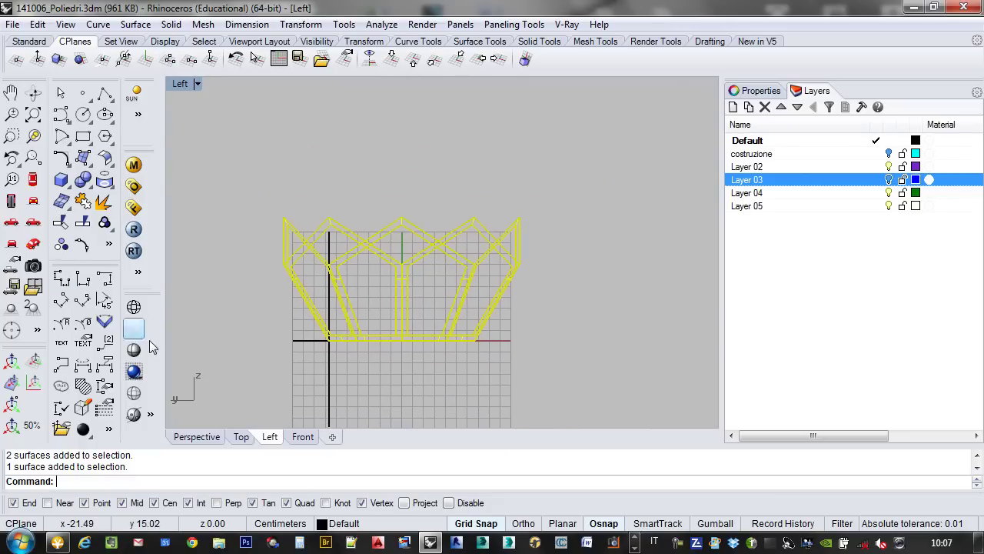
- Mirror a copy of the selected frames upward about a horizontal plane through the outermost vertical edge's midpoint, with Grid Snap off and Ortho on
{"action": "type", "text": "mirror"}
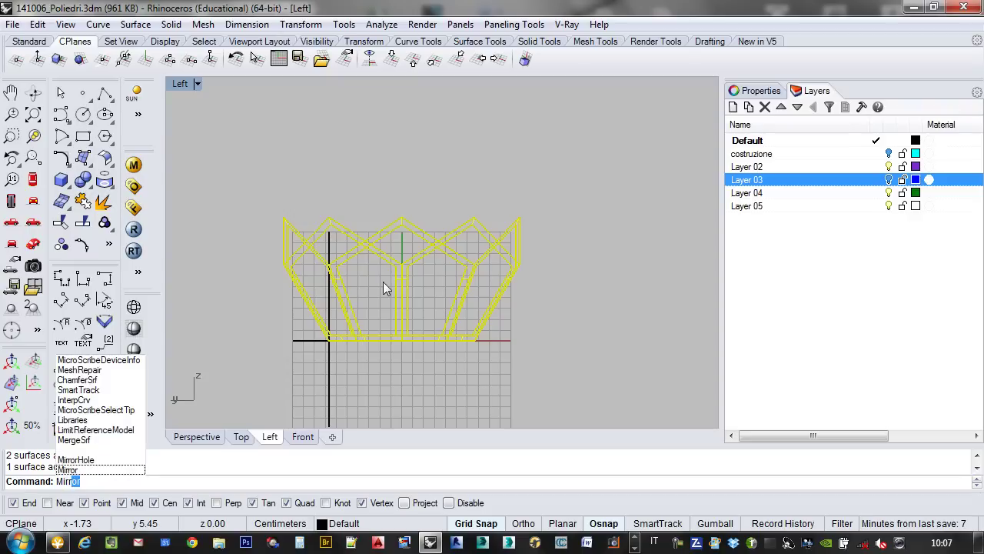
{"action": "key", "text": "Return"}
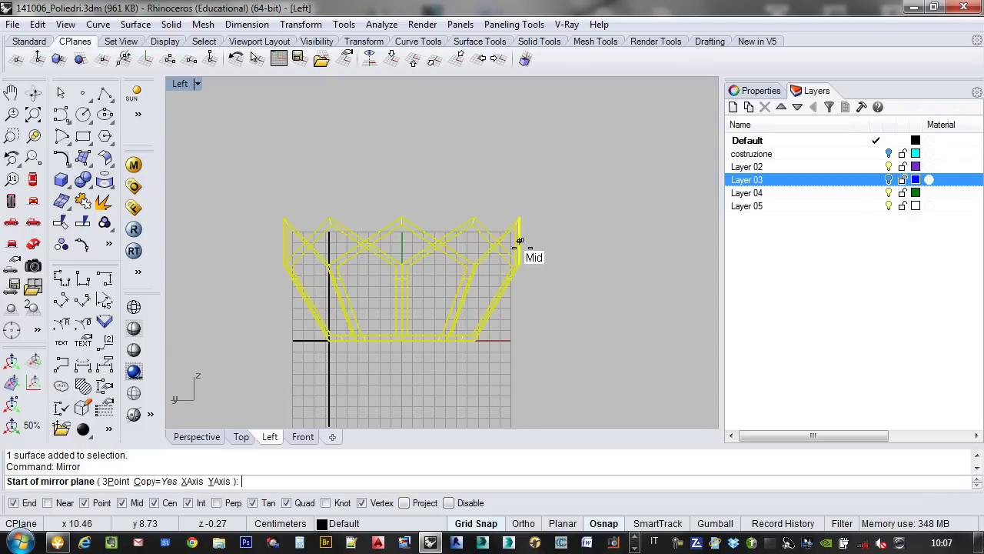
{"action": "scroll", "coordinate": [522, 240], "scroll_direction": "up", "scroll_amount": 5}
{"action": "scroll", "coordinate": [529, 230], "scroll_direction": "up", "scroll_amount": 3}
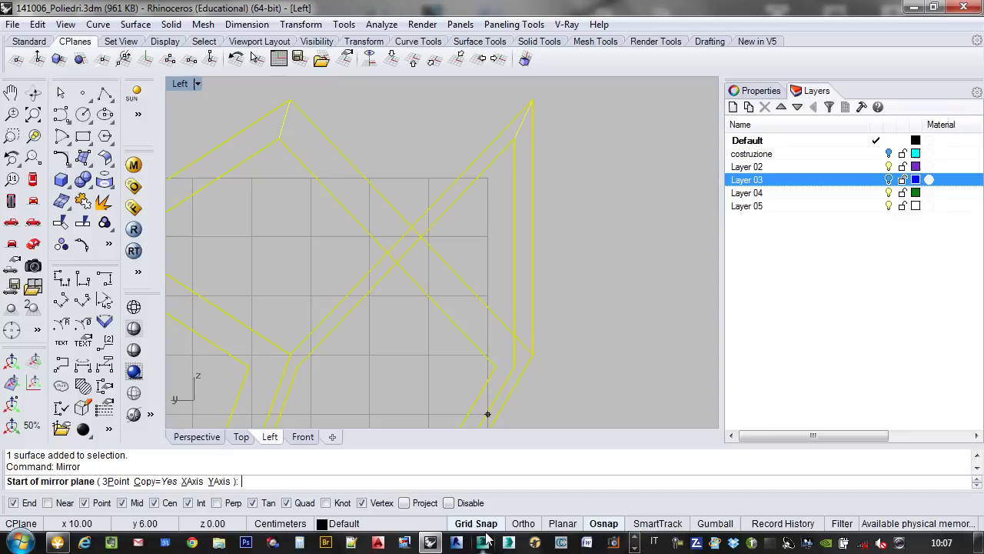
{"action": "left_click", "coordinate": [533, 228]}
{"action": "scroll", "coordinate": [577, 234], "scroll_direction": "down", "scroll_amount": 4}
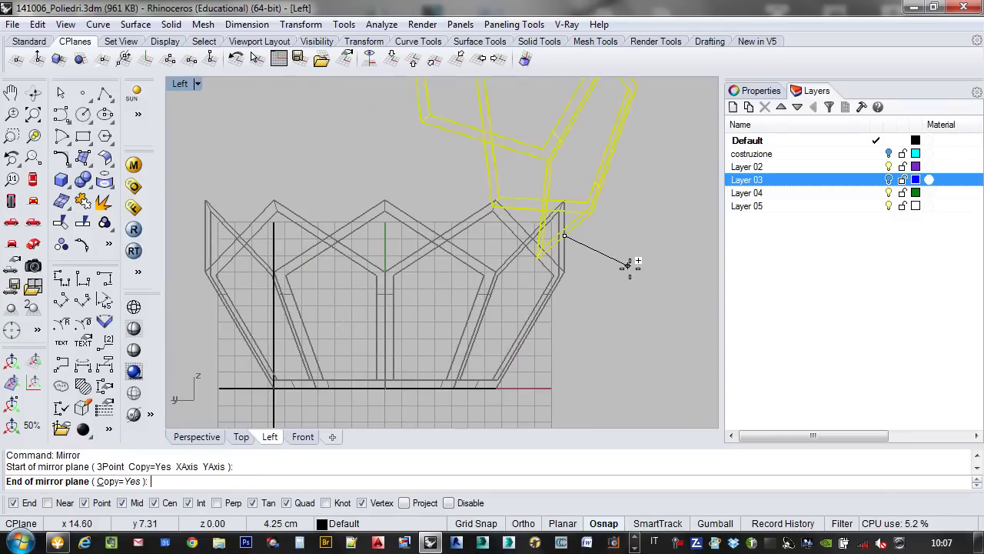
{"action": "key", "text": "F8"}
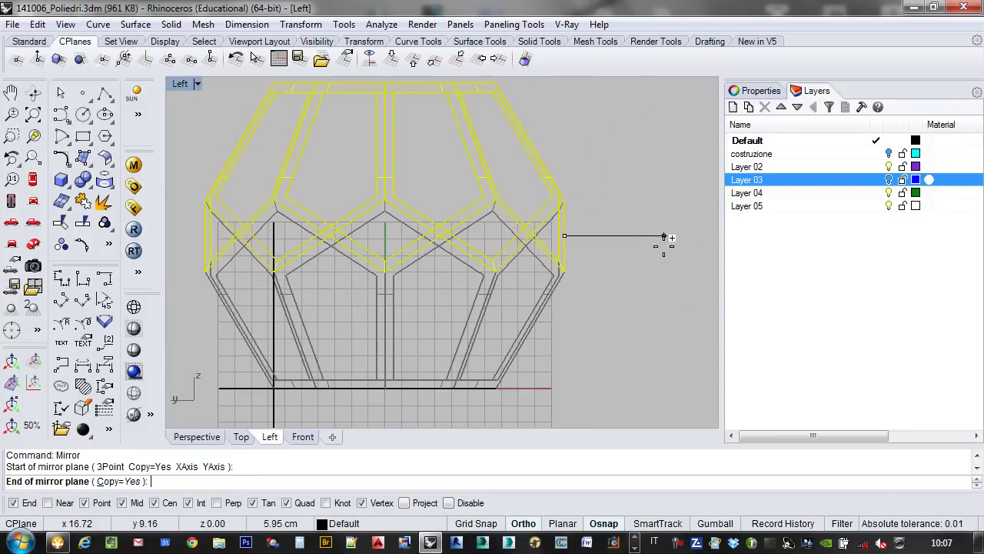
- Mirror a copy of the lower half-frame upward about a horizontal plane and select the mirrored upper half
{"action": "left_click", "coordinate": [648, 244]}
{"action": "scroll", "coordinate": [454, 202], "scroll_direction": "down", "scroll_amount": 4}
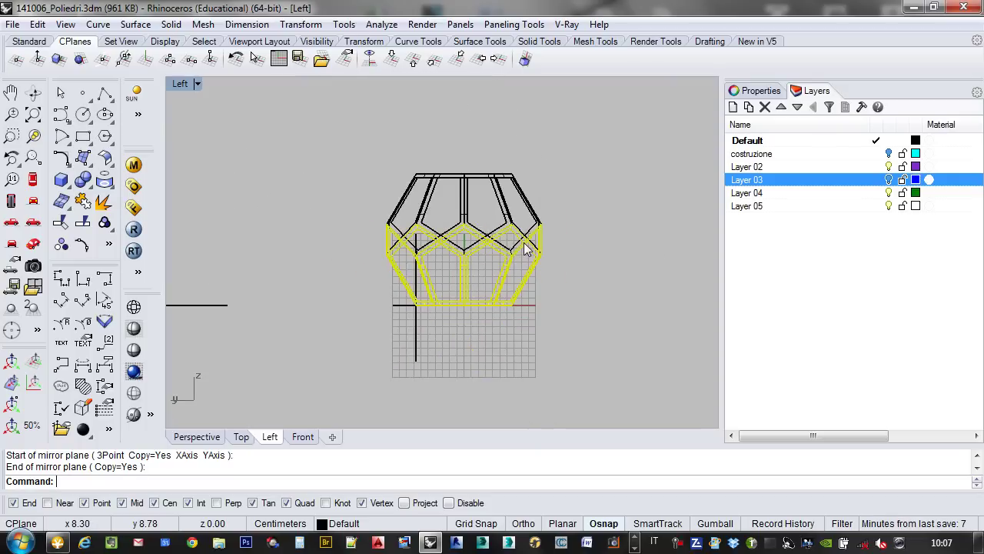
{"action": "scroll", "coordinate": [545, 164], "scroll_direction": "up", "scroll_amount": 4}
{"action": "key", "text": "Escape"}
{"action": "left_click_drag", "start_coordinate": [373, 222], "coordinate": [313, 240]}
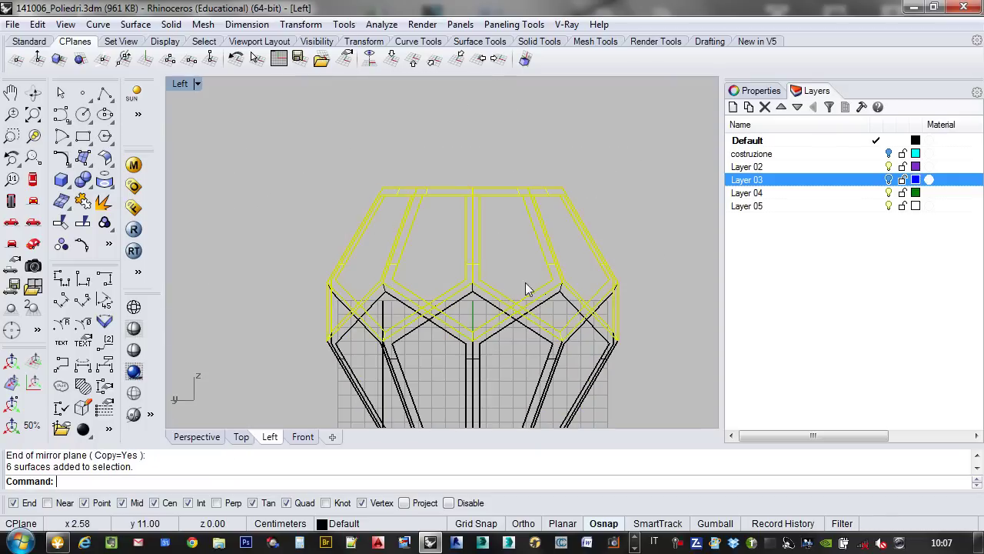
{"action": "scroll", "coordinate": [314, 206], "scroll_direction": "down", "scroll_amount": 2}
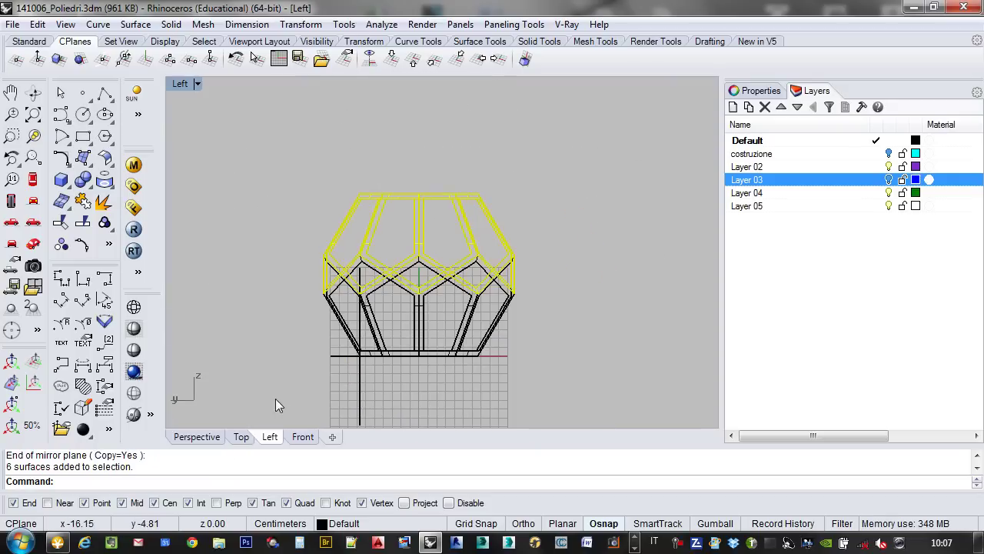
- Examine in the perspective view how the mirrored upper half lines up with the lower half
{"action": "left_click", "coordinate": [196, 436]}
{"action": "scroll", "coordinate": [430, 231], "scroll_direction": "down", "scroll_amount": 3}
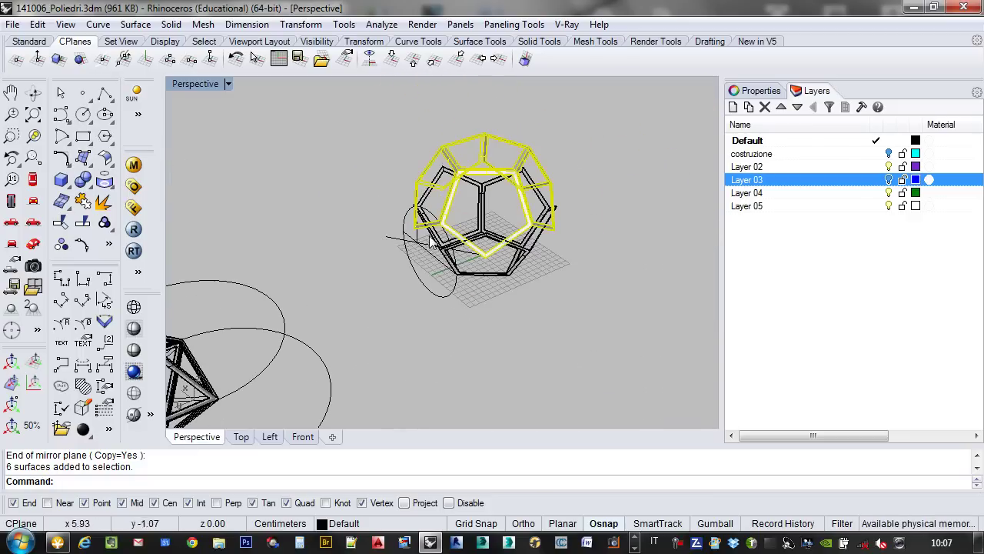
{"action": "right_click_drag", "start_coordinate": [430, 230], "coordinate": [471, 235], "text": "shift"}
{"action": "scroll", "coordinate": [471, 235], "scroll_direction": "up", "scroll_amount": 3}
{"action": "scroll", "coordinate": [496, 288], "scroll_direction": "up", "scroll_amount": 2}
{"action": "scroll", "coordinate": [497, 280], "scroll_direction": "down", "scroll_amount": 5}
{"action": "right_click_drag", "start_coordinate": [498, 279], "coordinate": [250, 325]}
{"action": "scroll", "coordinate": [251, 325], "scroll_direction": "up", "scroll_amount": 2}
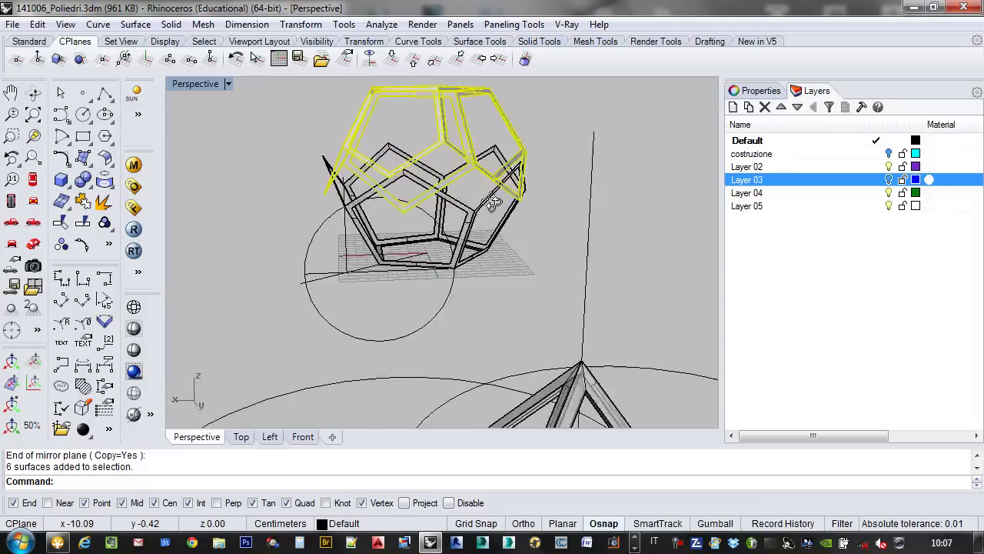
{"action": "scroll", "coordinate": [323, 315], "scroll_direction": "down", "scroll_amount": 2}
{"action": "right_click_drag", "start_coordinate": [323, 315], "coordinate": [374, 310]}
{"action": "scroll", "coordinate": [396, 274], "scroll_direction": "up", "scroll_amount": 4}
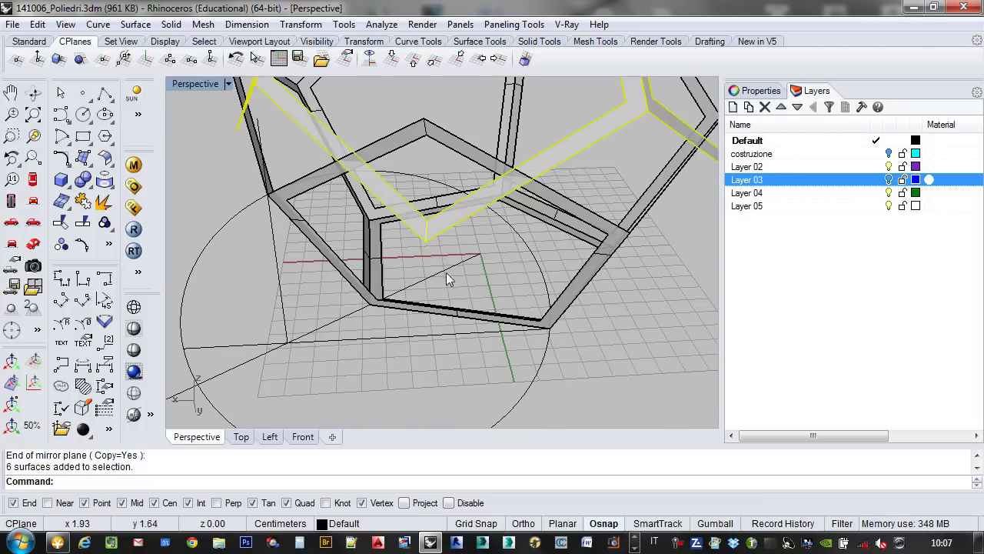
{"action": "scroll", "coordinate": [397, 261], "scroll_direction": "down", "scroll_amount": 2}
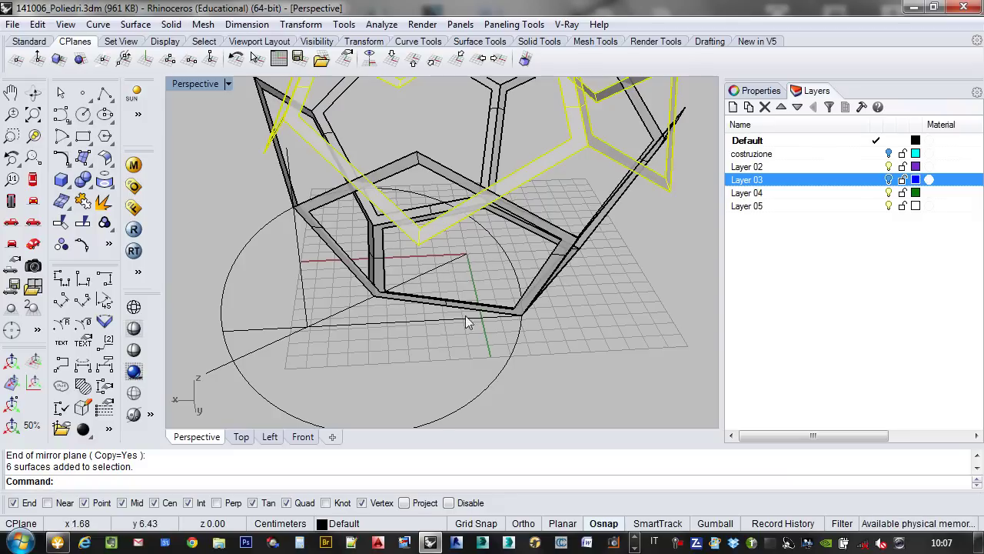
{"action": "right_click_drag", "start_coordinate": [439, 290], "coordinate": [391, 287]}
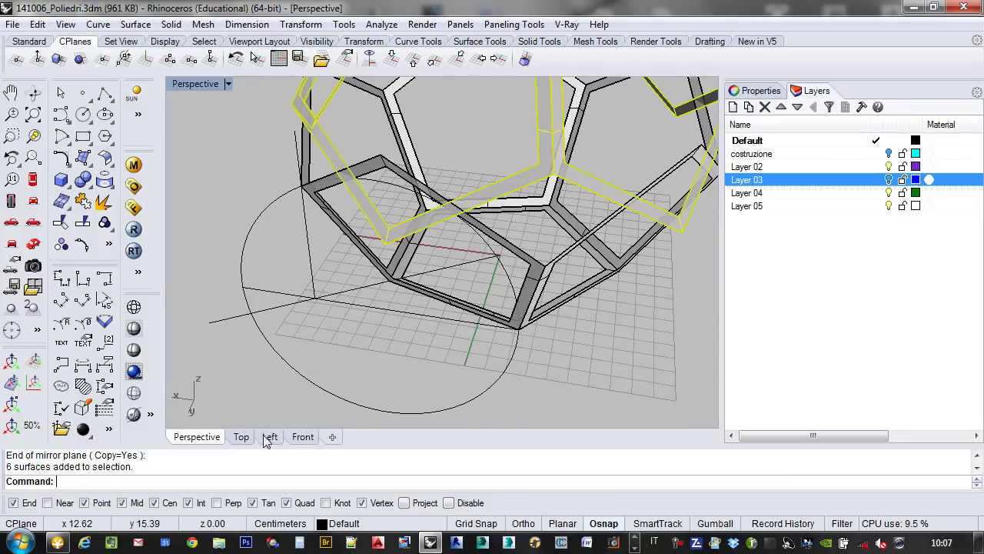
- Rotate the upper half about the origin in the top view, from one outer vertex to the adjacent vertex
{"action": "left_click", "coordinate": [241, 437]}
{"action": "scroll", "coordinate": [352, 307], "scroll_direction": "down", "scroll_amount": 5}
{"action": "scroll", "coordinate": [250, 221], "scroll_direction": "up", "scroll_amount": 4}
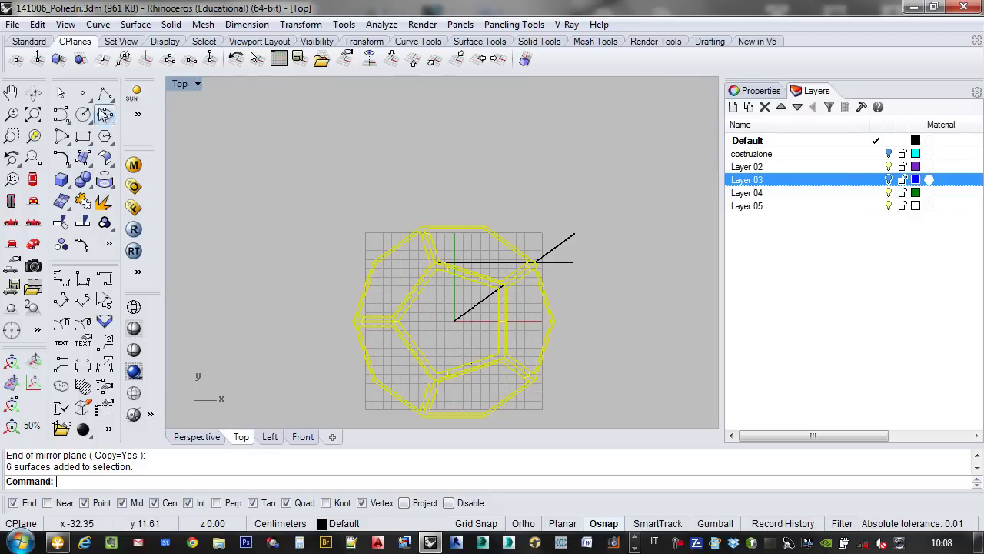
{"action": "scroll", "coordinate": [356, 229], "scroll_direction": "down", "scroll_amount": 3}
{"action": "scroll", "coordinate": [417, 377], "scroll_direction": "up", "scroll_amount": 3}
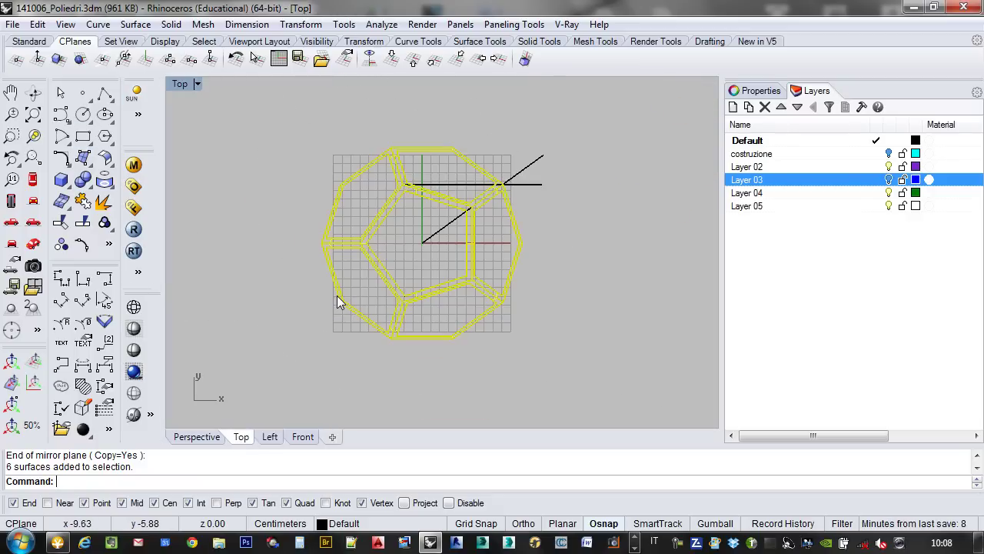
{"action": "type", "text": "Rotate"}
{"action": "key", "text": "Return"}
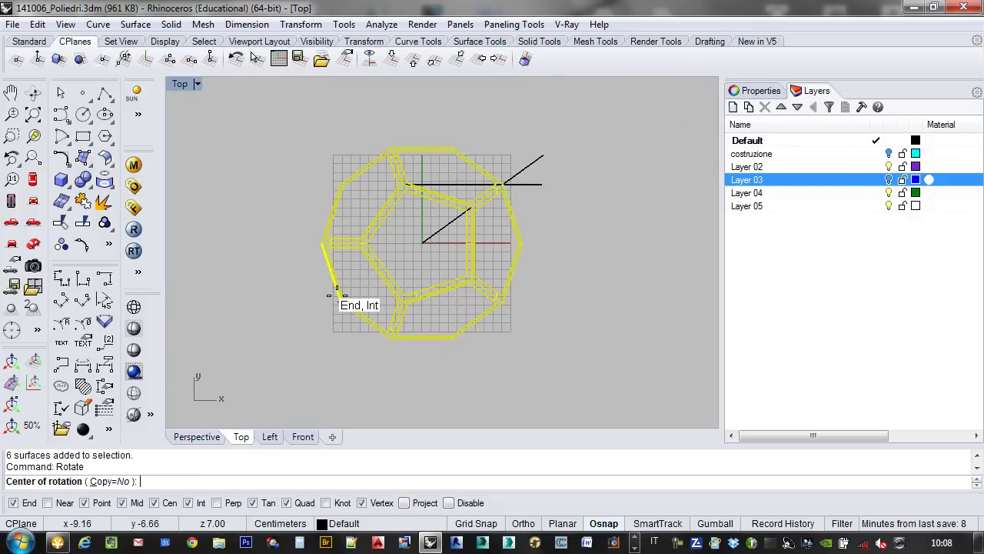
{"action": "left_click", "coordinate": [421, 243]}
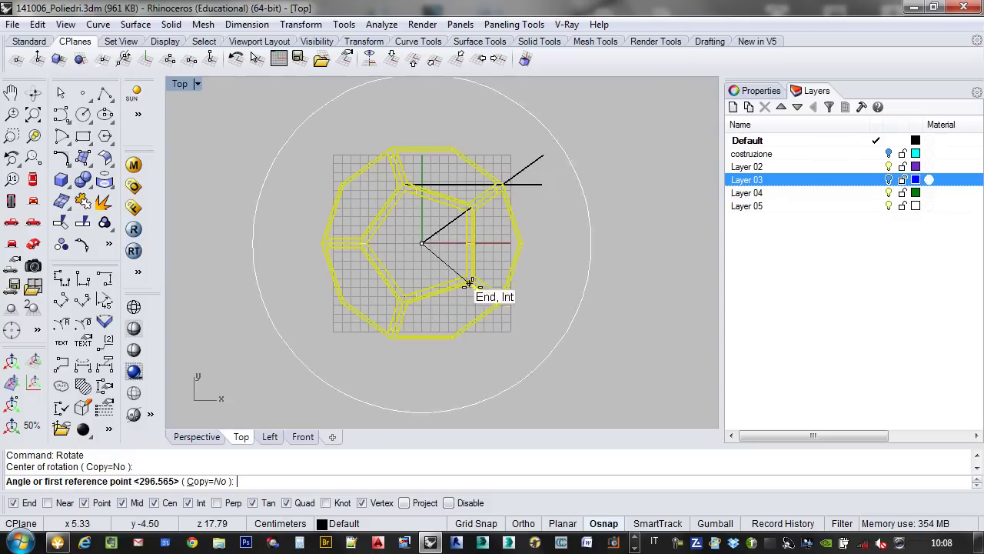
{"action": "scroll", "coordinate": [415, 254], "scroll_direction": "up", "scroll_amount": 3}
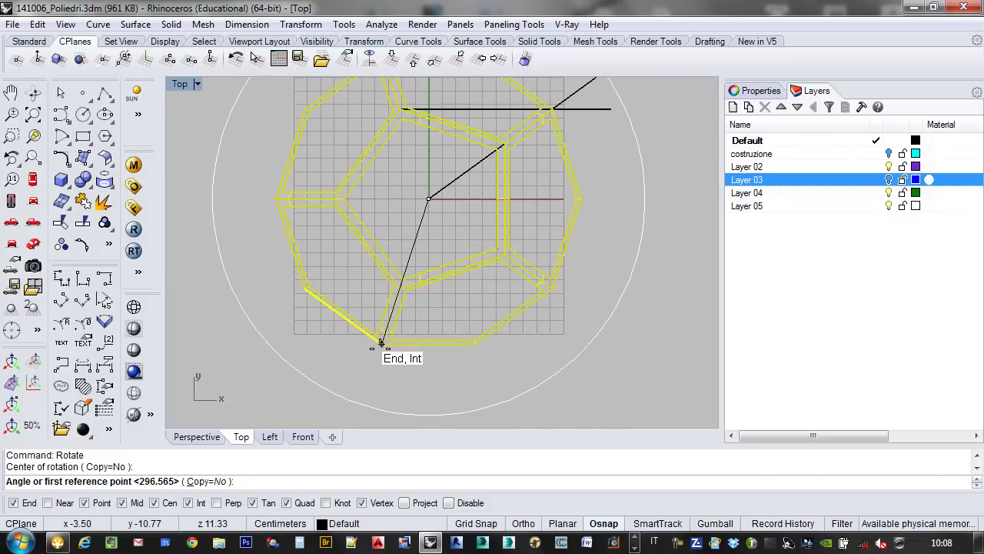
{"action": "left_click", "coordinate": [381, 342]}
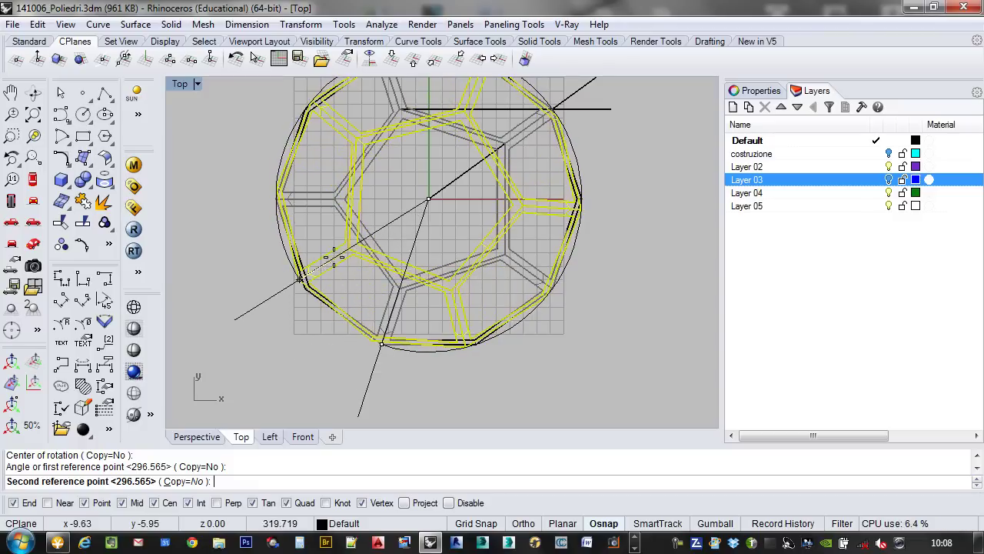
{"action": "left_click", "coordinate": [305, 286]}
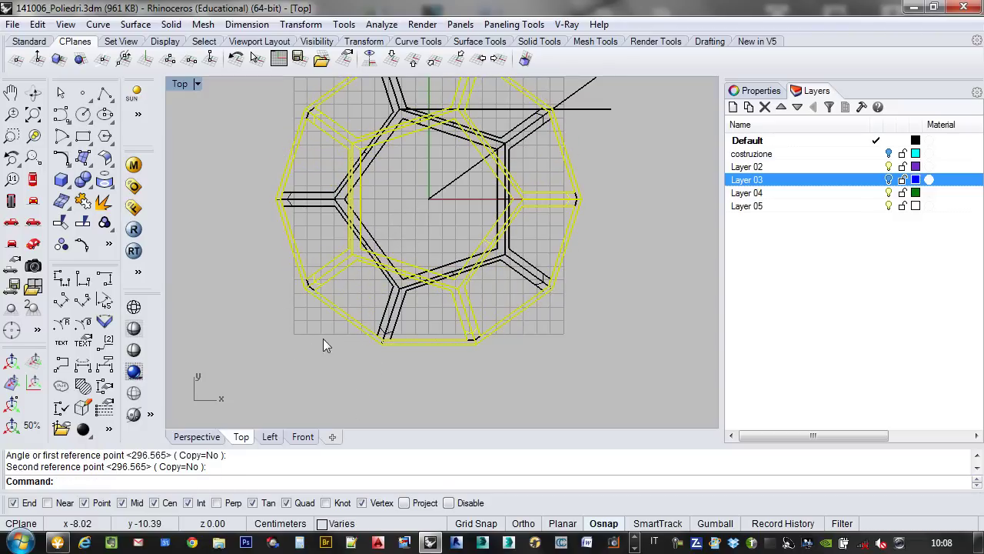
- Select all twelve pentagonal frame surfaces of the dodecahedron, including the base one, and join them into one polysurface
{"action": "mouse_move", "coordinate": [325, 340]}
{"action": "right_mouse_down"}
{"action": "mouse_move", "coordinate": [384, 318]}
{"action": "mouse_move", "coordinate": [336, 344]}
{"action": "right_mouse_up"}
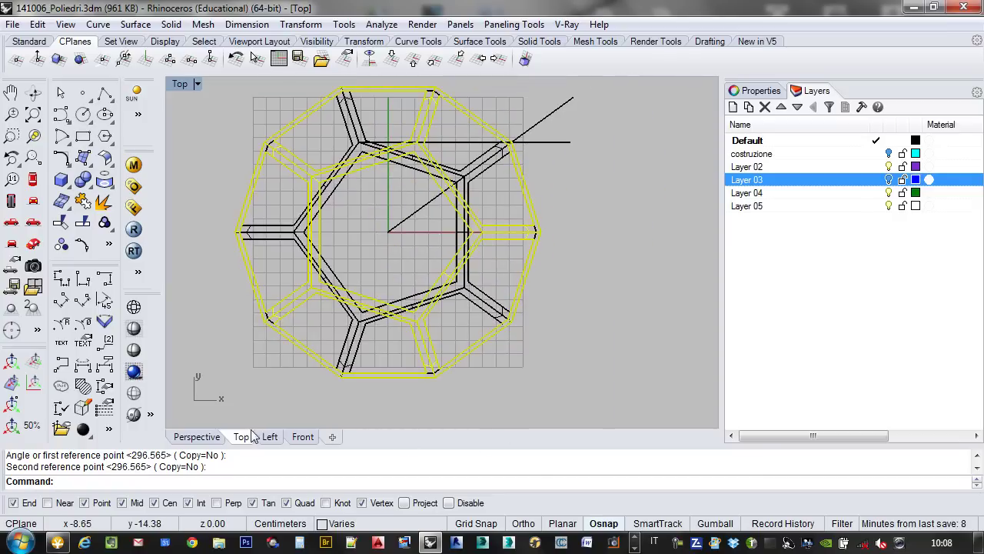
{"action": "left_click", "coordinate": [202, 437]}
{"action": "right_click_drag", "start_coordinate": [439, 326], "coordinate": [553, 201]}
{"action": "scroll", "coordinate": [620, 207], "scroll_direction": "up", "scroll_amount": 6}
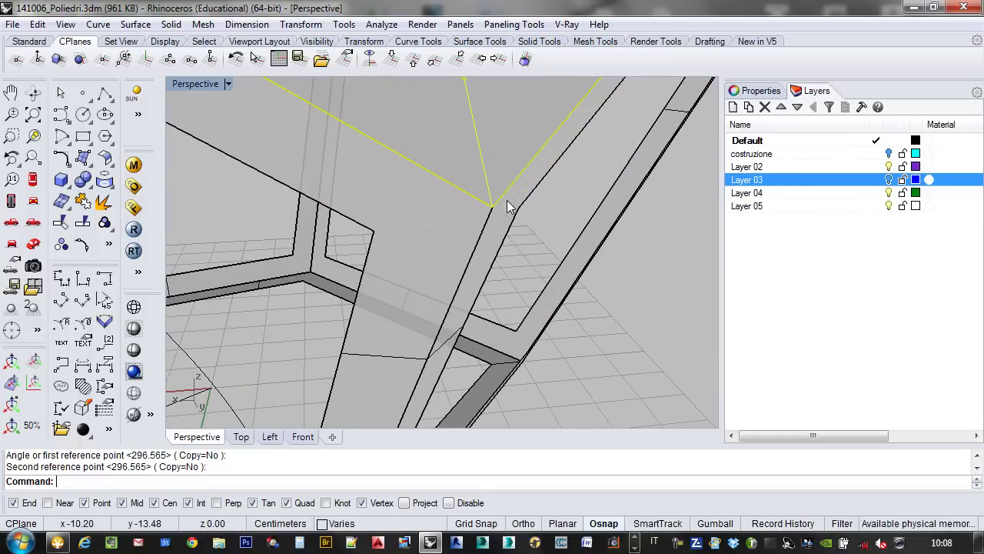
{"action": "scroll", "coordinate": [508, 206], "scroll_direction": "down", "scroll_amount": 8}
{"action": "right_click_drag", "start_coordinate": [553, 215], "coordinate": [477, 238]}
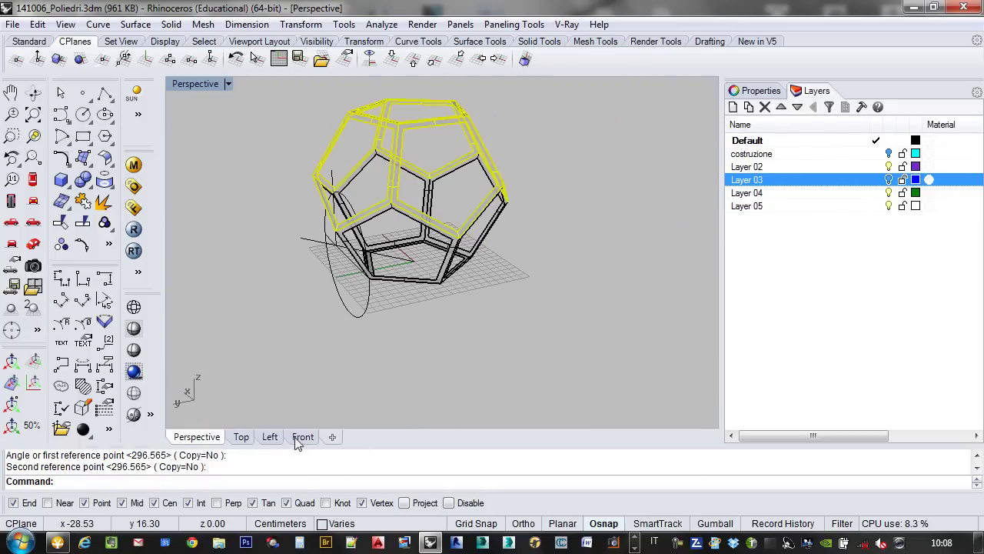
{"action": "left_click", "coordinate": [270, 436]}
{"action": "scroll", "coordinate": [487, 245], "scroll_direction": "down", "scroll_amount": 2}
{"action": "scroll", "coordinate": [452, 258], "scroll_direction": "up", "scroll_amount": 2}
{"action": "left_click_drag", "start_coordinate": [568, 179], "coordinate": [395, 326]}
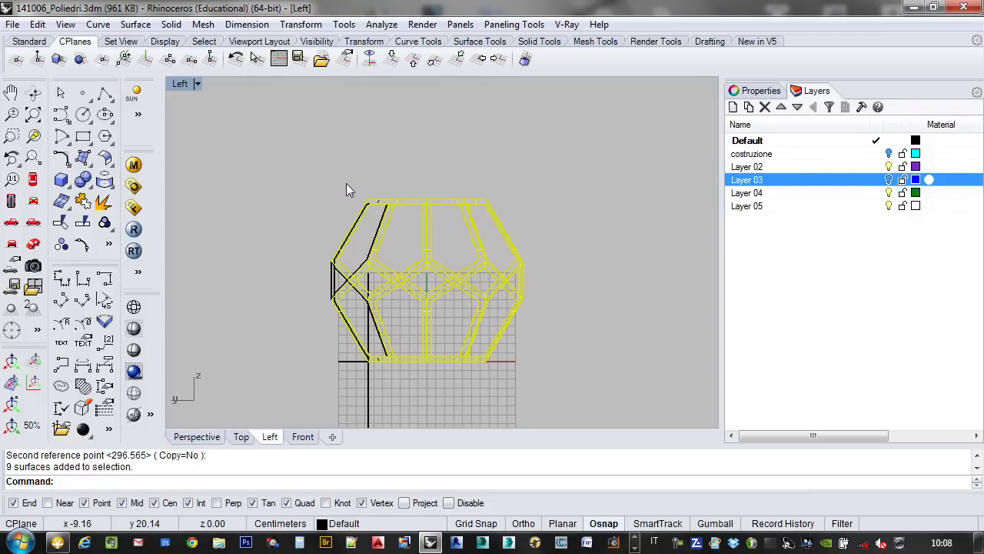
{"action": "left_click_drag", "start_coordinate": [346, 179], "coordinate": [327, 269]}
{"action": "left_click_drag", "start_coordinate": [283, 324], "coordinate": [283, 324]}
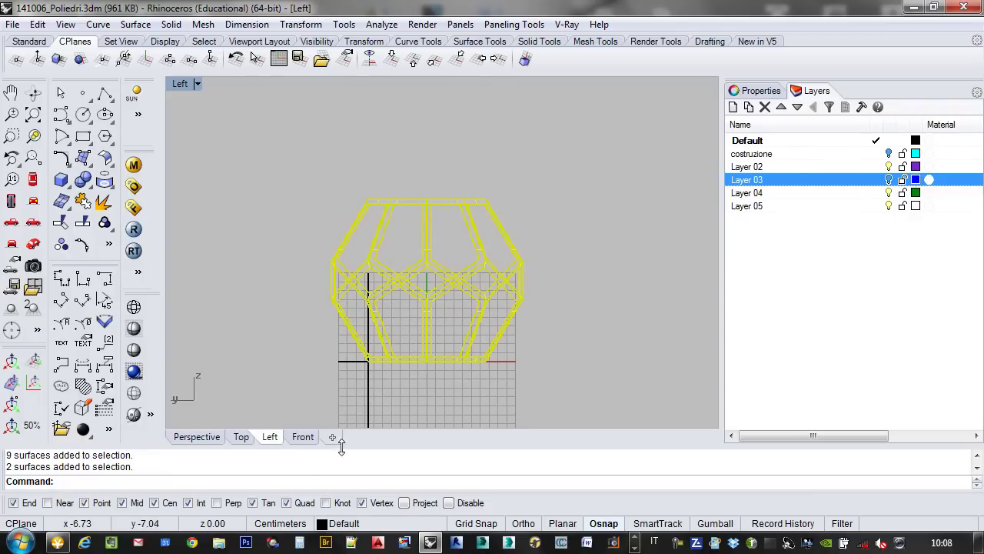
{"action": "left_click", "coordinate": [203, 438]}
{"action": "scroll", "coordinate": [381, 277], "scroll_direction": "up", "scroll_amount": 5}
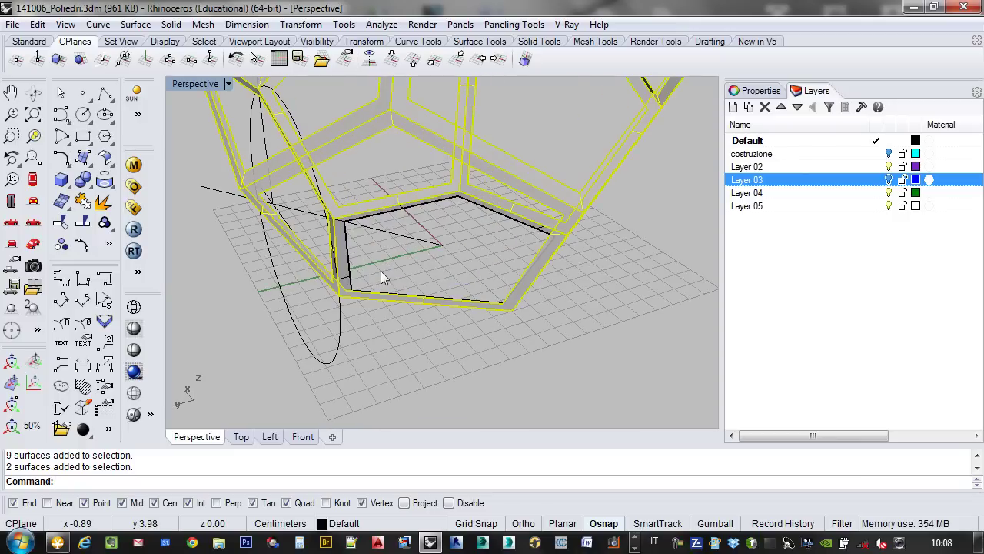
{"action": "left_click", "coordinate": [343, 267]}
{"action": "scroll", "coordinate": [387, 266], "scroll_direction": "down", "scroll_amount": 5}
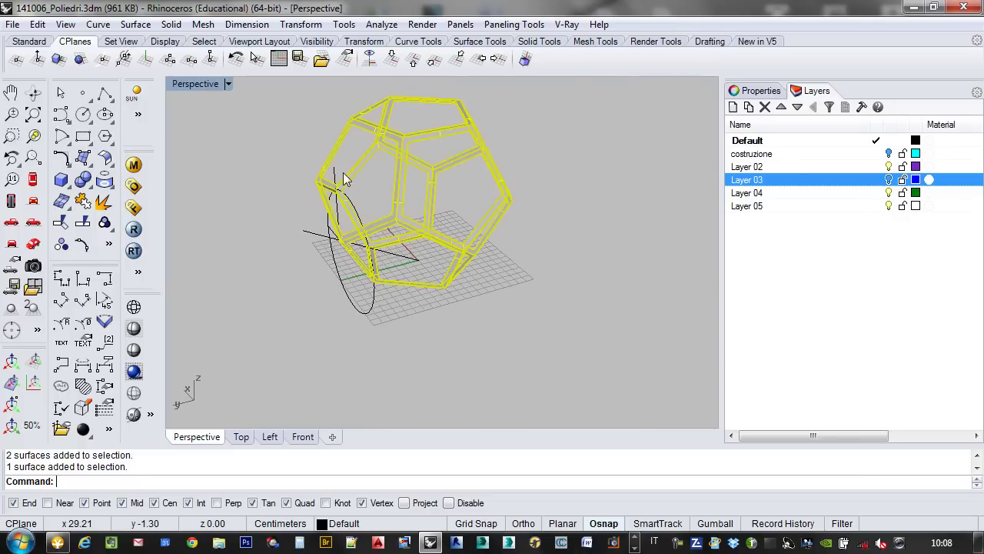
{"action": "left_click", "coordinate": [83, 201]}
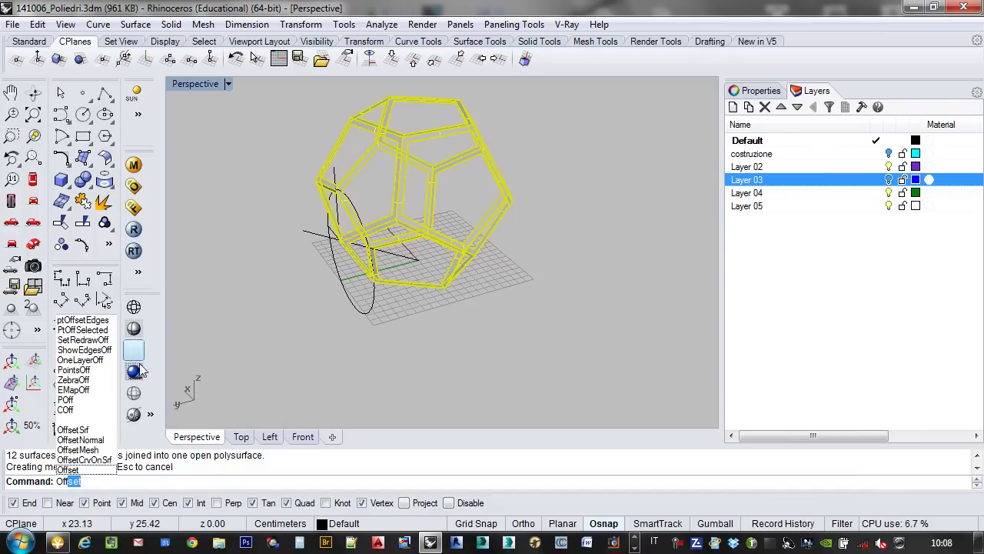
- Try offsetting the joined frame into a solid at a distance of 4 cm, and undo the offset
{"action": "left_click", "coordinate": [77, 430]}
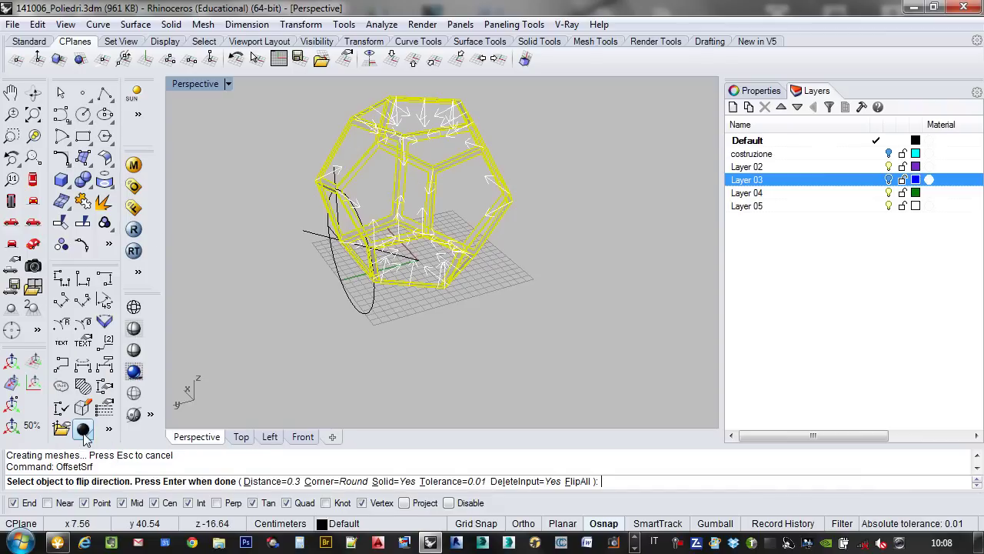
{"action": "scroll", "coordinate": [289, 156], "scroll_direction": "up", "scroll_amount": 5}
{"action": "scroll", "coordinate": [397, 218], "scroll_direction": "down", "scroll_amount": 2}
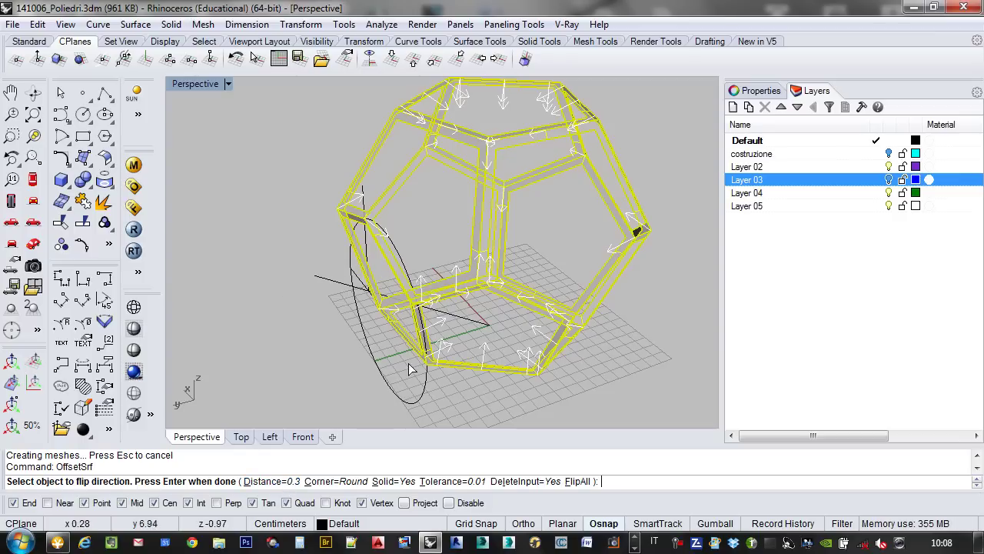
{"action": "left_click", "coordinate": [287, 480]}
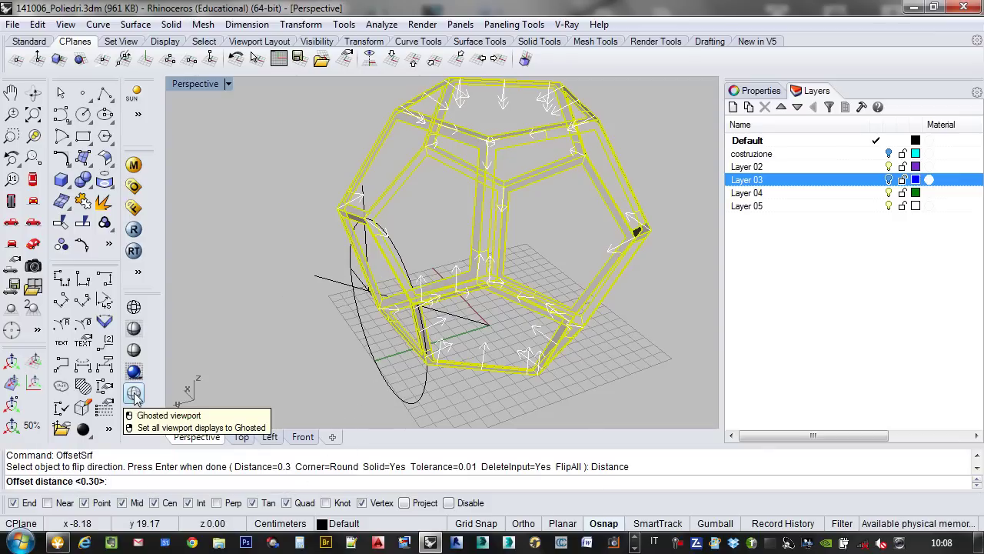
{"action": "type", "text": "04"}
{"action": "key", "text": "Return"}
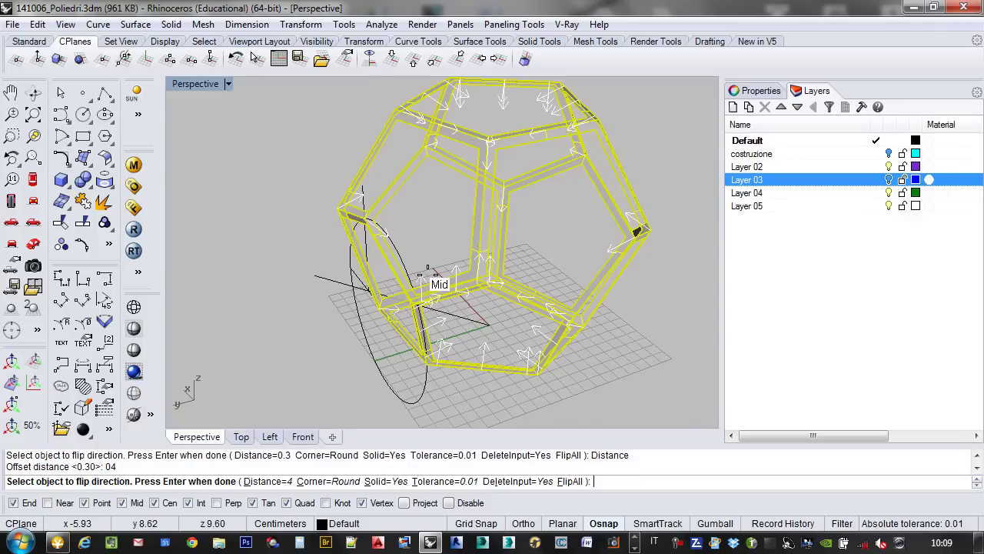
{"action": "key", "text": "Return"}
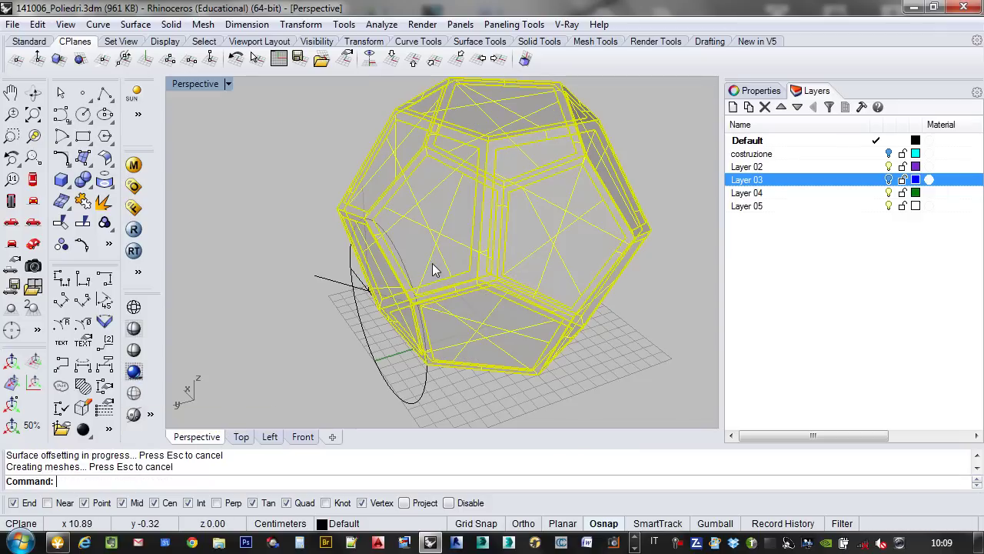
{"action": "key", "text": "ctrl+z"}
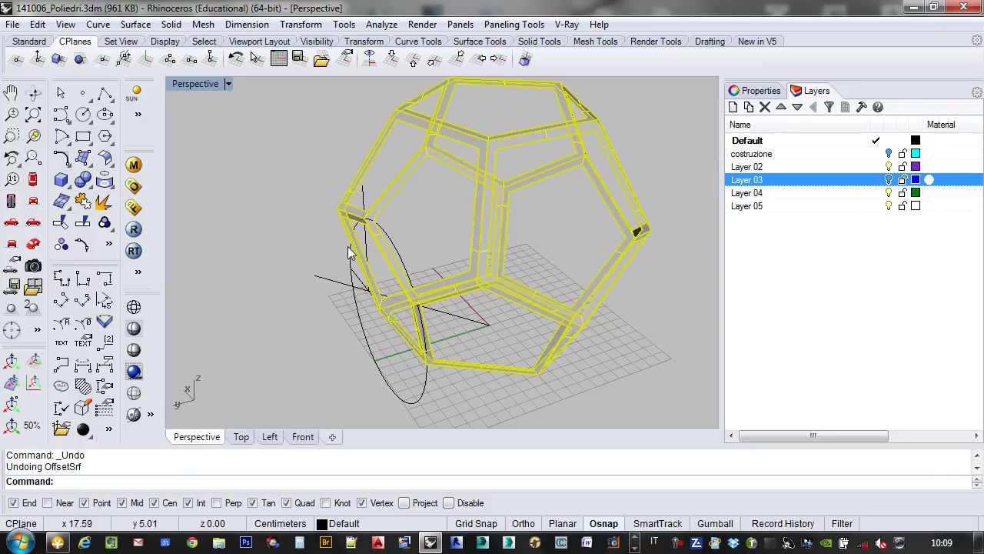
- Offset the joined frame into a solid at 0.3 cm, inspect its corners and undo the offset
{"action": "right_click", "coordinate": [267, 341]}
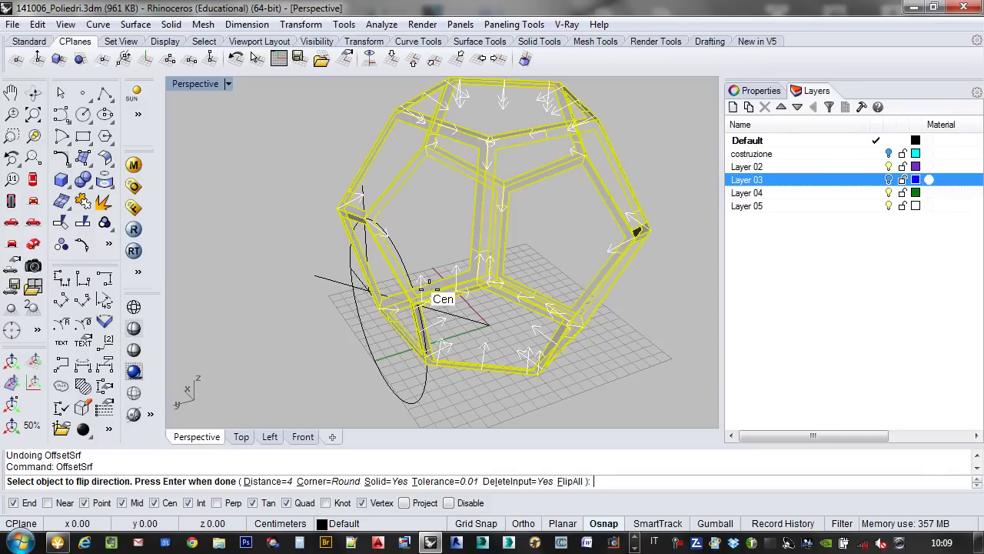
{"action": "left_click", "coordinate": [281, 481]}
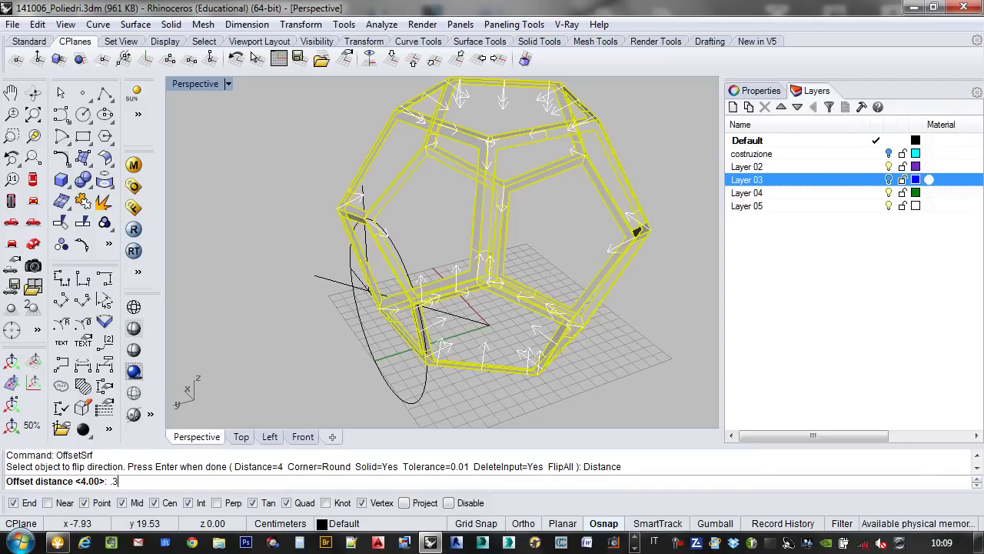
{"action": "key", "text": "Return"}
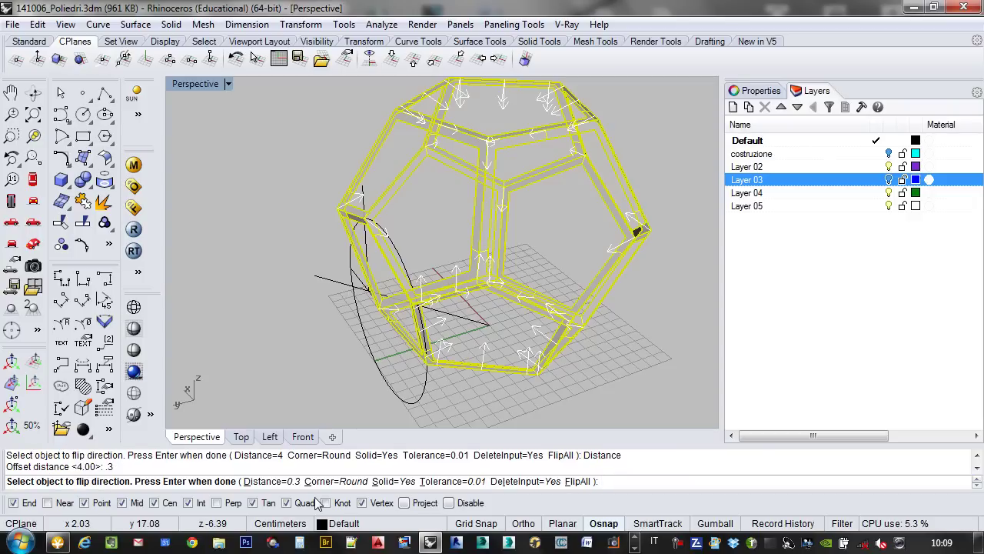
{"action": "right_click", "coordinate": [496, 278]}
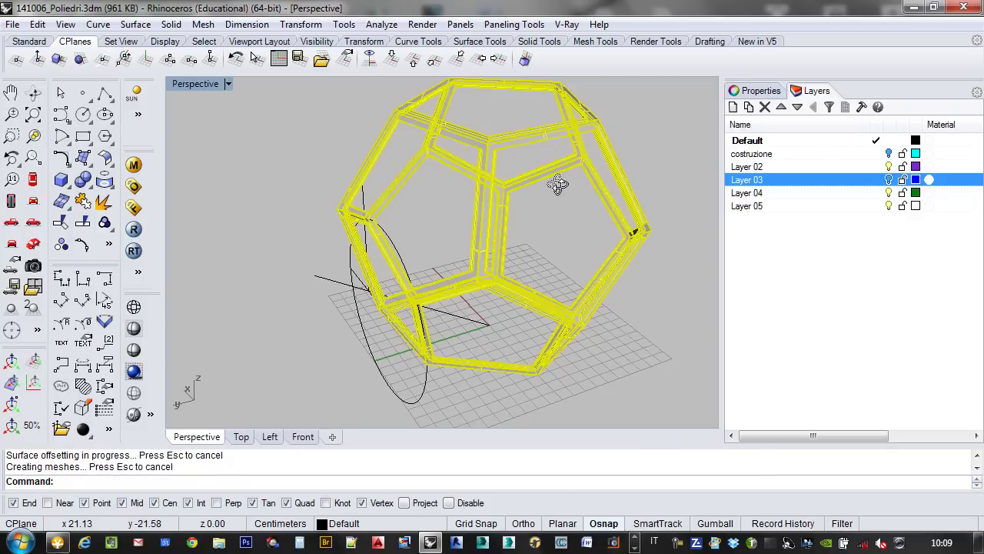
{"action": "right_click_drag", "start_coordinate": [558, 185], "coordinate": [356, 127]}
{"action": "scroll", "coordinate": [356, 127], "scroll_direction": "up", "scroll_amount": 5}
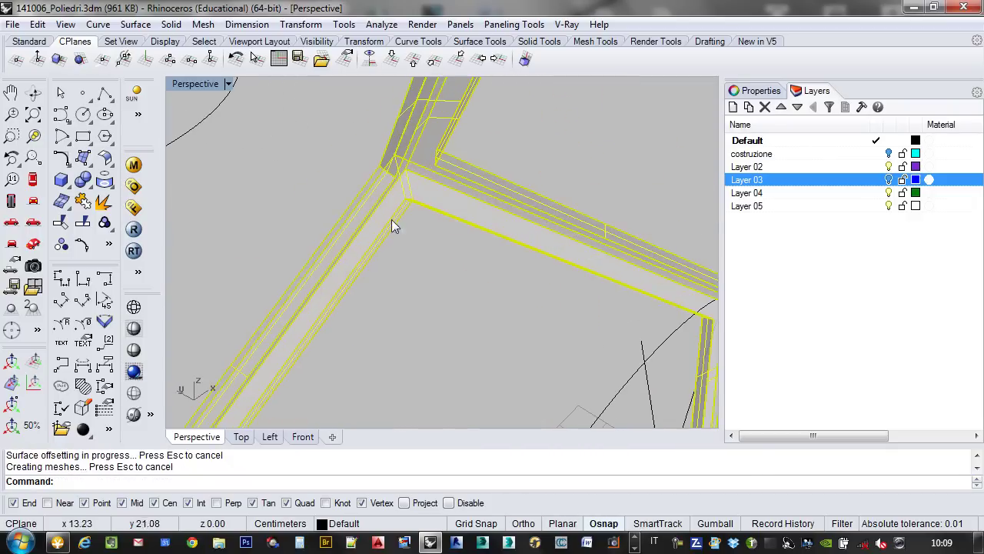
{"action": "right_click_drag", "start_coordinate": [391, 219], "coordinate": [331, 367]}
{"action": "key", "text": "ctrl+z"}
- Offset the joined dodecahedron frame into a solid at a distance of 0.5 cm
{"action": "right_click", "coordinate": [322, 333]}
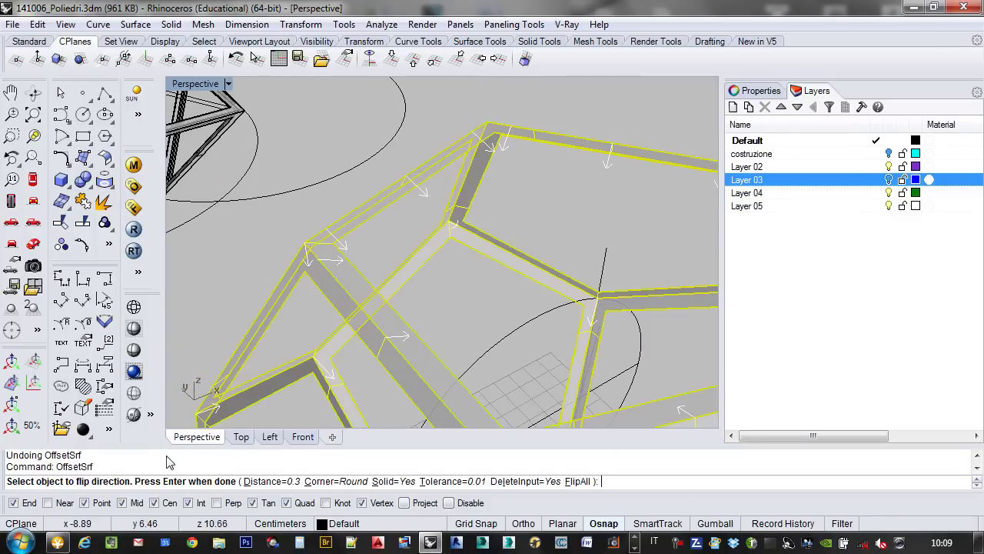
{"action": "left_click", "coordinate": [269, 481]}
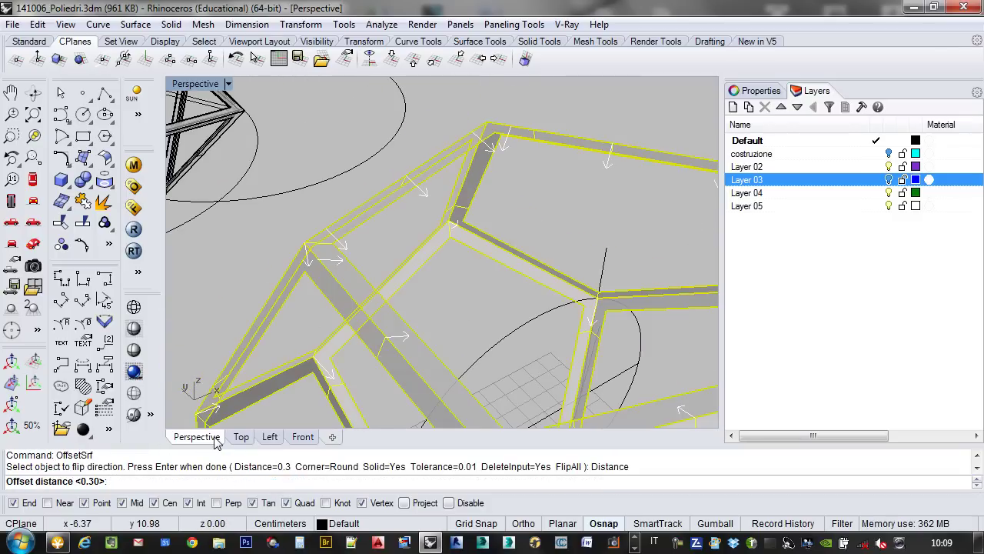
{"action": "type", "text": ".5"}
{"action": "key", "text": "Return"}
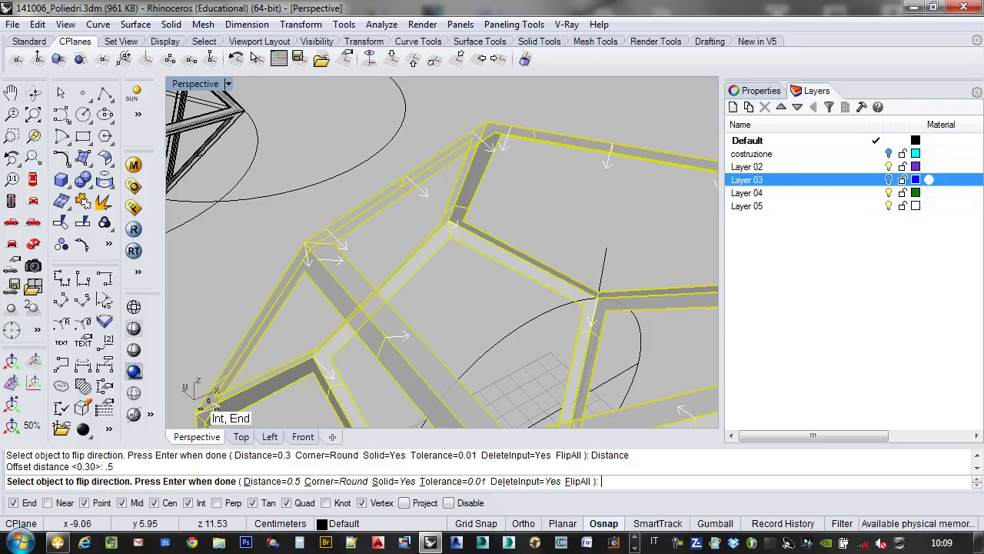
{"action": "scroll", "coordinate": [388, 289], "scroll_direction": "down", "scroll_amount": 3}
{"action": "right_click", "coordinate": [389, 289]}
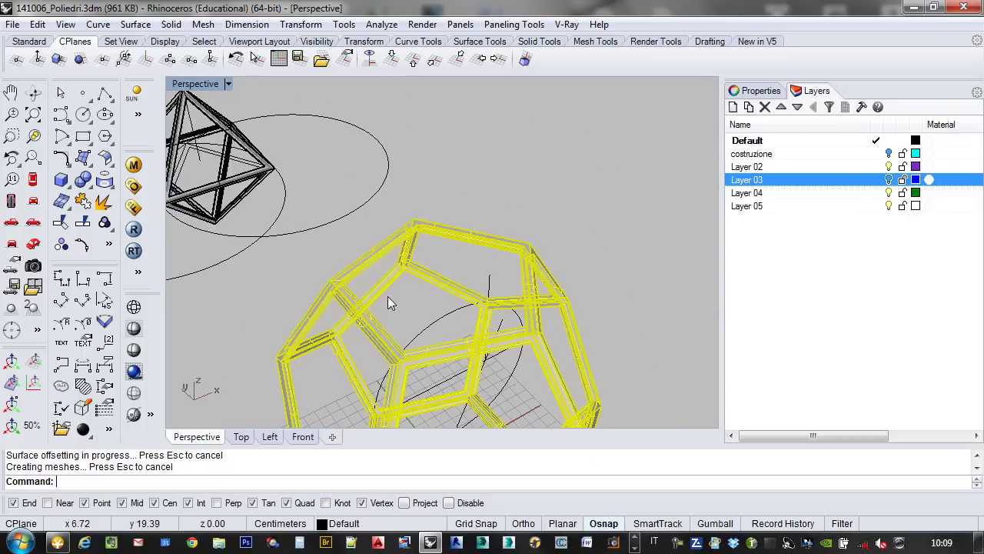
- Move the dodecahedron frame and its construction curves off the grid to the far side of the other polyhedron frame
{"action": "scroll", "coordinate": [388, 296], "scroll_direction": "up", "scroll_amount": 3}
{"action": "scroll", "coordinate": [462, 295], "scroll_direction": "down", "scroll_amount": 3}
{"action": "right_click_drag", "start_coordinate": [451, 297], "coordinate": [623, 296]}
{"action": "scroll", "coordinate": [538, 285], "scroll_direction": "down", "scroll_amount": 3}
{"action": "scroll", "coordinate": [495, 285], "scroll_direction": "up", "scroll_amount": 2}
{"action": "right_click_drag", "start_coordinate": [495, 285], "coordinate": [536, 171]}
{"action": "scroll", "coordinate": [407, 294], "scroll_direction": "down", "scroll_amount": 3}
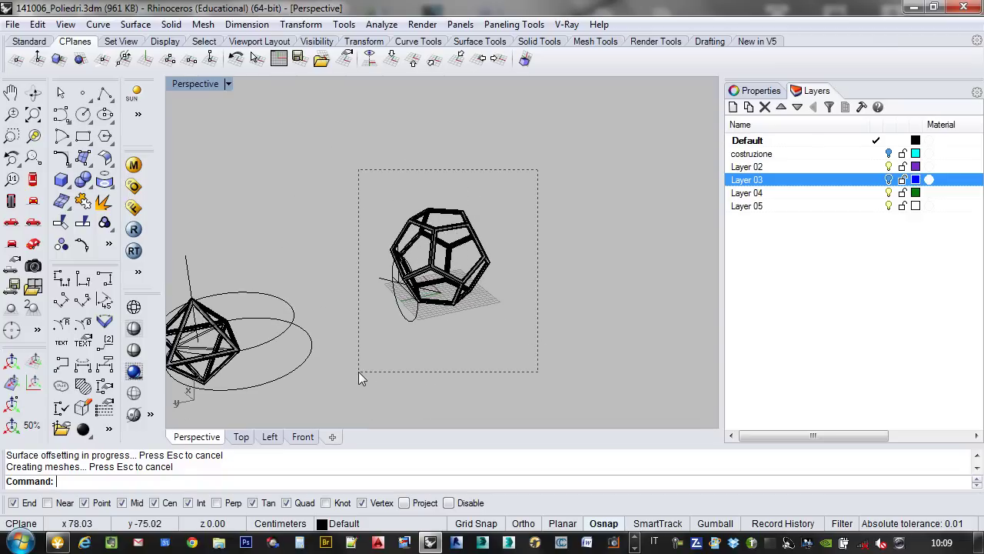
{"action": "left_click_drag", "start_coordinate": [358, 372], "coordinate": [360, 371]}
{"action": "scroll", "coordinate": [450, 308], "scroll_direction": "down", "scroll_amount": 3}
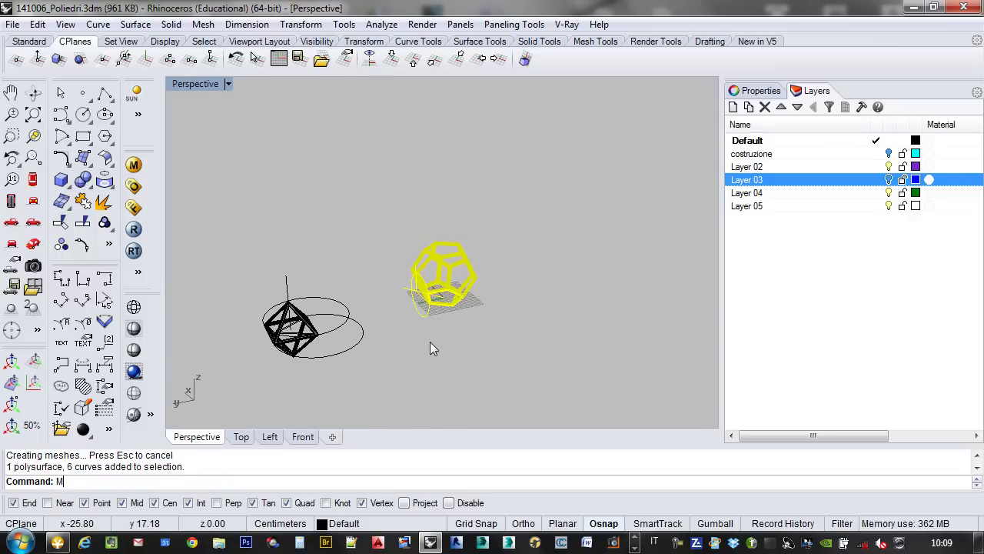
{"action": "type", "text": "ve"}
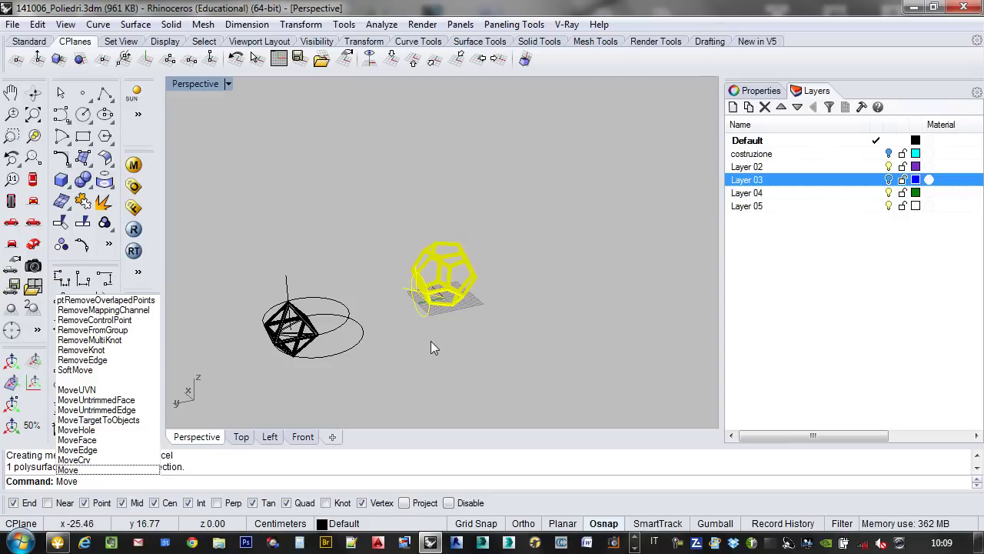
{"action": "key", "text": "Return"}
{"action": "left_click", "coordinate": [459, 331]}
{"action": "scroll", "coordinate": [457, 336], "scroll_direction": "down", "scroll_amount": 2}
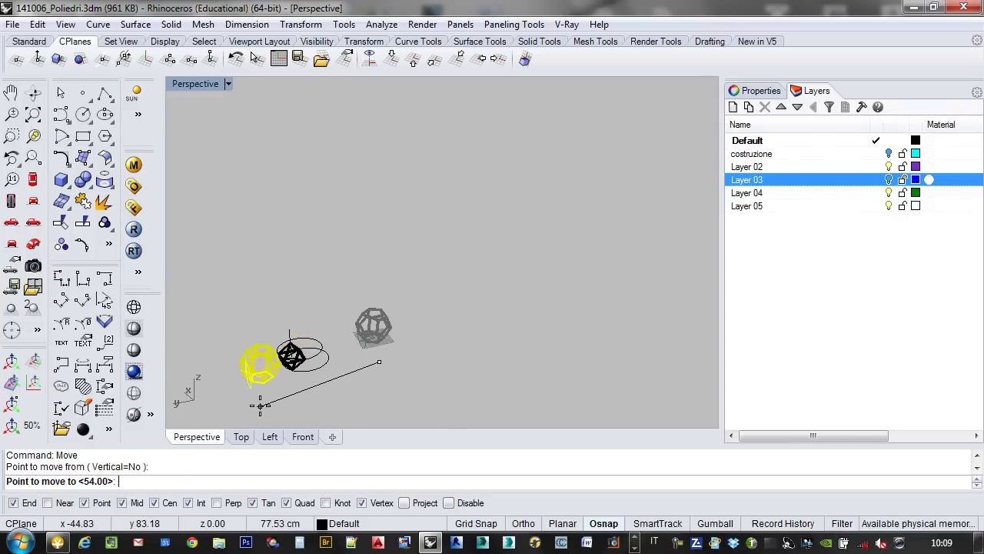
{"action": "left_click", "coordinate": [234, 394], "text": "shift"}
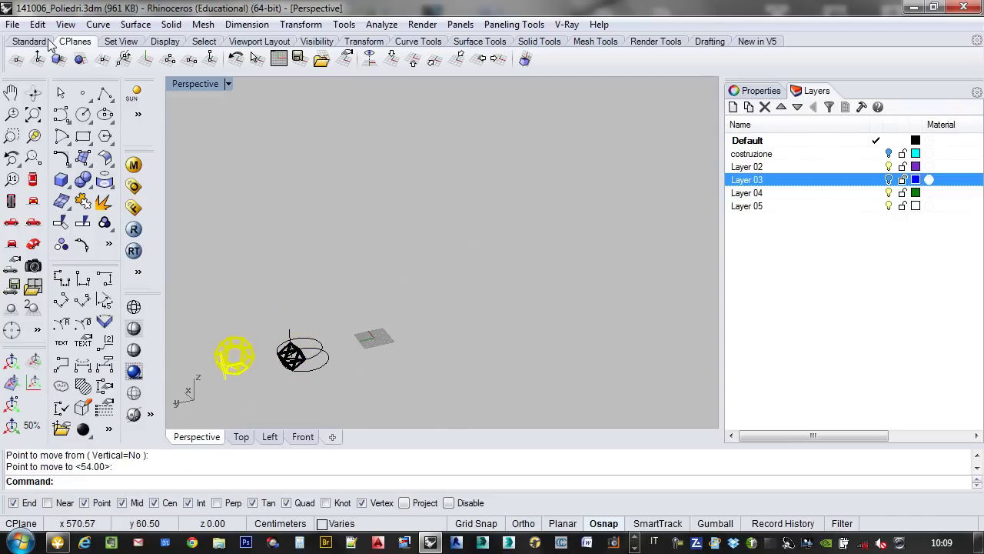
- Save the polyhedra model file
{"action": "left_click", "coordinate": [13, 24]}
{"action": "left_click", "coordinate": [38, 97]}
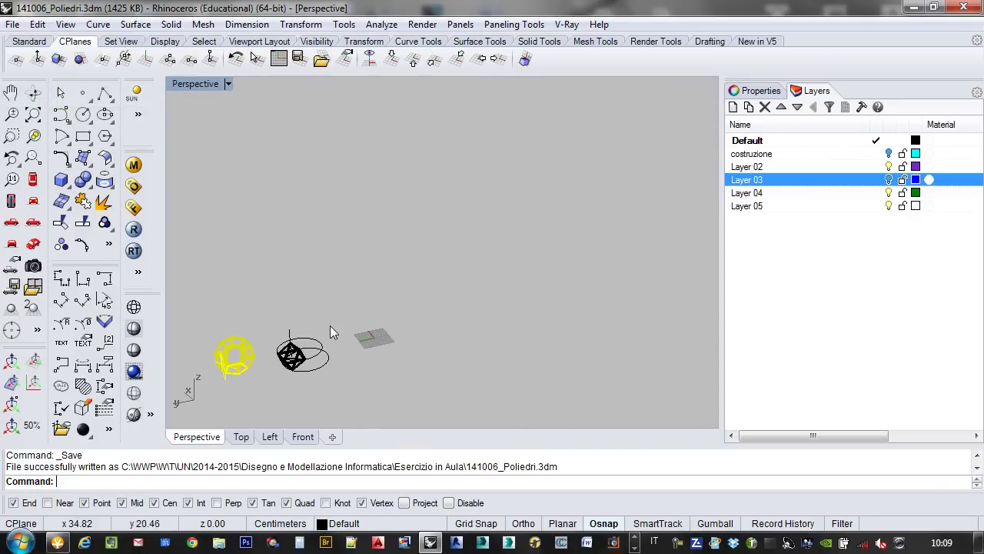
{"action": "scroll", "coordinate": [323, 339], "scroll_direction": "up", "scroll_amount": 1}
{"action": "scroll", "coordinate": [313, 355], "scroll_direction": "up", "scroll_amount": 2}
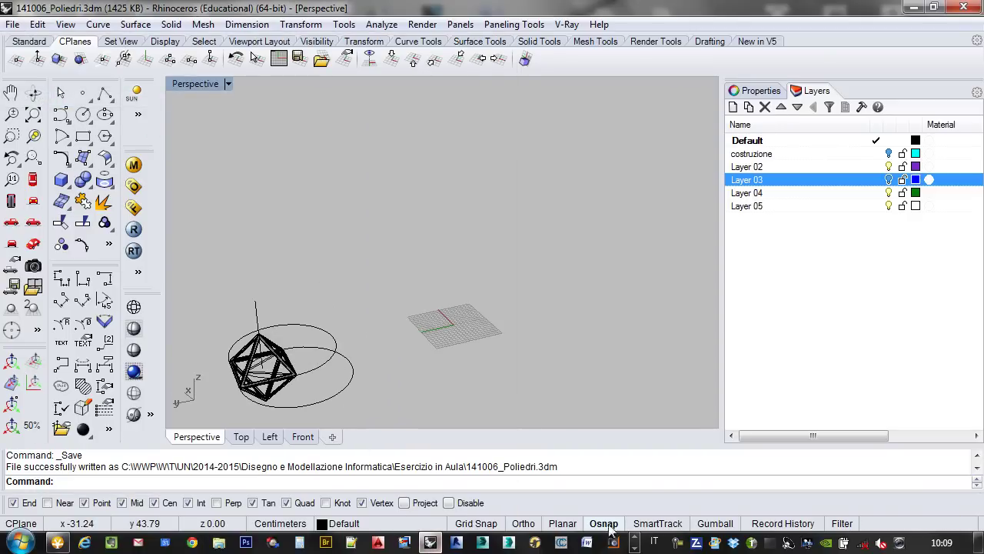
- Switch to Adobe Acrobat Pro, consult the Icosaedro entry in Lezione 02 Poliedri.pdf, and return to Rhinoceros
{"action": "left_click", "coordinate": [634, 547]}
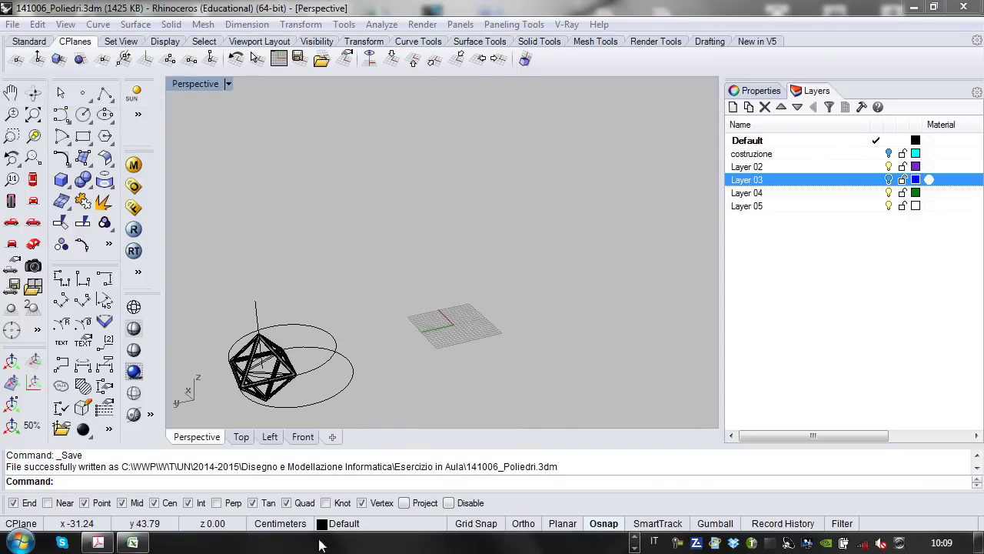
{"action": "left_click", "coordinate": [98, 543]}
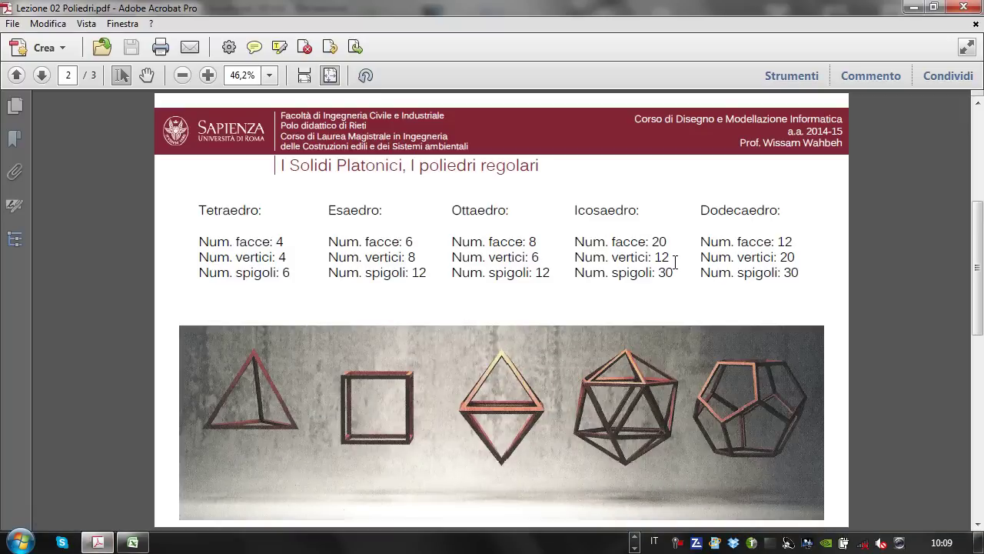
{"action": "left_click_drag", "start_coordinate": [568, 209], "coordinate": [639, 212]}
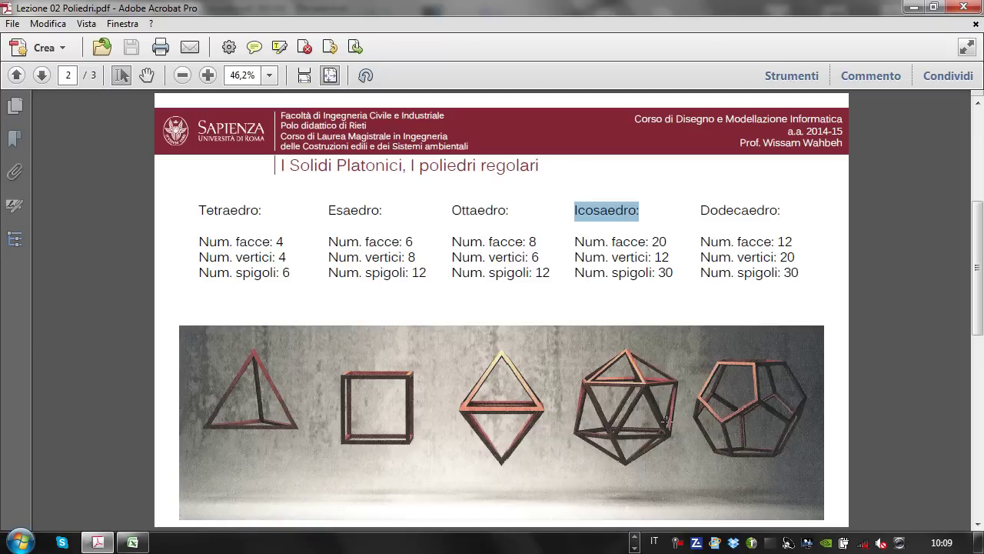
{"action": "left_click", "coordinate": [914, 7]}
- Draw a five-sided inscribed polygon centred on the origin with grid snap on, its corner at the grid's positive X-axis end
{"action": "scroll", "coordinate": [454, 338], "scroll_direction": "up", "scroll_amount": 5}
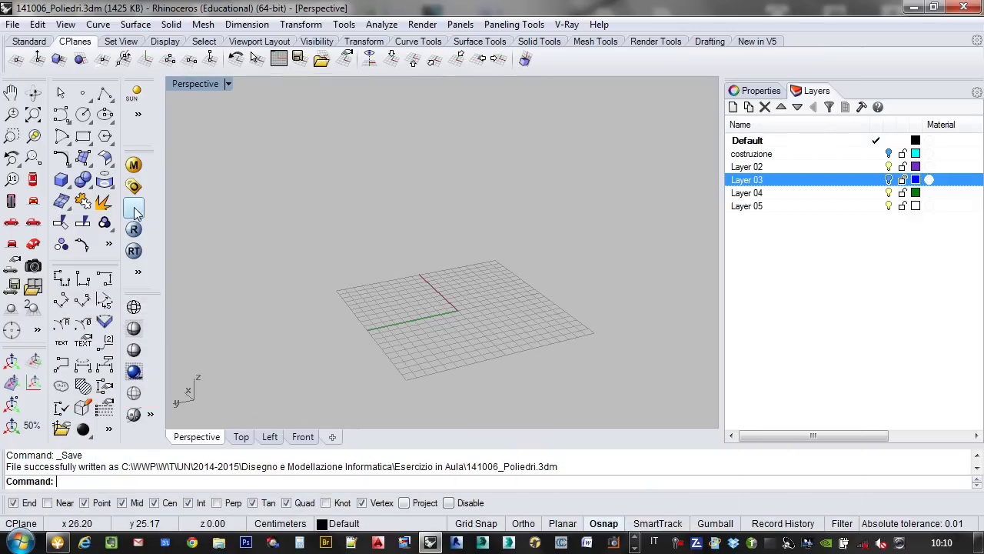
{"action": "left_click", "coordinate": [100, 139]}
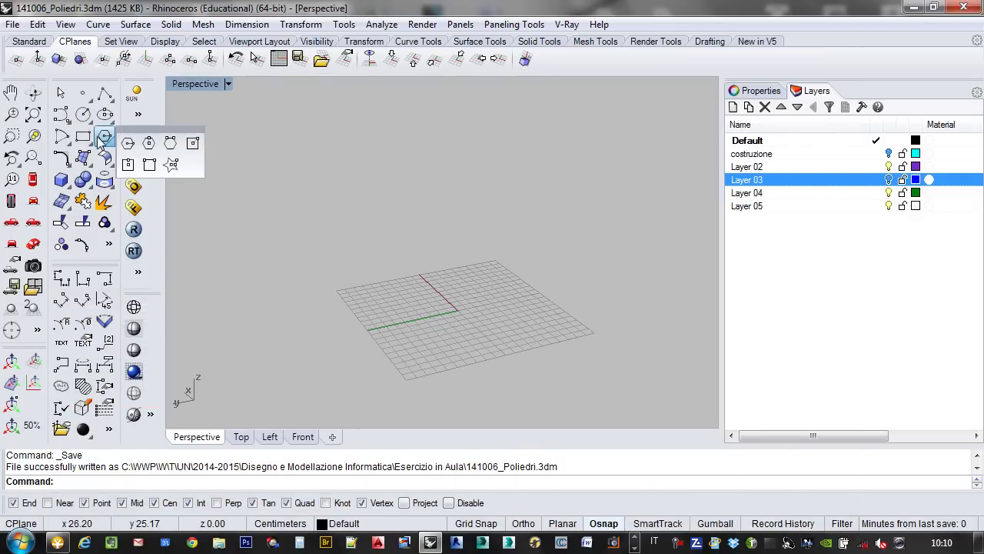
{"action": "left_click", "coordinate": [128, 143]}
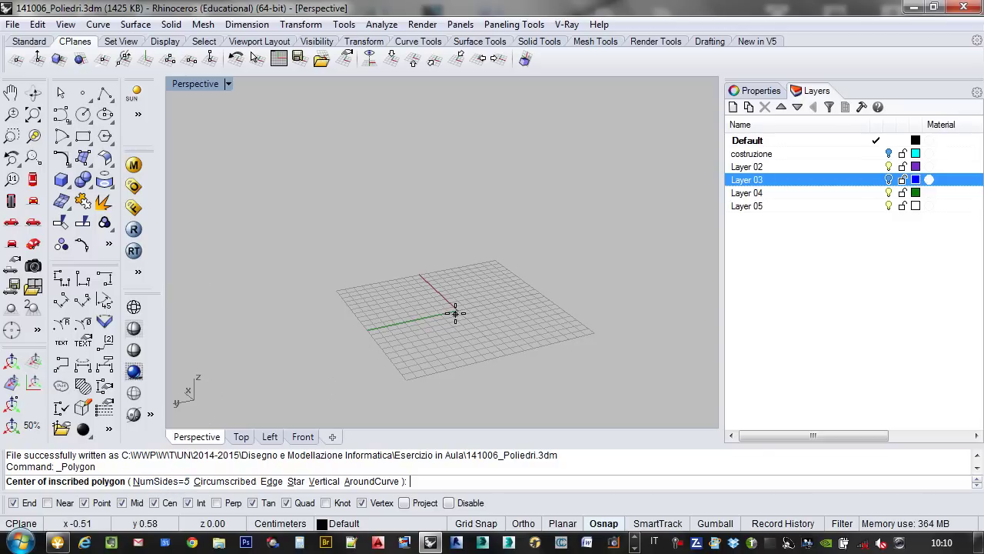
{"action": "scroll", "coordinate": [457, 306], "scroll_direction": "up", "scroll_amount": 3}
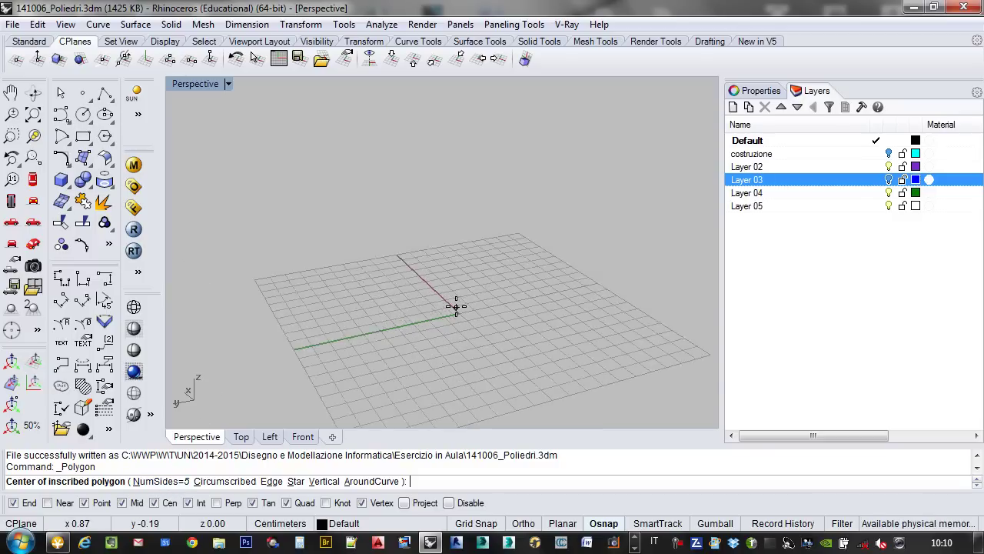
{"action": "left_click", "coordinate": [476, 523]}
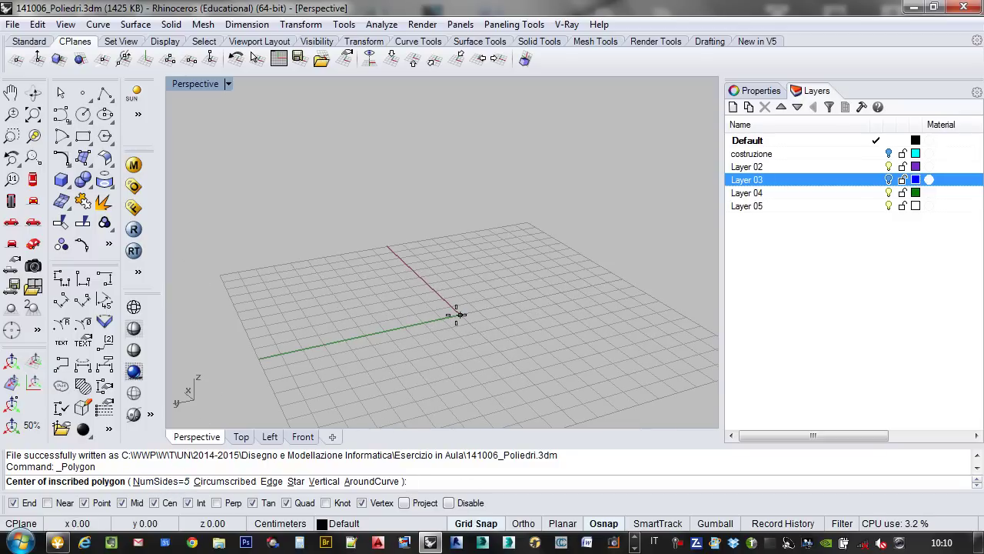
{"action": "left_click", "coordinate": [459, 313]}
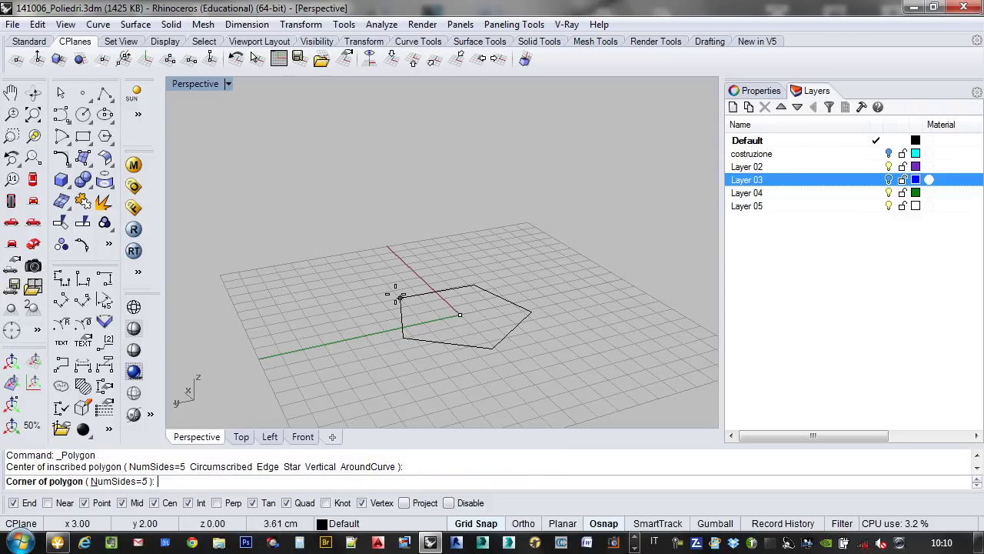
{"action": "left_click", "coordinate": [386, 247]}
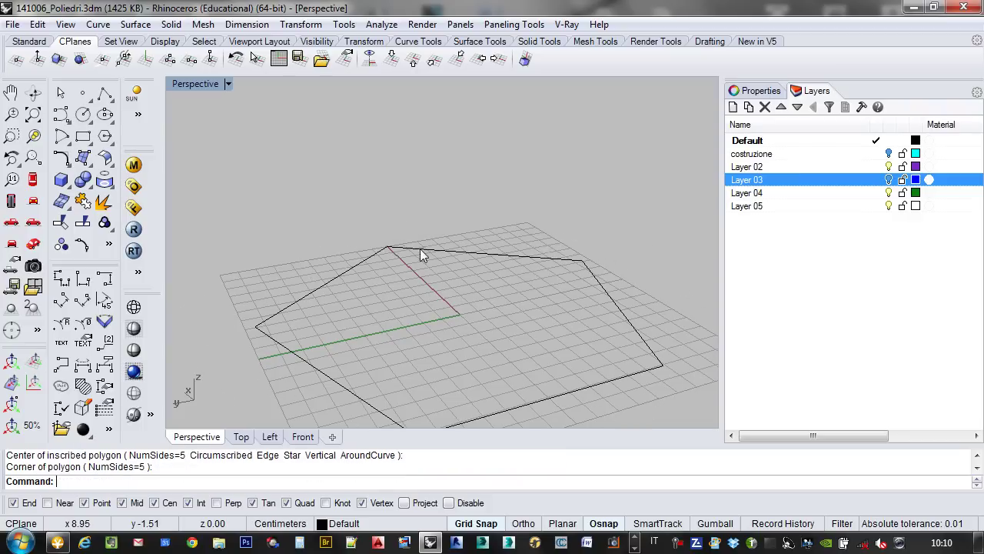
- Draw two circles centred on the ends of one pentagon side opposite the X-axis corner, each with that side as radius
{"action": "right_click_drag", "start_coordinate": [422, 255], "coordinate": [452, 239]}
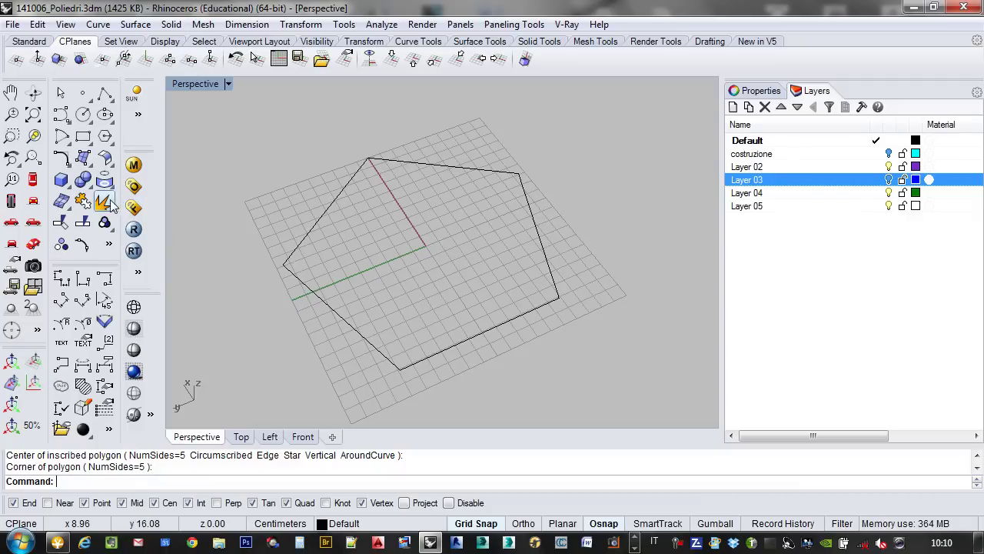
{"action": "left_click", "coordinate": [83, 114]}
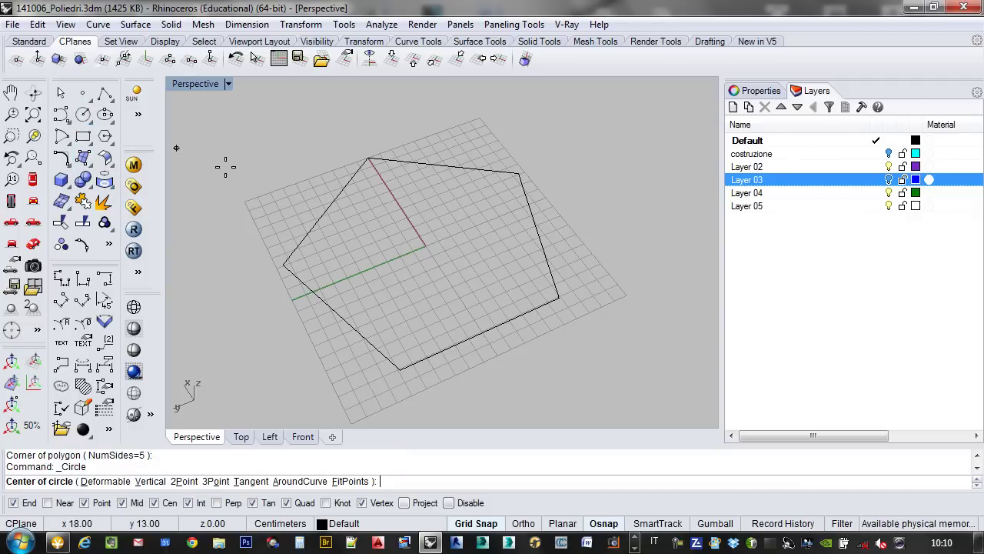
{"action": "left_click", "coordinate": [399, 369]}
{"action": "left_click", "coordinate": [558, 297]}
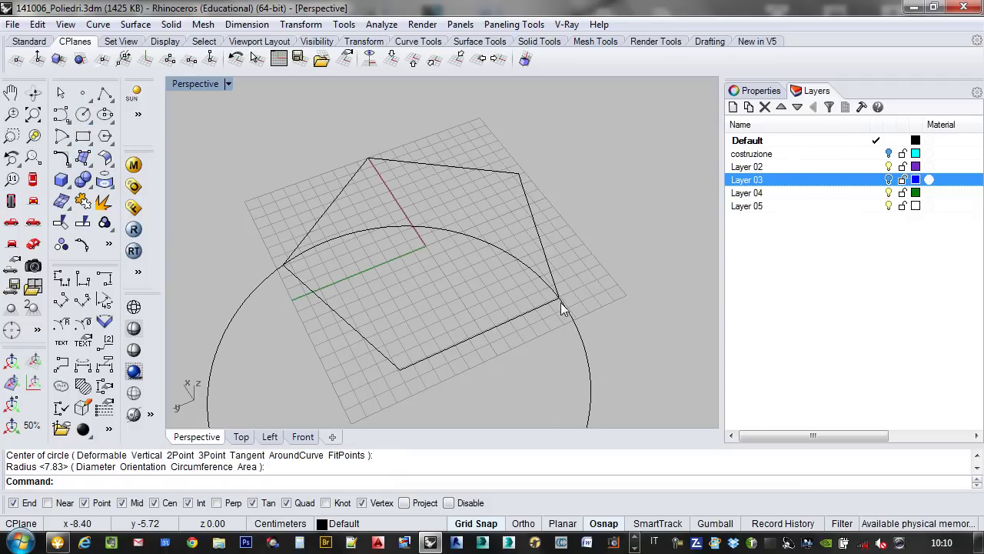
{"action": "right_click", "coordinate": [563, 301]}
{"action": "left_click", "coordinate": [559, 297]}
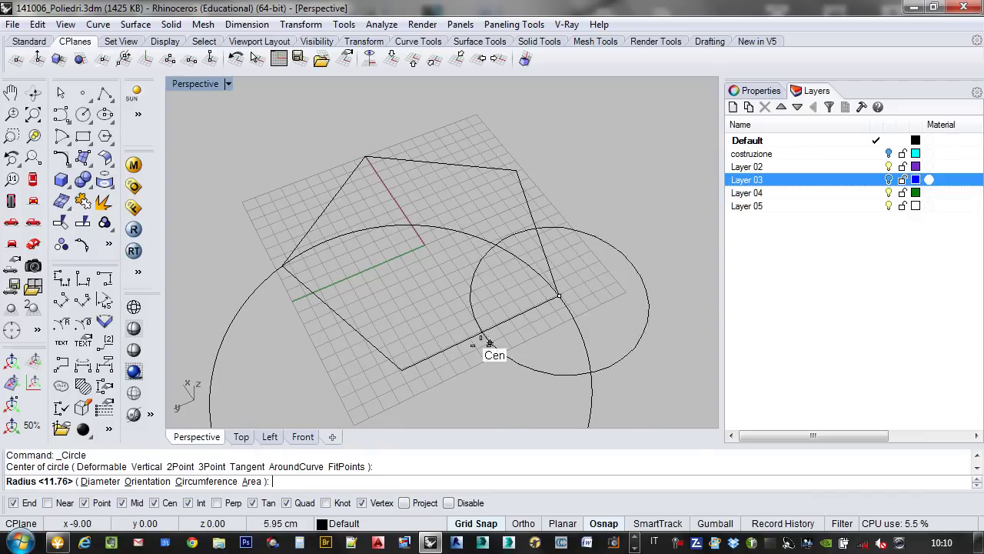
{"action": "left_click", "coordinate": [400, 371]}
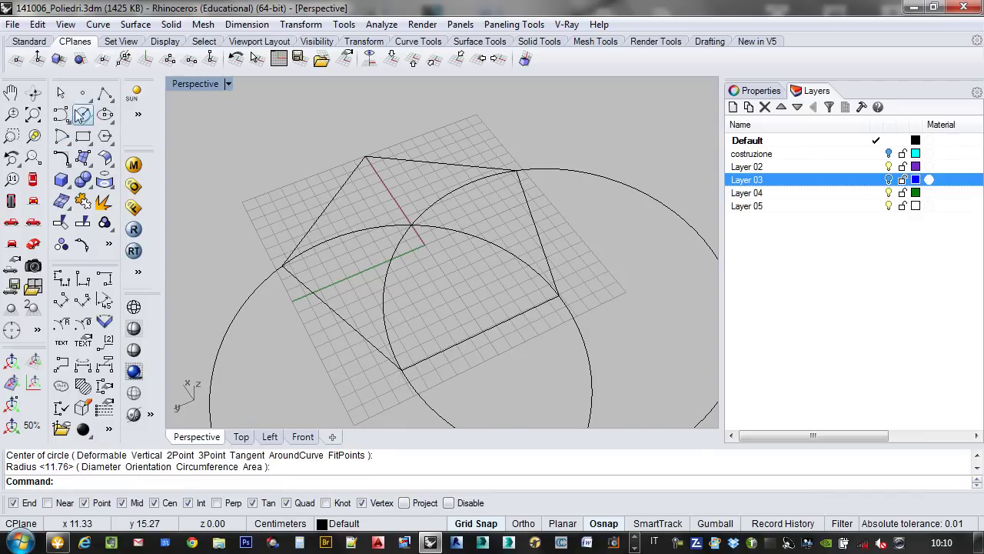
- Draw a closed triangular polyline through the pentagon side's two endpoints and the circles' intersection inside the pentagon
{"action": "left_click", "coordinate": [106, 93]}
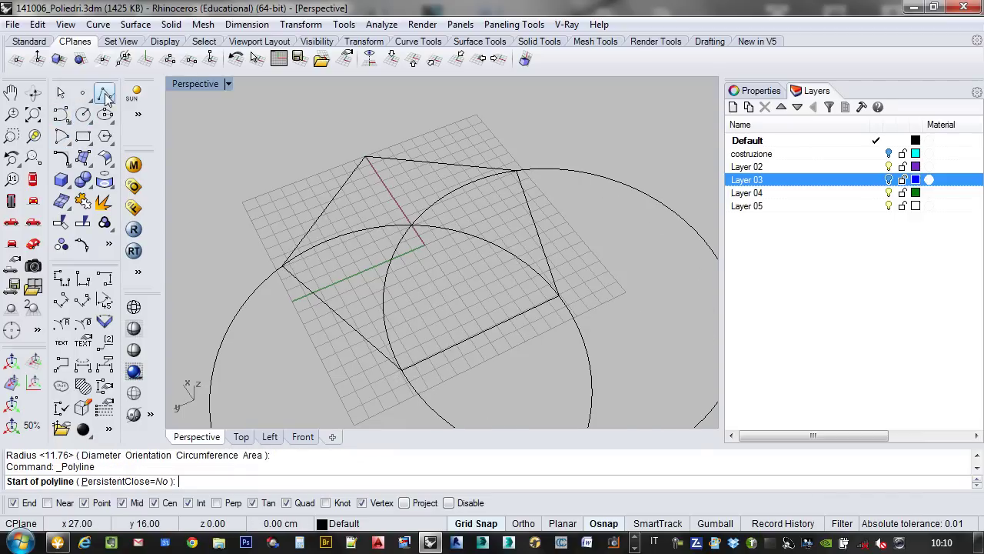
{"action": "left_click", "coordinate": [401, 370]}
{"action": "left_click", "coordinate": [413, 226]}
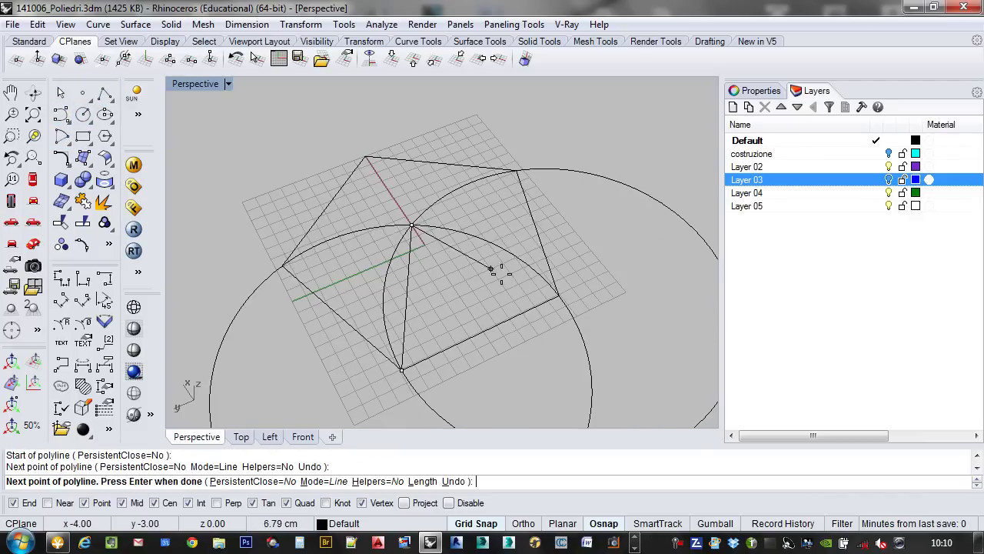
{"action": "left_click", "coordinate": [559, 294]}
{"action": "left_click", "coordinate": [401, 369]}
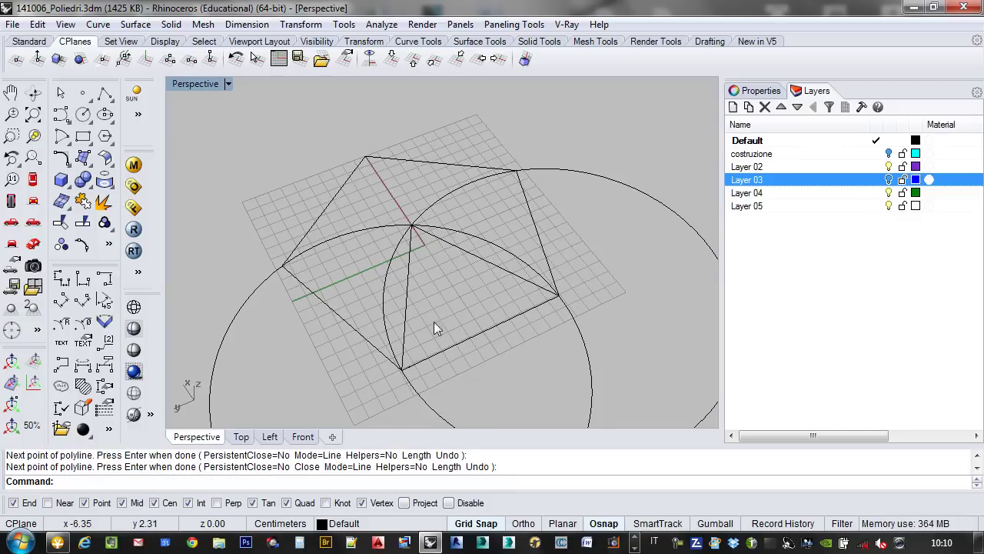
- Offset the triangle inward by 0.6 cm with sharp corners
{"action": "right_click_drag", "start_coordinate": [433, 321], "coordinate": [511, 294]}
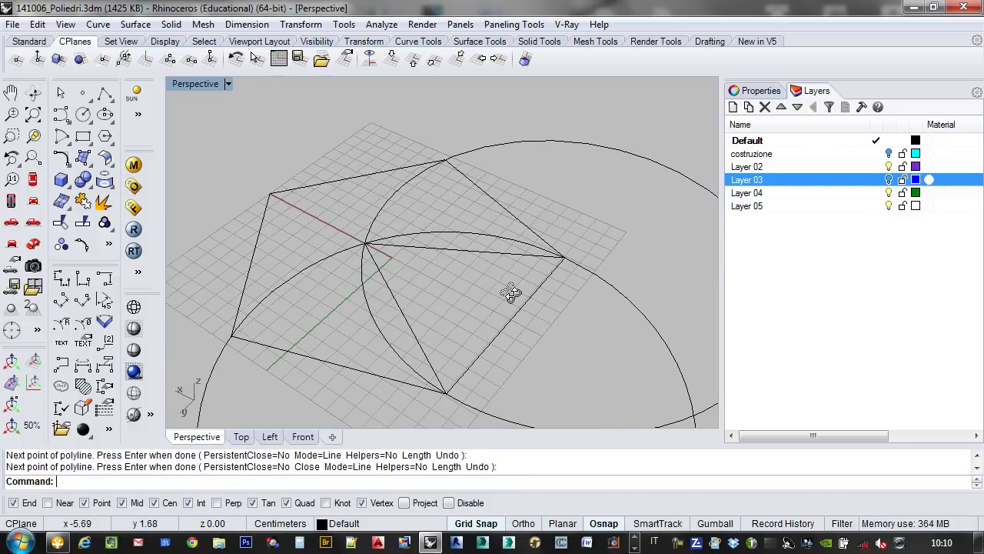
{"action": "left_click", "coordinate": [393, 300]}
{"action": "type", "text": "OffsetSrf"}
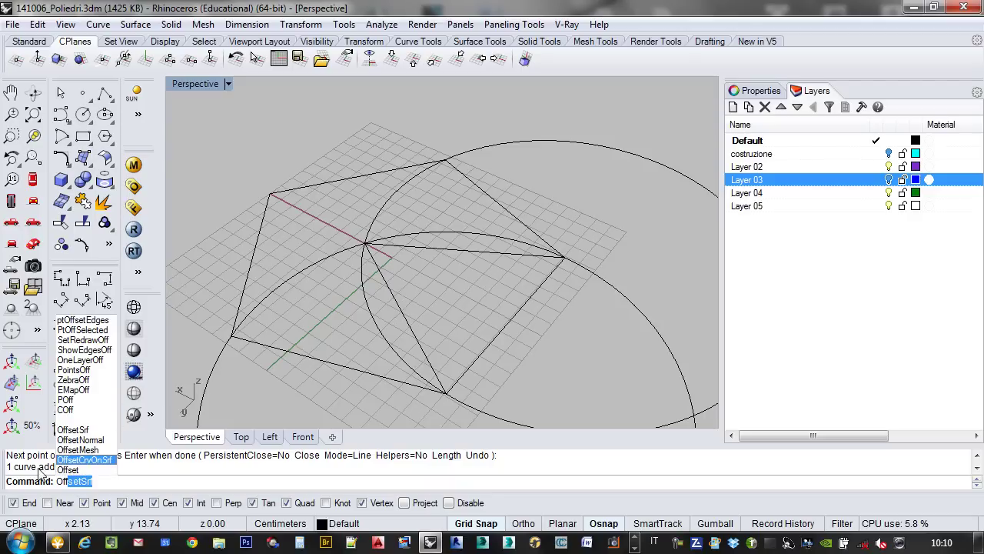
{"action": "left_click", "coordinate": [80, 469]}
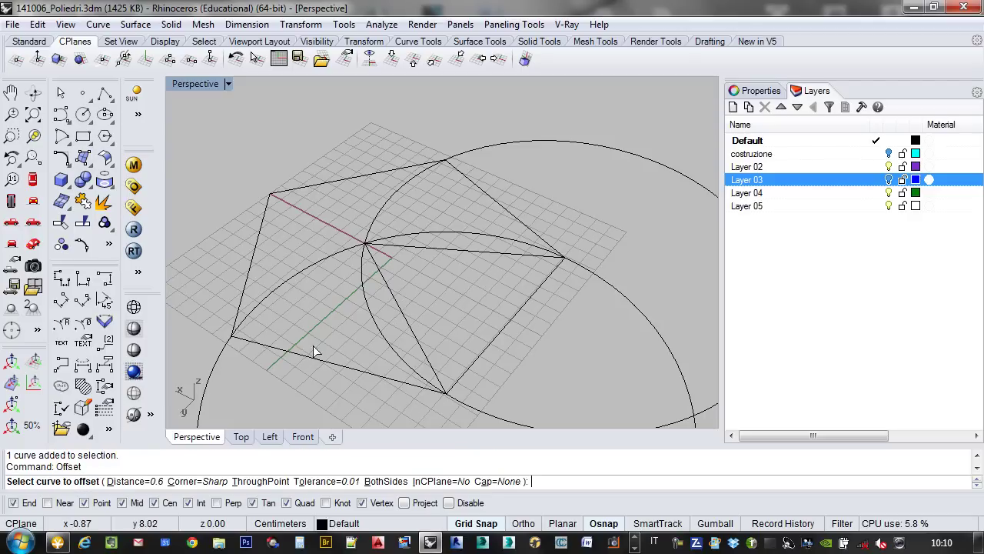
{"action": "left_click", "coordinate": [400, 314]}
{"action": "left_click", "coordinate": [456, 315]}
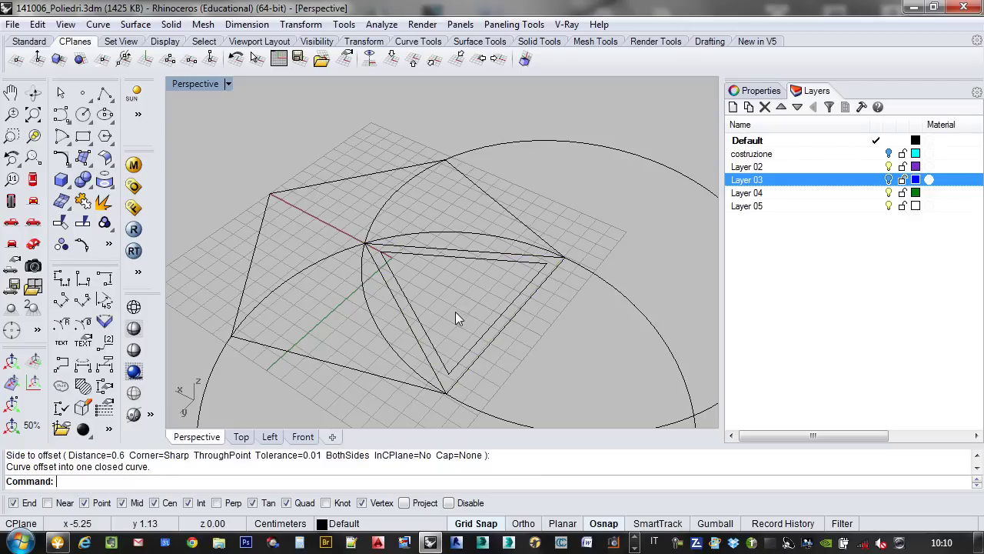
{"action": "scroll", "coordinate": [483, 324], "scroll_direction": "up", "scroll_amount": 3}
{"action": "left_click", "coordinate": [393, 326]}
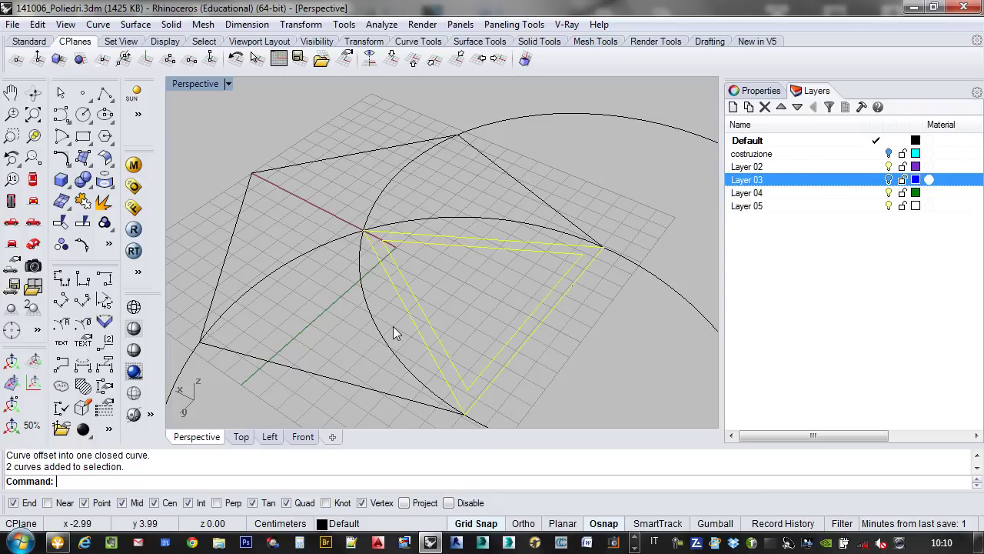
{"action": "scroll", "coordinate": [393, 326], "scroll_direction": "down", "scroll_amount": 3}
{"action": "right_click_drag", "start_coordinate": [414, 321], "coordinate": [435, 284]}
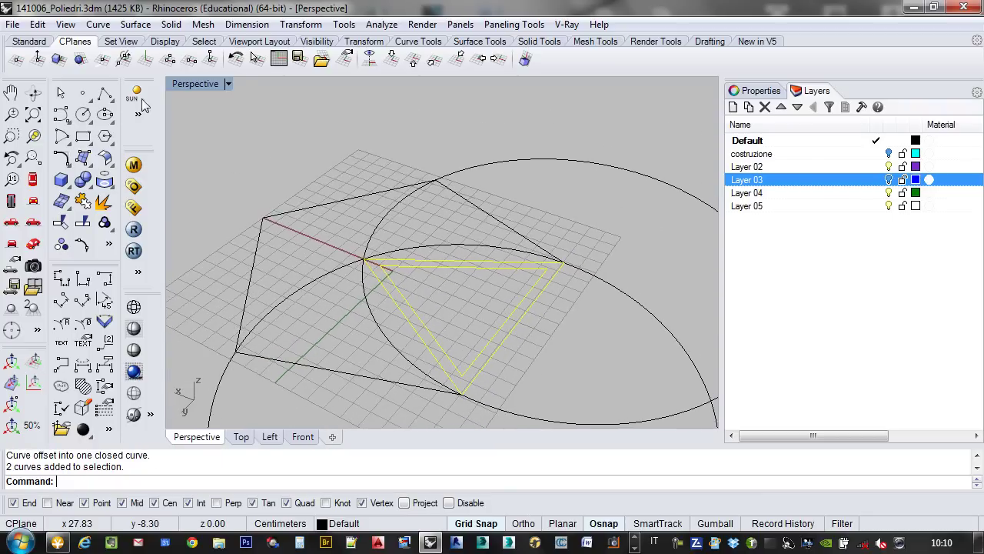
{"action": "left_click", "coordinate": [105, 95]}
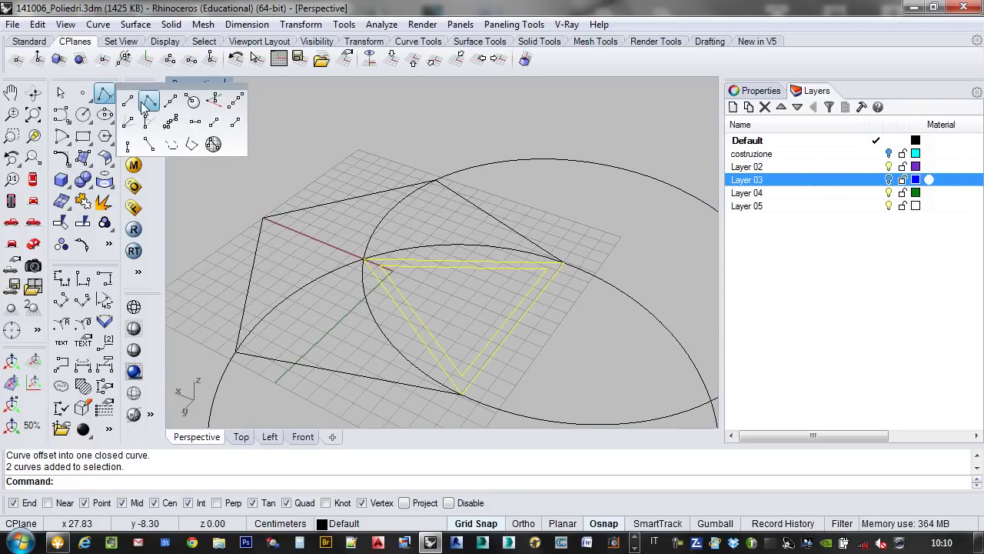
{"action": "left_click", "coordinate": [129, 102]}
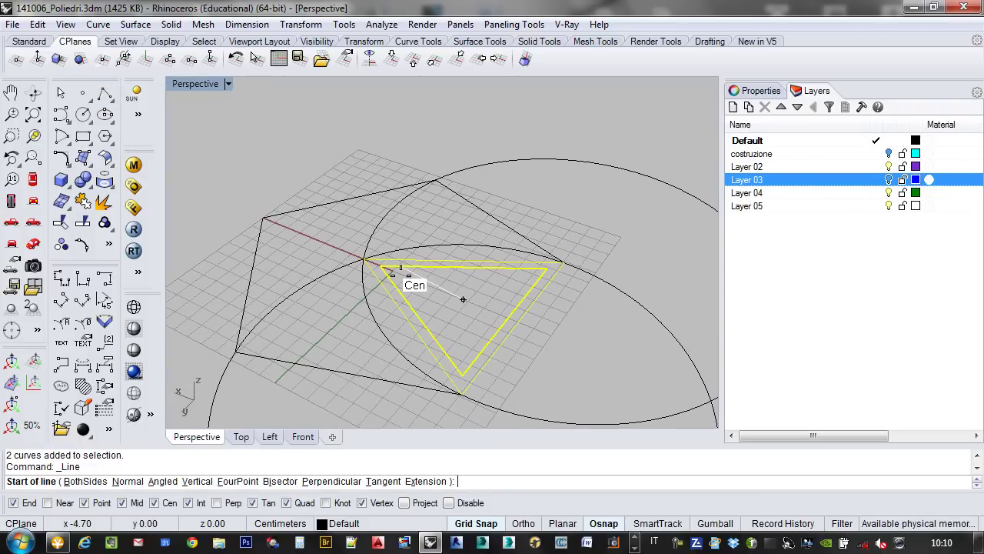
{"action": "scroll", "coordinate": [390, 270], "scroll_direction": "up", "scroll_amount": 3}
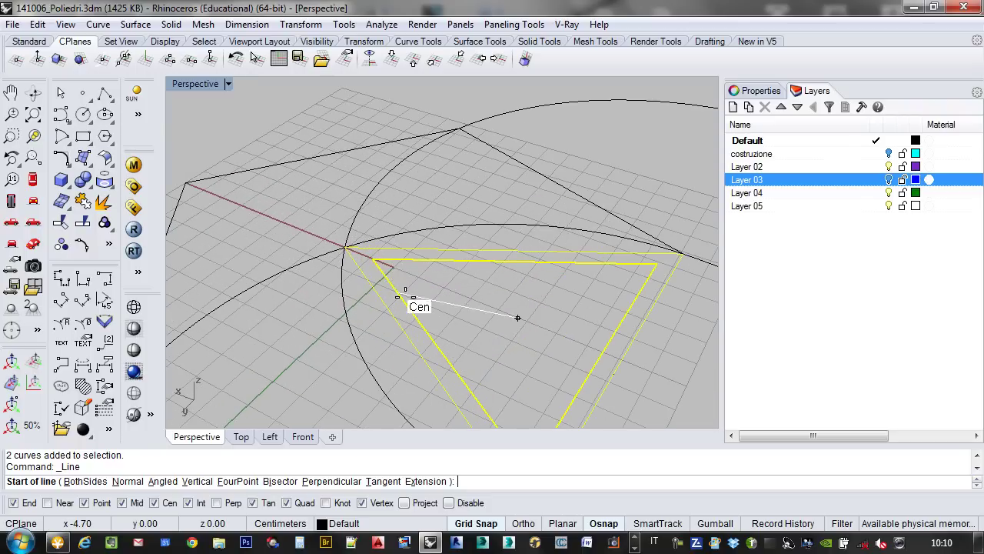
{"action": "left_click", "coordinate": [602, 522]}
{"action": "left_click", "coordinate": [392, 265]}
{"action": "scroll", "coordinate": [415, 269], "scroll_direction": "down", "scroll_amount": 3}
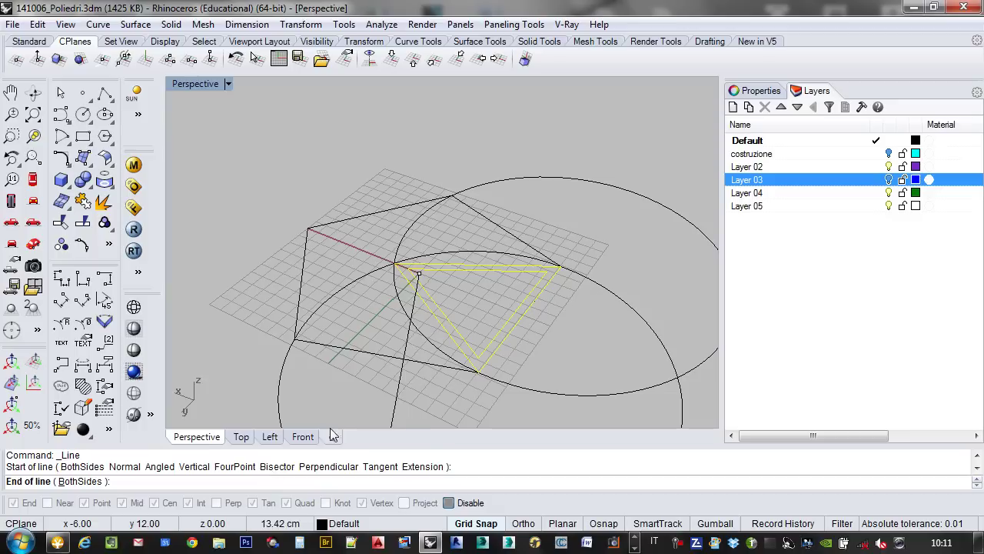
{"action": "key", "text": "Escape"}
- Draw a line perpendicular to the ground plane, running straight down from the origin, using the Vertical option
{"action": "key", "text": "Return"}
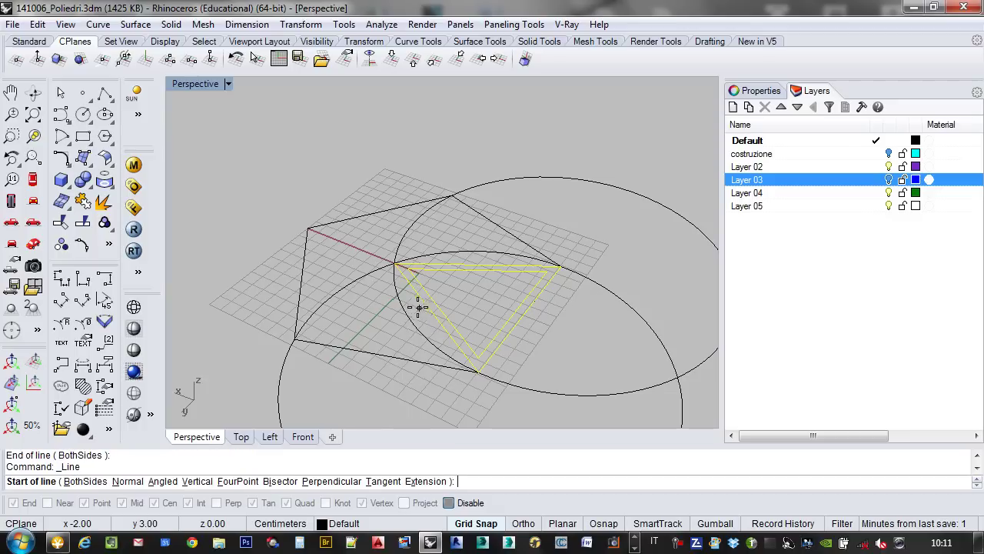
{"action": "left_click", "coordinate": [196, 480]}
{"action": "left_click", "coordinate": [418, 273]}
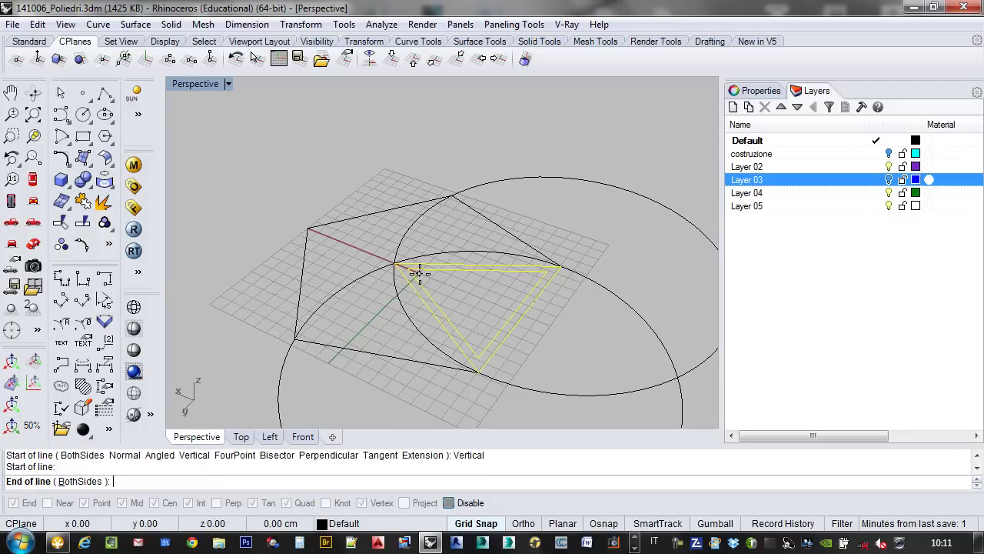
{"action": "left_click", "coordinate": [444, 425]}
- Set a vertical three-point construction plane at the origin, its X-axis running toward the triangle's side on the pentagon and its Y-axis vertical
{"action": "right_click_drag", "start_coordinate": [445, 427], "coordinate": [384, 261]}
{"action": "left_click", "coordinate": [145, 59]}
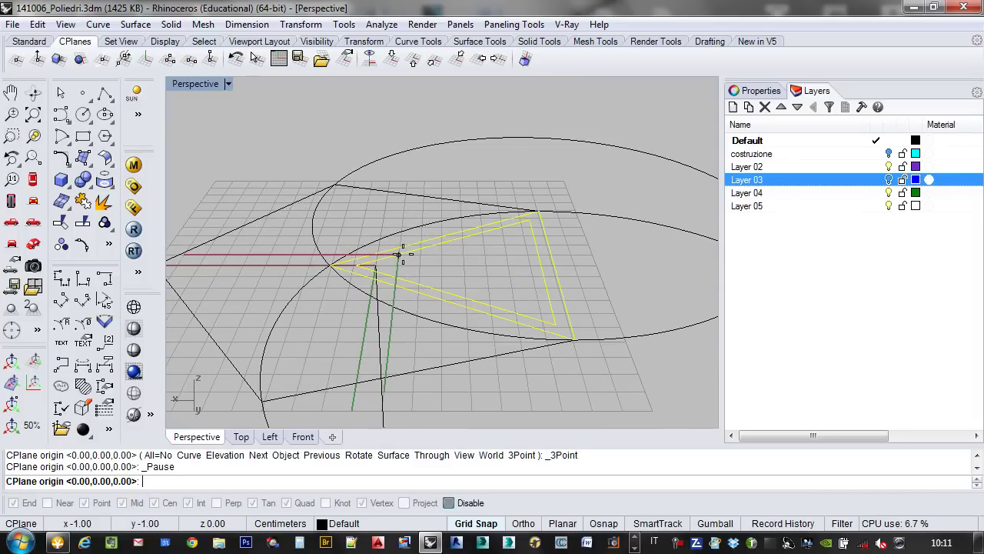
{"action": "left_click", "coordinate": [377, 264]}
{"action": "left_click", "coordinate": [558, 265]}
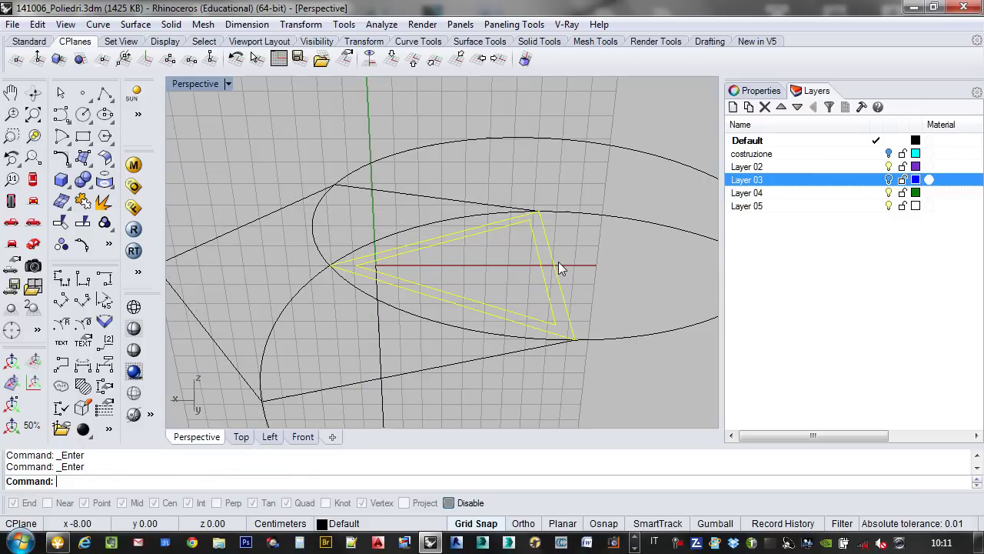
{"action": "right_click_drag", "start_coordinate": [474, 292], "coordinate": [461, 254]}
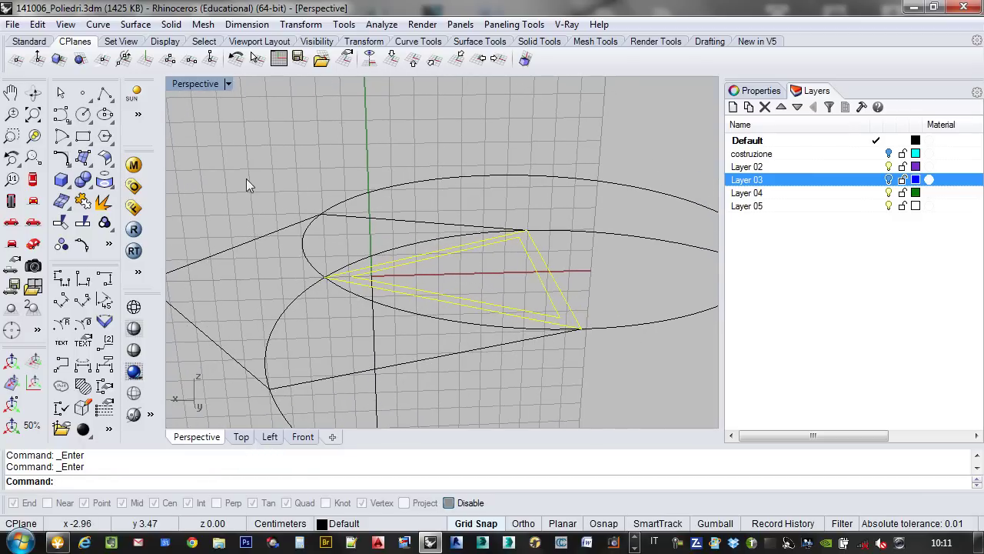
- With grid snap off and object snaps on, draw a vertical circle centred on the triangle's pentagon-side midpoint, passing through the opposite vertex
{"action": "left_click", "coordinate": [83, 114]}
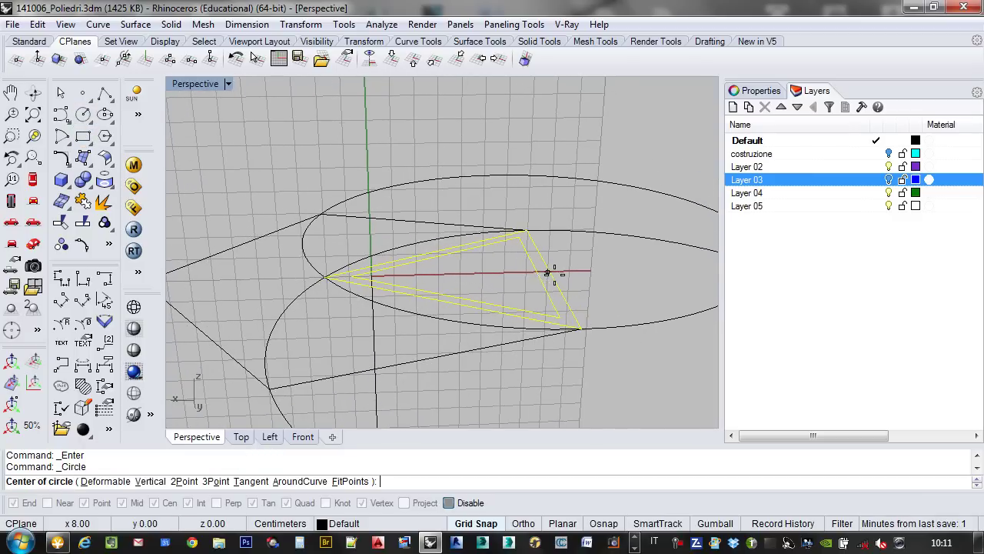
{"action": "scroll", "coordinate": [547, 272], "scroll_direction": "up", "scroll_amount": 2}
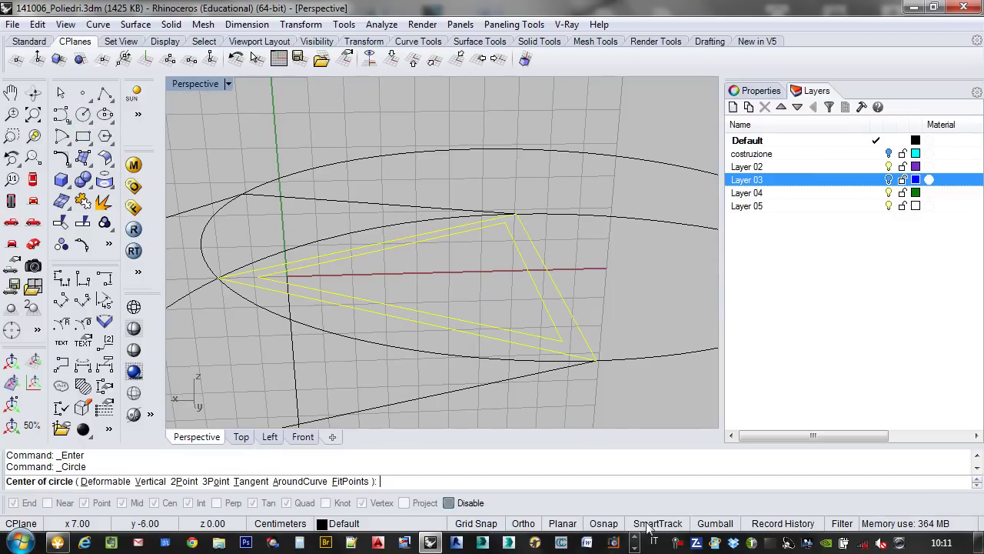
{"action": "left_click", "coordinate": [604, 522]}
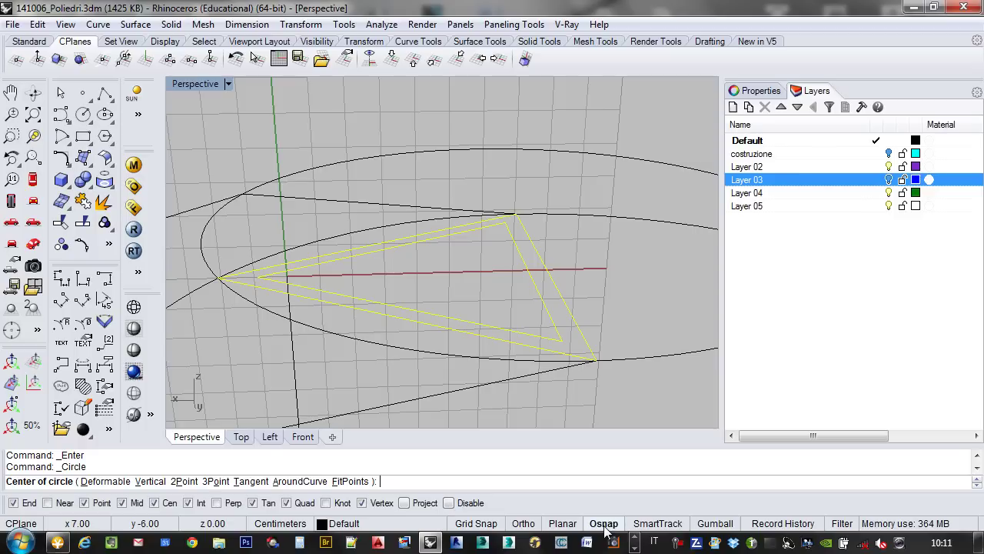
{"action": "left_click", "coordinate": [547, 271]}
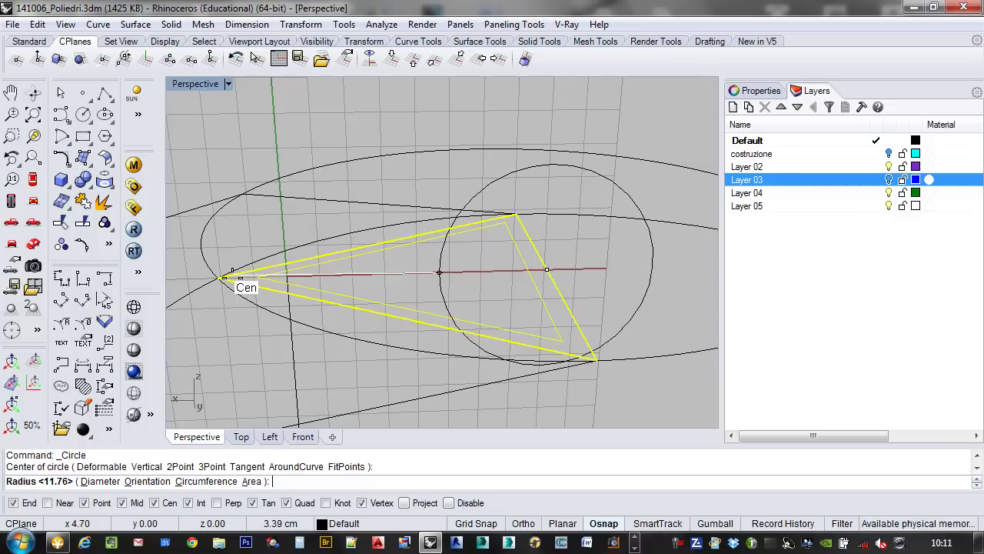
{"action": "left_click", "coordinate": [221, 278]}
{"action": "scroll", "coordinate": [265, 311], "scroll_direction": "down", "scroll_amount": 2}
{"action": "right_click_drag", "start_coordinate": [318, 421], "coordinate": [247, 294]}
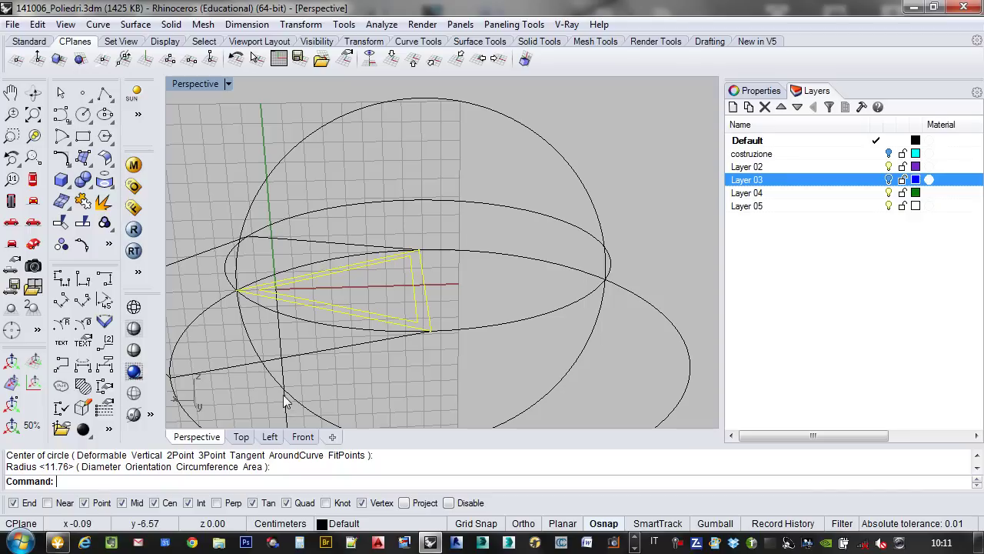
- Intersect the vertical circle with the vertical line to create a point where they cross below the origin
{"action": "right_click_drag", "start_coordinate": [304, 374], "coordinate": [500, 177]}
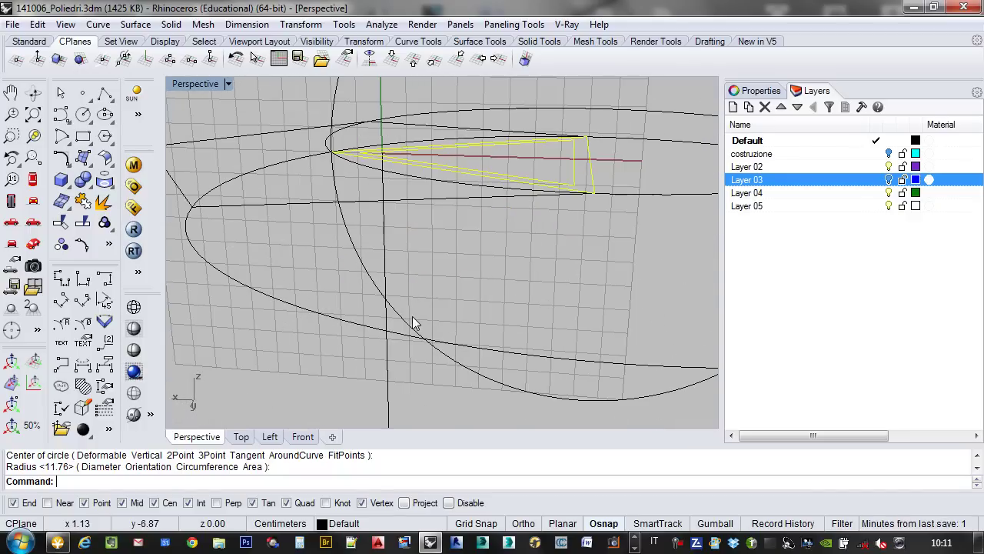
{"action": "right_click_drag", "start_coordinate": [413, 319], "coordinate": [352, 466]}
{"action": "type", "text": "Intersec"}
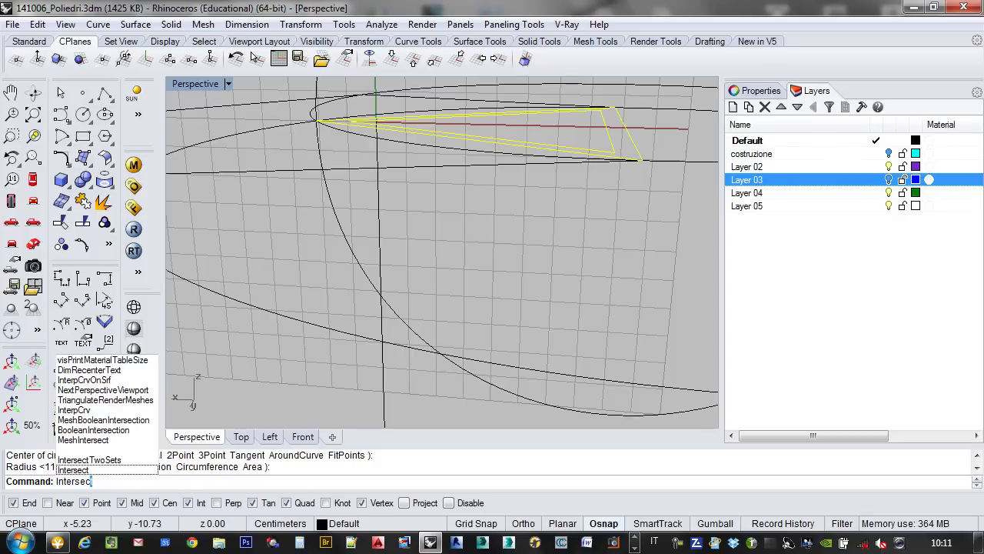
{"action": "key", "text": "Return"}
{"action": "left_click_drag", "start_coordinate": [339, 315], "coordinate": [342, 311]}
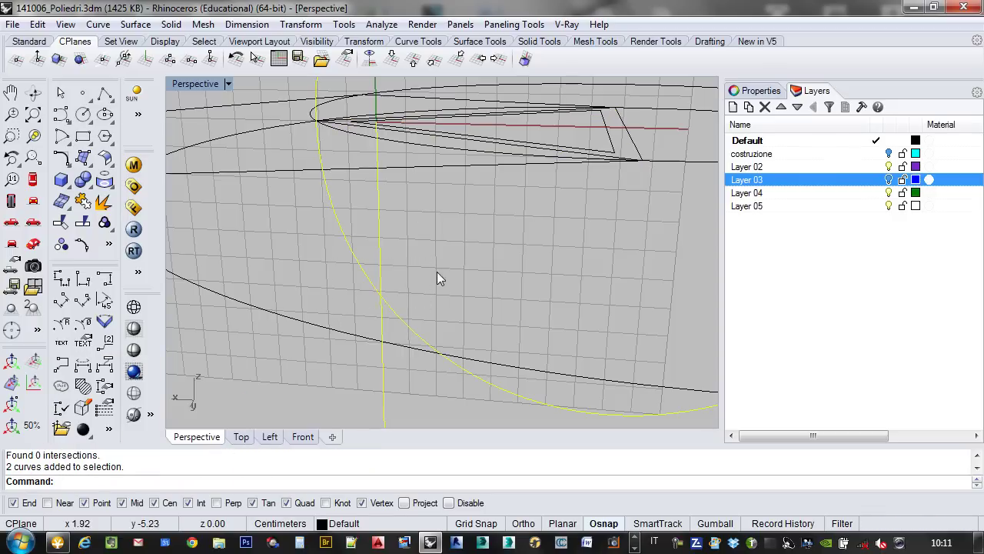
{"action": "key", "text": "Return"}
{"action": "right_click_drag", "start_coordinate": [387, 292], "coordinate": [496, 304]}
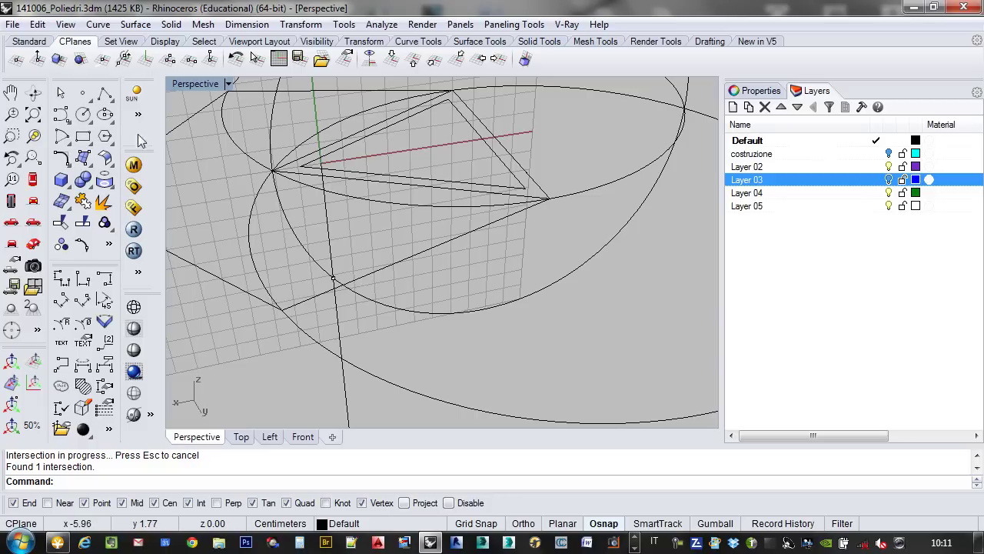
- Create a planar surface between the outer triangle and its inward offset
{"action": "left_click", "coordinate": [82, 162]}
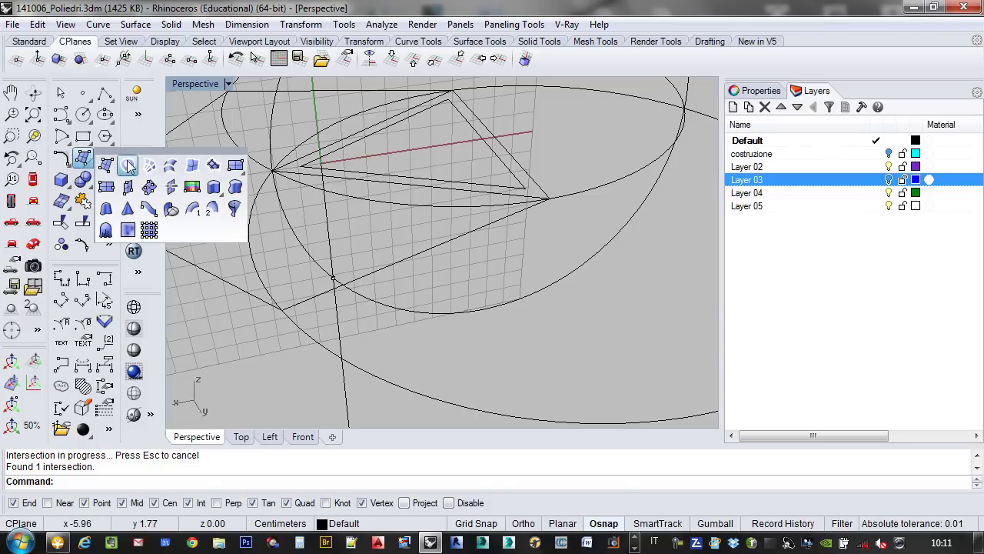
{"action": "left_click", "coordinate": [127, 166]}
{"action": "left_click", "coordinate": [425, 182]}
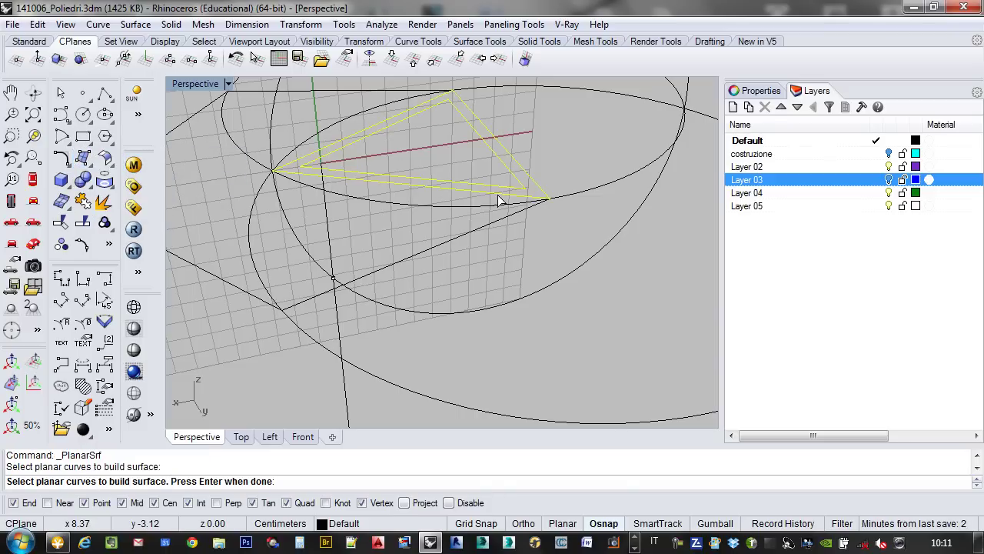
{"action": "key", "text": "Return"}
- Rotate the triangular frame surface about its pentagon-side midpoint, from its free vertex to the intersection point on the vertical line, without copying
{"action": "left_click", "coordinate": [523, 186]}
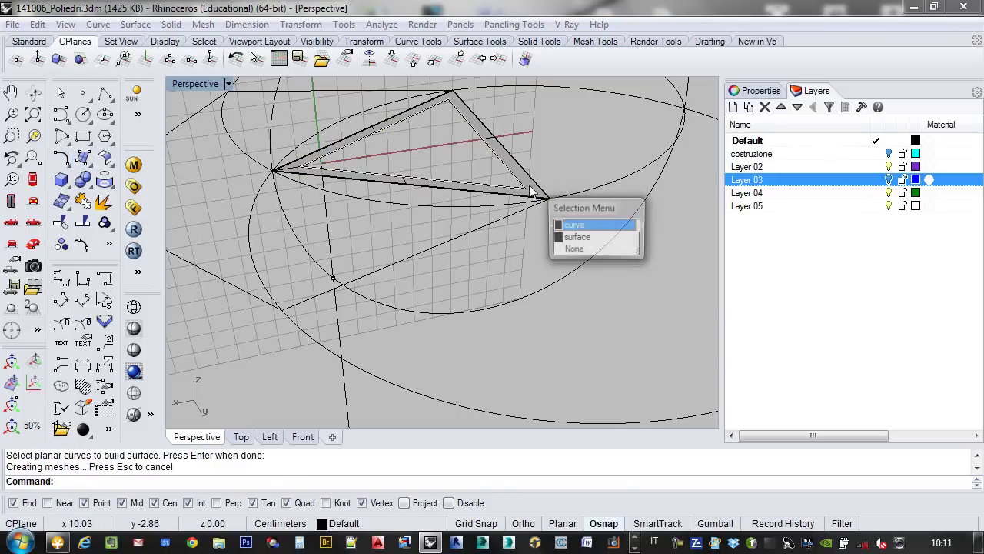
{"action": "left_click", "coordinate": [576, 235]}
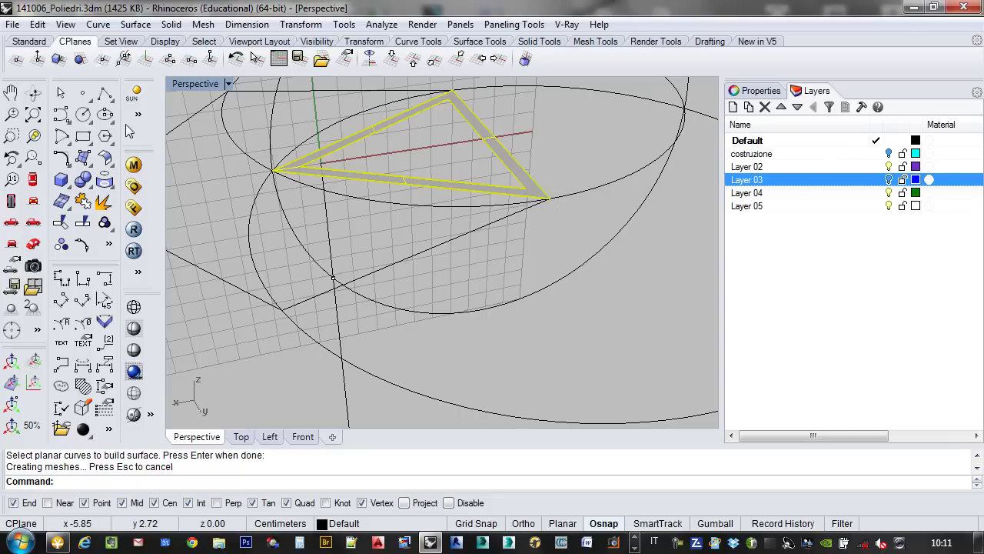
{"action": "type", "text": "Rota"}
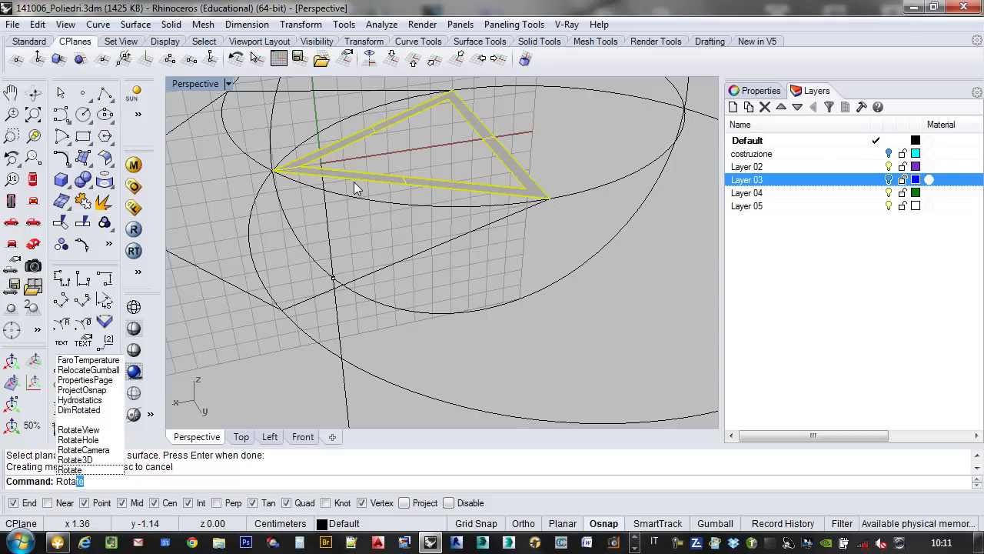
{"action": "key", "text": "Return"}
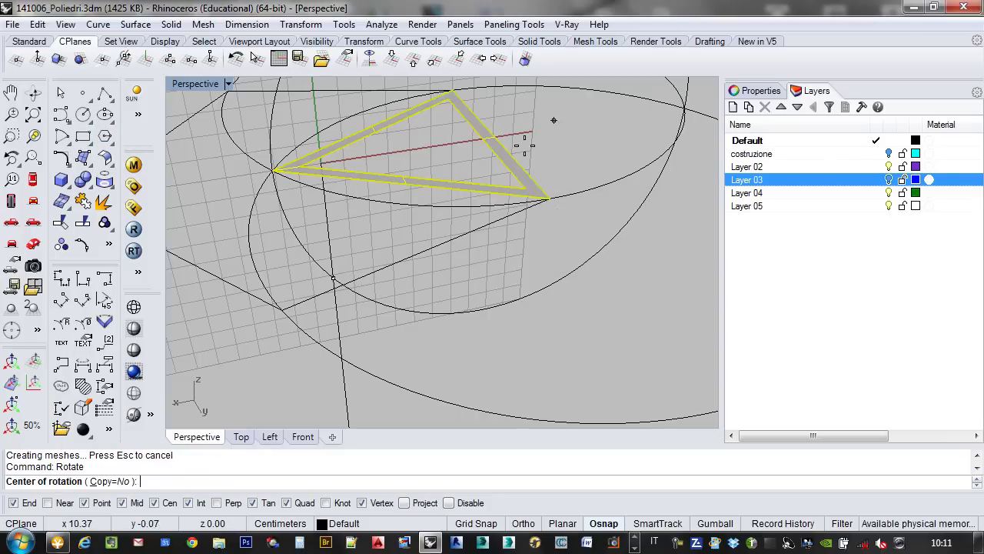
{"action": "left_click", "coordinate": [356, 170]}
{"action": "left_click", "coordinate": [275, 169]}
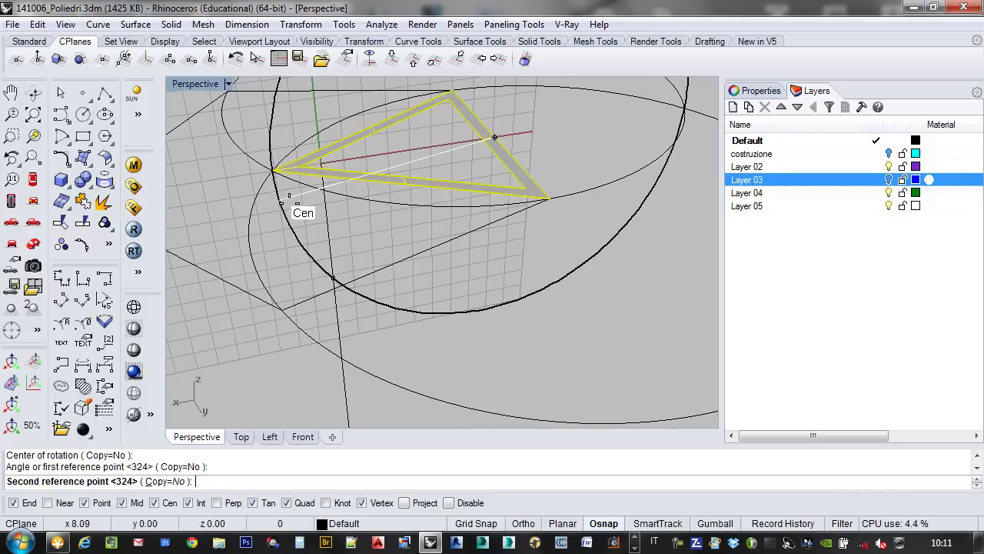
{"action": "left_click", "coordinate": [333, 279]}
- Restore the construction plane to World Top
{"action": "right_click_drag", "start_coordinate": [538, 287], "coordinate": [508, 200]}
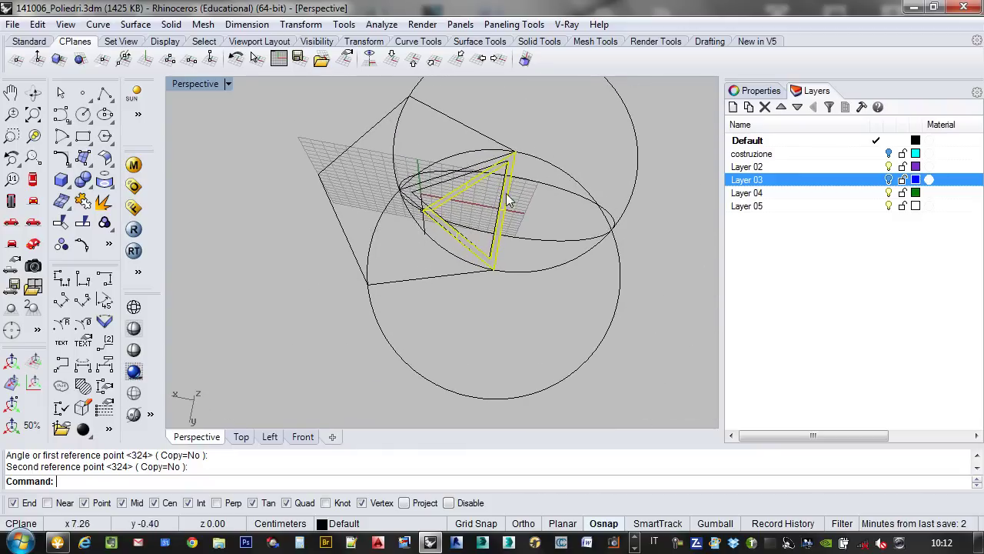
{"action": "right_click_drag", "start_coordinate": [365, 121], "coordinate": [419, 139]}
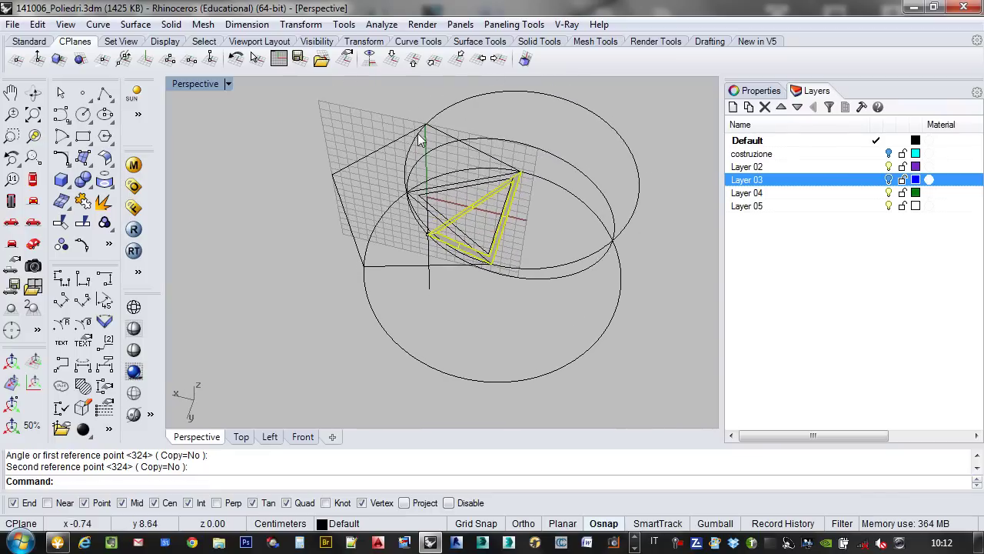
{"action": "left_click", "coordinate": [394, 60]}
{"action": "right_click_drag", "start_coordinate": [576, 281], "coordinate": [500, 266]}
{"action": "scroll", "coordinate": [453, 196], "scroll_direction": "up", "scroll_amount": 3}
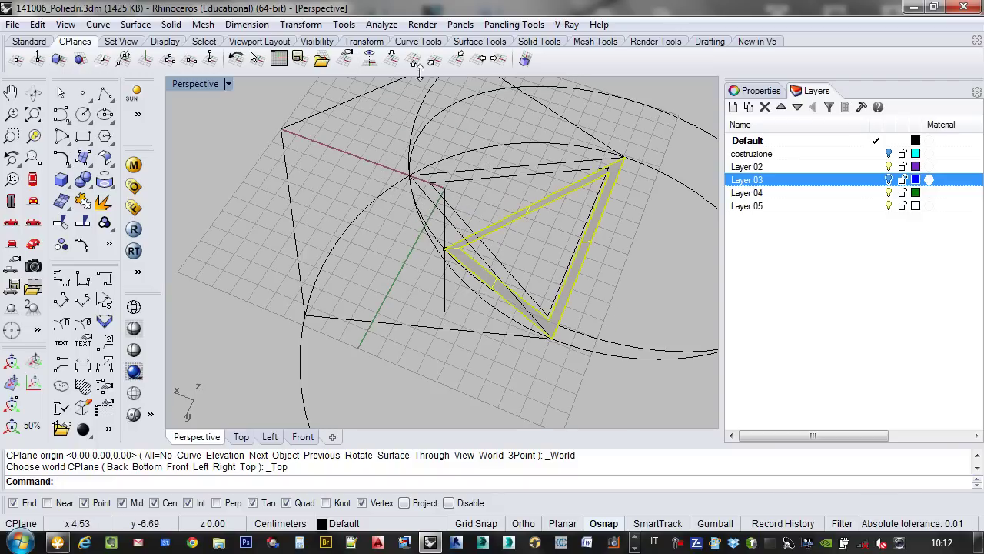
{"action": "right_click_drag", "start_coordinate": [492, 177], "coordinate": [452, 212]}
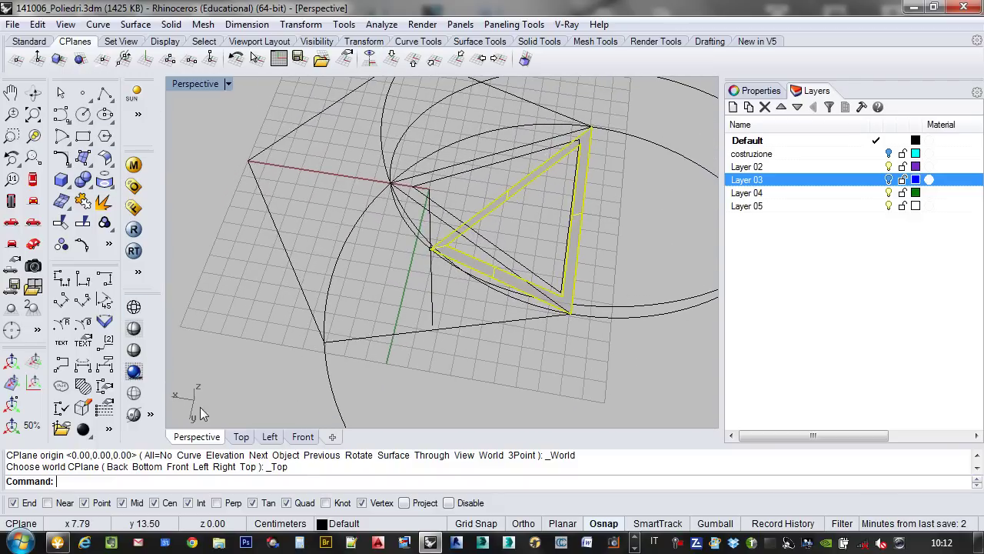
- Polar-array the tilted triangular frame surface around the origin with 5 items over a 360-degree fill angle
{"action": "left_click", "coordinate": [241, 436]}
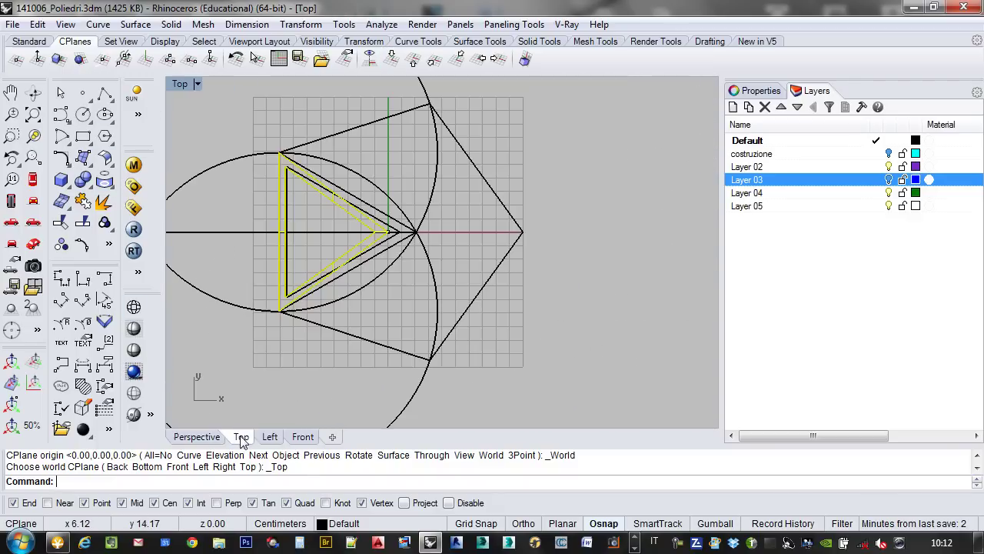
{"action": "left_click", "coordinate": [329, 224]}
{"action": "left_click", "coordinate": [372, 213]}
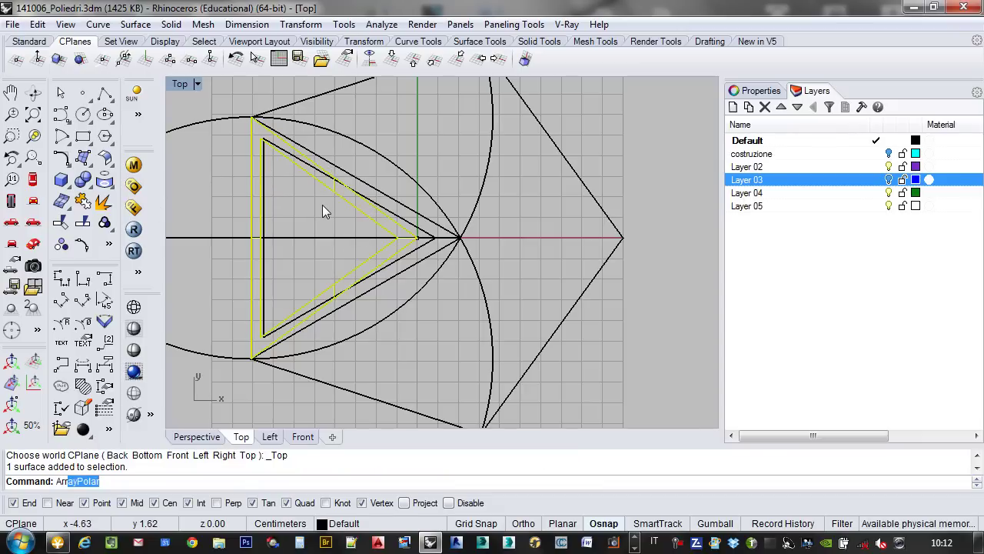
{"action": "key", "text": "Return"}
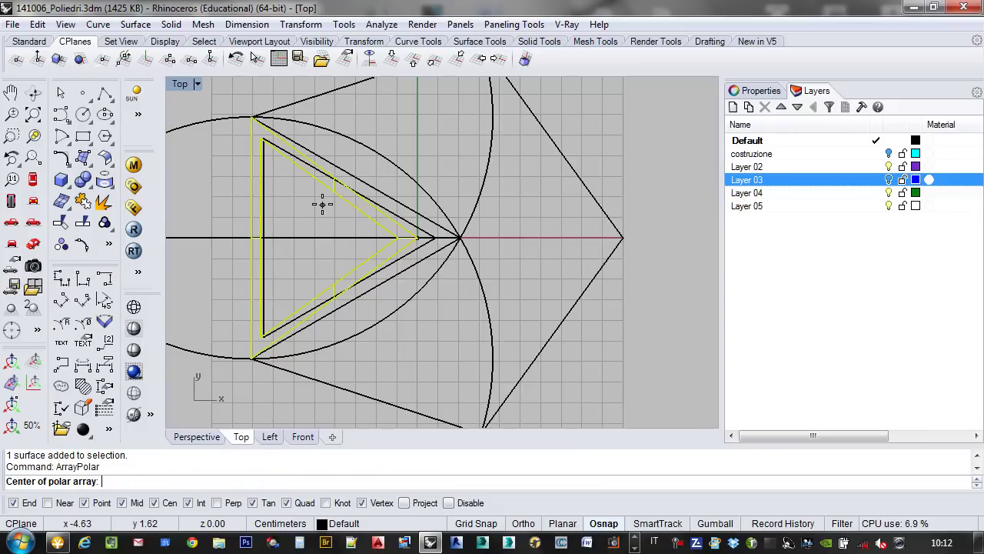
{"action": "left_click", "coordinate": [416, 236]}
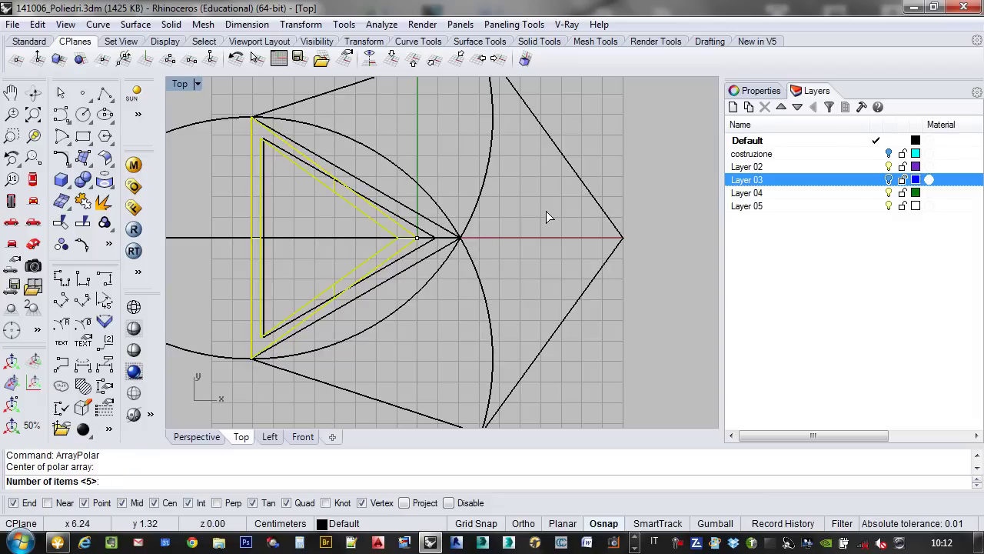
{"action": "key", "text": "Return"}
{"action": "key", "text": "Return"}
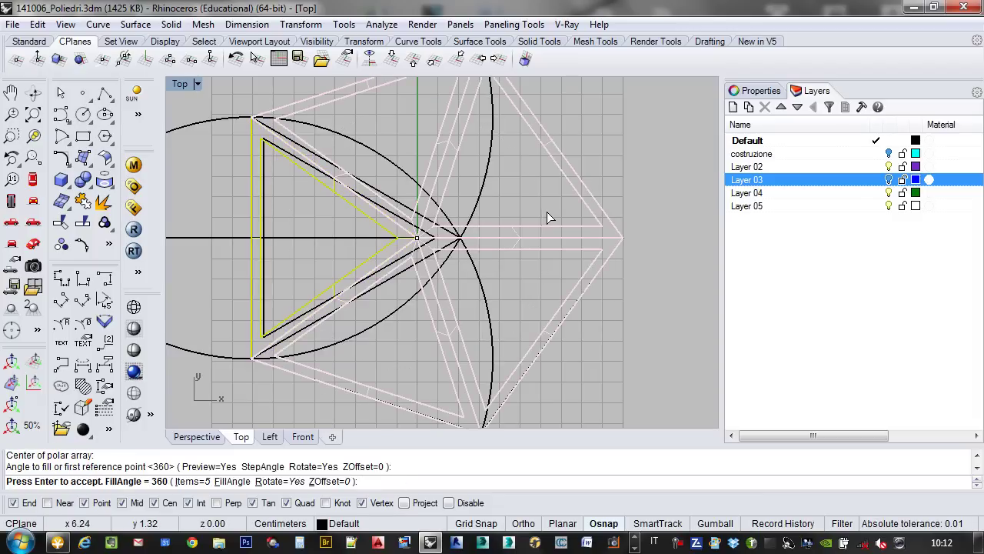
{"action": "scroll", "coordinate": [612, 273], "scroll_direction": "down", "scroll_amount": 2}
{"action": "left_click", "coordinate": [197, 437]}
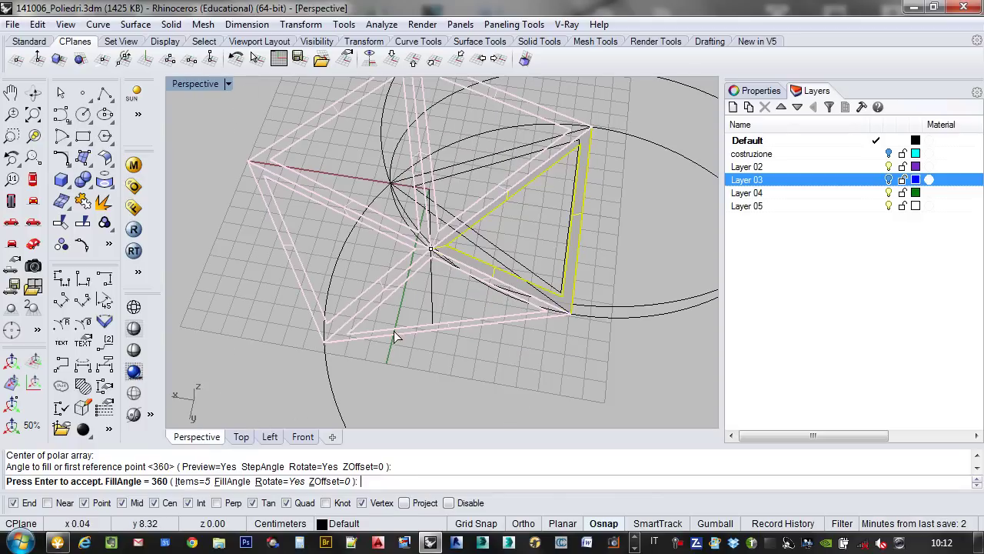
{"action": "right_click_drag", "start_coordinate": [462, 269], "coordinate": [683, 268]}
{"action": "scroll", "coordinate": [569, 311], "scroll_direction": "down", "scroll_amount": 3}
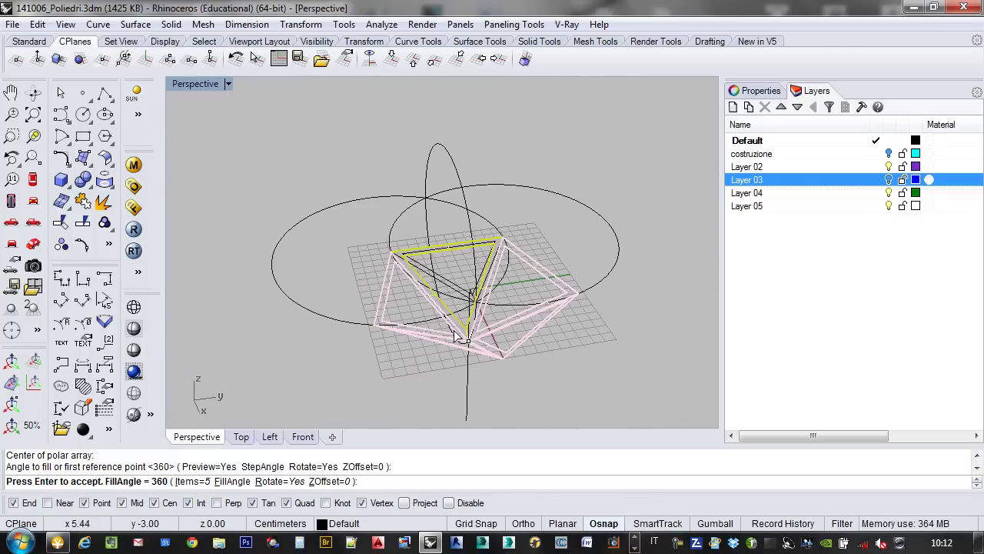
{"action": "key", "text": "Return"}
- Rotate the pentagon curve about the origin, from one of its vertices to the adjacent side's midpoint, without copying
{"action": "right_click_drag", "start_coordinate": [543, 326], "coordinate": [528, 374]}
{"action": "left_click", "coordinate": [540, 345]}
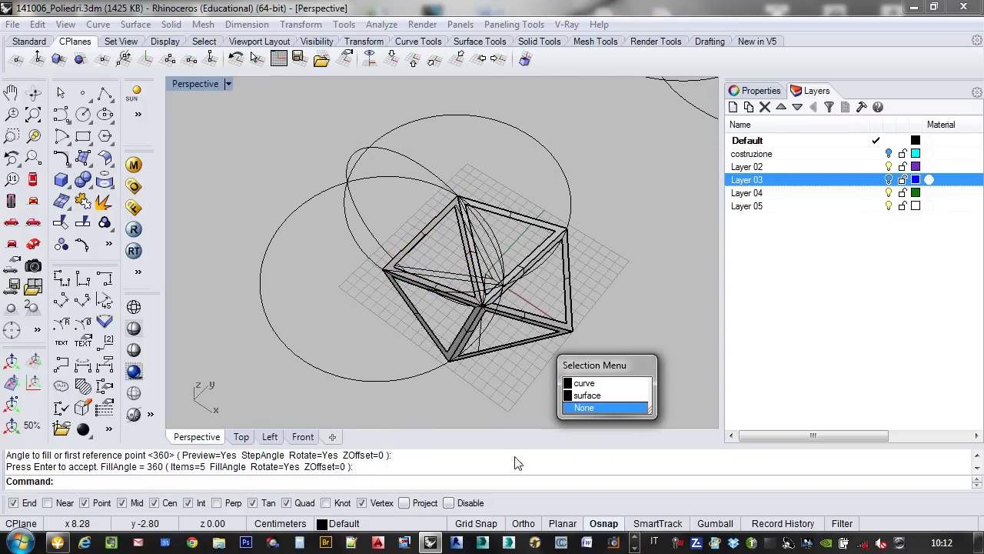
{"action": "left_click", "coordinate": [490, 484]}
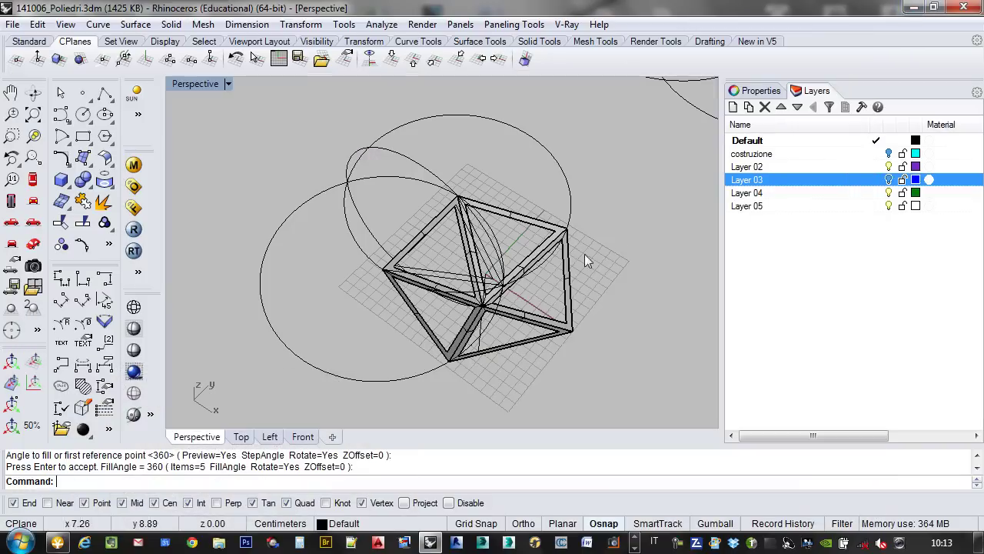
{"action": "left_click", "coordinate": [573, 281]}
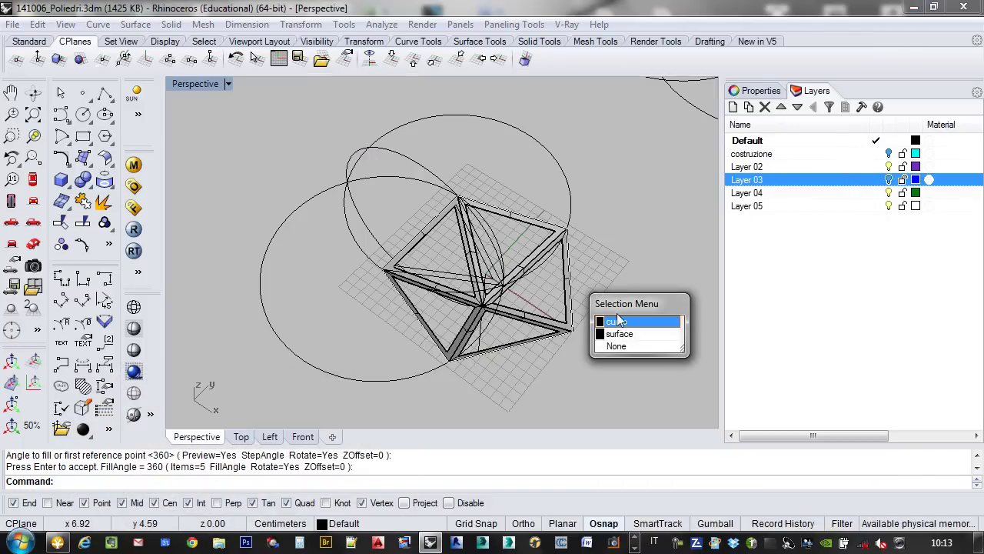
{"action": "left_click", "coordinate": [619, 326]}
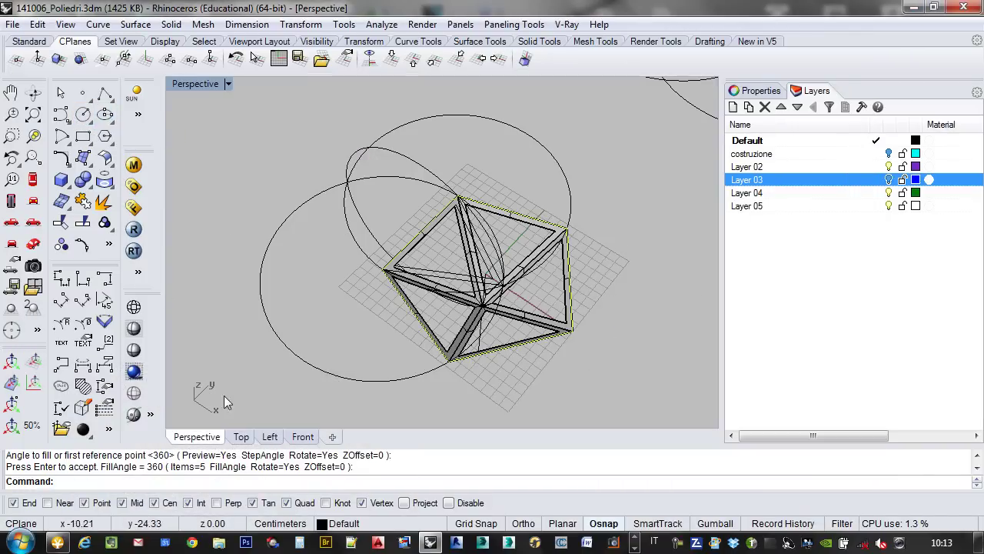
{"action": "left_click", "coordinate": [243, 437]}
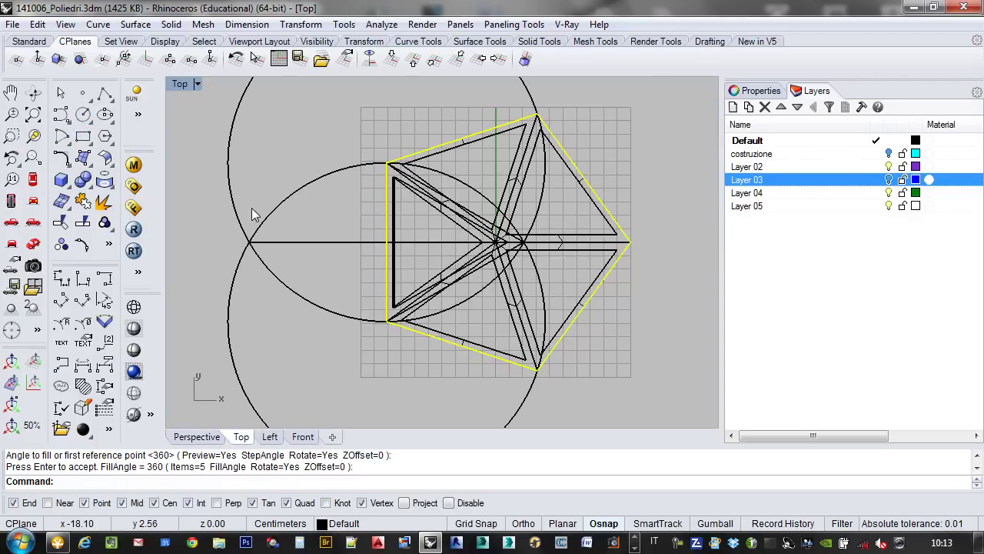
{"action": "type", "text": "Rotate"}
{"action": "key", "text": "Return"}
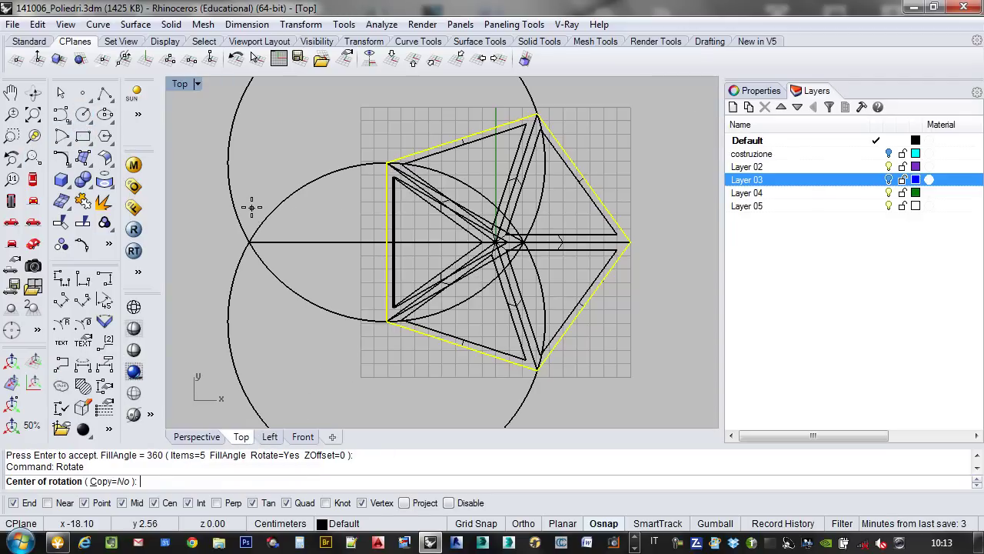
{"action": "left_click", "coordinate": [498, 243]}
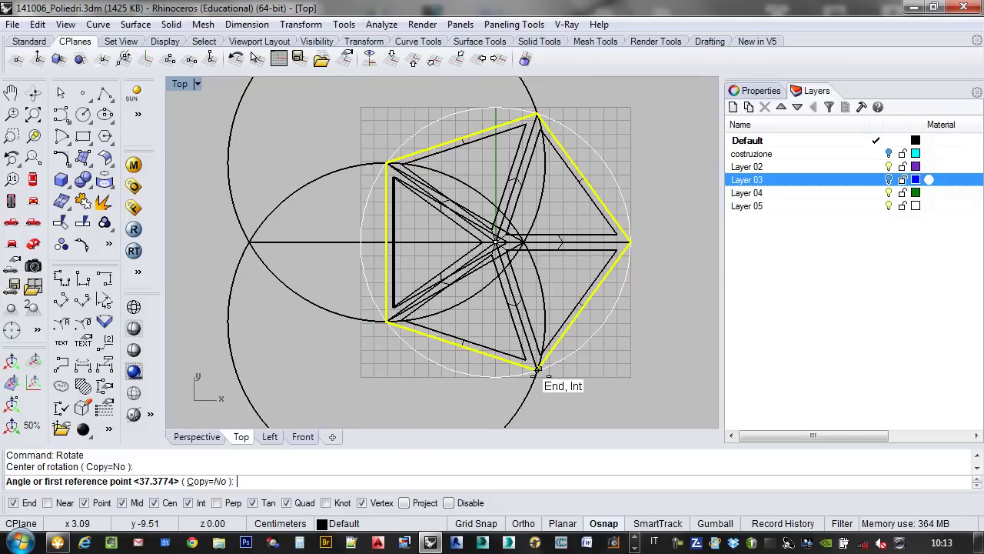
{"action": "left_click", "coordinate": [538, 368]}
{"action": "left_click", "coordinate": [584, 308]}
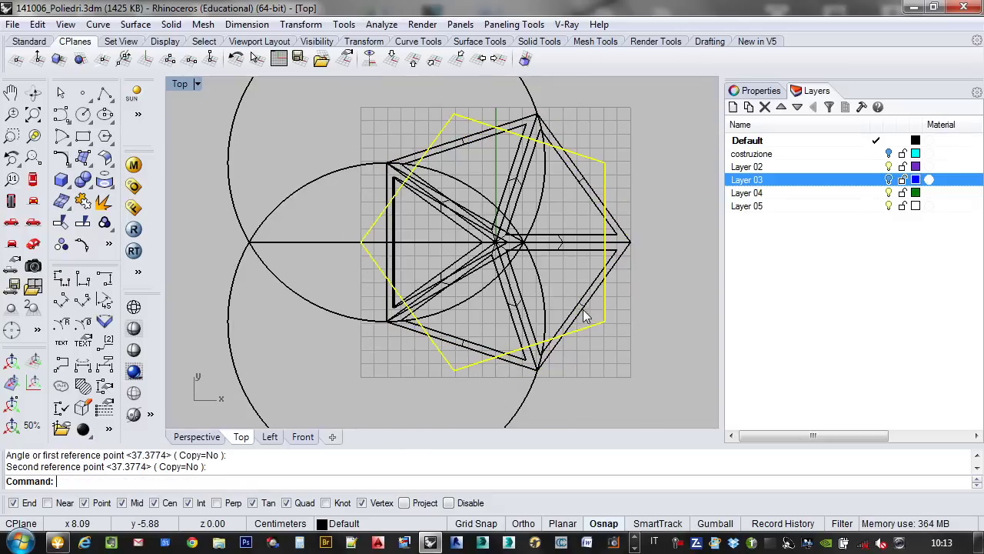
- Examine the rotated pentagon against the five-face frame in perspective, highlighting one of the triangular faces
{"action": "right_click_drag", "start_coordinate": [642, 366], "coordinate": [544, 340]}
{"action": "scroll", "coordinate": [544, 339], "scroll_direction": "up", "scroll_amount": 2}
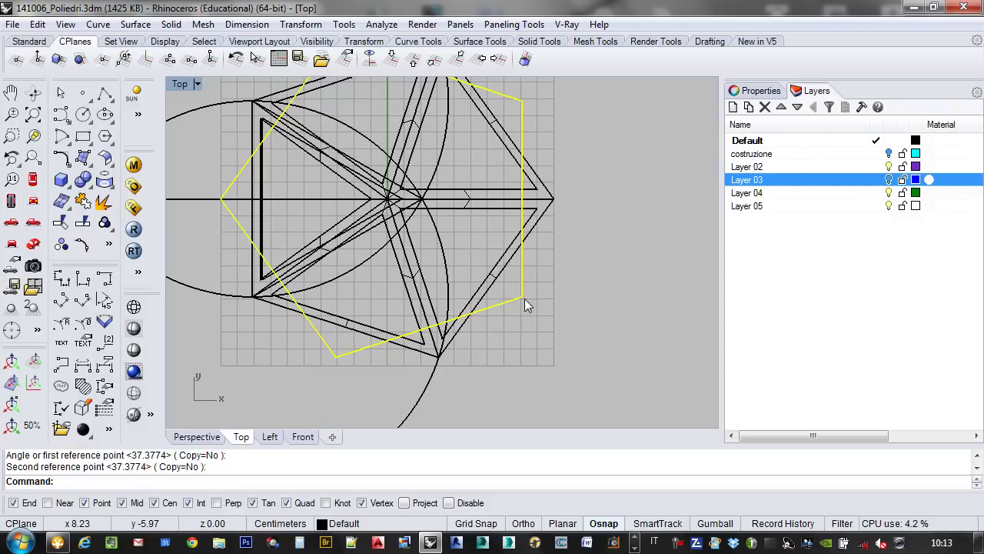
{"action": "left_click", "coordinate": [204, 436]}
{"action": "right_click_drag", "start_coordinate": [492, 366], "coordinate": [584, 234]}
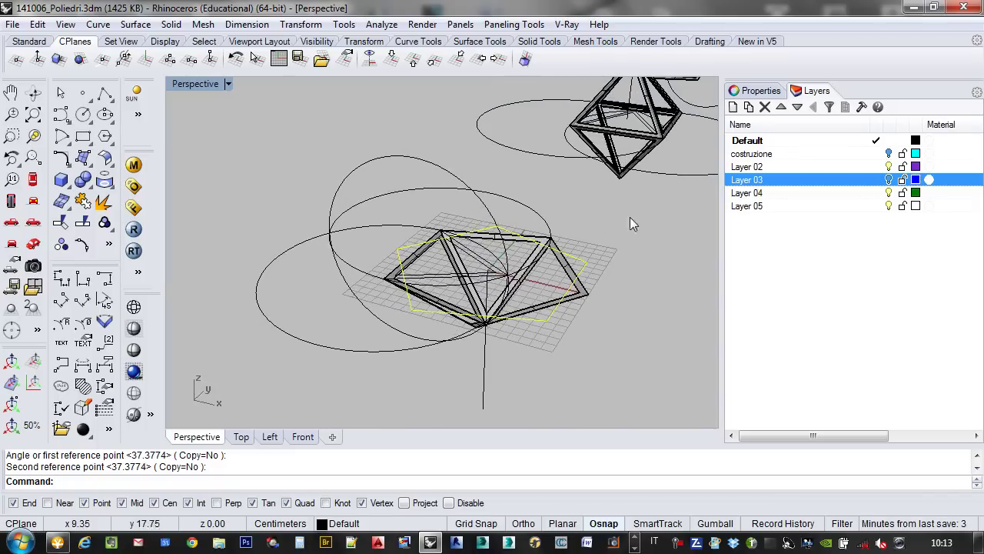
{"action": "right_click_drag", "start_coordinate": [505, 270], "coordinate": [500, 341]}
{"action": "left_click", "coordinate": [502, 344]}
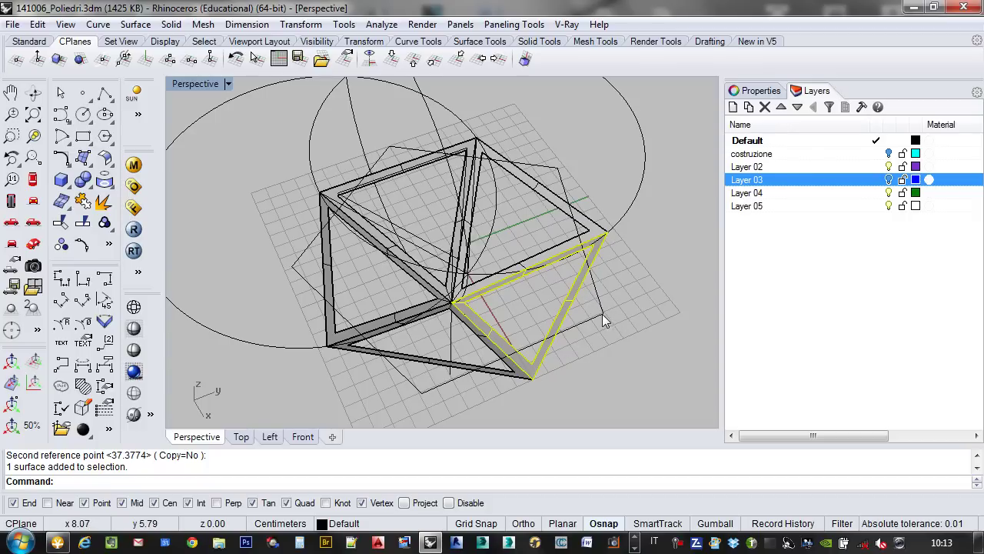
{"action": "right_click_drag", "start_coordinate": [604, 321], "coordinate": [650, 267]}
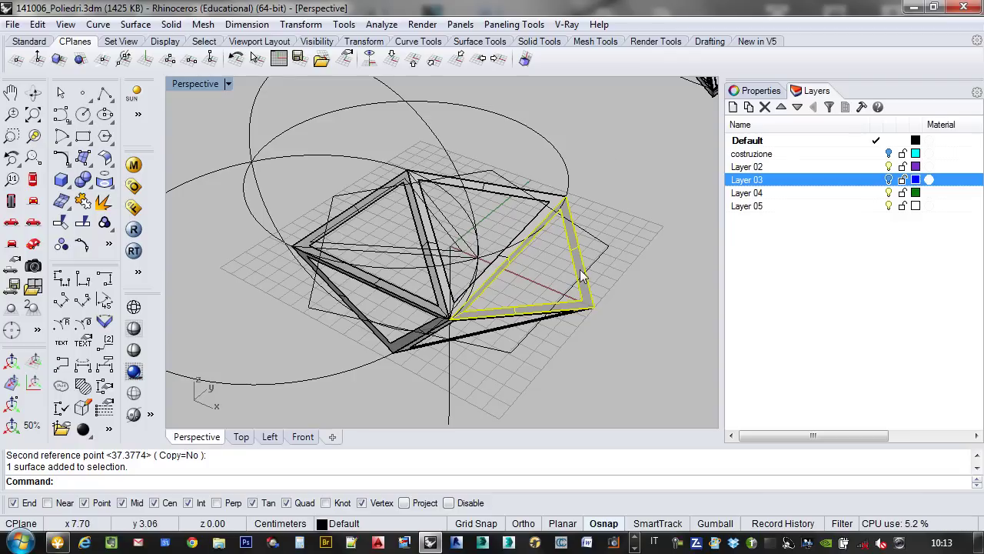
{"action": "right_click_drag", "start_coordinate": [610, 243], "coordinate": [584, 250]}
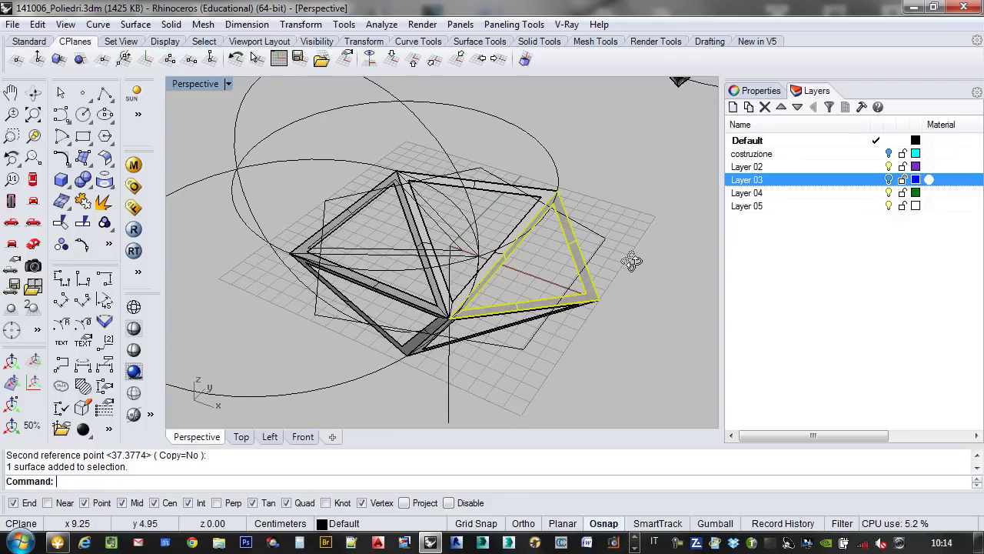
{"action": "left_click", "coordinate": [105, 93]}
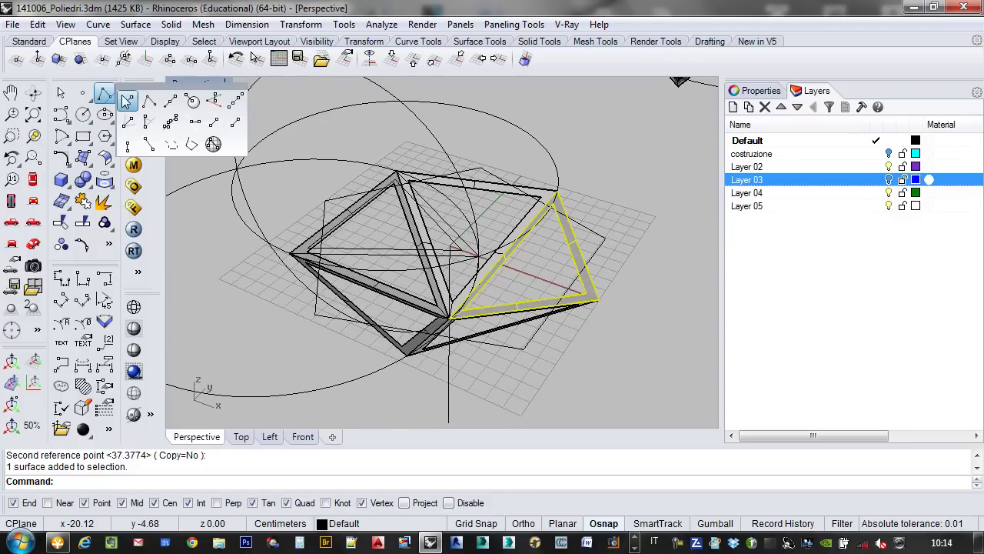
{"action": "left_click", "coordinate": [127, 101]}
{"action": "left_click", "coordinate": [619, 242]}
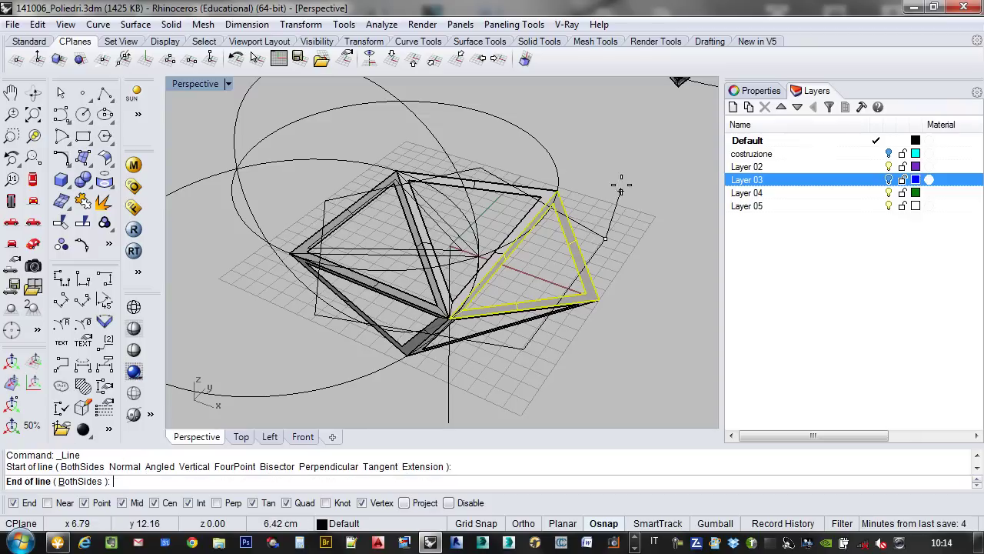
{"action": "right_click_drag", "start_coordinate": [626, 182], "coordinate": [620, 177]}
{"action": "key", "text": "Escape"}
- Draw a vertical line upward from the rotated pentagon's vertex beside the highlighted triangular face
{"action": "right_click", "coordinate": [596, 226]}
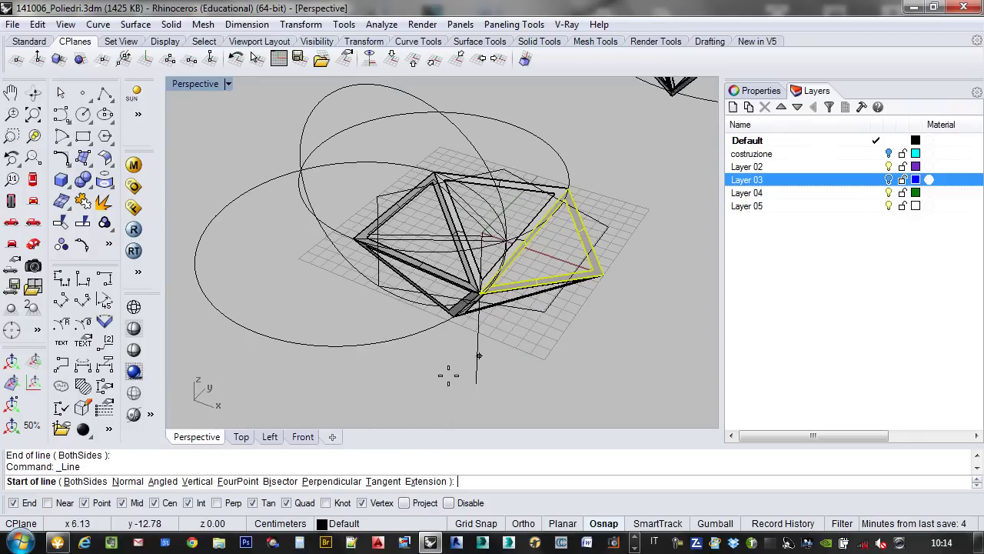
{"action": "left_click", "coordinate": [192, 480]}
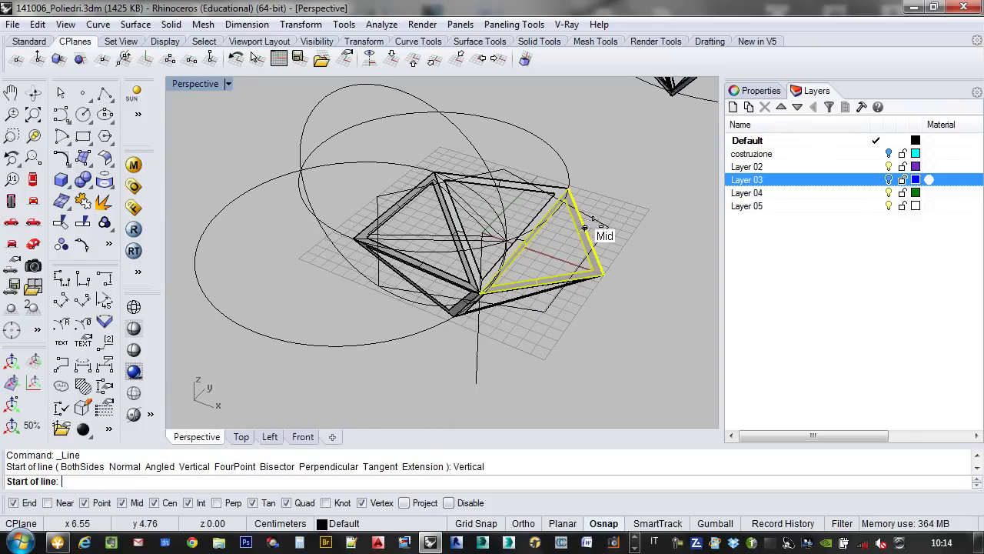
{"action": "left_click", "coordinate": [604, 228]}
{"action": "right_click_drag", "start_coordinate": [604, 228], "coordinate": [626, 154]}
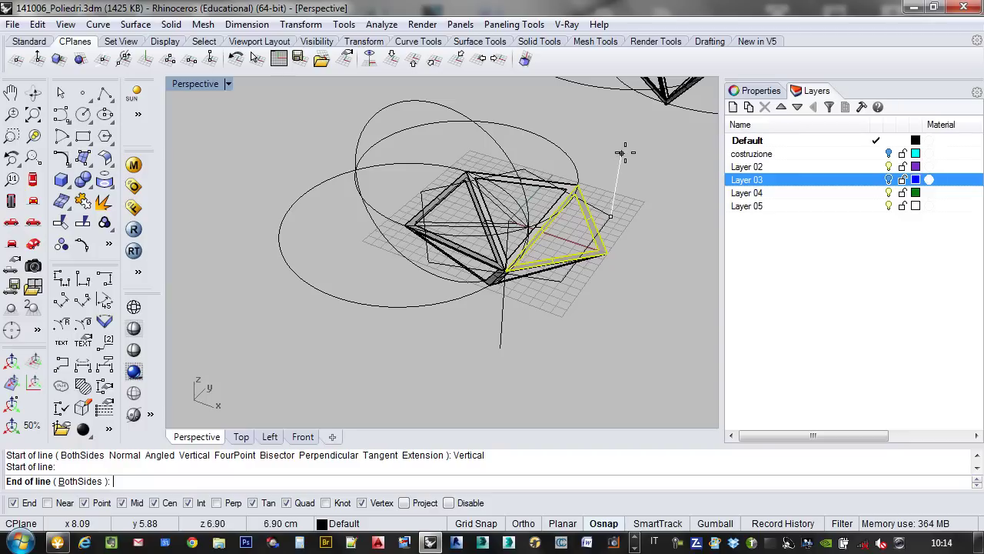
{"action": "left_click", "coordinate": [629, 116]}
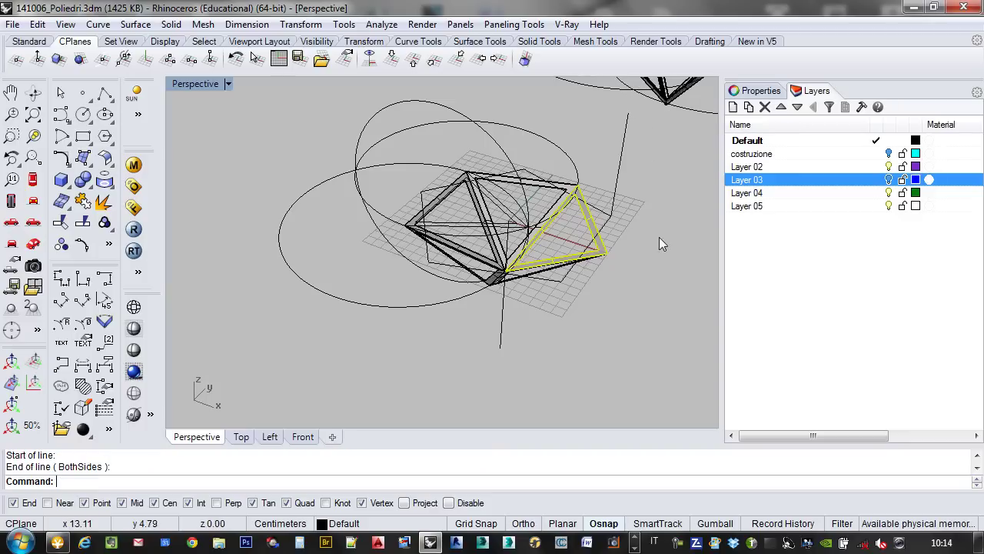
- Set a vertical construction plane at the origin with its X axis toward the rotated pentagon vertex carrying the new vertical line
{"action": "right_click_drag", "start_coordinate": [659, 241], "coordinate": [197, 115]}
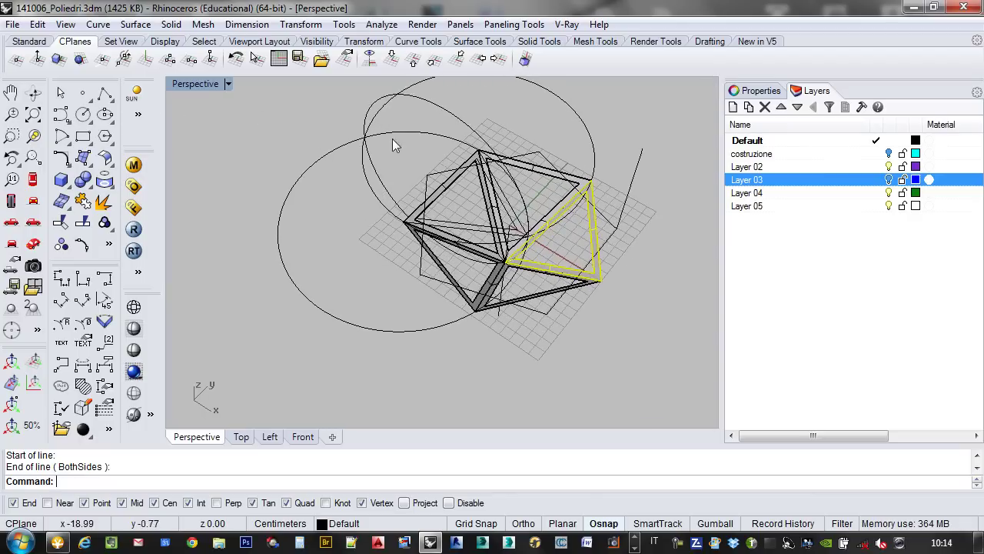
{"action": "right_click_drag", "start_coordinate": [393, 144], "coordinate": [620, 167]}
{"action": "scroll", "coordinate": [600, 193], "scroll_direction": "up", "scroll_amount": 4}
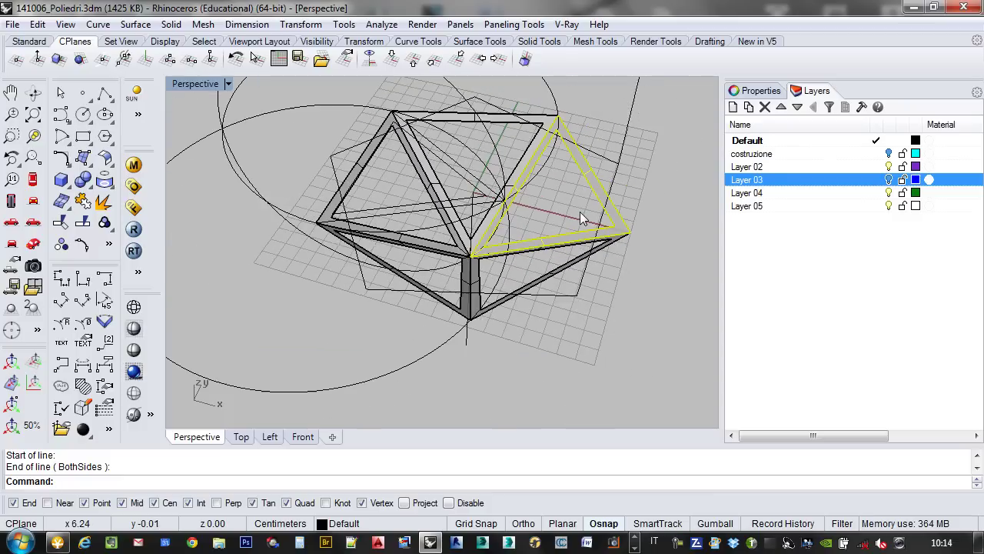
{"action": "right_click_drag", "start_coordinate": [582, 220], "coordinate": [571, 204]}
{"action": "left_click", "coordinate": [146, 60]}
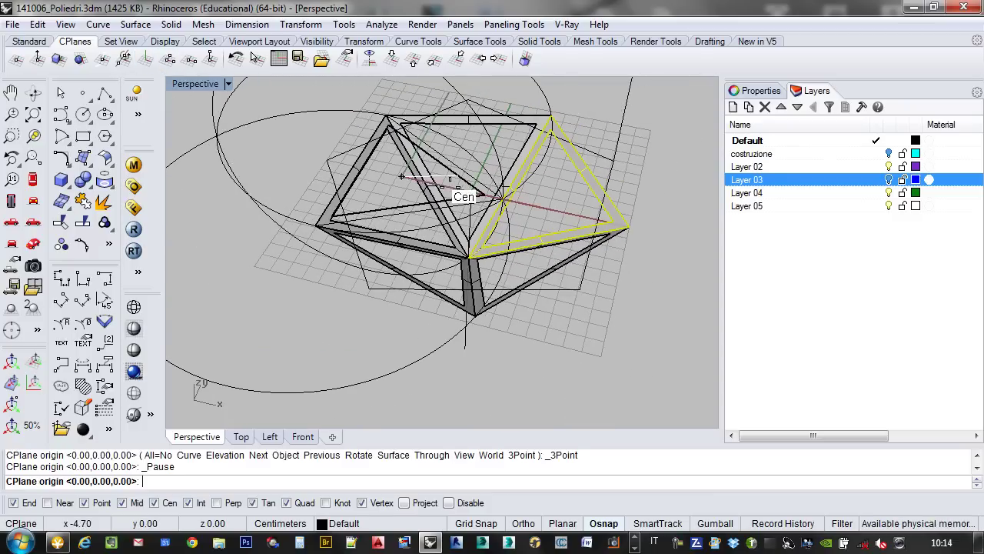
{"action": "left_click", "coordinate": [489, 192]}
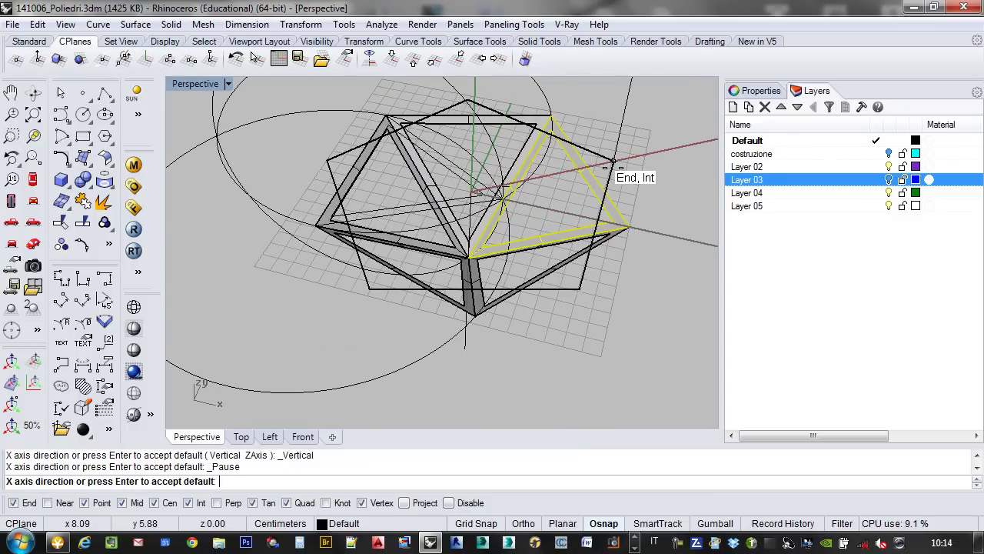
{"action": "key", "text": "Return"}
{"action": "right_click_drag", "start_coordinate": [666, 209], "coordinate": [568, 175]}
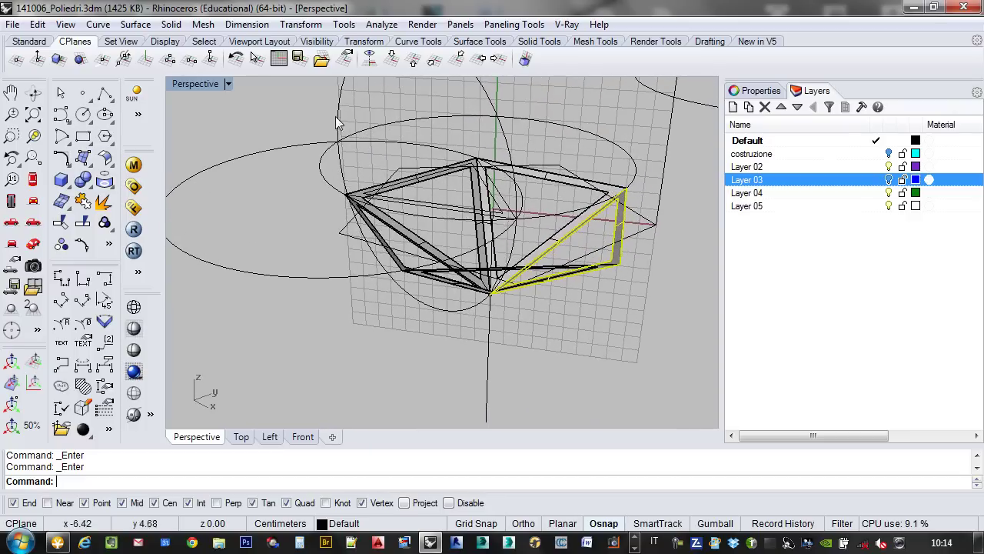
- Draw a circle on the vertical plane, centred on the highlighted face's outer-edge midpoint and passing through the frame's bottom vertex
{"action": "left_click", "coordinate": [83, 113]}
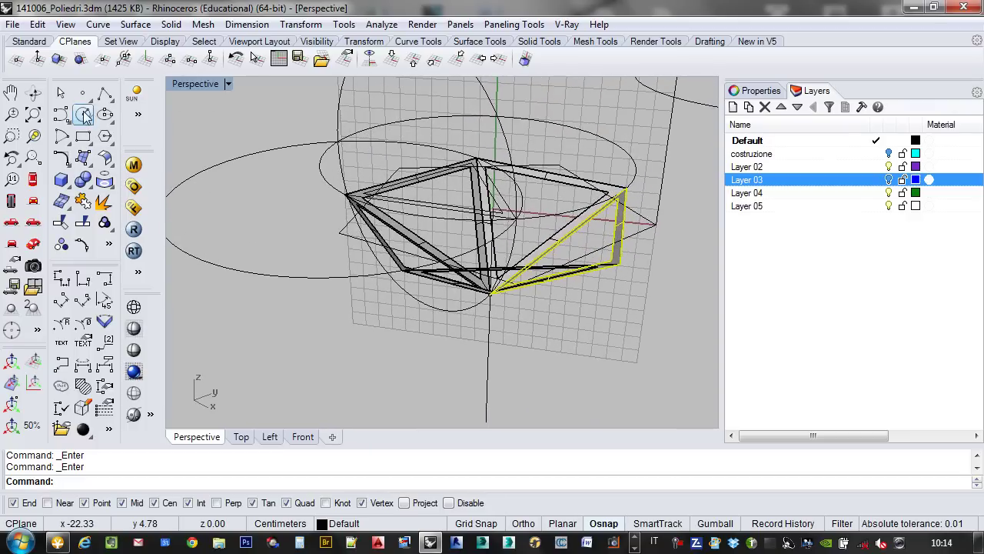
{"action": "left_click", "coordinate": [624, 222]}
{"action": "right_click_drag", "start_coordinate": [526, 297], "coordinate": [645, 268]}
{"action": "left_click", "coordinate": [475, 306]}
{"action": "scroll", "coordinate": [542, 297], "scroll_direction": "down", "scroll_amount": 3}
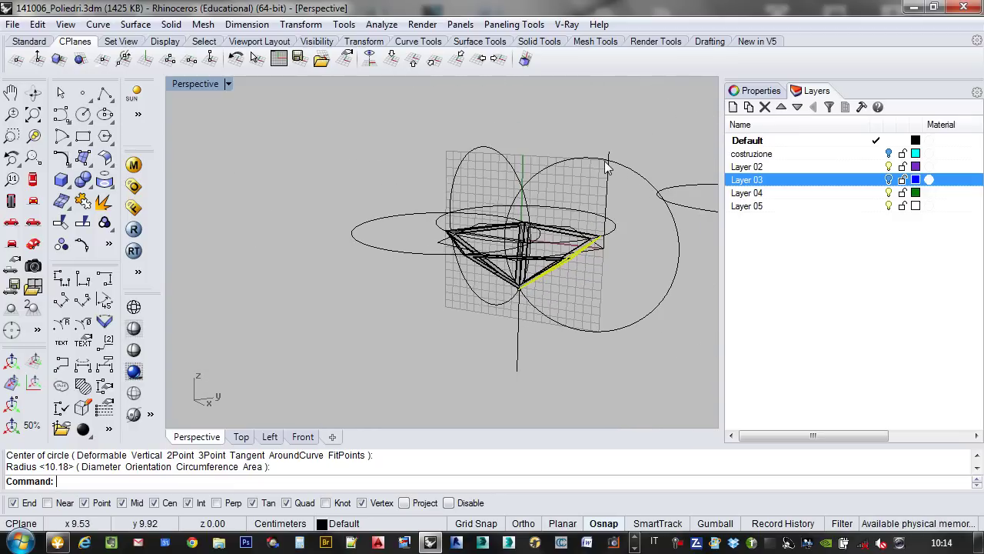
- Intersect the vertical line with the circle on the vertical plane to create a point where they cross
{"action": "right_click_drag", "start_coordinate": [607, 167], "coordinate": [579, 258]}
{"action": "scroll", "coordinate": [579, 257], "scroll_direction": "up", "scroll_amount": 3}
{"action": "right_click_drag", "start_coordinate": [615, 173], "coordinate": [528, 184]}
{"action": "left_click", "coordinate": [538, 187]}
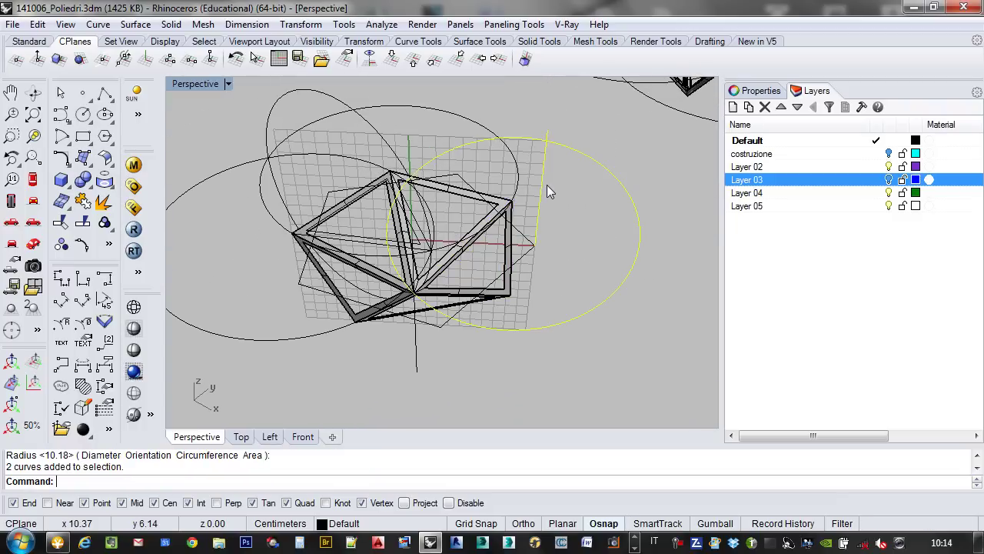
{"action": "type", "text": "tersect"}
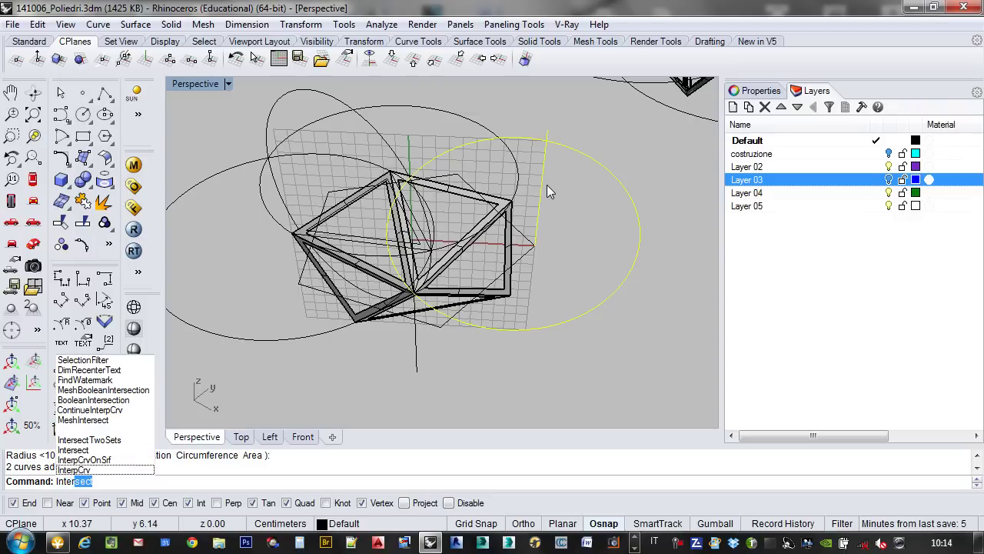
{"action": "key", "text": "Return"}
{"action": "right_click_drag", "start_coordinate": [569, 118], "coordinate": [648, 164]}
{"action": "left_click", "coordinate": [498, 250]}
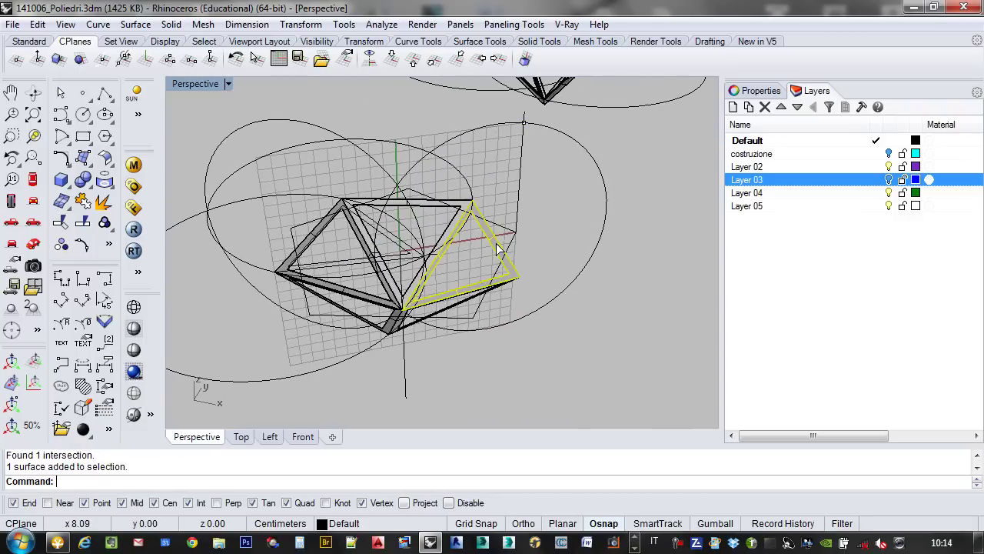
{"action": "right_click_drag", "start_coordinate": [539, 261], "coordinate": [566, 259]}
{"action": "scroll", "coordinate": [520, 291], "scroll_direction": "up", "scroll_amount": 5}
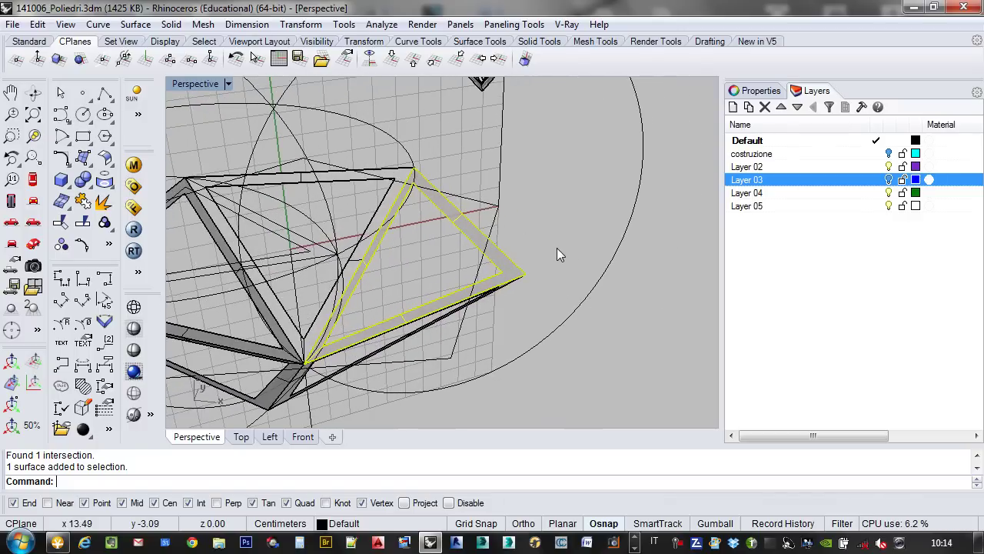
{"action": "type", "text": "y"}
{"action": "key", "text": "Return"}
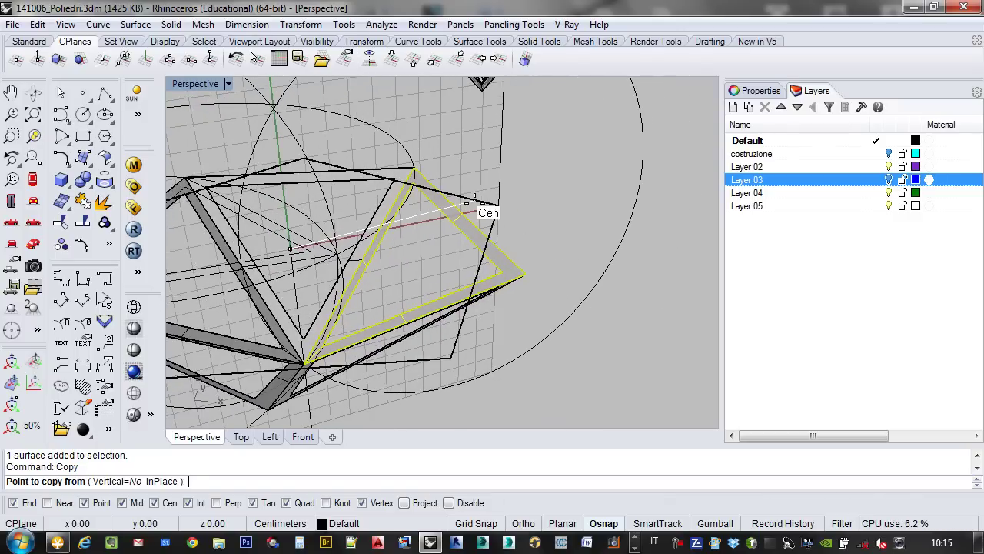
{"action": "left_click", "coordinate": [498, 206]}
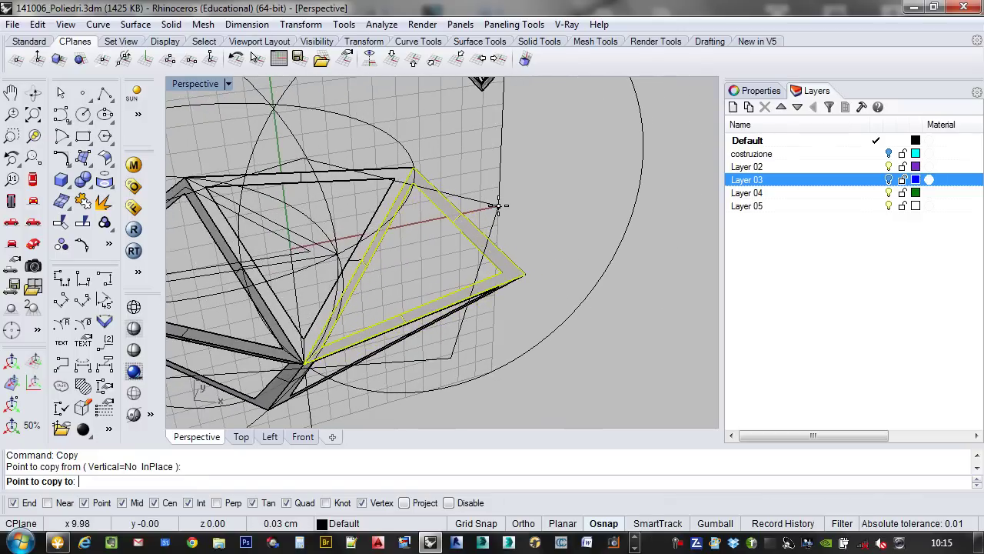
{"action": "left_click", "coordinate": [503, 224]}
{"action": "key", "text": "Escape"}
- Rotate a copy of the triangular face about its outer-edge midpoint, from the frame's bottom vertex up to the line-circle intersection point
{"action": "left_click", "coordinate": [461, 229]}
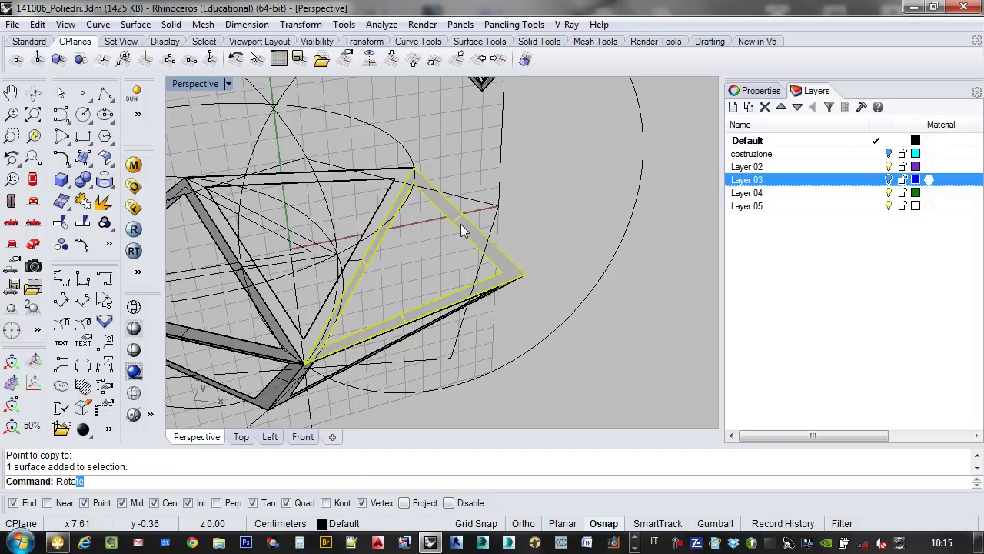
{"action": "type", "text": "Rota"}
{"action": "key", "text": "Return"}
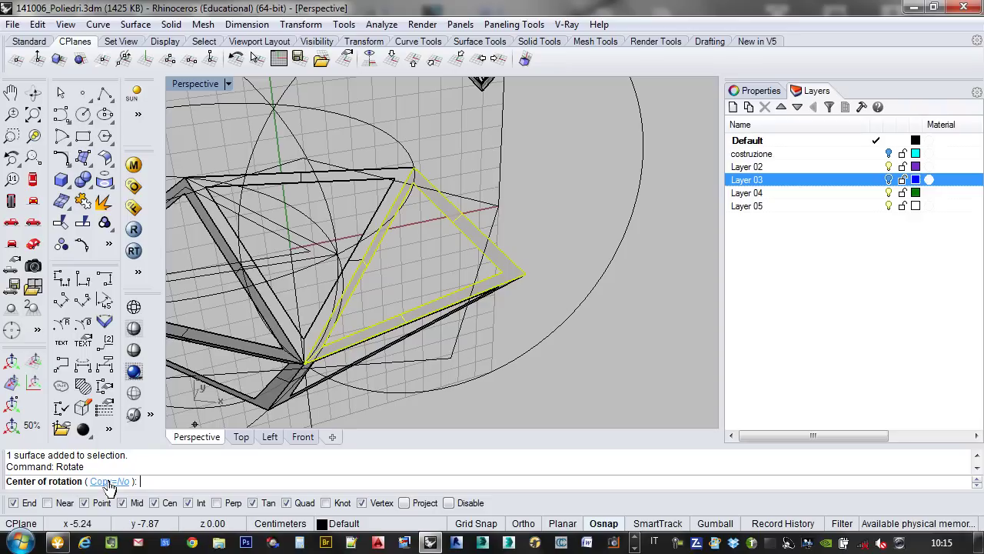
{"action": "left_click", "coordinate": [110, 481]}
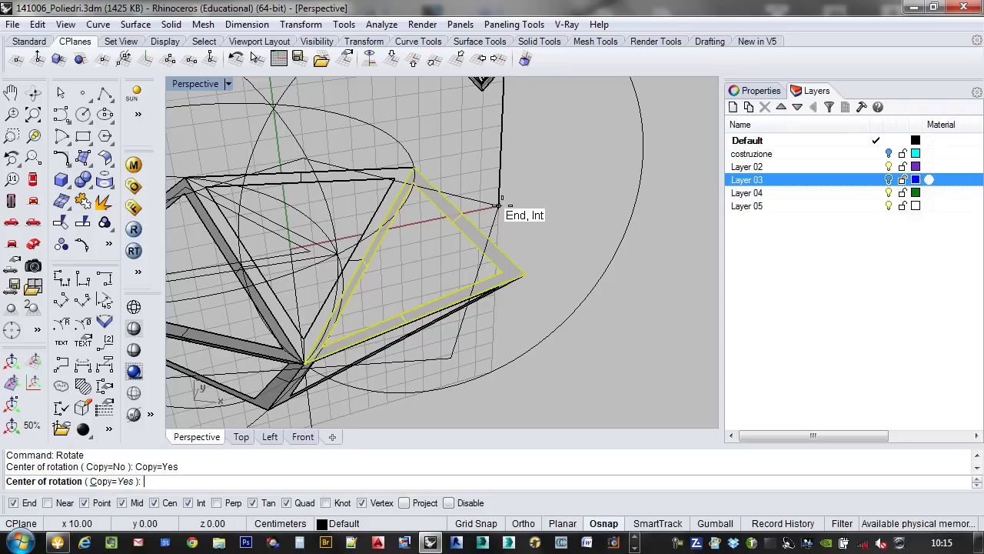
{"action": "left_click", "coordinate": [462, 213]}
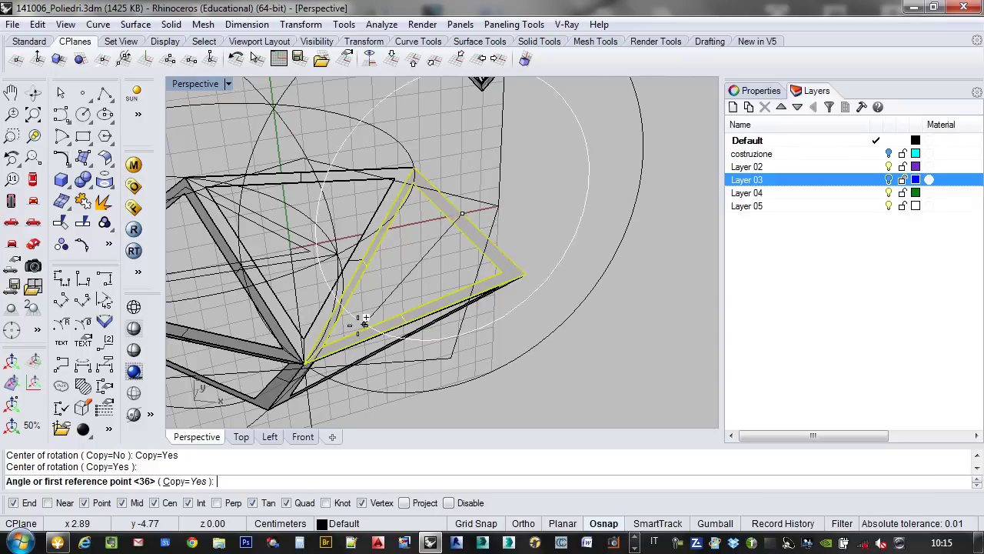
{"action": "left_click", "coordinate": [306, 364]}
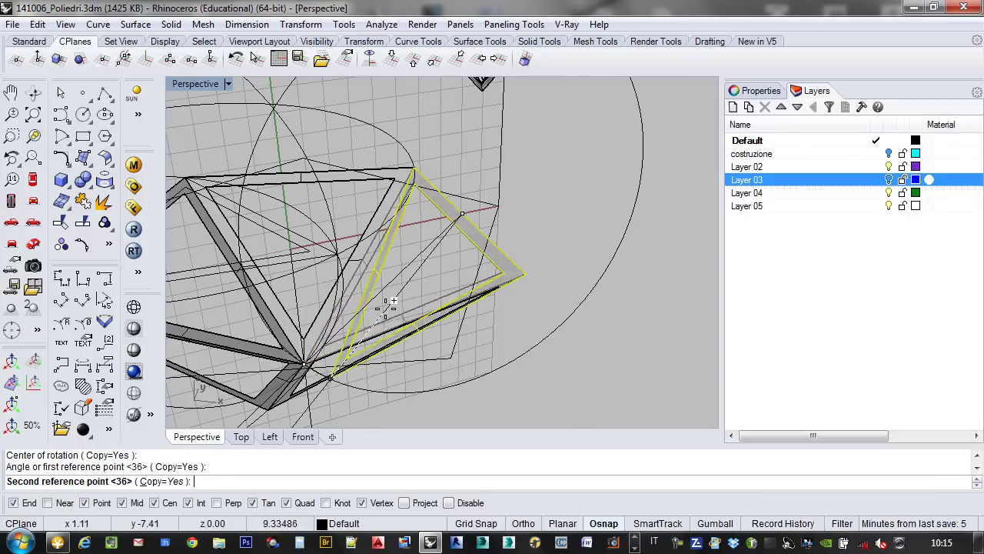
{"action": "scroll", "coordinate": [496, 161], "scroll_direction": "down", "scroll_amount": 3}
{"action": "right_click_drag", "start_coordinate": [508, 159], "coordinate": [427, 177]}
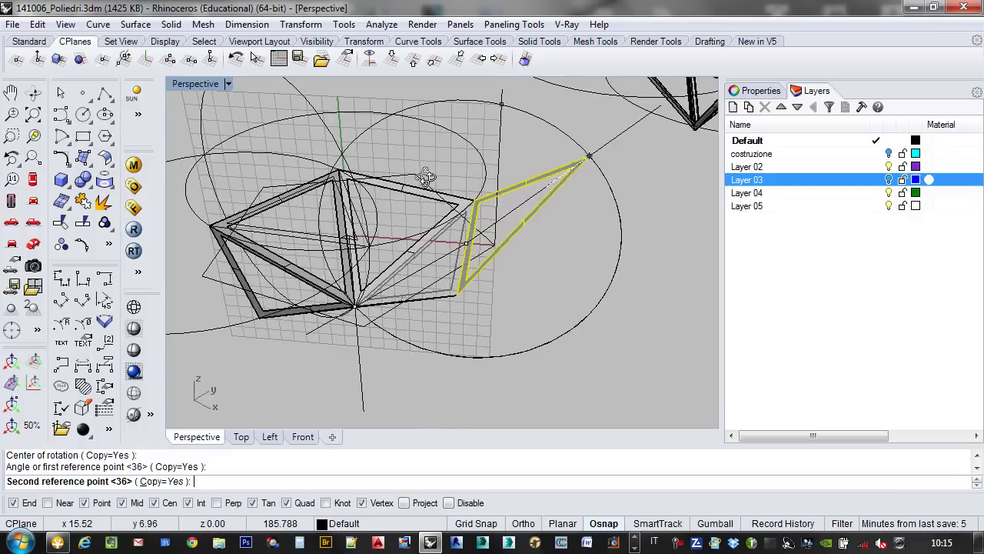
{"action": "left_click", "coordinate": [494, 110]}
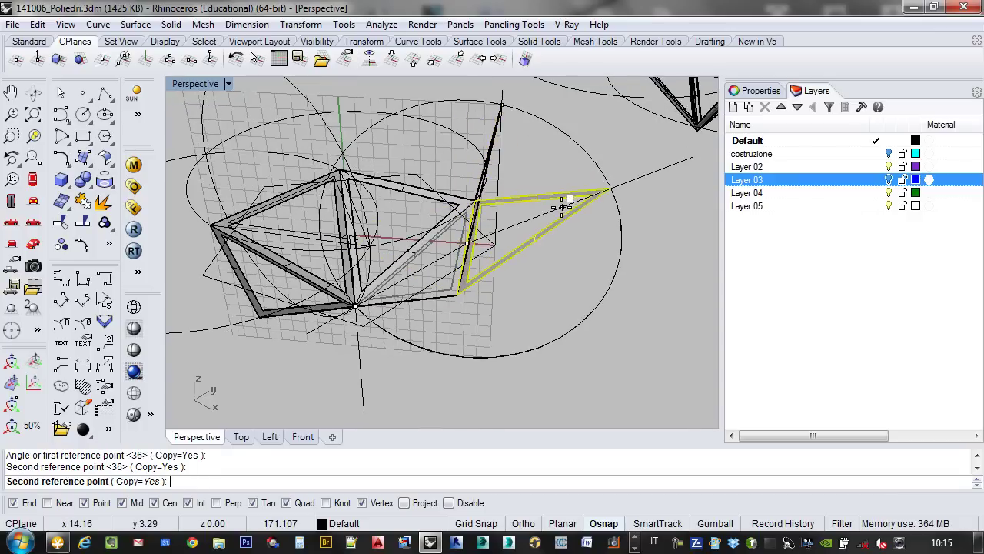
{"action": "scroll", "coordinate": [564, 204], "scroll_direction": "down", "scroll_amount": 3}
{"action": "right_click_drag", "start_coordinate": [564, 204], "coordinate": [477, 223]}
{"action": "key", "text": "Return"}
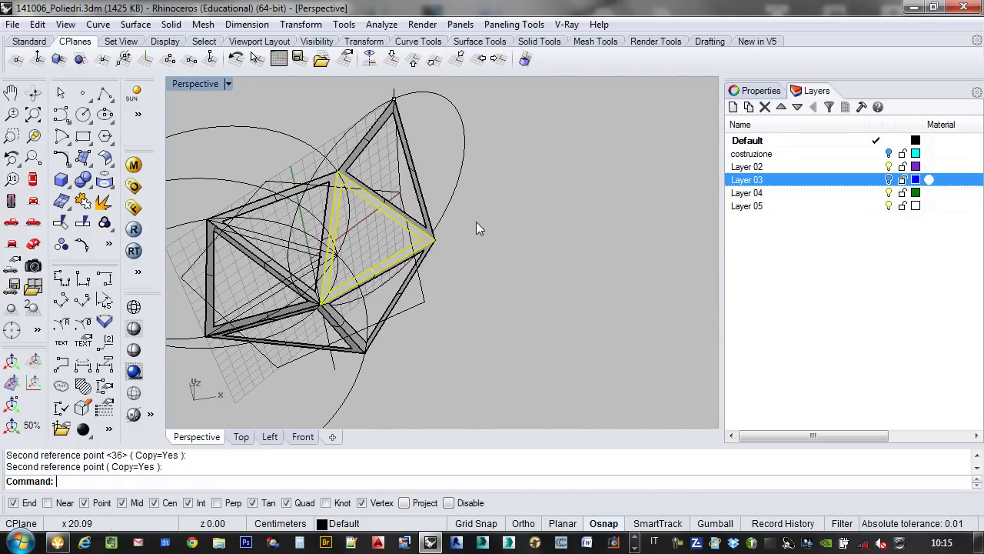
- Set up a polar array of the upward-rotated face around the origin in the Top view, with 5 items over 360 degrees
{"action": "left_click", "coordinate": [418, 191]}
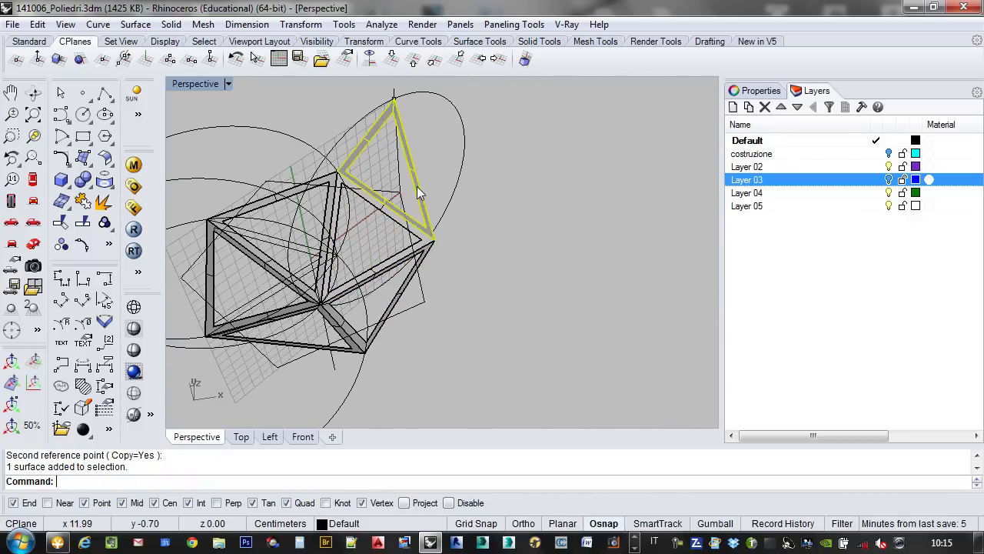
{"action": "left_click", "coordinate": [240, 436]}
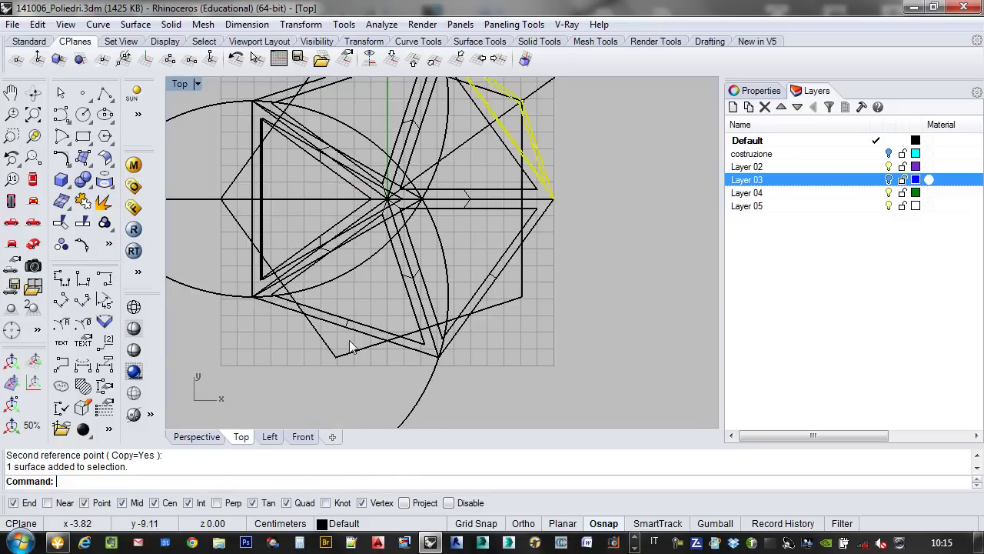
{"action": "right_click_drag", "start_coordinate": [353, 348], "coordinate": [554, 215]}
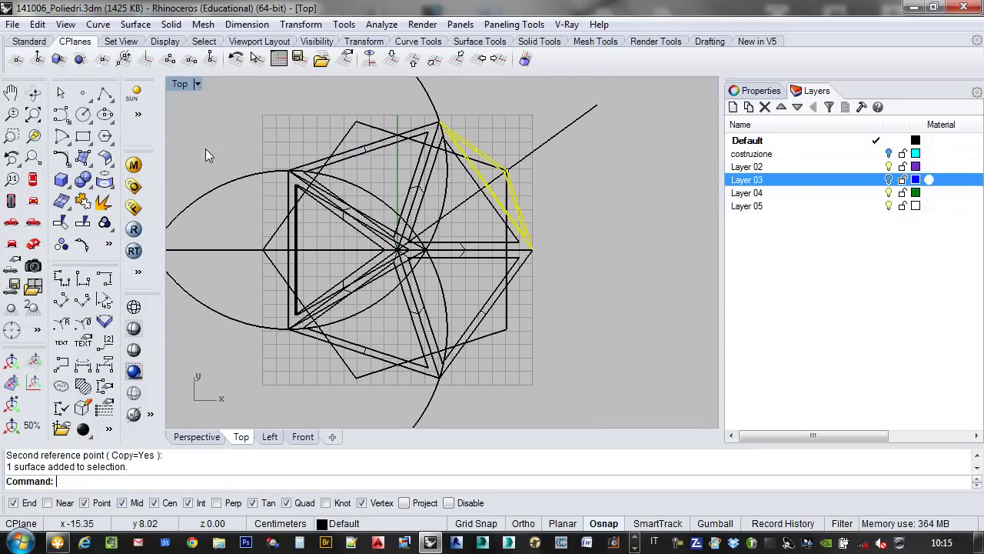
{"action": "type", "text": "Ar"}
{"action": "key", "text": "Return"}
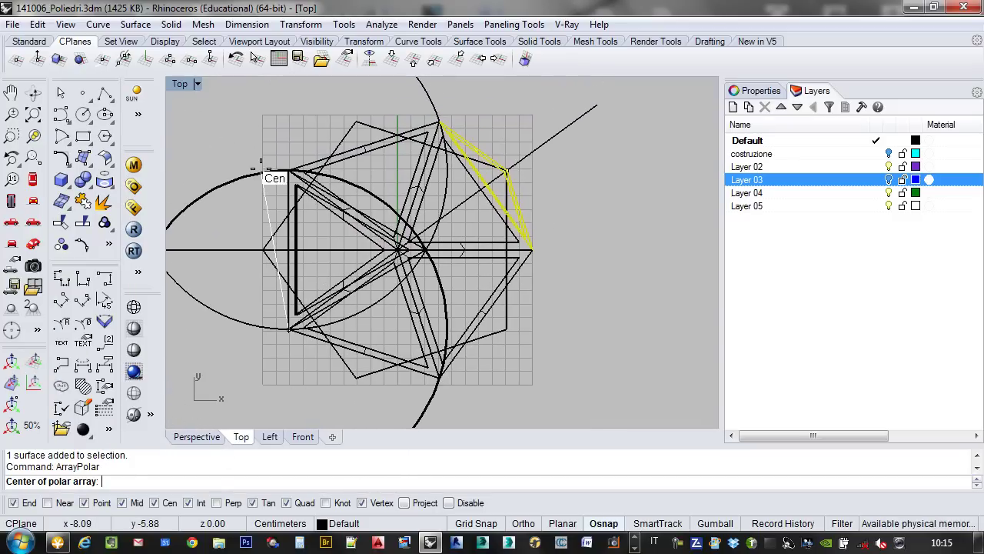
{"action": "left_click", "coordinate": [400, 253]}
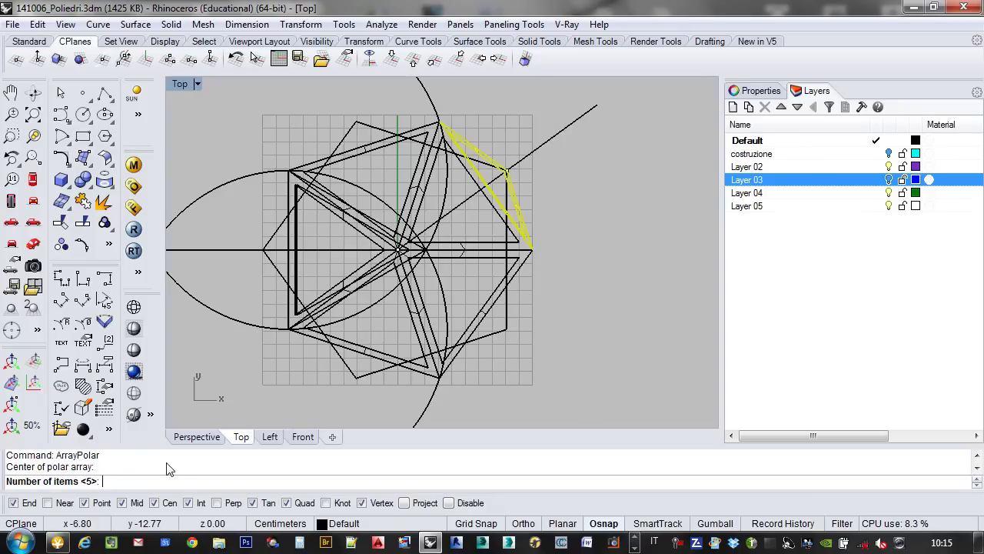
{"action": "key", "text": "Return"}
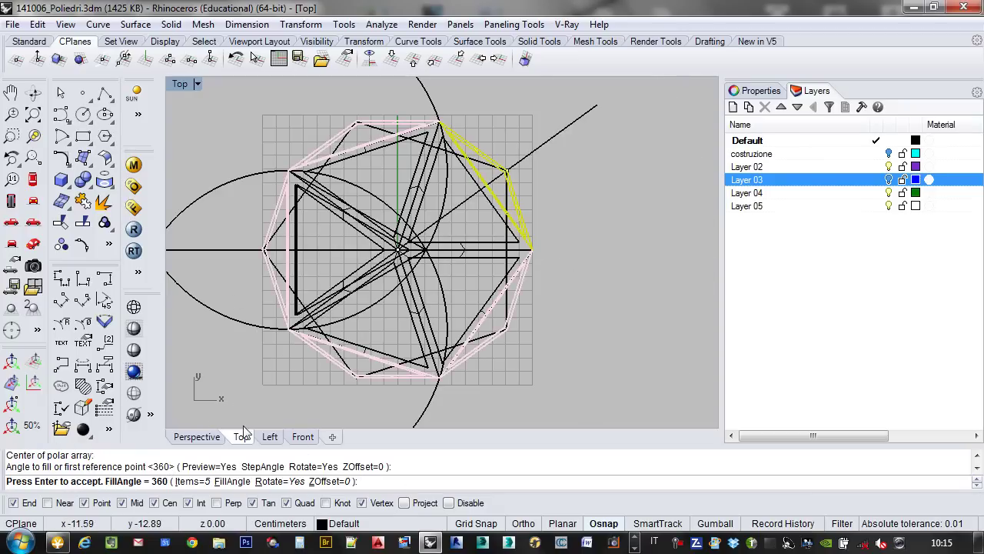
- Examine the polar array preview in the Perspective and Left views and accept the array
{"action": "left_click", "coordinate": [197, 436]}
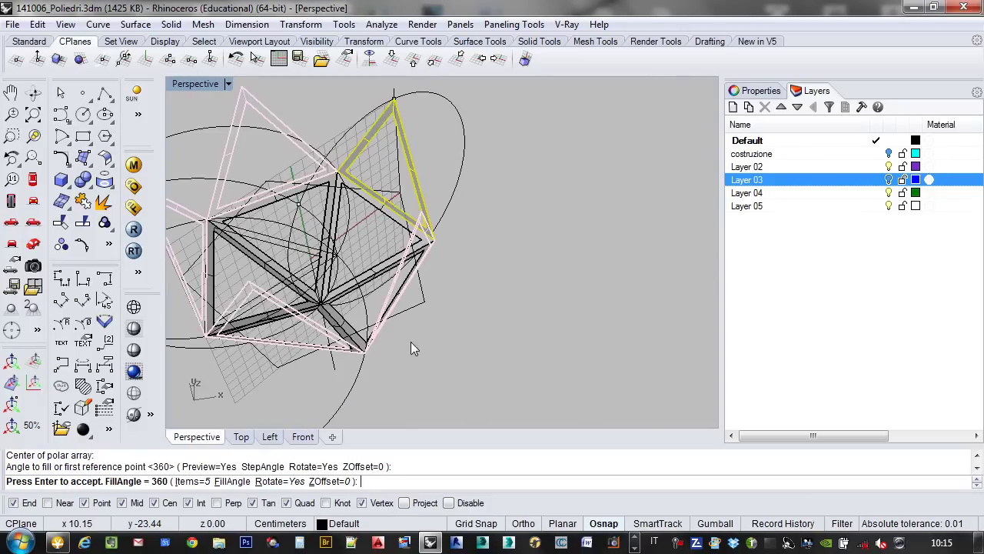
{"action": "right_click_drag", "start_coordinate": [410, 344], "coordinate": [192, 269]}
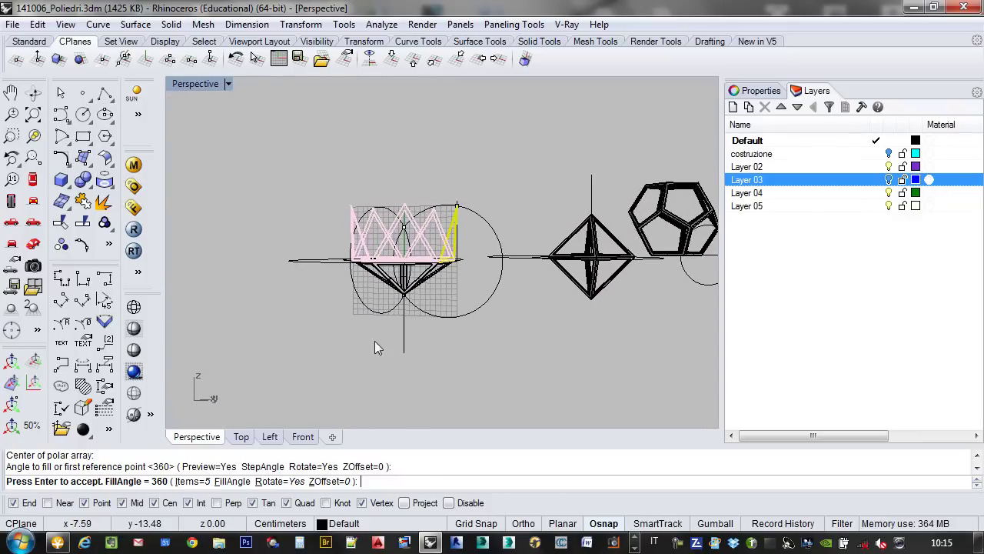
{"action": "left_click", "coordinate": [270, 437]}
{"action": "scroll", "coordinate": [479, 284], "scroll_direction": "down", "scroll_amount": 3}
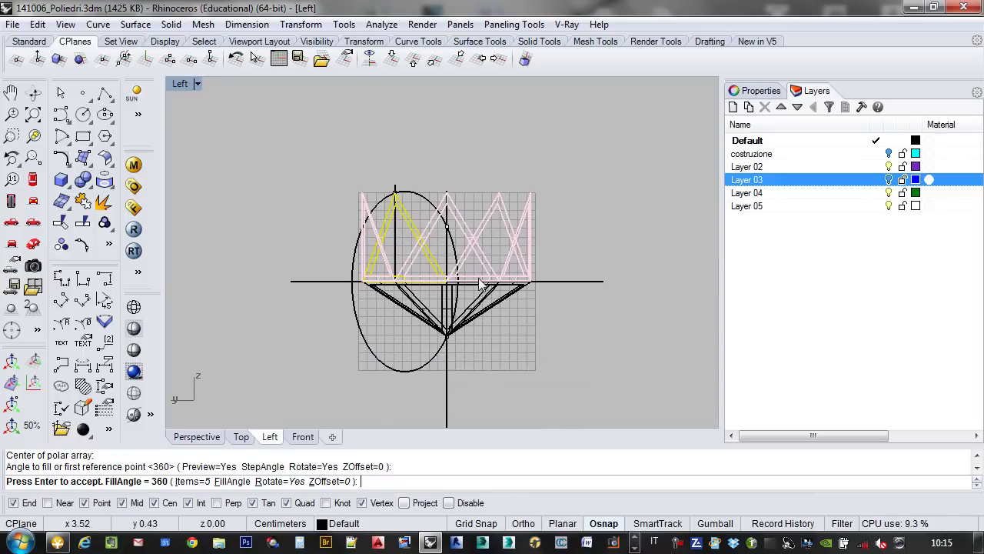
{"action": "scroll", "coordinate": [479, 285], "scroll_direction": "up", "scroll_amount": 2}
{"action": "scroll", "coordinate": [486, 272], "scroll_direction": "down", "scroll_amount": 2}
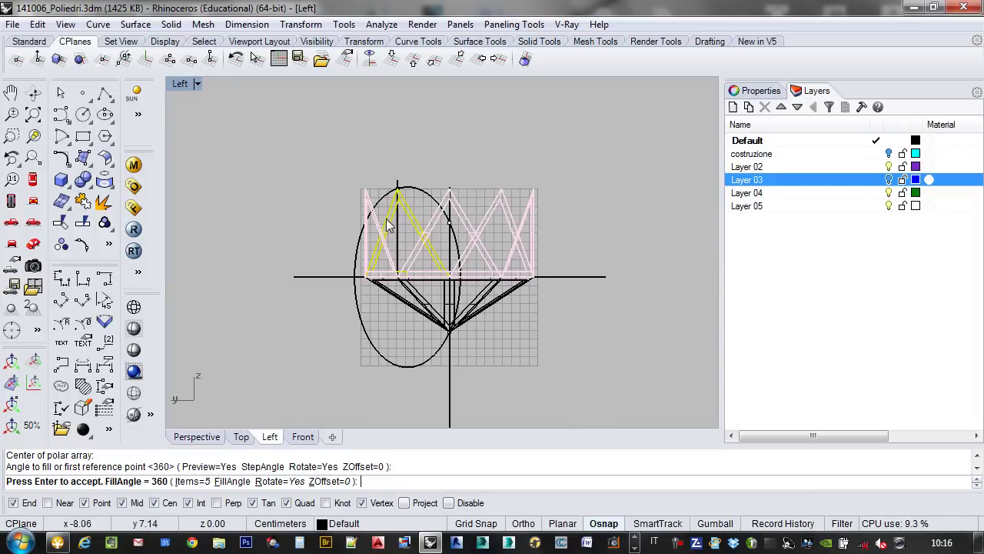
{"action": "scroll", "coordinate": [450, 225], "scroll_direction": "up", "scroll_amount": 3}
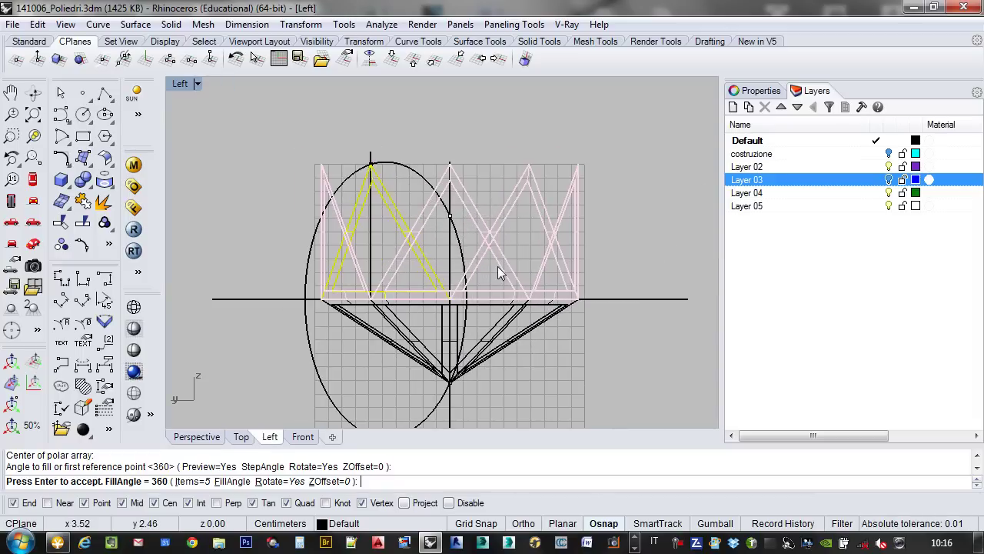
{"action": "key", "text": "Return"}
- Mirror a copy of both rows of triangular faces across a horizontal plane through the upper row's mid-height in the Left view
{"action": "left_click_drag", "start_coordinate": [586, 222], "coordinate": [440, 244]}
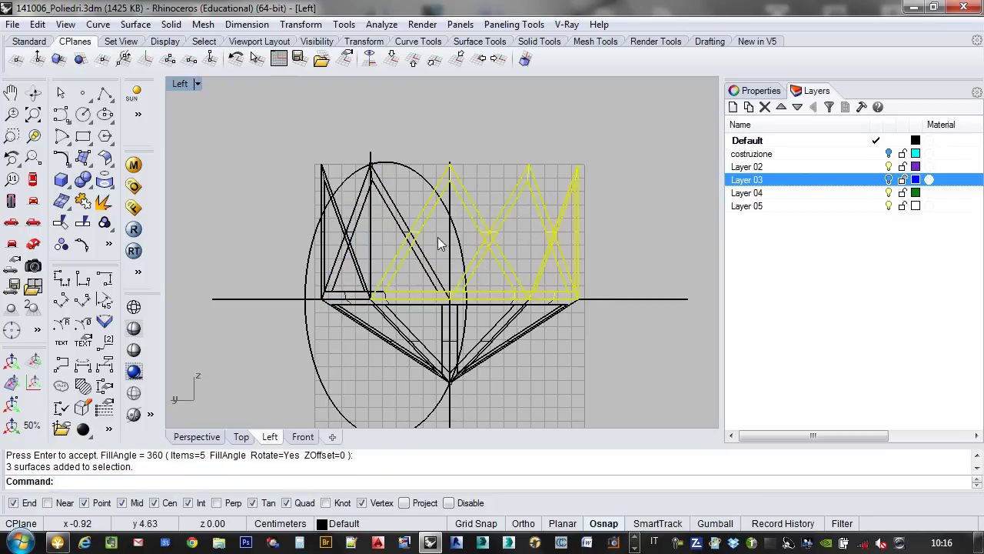
{"action": "left_click", "coordinate": [358, 226], "text": "shift"}
{"action": "left_click", "coordinate": [345, 228], "text": "shift"}
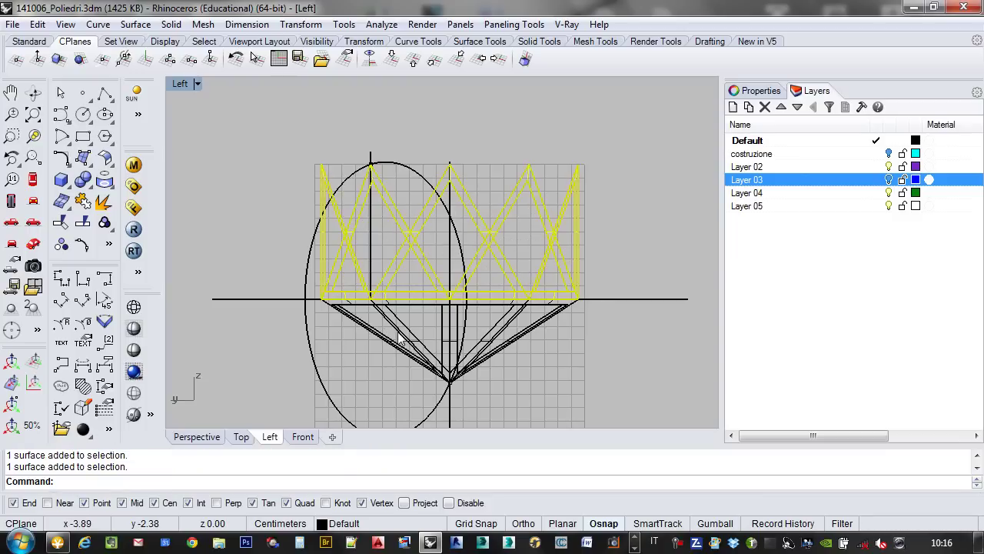
{"action": "left_click_drag", "start_coordinate": [486, 360], "coordinate": [478, 362]}
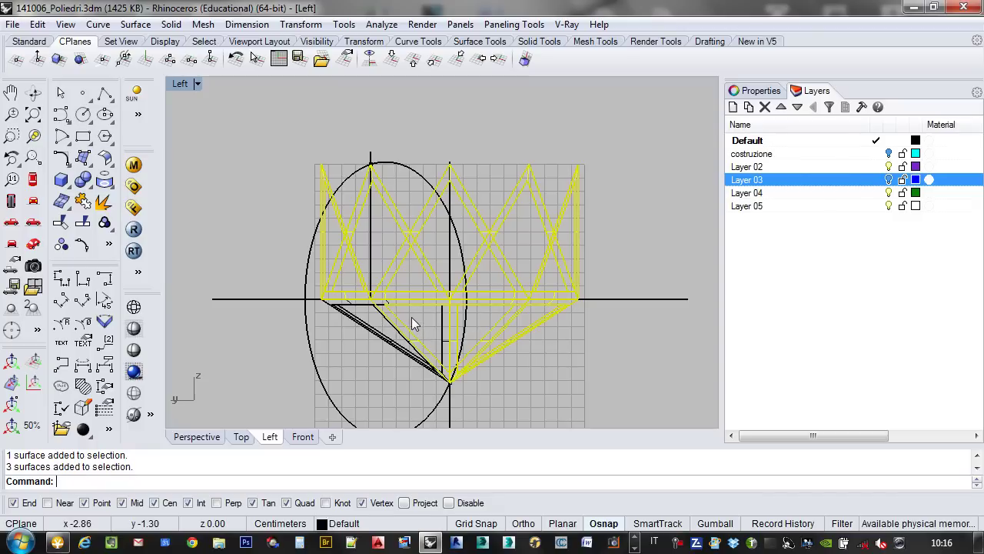
{"action": "left_click", "coordinate": [373, 340], "text": "shift"}
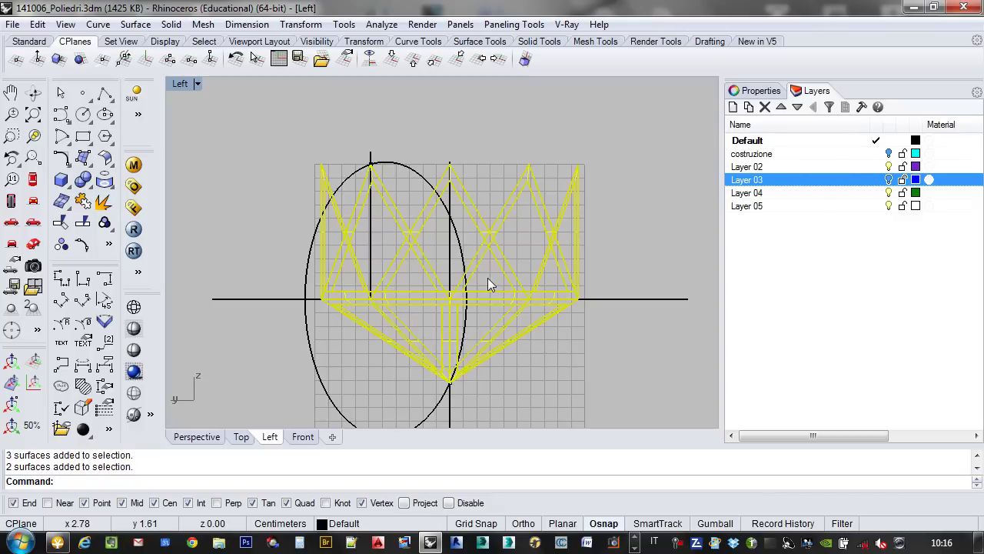
{"action": "scroll", "coordinate": [486, 276], "scroll_direction": "down", "scroll_amount": 2}
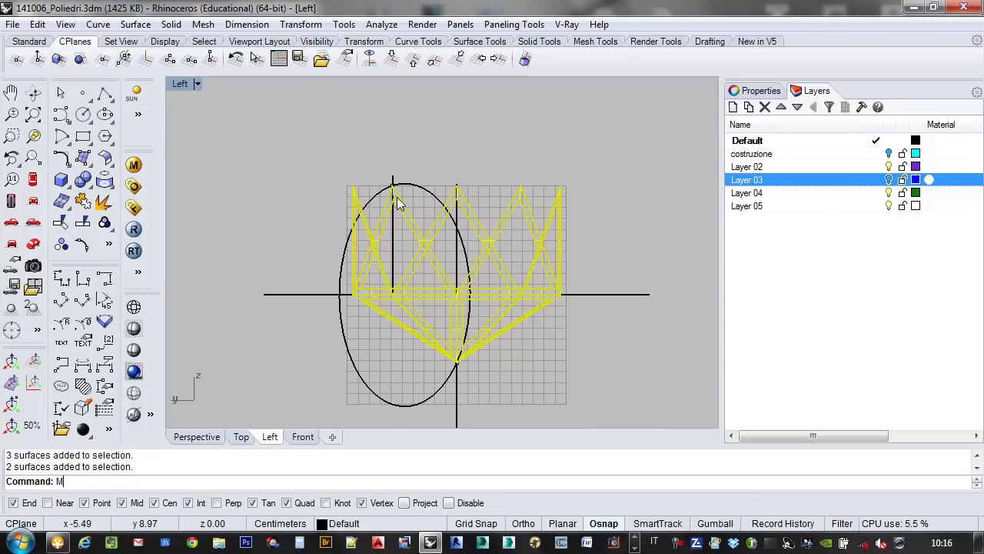
{"action": "type", "text": "irror"}
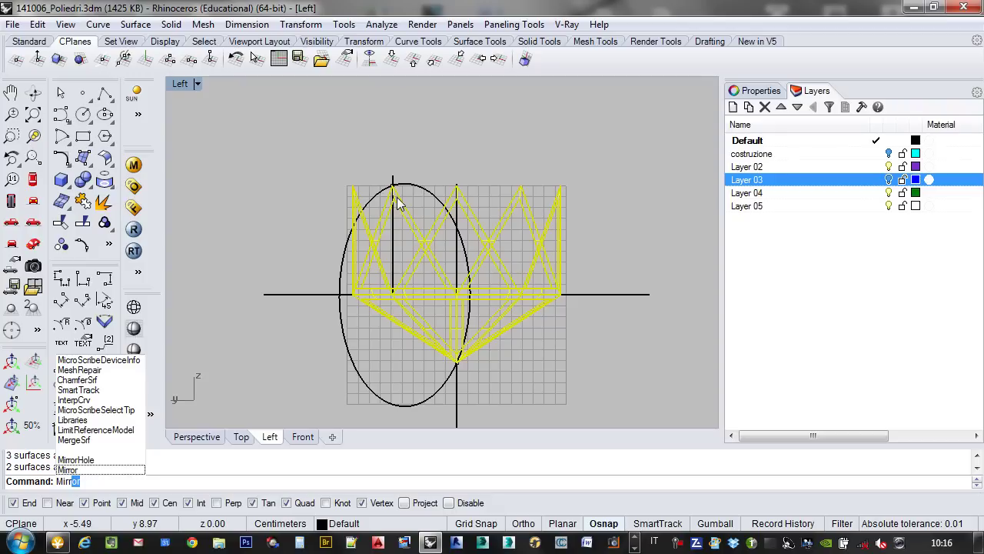
{"action": "key", "text": "Return"}
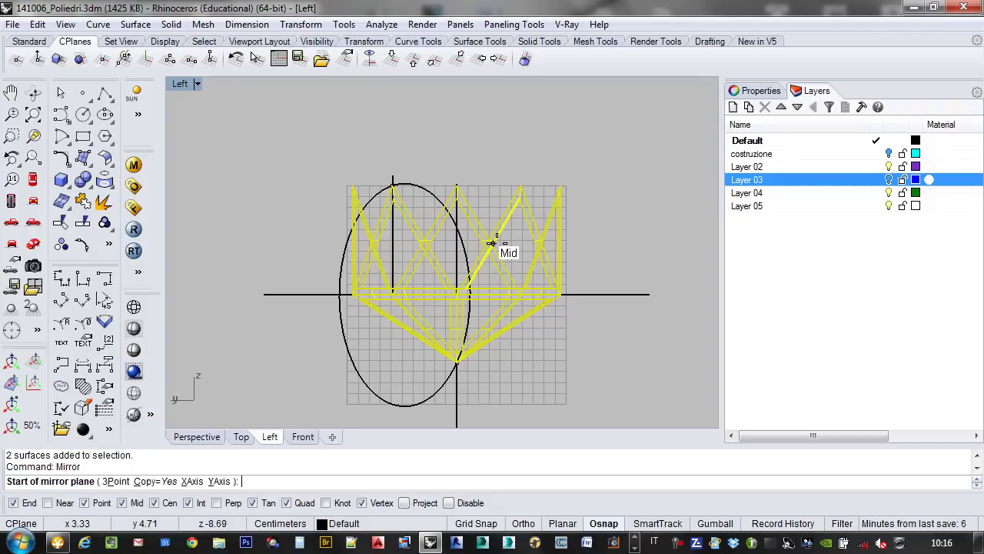
{"action": "scroll", "coordinate": [576, 250], "scroll_direction": "up", "scroll_amount": 4}
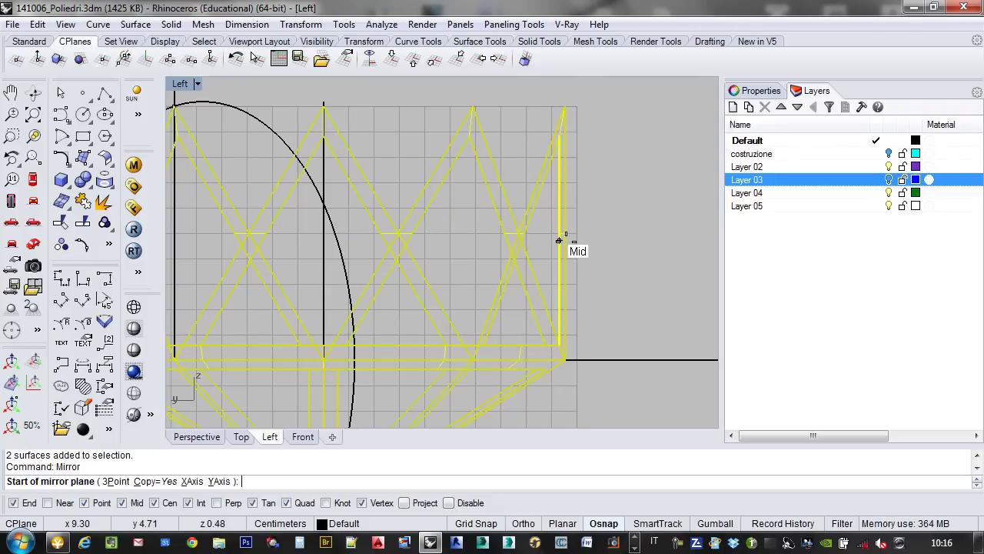
{"action": "scroll", "coordinate": [565, 328], "scroll_direction": "down", "scroll_amount": 2}
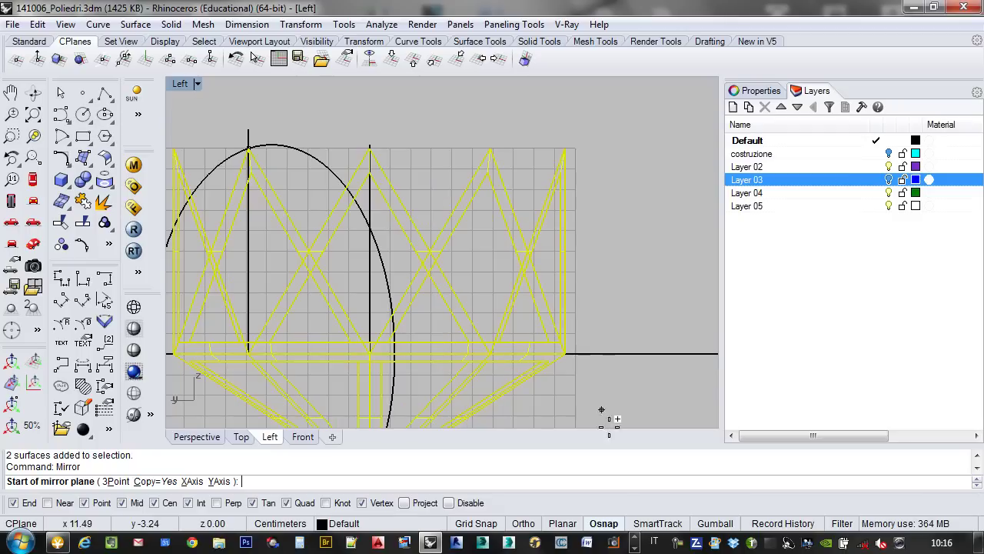
{"action": "left_click", "coordinate": [564, 251]}
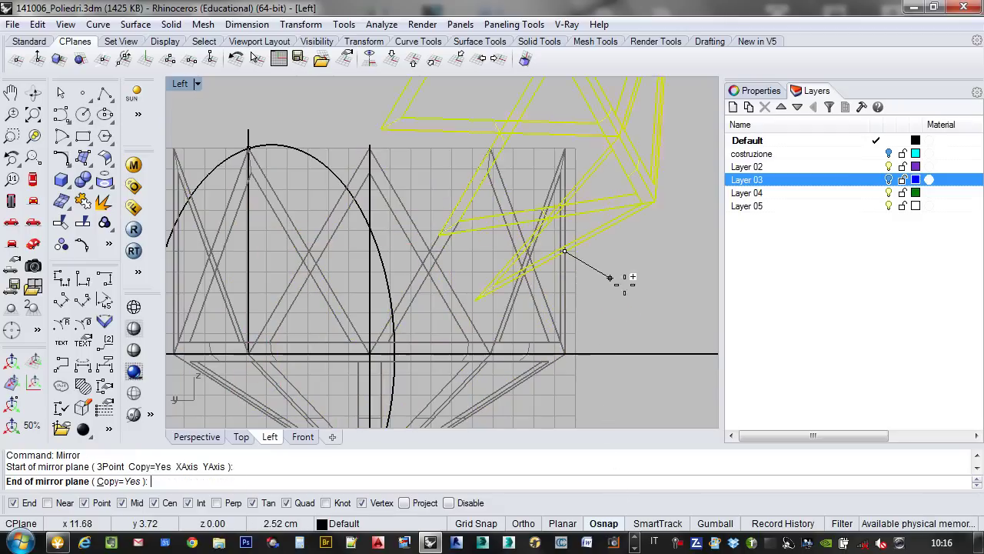
{"action": "key", "text": "F8"}
{"action": "left_click", "coordinate": [675, 244]}
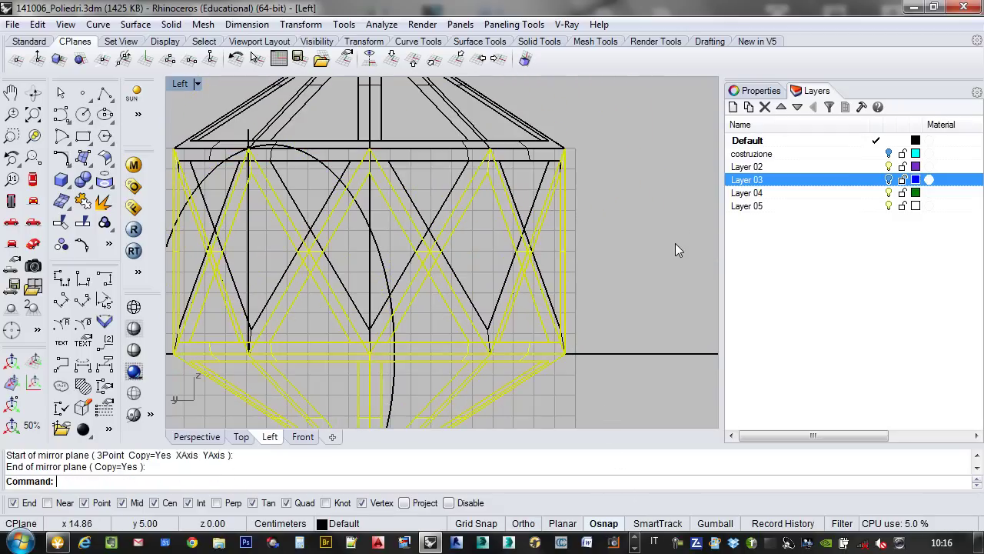
- Select all the triangular faces of the mirrored cap at the top of the frame in the Left view
{"action": "scroll", "coordinate": [598, 267], "scroll_direction": "down", "scroll_amount": 3}
{"action": "scroll", "coordinate": [538, 224], "scroll_direction": "up", "scroll_amount": 3}
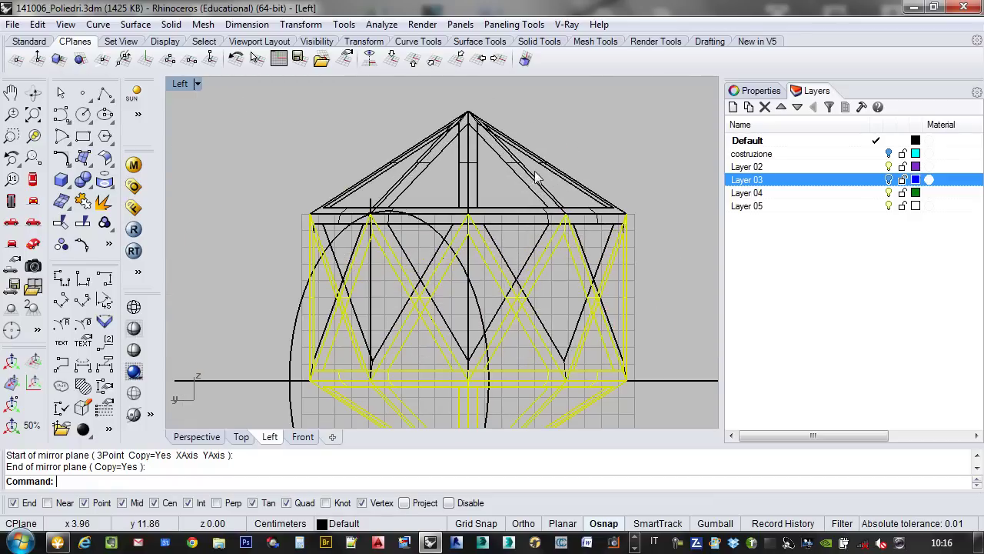
{"action": "left_click_drag", "start_coordinate": [550, 119], "coordinate": [504, 219]}
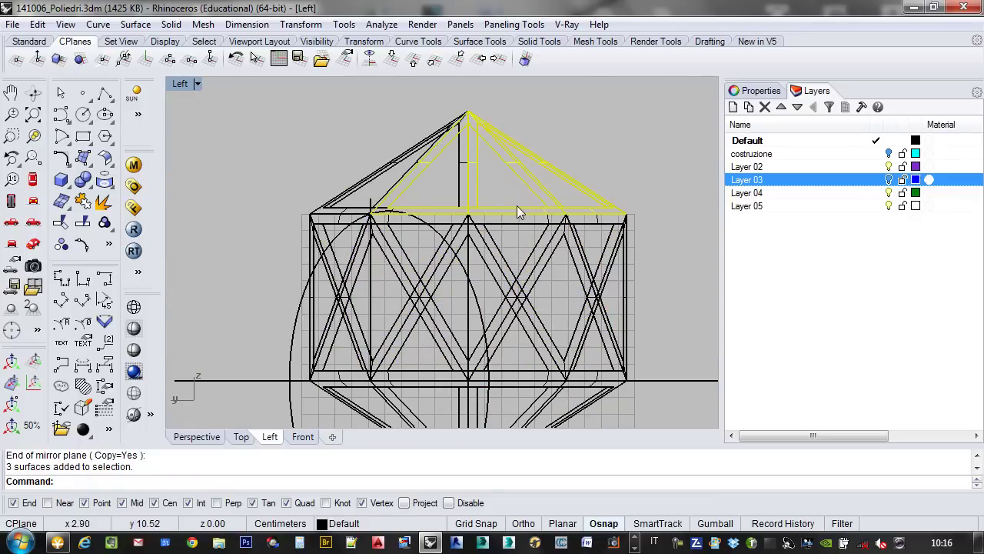
{"action": "scroll", "coordinate": [516, 205], "scroll_direction": "down", "scroll_amount": 2}
{"action": "scroll", "coordinate": [539, 179], "scroll_direction": "up", "scroll_amount": 3}
{"action": "left_click_drag", "start_coordinate": [539, 123], "coordinate": [304, 198]}
{"action": "scroll", "coordinate": [469, 211], "scroll_direction": "down", "scroll_amount": 3}
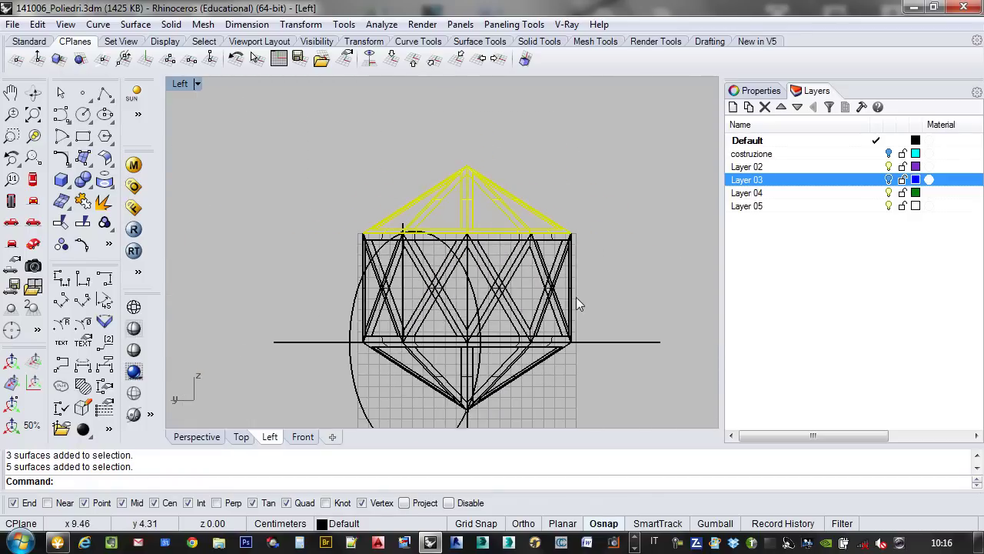
{"action": "scroll", "coordinate": [552, 291], "scroll_direction": "down", "scroll_amount": 2}
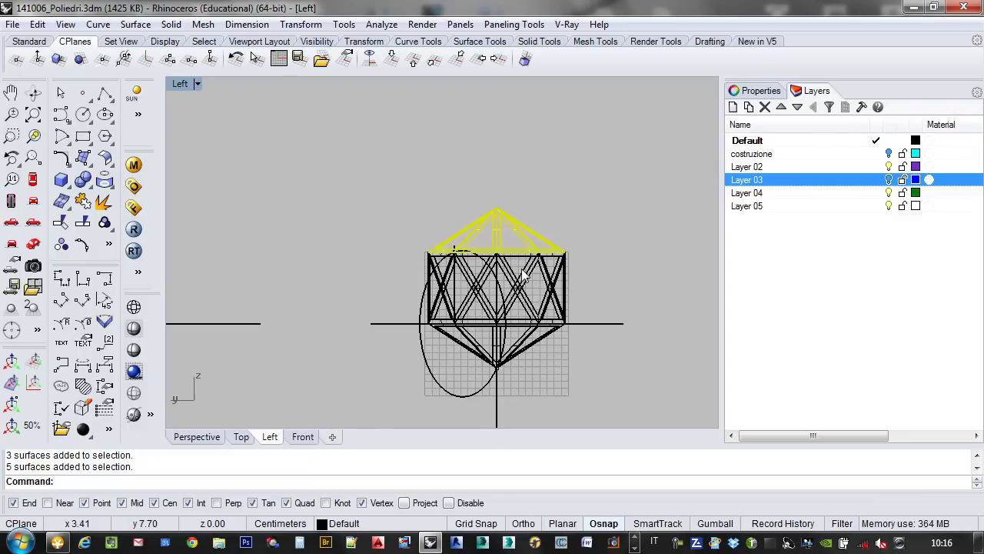
{"action": "scroll", "coordinate": [522, 275], "scroll_direction": "up", "scroll_amount": 4}
{"action": "scroll", "coordinate": [503, 290], "scroll_direction": "down", "scroll_amount": 3}
- Add the mirrored downward-pointing faces of the middle band to the selection in the Perspective view, leaving out the construction circle
{"action": "left_click", "coordinate": [195, 436]}
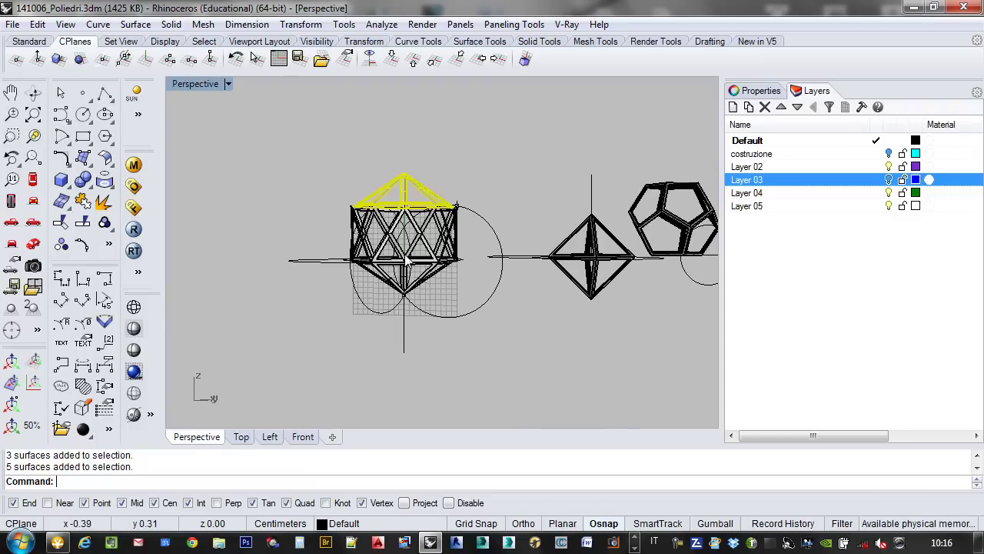
{"action": "right_click_drag", "start_coordinate": [422, 337], "coordinate": [551, 344]}
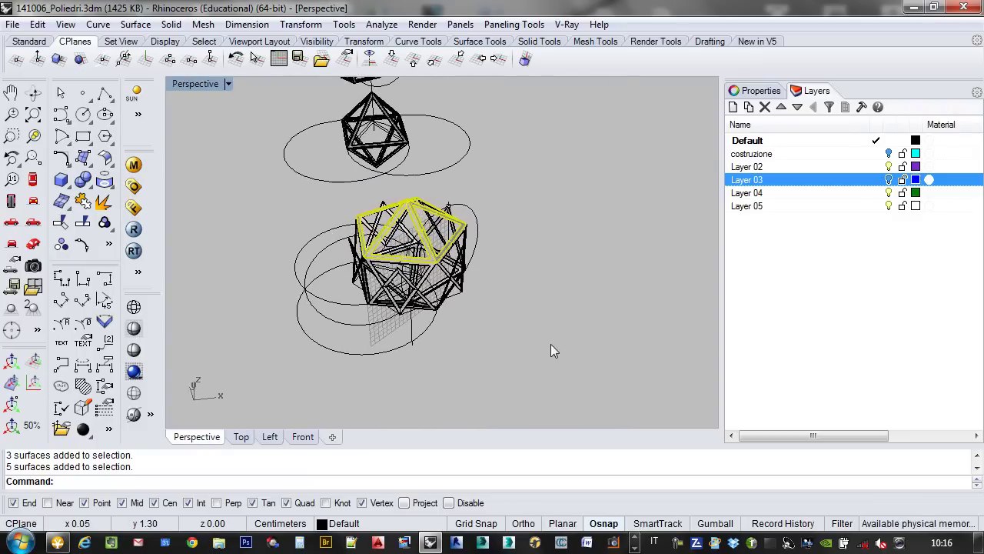
{"action": "scroll", "coordinate": [410, 277], "scroll_direction": "up", "scroll_amount": 5}
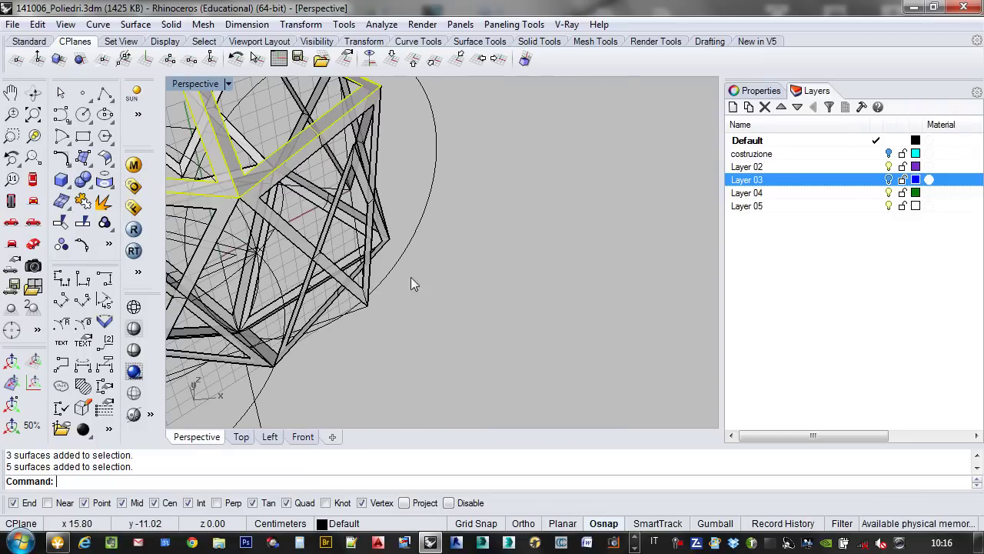
{"action": "left_click", "coordinate": [362, 296], "text": "shift"}
{"action": "right_click_drag", "start_coordinate": [380, 279], "coordinate": [251, 245]}
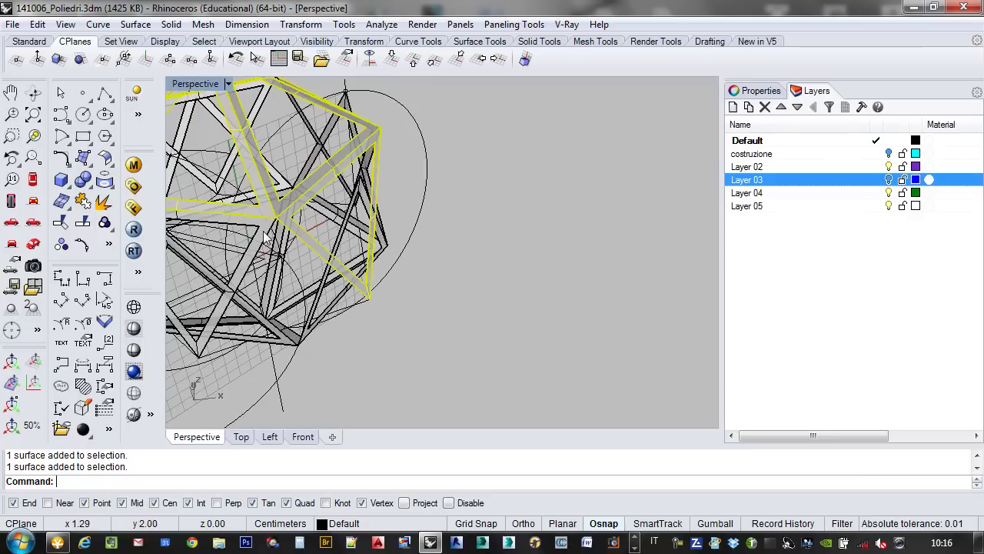
{"action": "left_click", "coordinate": [336, 255], "text": "shift"}
{"action": "scroll", "coordinate": [336, 255], "scroll_direction": "down", "scroll_amount": 3}
{"action": "right_click_drag", "start_coordinate": [336, 255], "coordinate": [569, 301]}
{"action": "left_click", "coordinate": [586, 226], "text": "shift"}
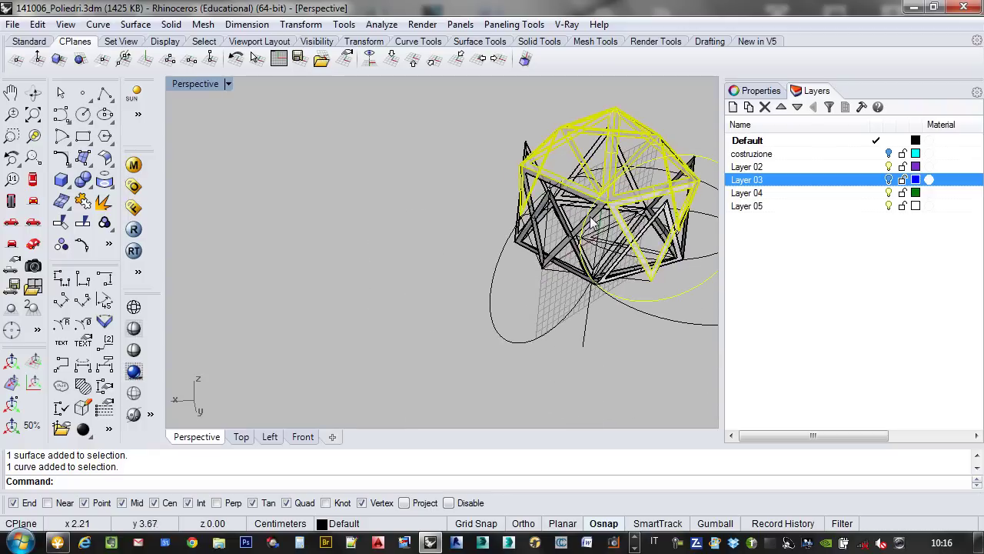
{"action": "left_click", "coordinate": [592, 223], "text": "shift"}
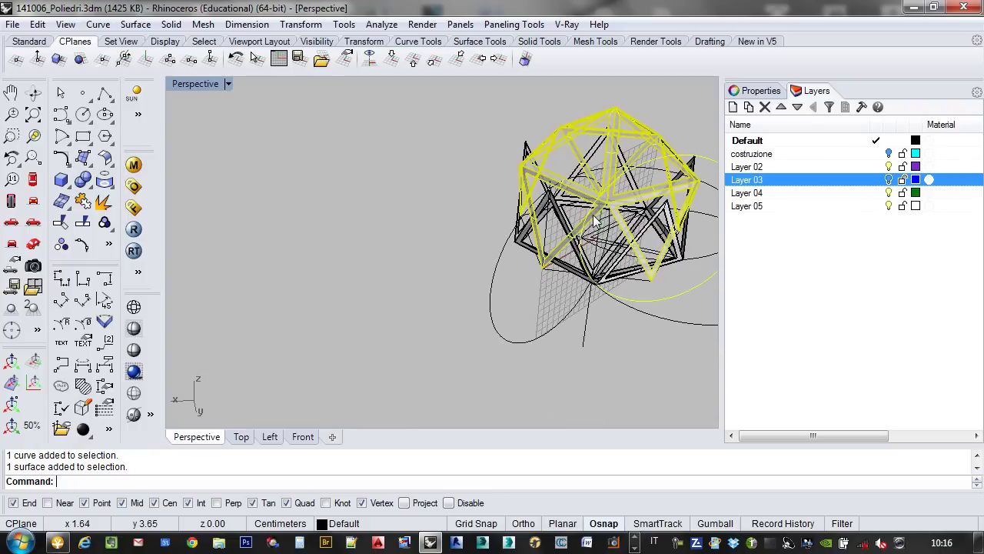
{"action": "left_click", "coordinate": [627, 304], "text": "ctrl"}
{"action": "right_click_drag", "start_coordinate": [630, 303], "coordinate": [302, 189]}
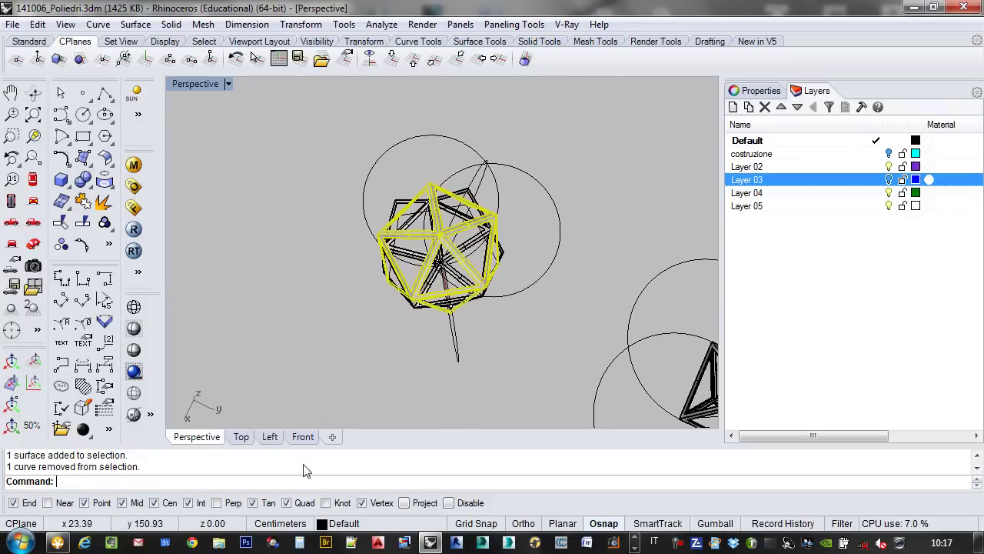
- Try to rotate a copy of the selected faces about the origin to the adjacent vertex in the Top view, and undo it
{"action": "left_click", "coordinate": [239, 437]}
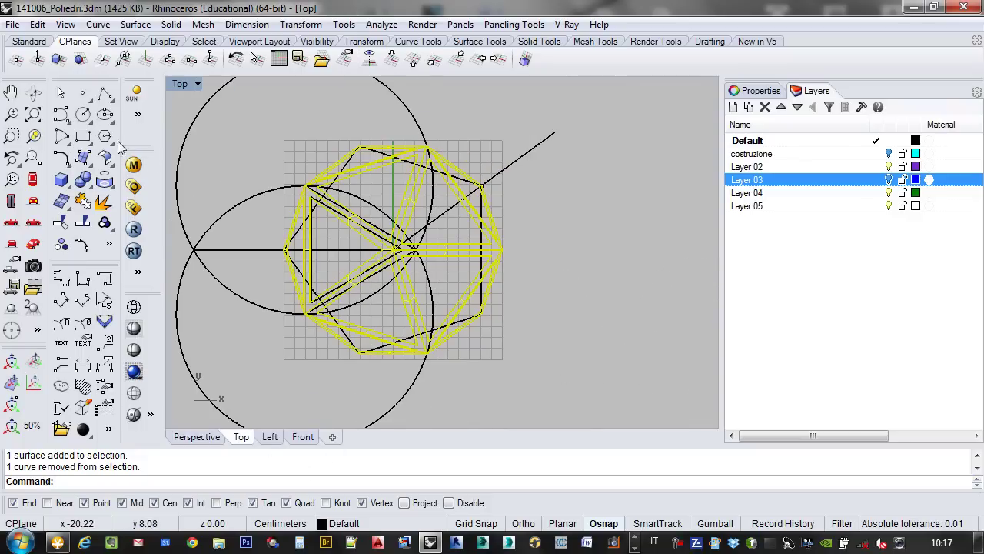
{"action": "type", "text": "Rotate"}
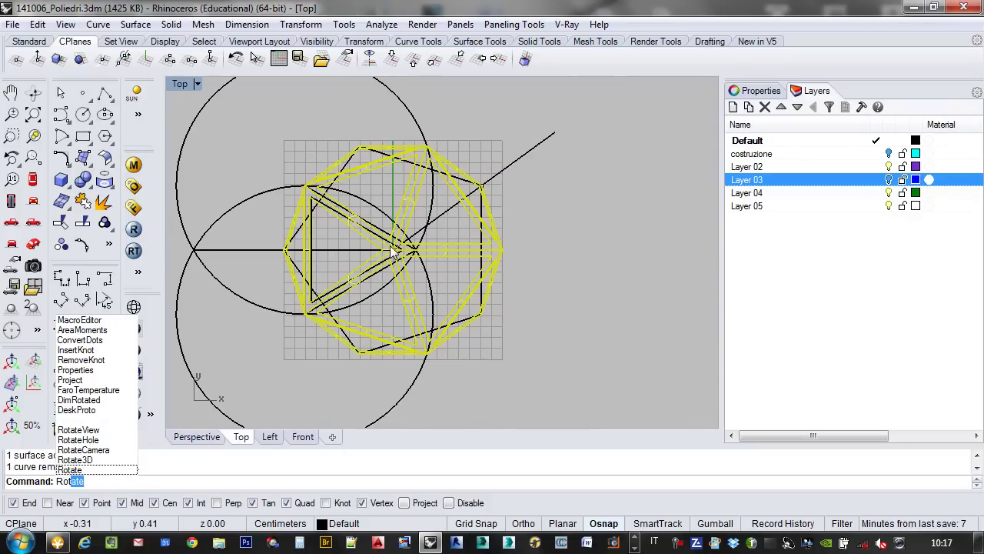
{"action": "key", "text": "Return"}
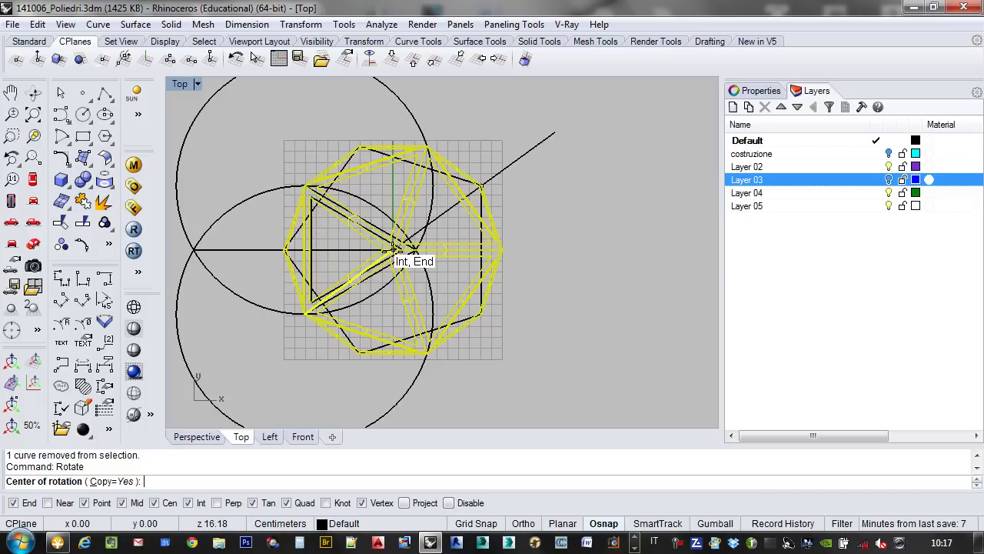
{"action": "scroll", "coordinate": [394, 249], "scroll_direction": "up", "scroll_amount": 3}
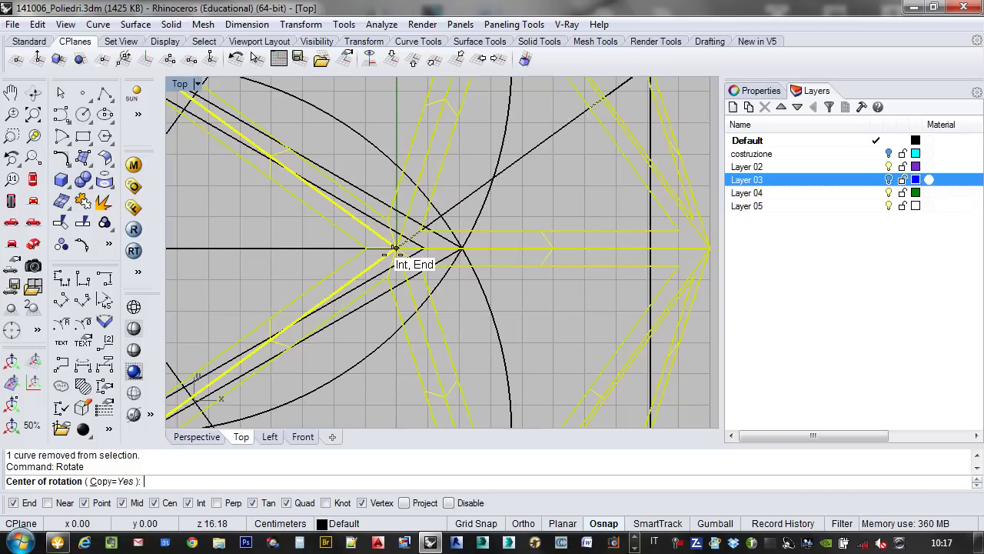
{"action": "left_click", "coordinate": [394, 248]}
{"action": "scroll", "coordinate": [419, 250], "scroll_direction": "down", "scroll_amount": 4}
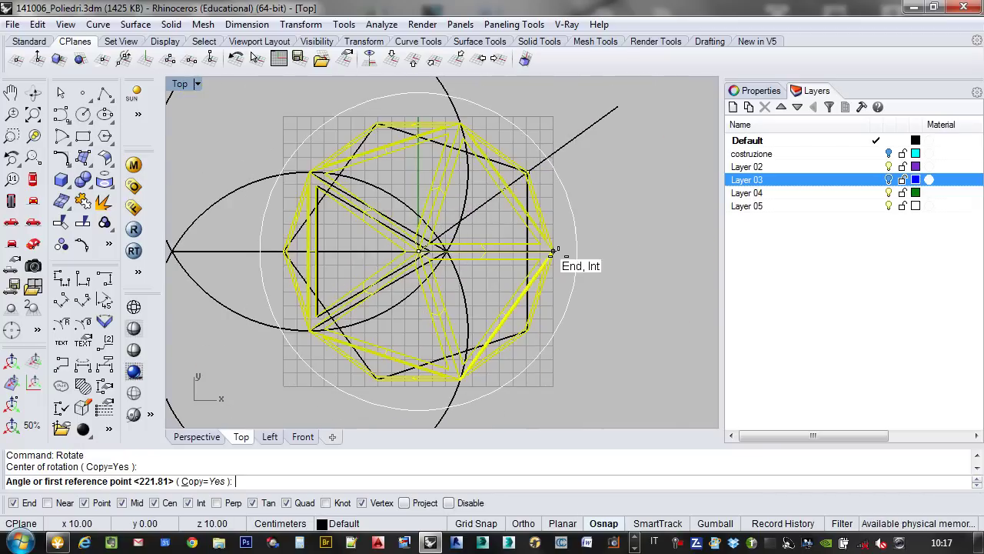
{"action": "left_click", "coordinate": [552, 252]}
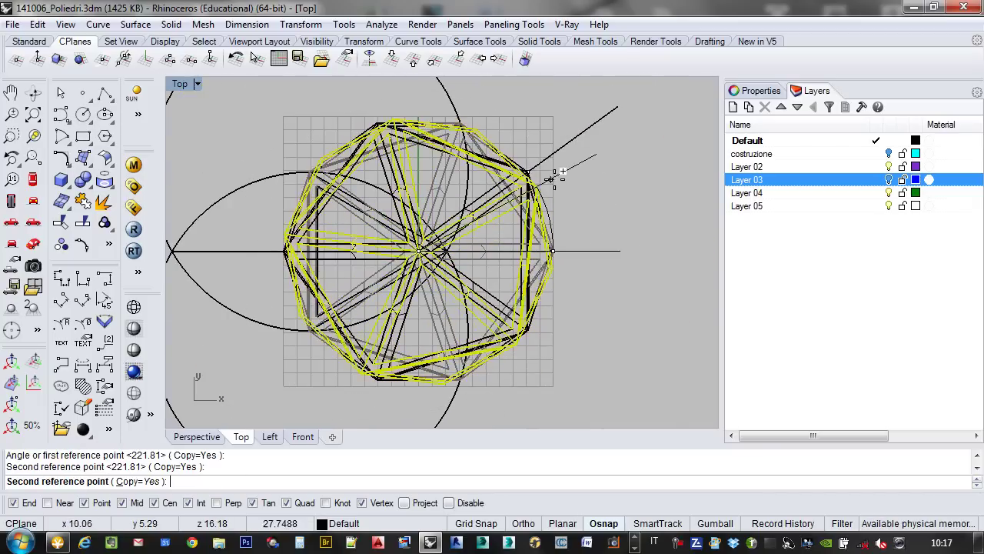
{"action": "left_click", "coordinate": [629, 236]}
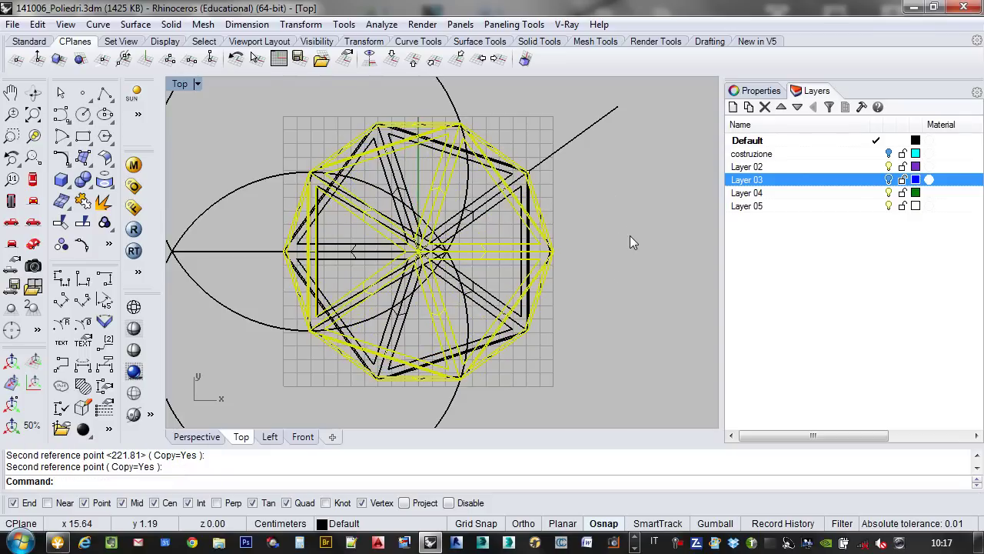
{"action": "key", "text": "ctrl+z"}
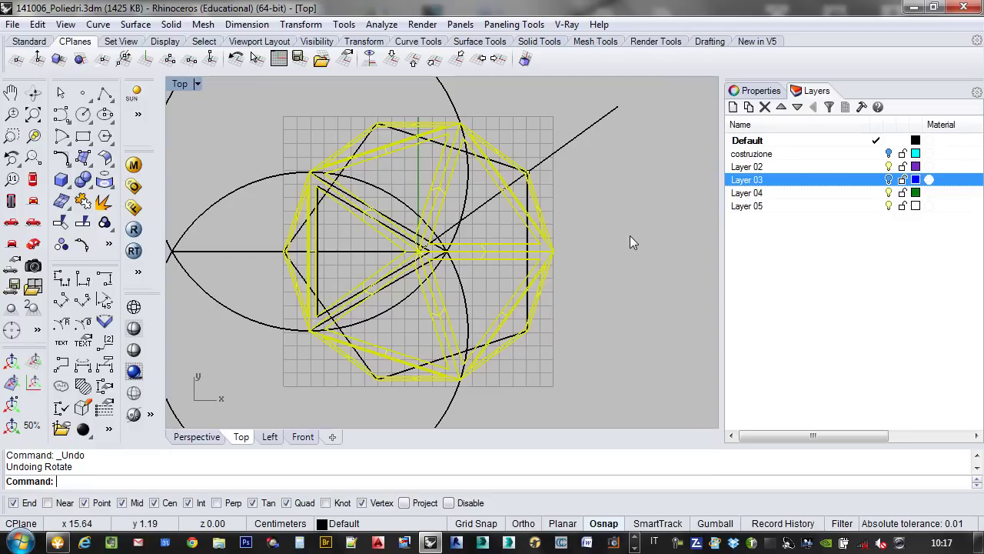
- Rotate the selected mirrored faces 36 degrees about the origin in the Top view, with Copy set to No
{"action": "right_click", "coordinate": [305, 339]}
{"action": "left_click", "coordinate": [111, 481]}
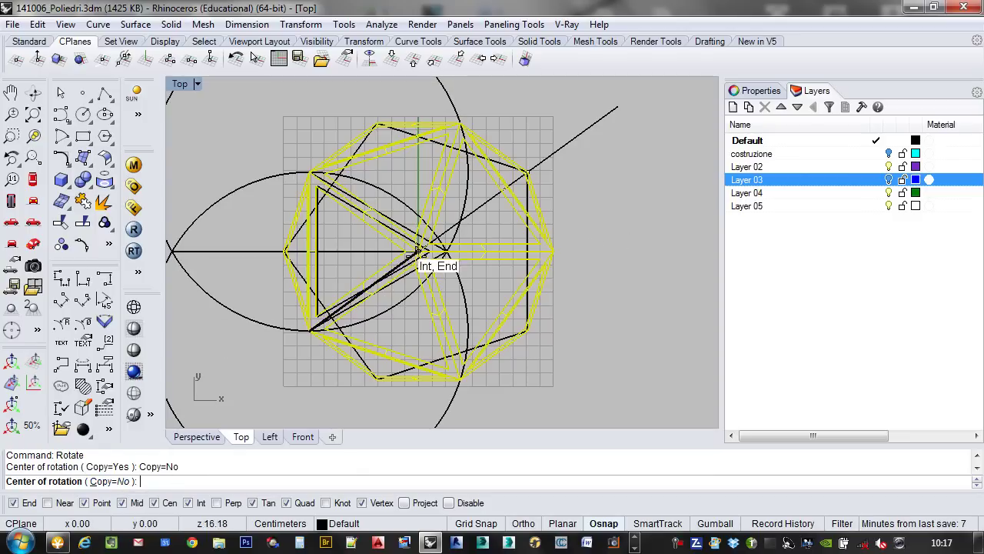
{"action": "left_click", "coordinate": [419, 251]}
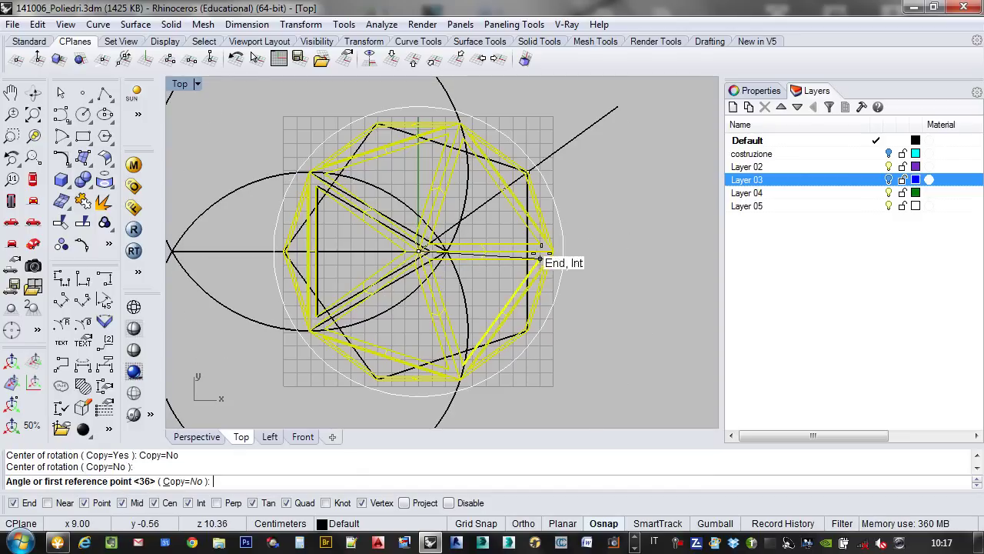
{"action": "left_click", "coordinate": [496, 194]}
{"action": "left_click", "coordinate": [563, 159]}
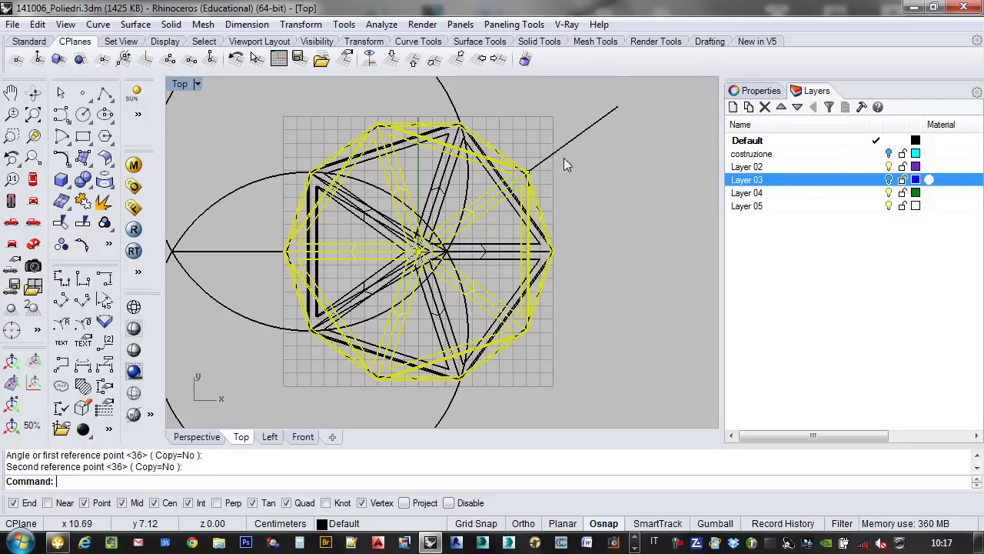
- Clear the selection and examine the completed icosahedron frame in the Perspective view
{"action": "right_click_drag", "start_coordinate": [400, 373], "coordinate": [500, 158]}
{"action": "left_click", "coordinate": [197, 436]}
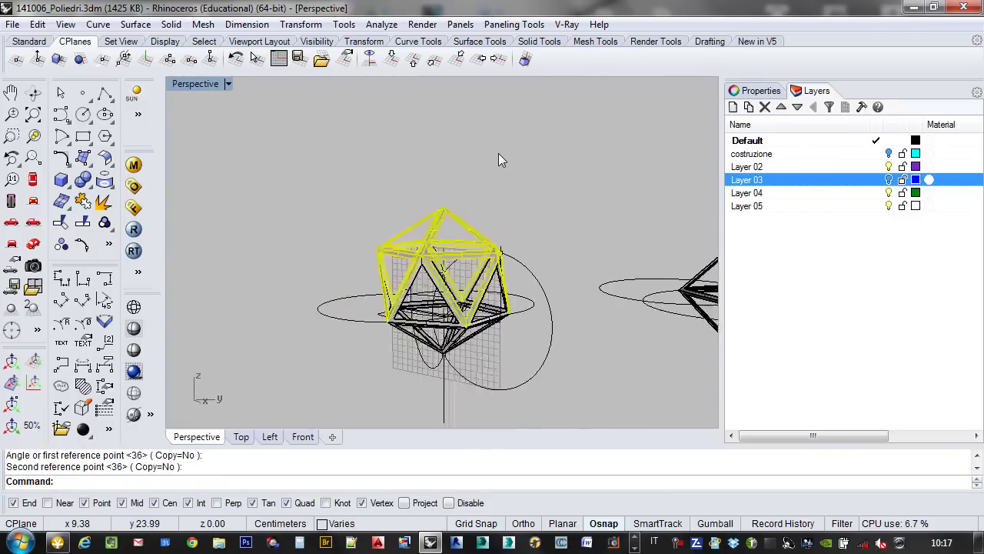
{"action": "scroll", "coordinate": [466, 306], "scroll_direction": "up", "scroll_amount": 4}
{"action": "left_click", "coordinate": [638, 142]}
{"action": "scroll", "coordinate": [638, 142], "scroll_direction": "down", "scroll_amount": 5}
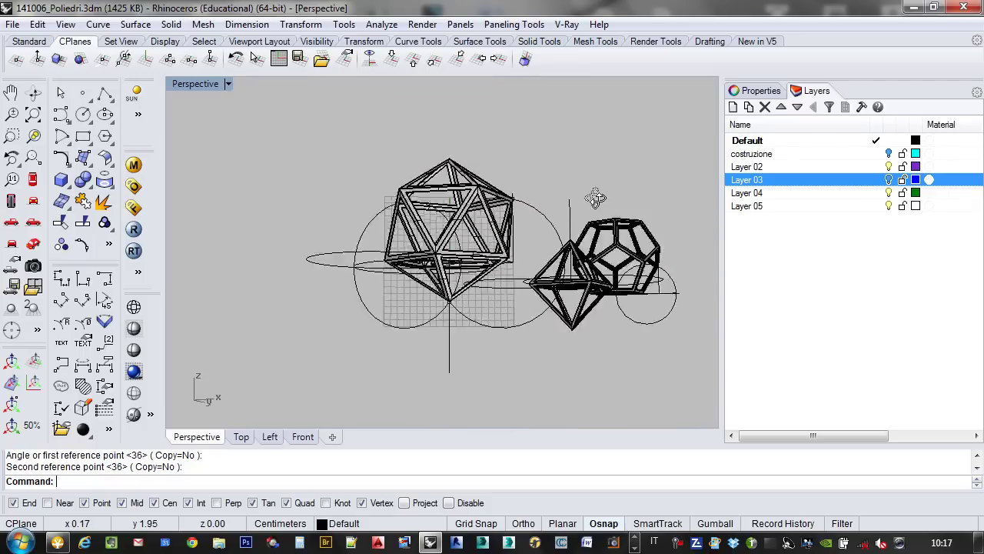
- Select the top cap faces and the middle band faces of the icosahedron frame in the Perspective view
{"action": "right_click_drag", "start_coordinate": [593, 197], "coordinate": [496, 307]}
{"action": "scroll", "coordinate": [499, 192], "scroll_direction": "up", "scroll_amount": 4}
{"action": "left_click", "coordinate": [498, 192]}
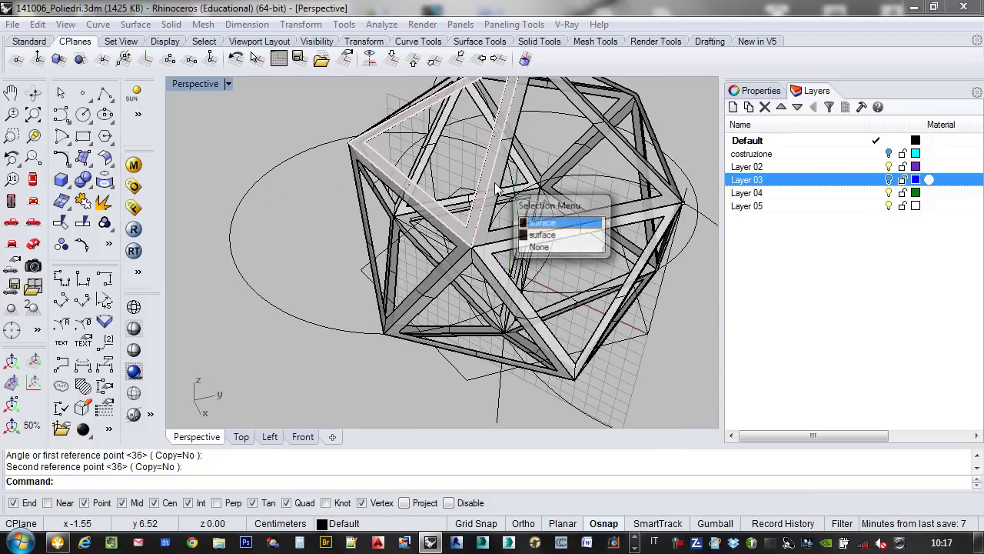
{"action": "left_click", "coordinate": [547, 220]}
{"action": "right_click_drag", "start_coordinate": [466, 258], "coordinate": [366, 177]}
{"action": "left_click_drag", "start_coordinate": [366, 177], "coordinate": [282, 186]}
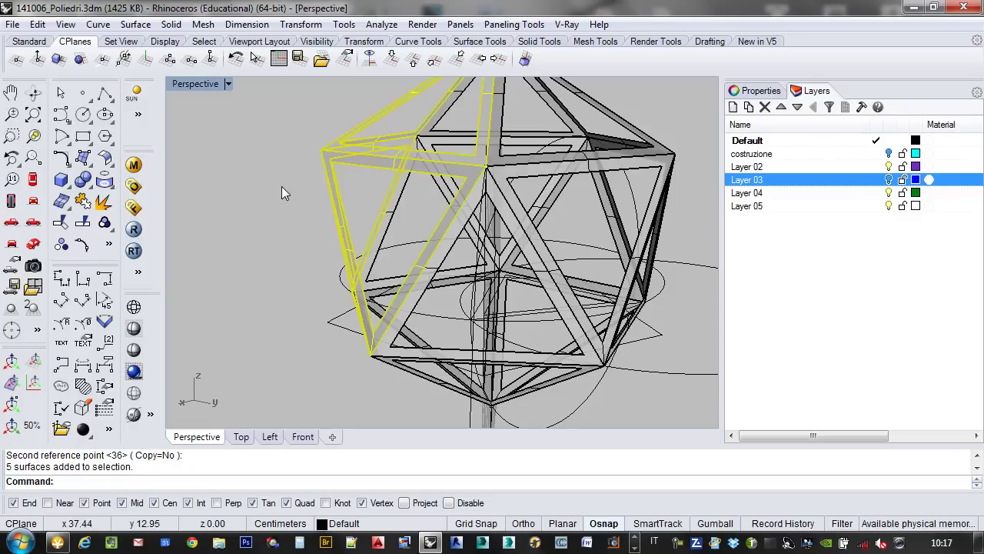
{"action": "right_click_drag", "start_coordinate": [661, 177], "coordinate": [653, 172]}
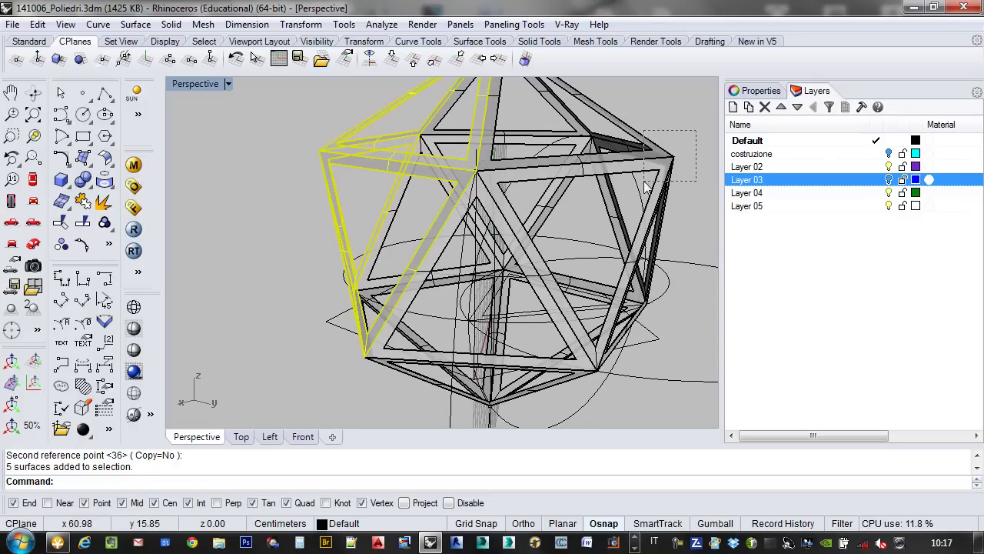
{"action": "left_click_drag", "start_coordinate": [647, 186], "coordinate": [644, 185]}
{"action": "left_click", "coordinate": [525, 152]}
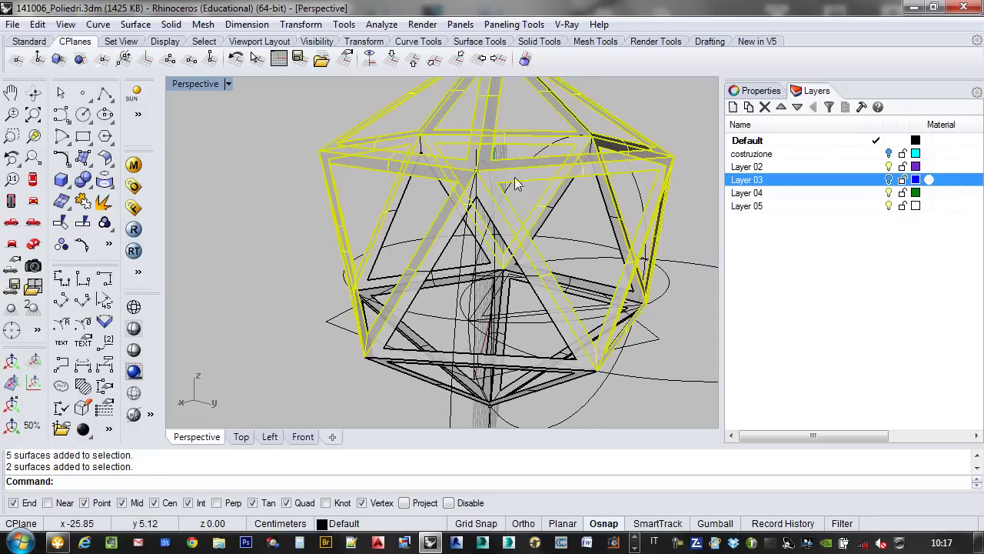
{"action": "left_click", "coordinate": [440, 254]}
{"action": "left_click", "coordinate": [389, 237]}
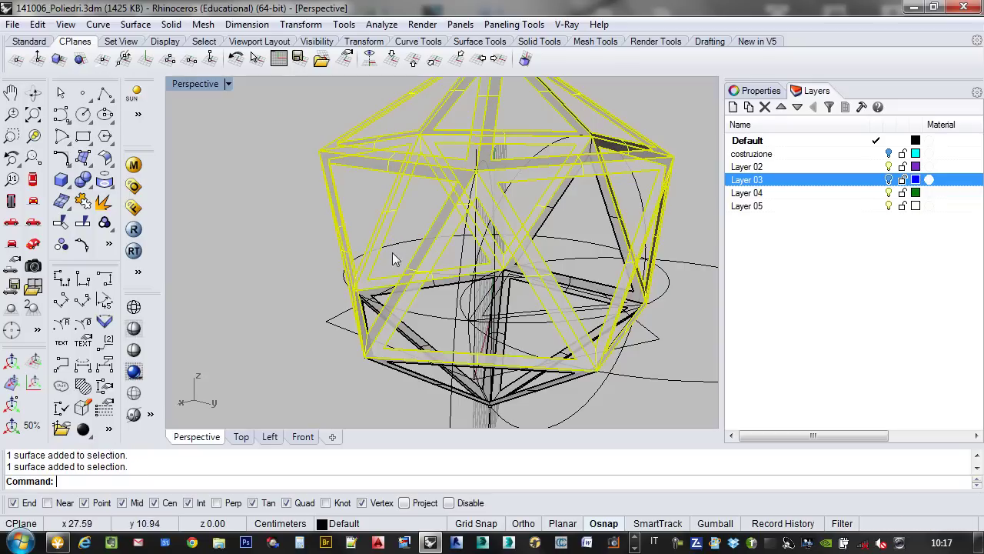
- Add the remaining lower faces of the icosahedron to the selection, leaving out the construction curve
{"action": "left_click", "coordinate": [413, 342]}
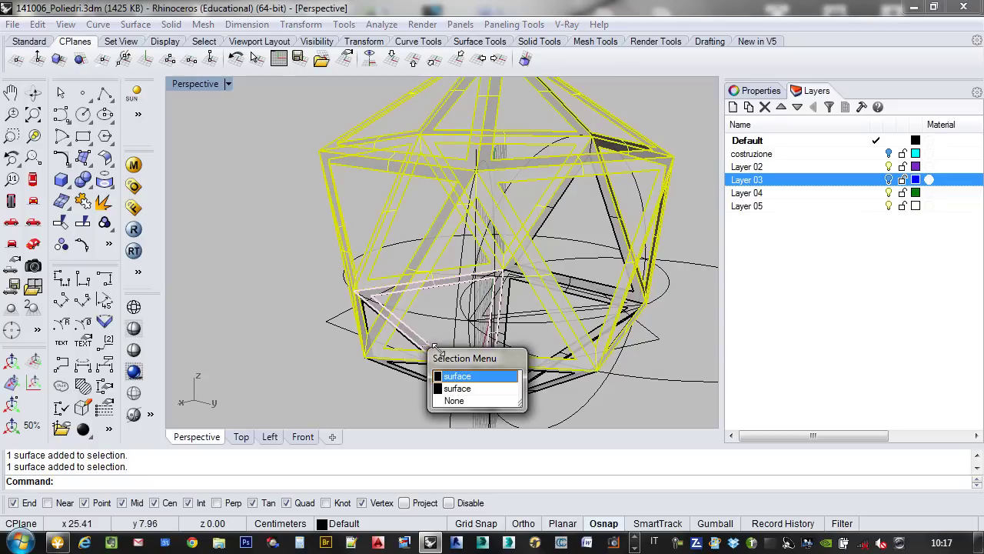
{"action": "left_click", "coordinate": [476, 376]}
{"action": "left_click", "coordinate": [602, 294], "text": "shift"}
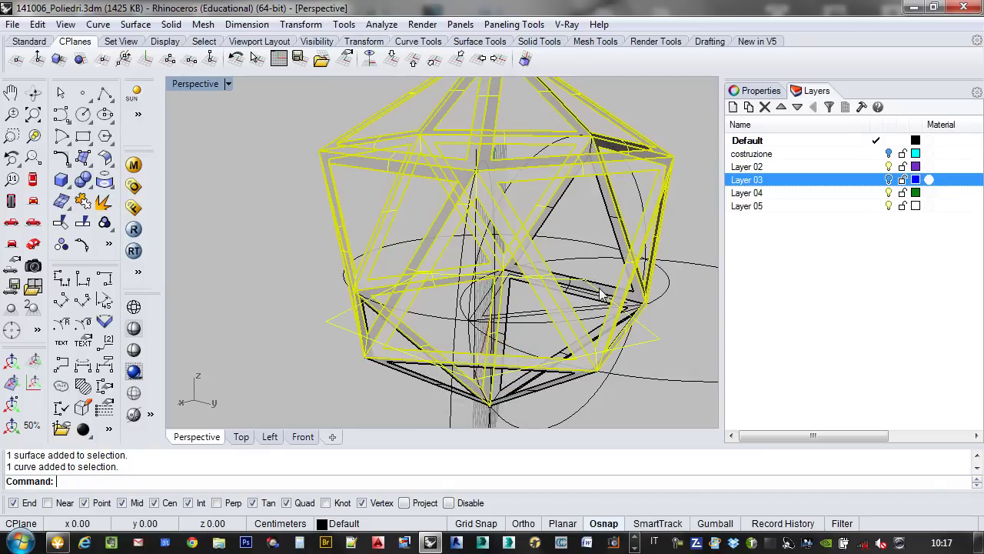
{"action": "left_click", "coordinate": [635, 301], "text": "shift"}
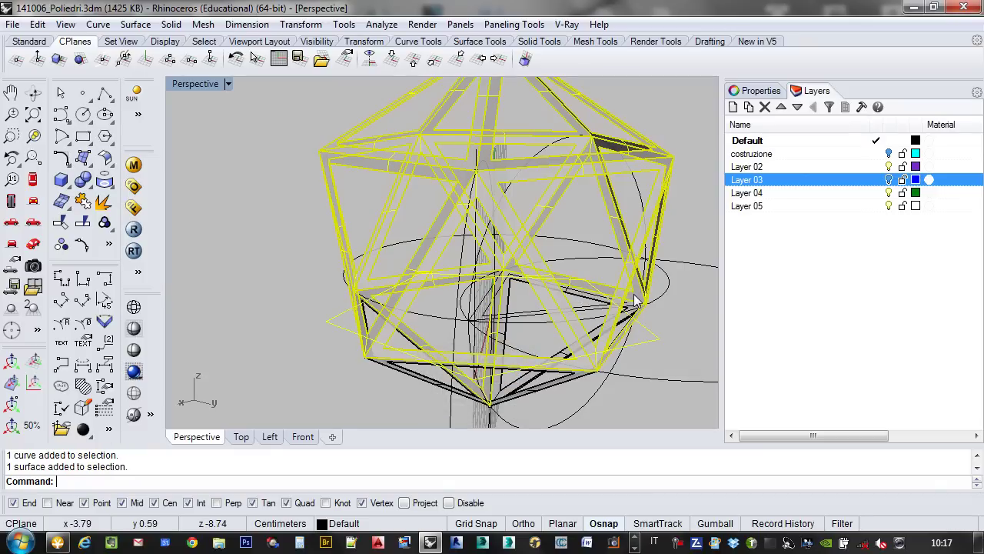
{"action": "left_click", "coordinate": [592, 301], "text": "shift"}
{"action": "right_click_drag", "start_coordinate": [641, 336], "coordinate": [594, 361]}
{"action": "left_click", "coordinate": [547, 356], "text": "shift"}
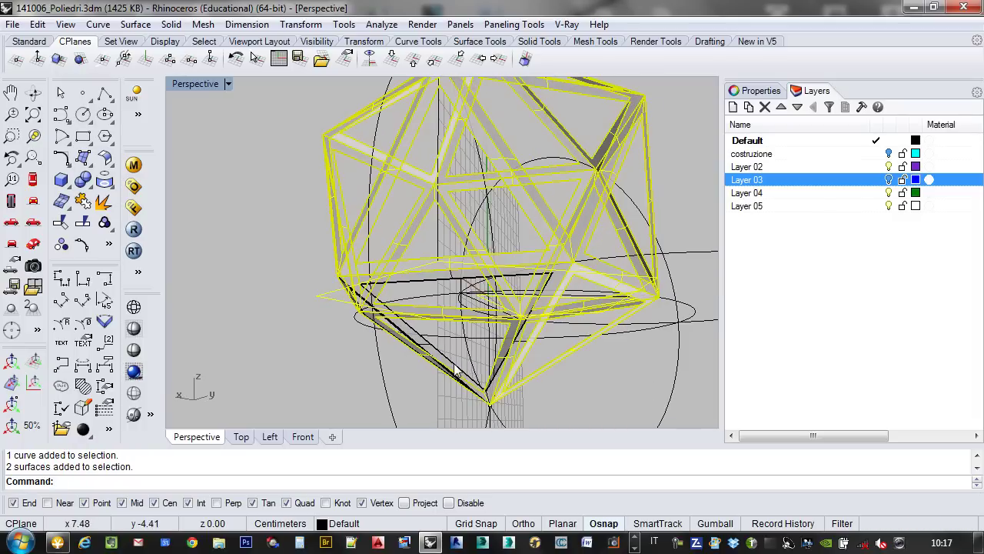
{"action": "right_click_drag", "start_coordinate": [458, 369], "coordinate": [550, 339]}
{"action": "left_click", "coordinate": [349, 364], "text": "shift"}
{"action": "left_click", "coordinate": [615, 345], "text": "ctrl"}
{"action": "scroll", "coordinate": [500, 308], "scroll_direction": "down", "scroll_amount": 5}
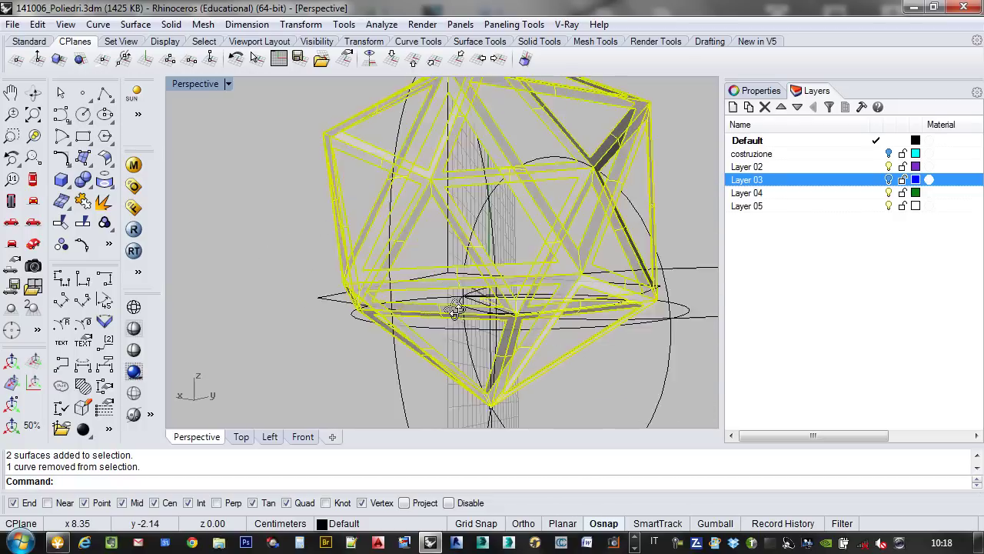
- Join the selected faces and offset the polysurface inward by 0.5 with OffsetSrf, using Corner=Round, Solid=Yes and DeleteInput=Yes
{"action": "left_click", "coordinate": [83, 201]}
{"action": "right_click_drag", "start_coordinate": [623, 261], "coordinate": [593, 263]}
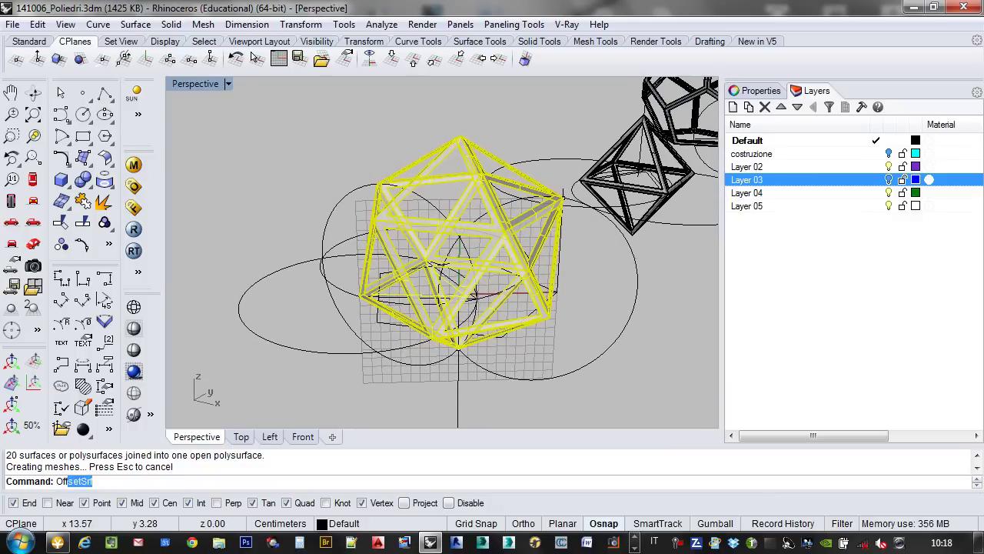
{"action": "key", "text": "Return"}
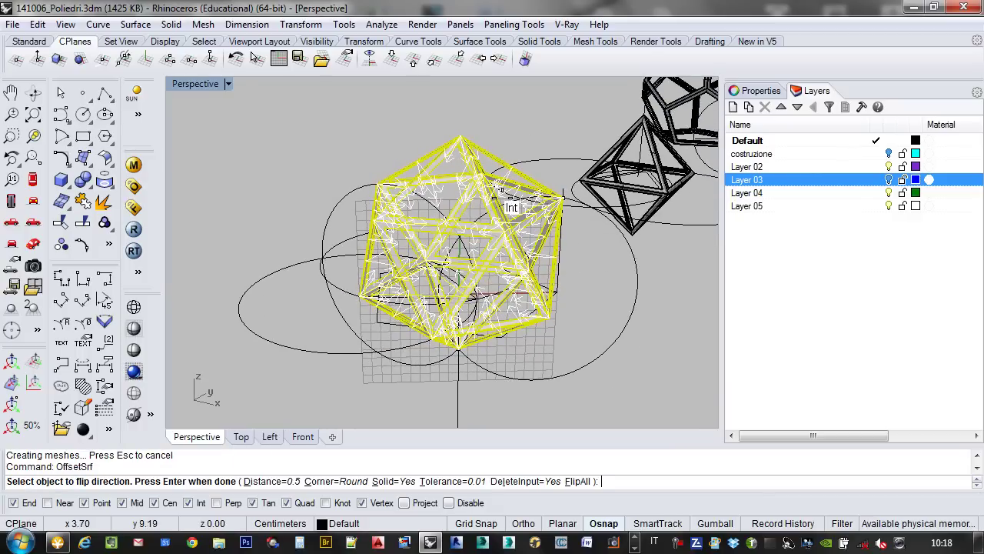
{"action": "scroll", "coordinate": [461, 193], "scroll_direction": "up", "scroll_amount": 2}
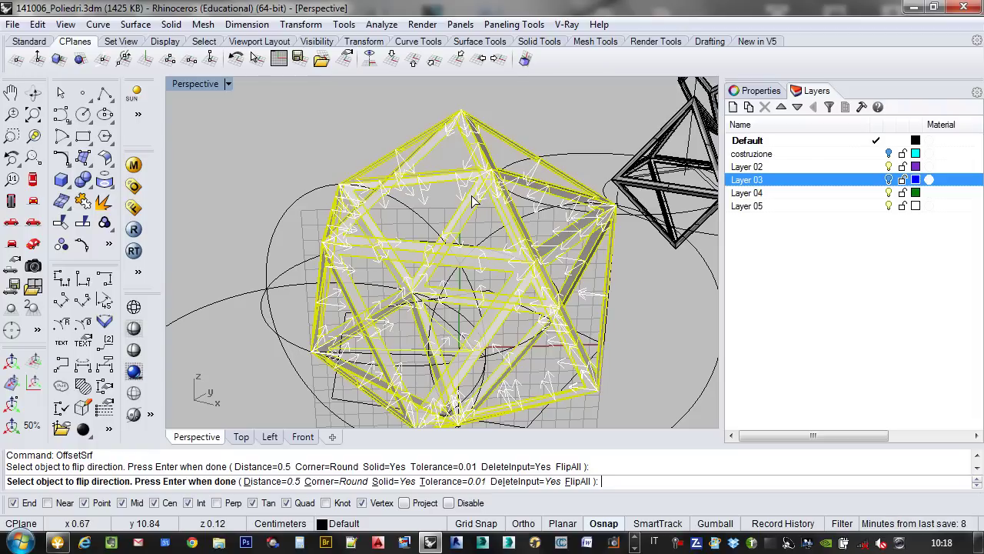
{"action": "key", "text": "Return"}
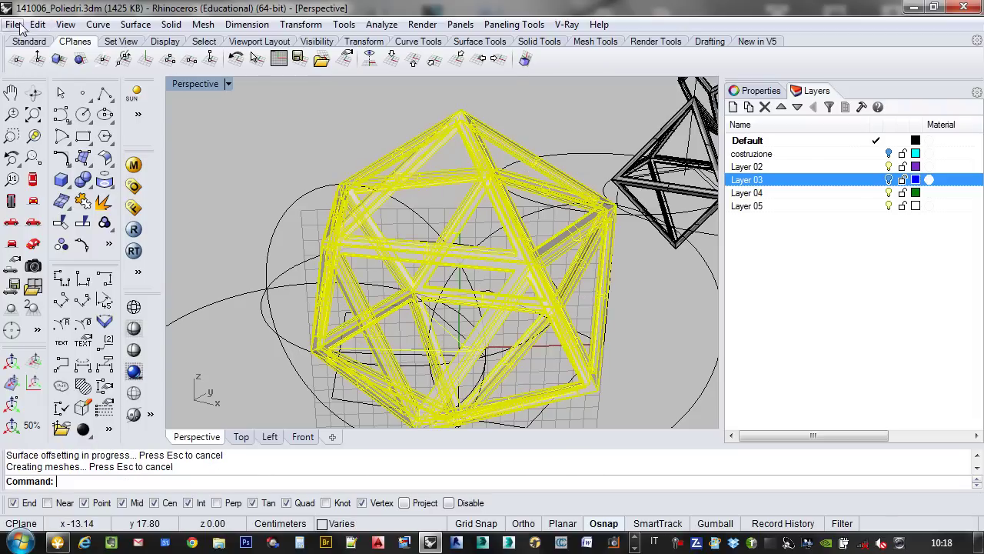
- Save the file, clear the selection and examine the solid icosahedron frame beside the other polyhedra
{"action": "left_click", "coordinate": [14, 24]}
{"action": "left_click", "coordinate": [31, 97]}
{"action": "right_click_drag", "start_coordinate": [523, 238], "coordinate": [626, 237]}
{"action": "key", "text": "Escape"}
{"action": "scroll", "coordinate": [506, 239], "scroll_direction": "up", "scroll_amount": 5}
{"action": "scroll", "coordinate": [490, 262], "scroll_direction": "down", "scroll_amount": 5}
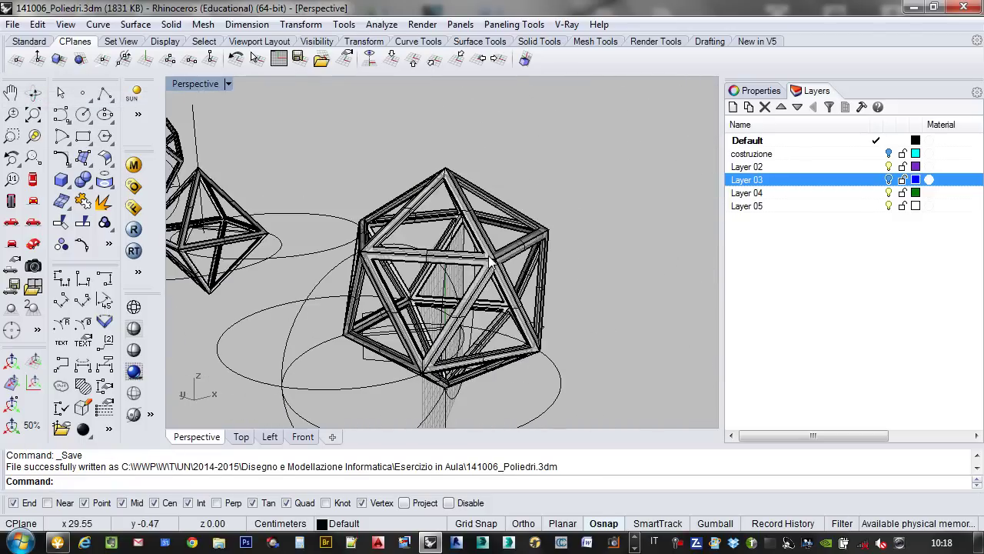
{"action": "scroll", "coordinate": [513, 304], "scroll_direction": "down", "scroll_amount": 5}
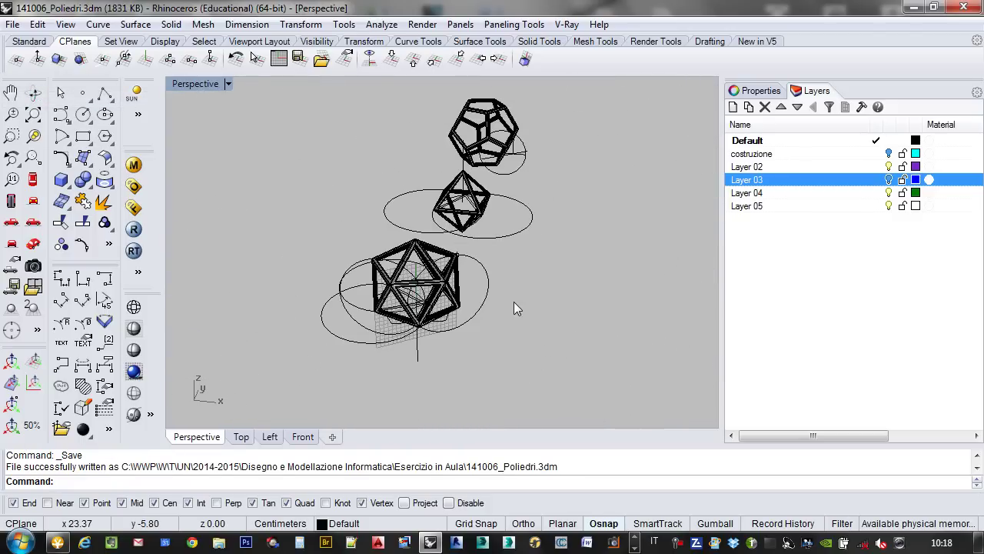